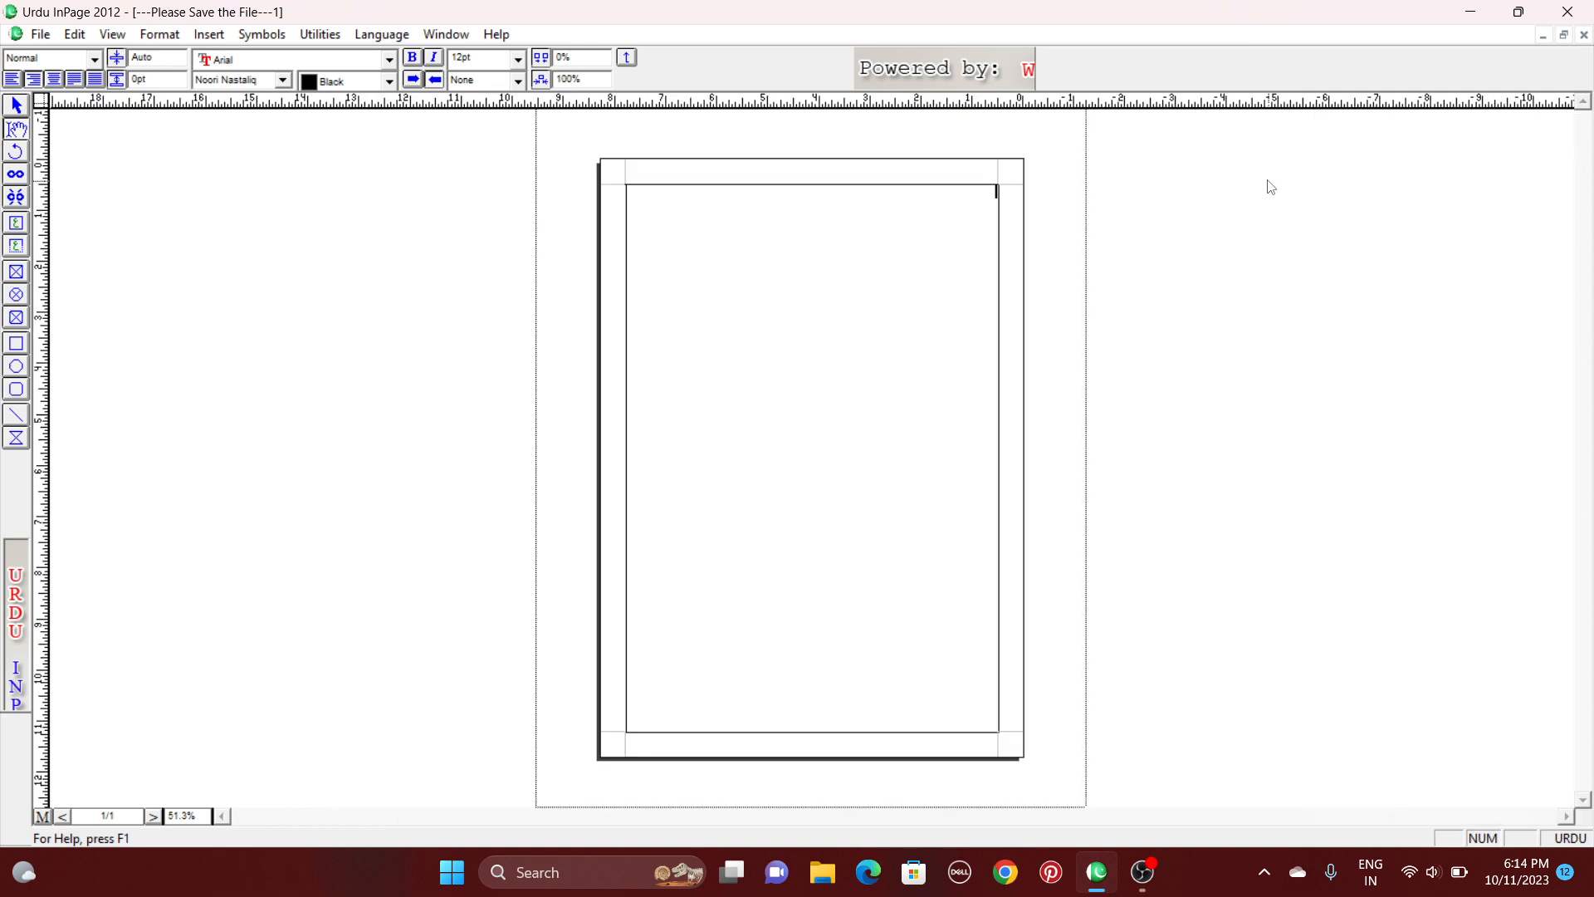
Examine the current document's page setup and the page settings offered for a new document.
right_click(966, 176)
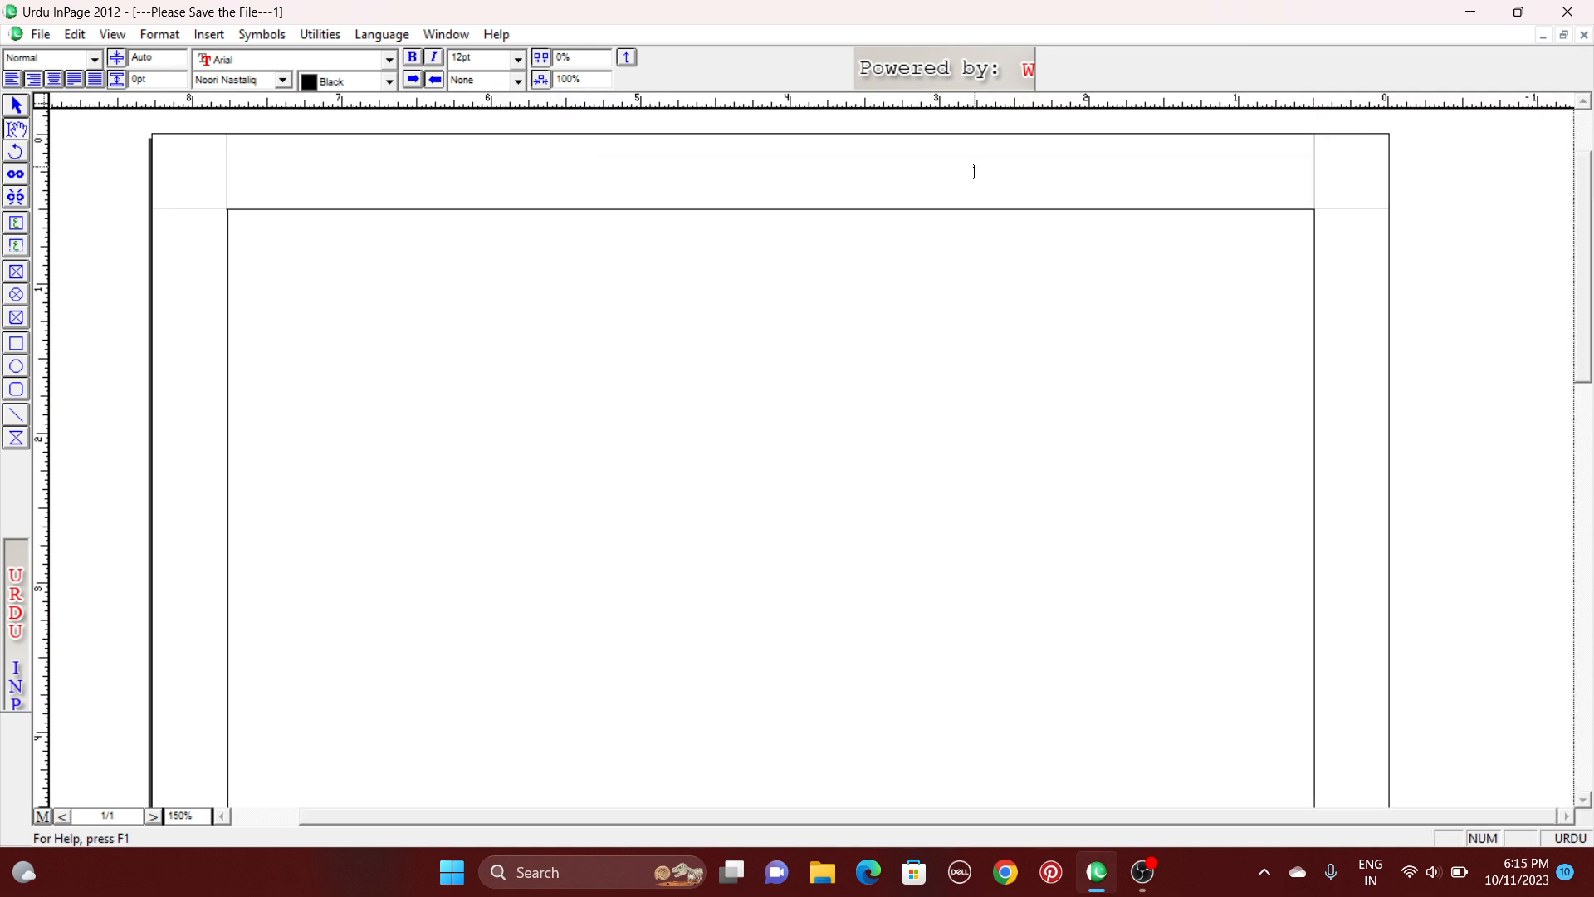
left_click_drag(456, 822, 427, 826)
left_click(159, 34)
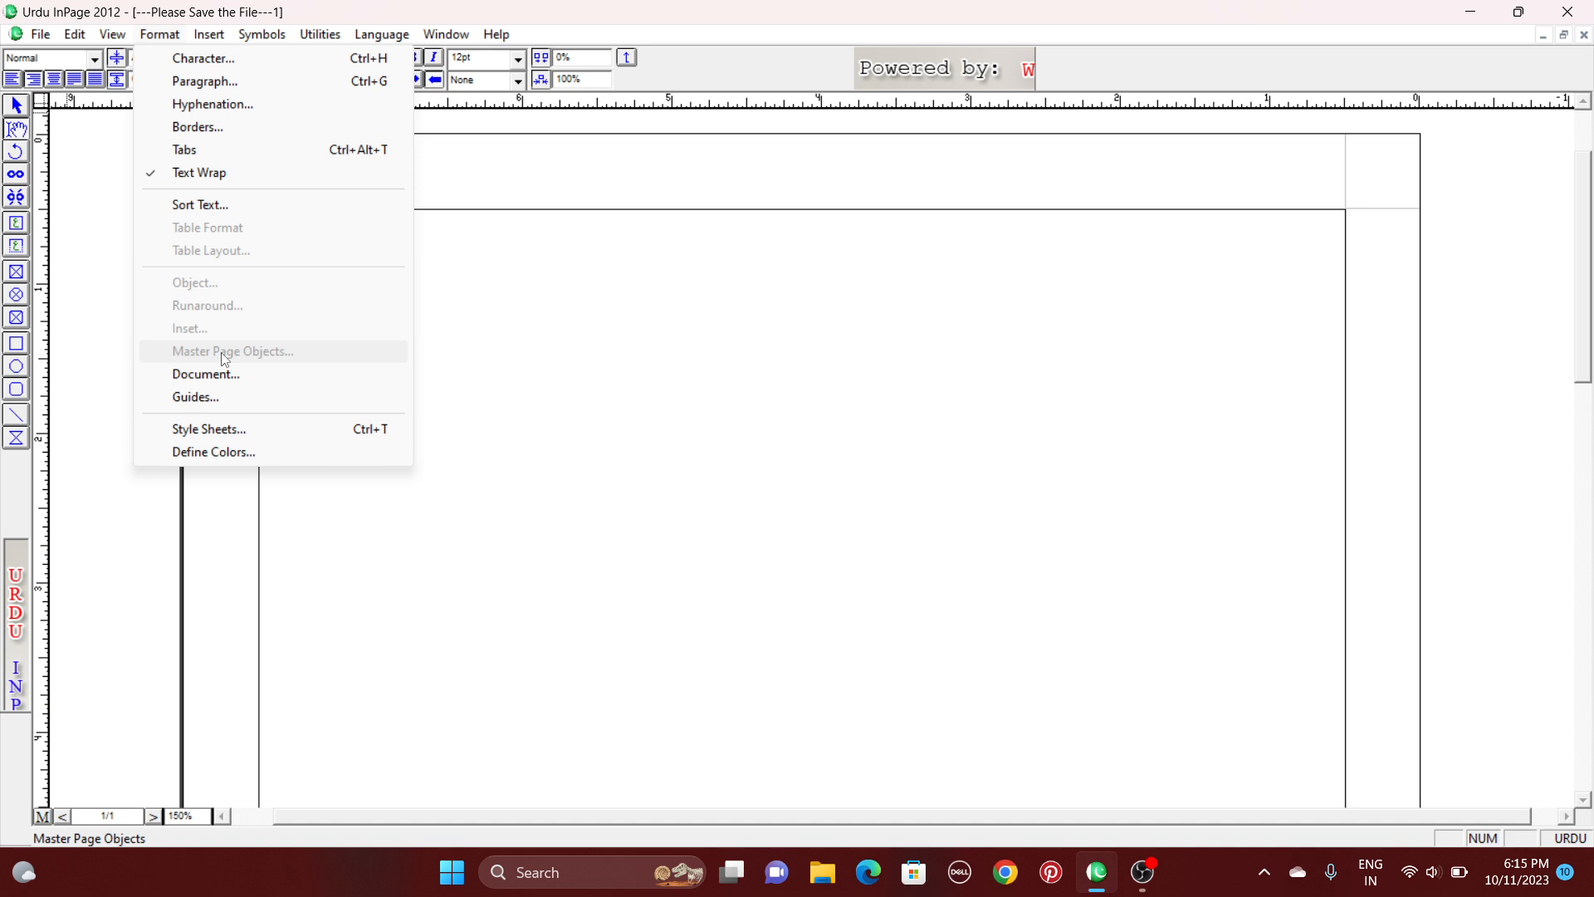
left_click(224, 376)
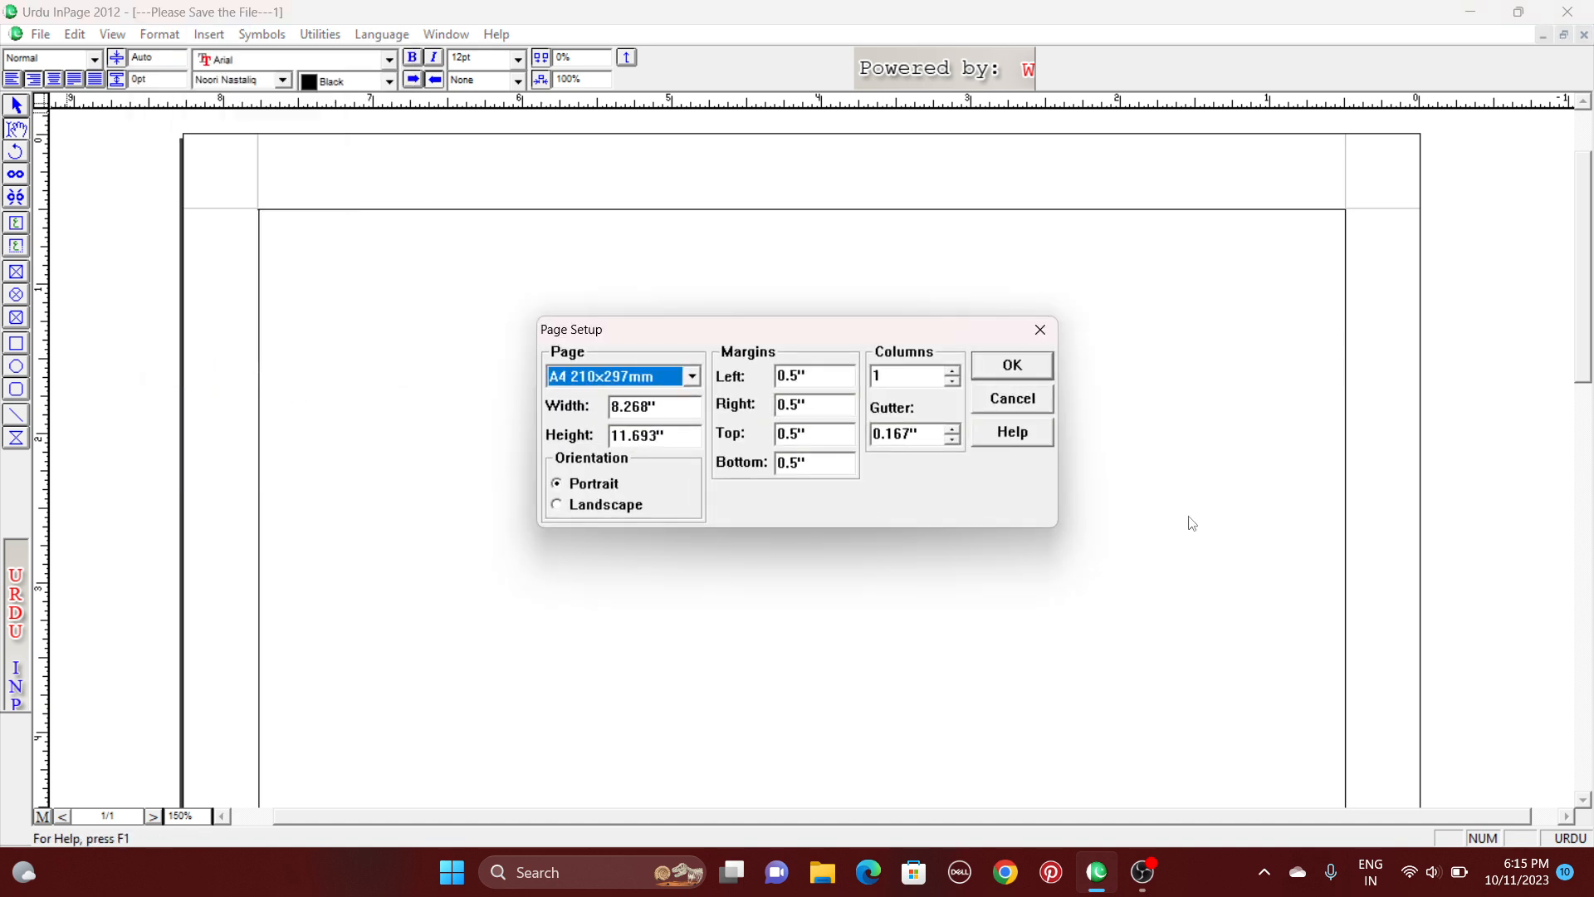
left_click(1041, 330)
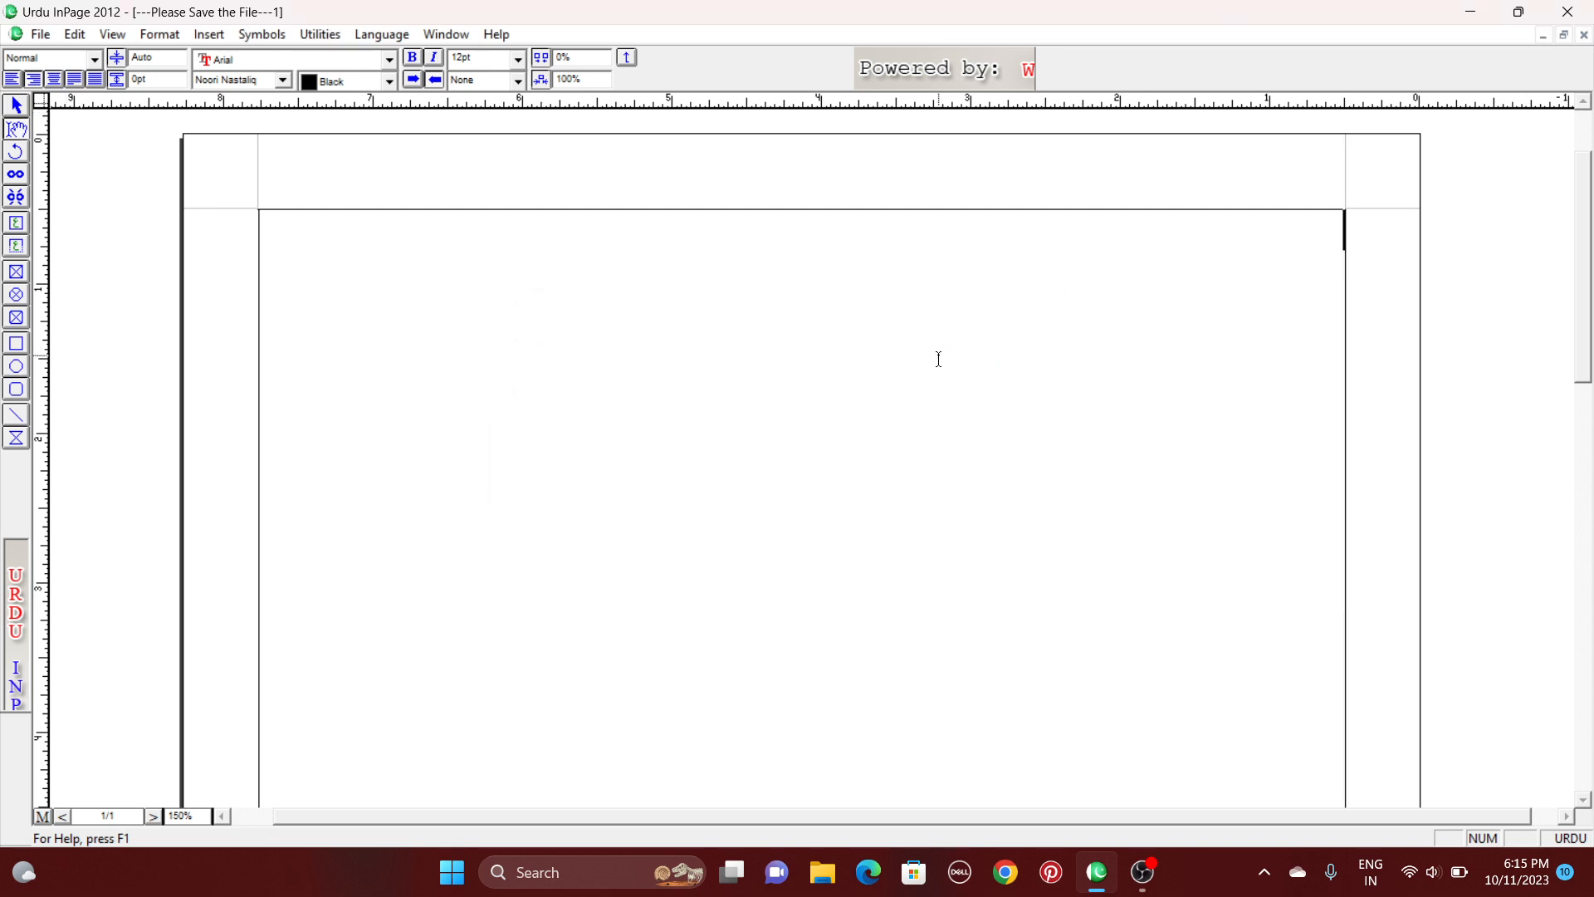
key("ctrl+n")
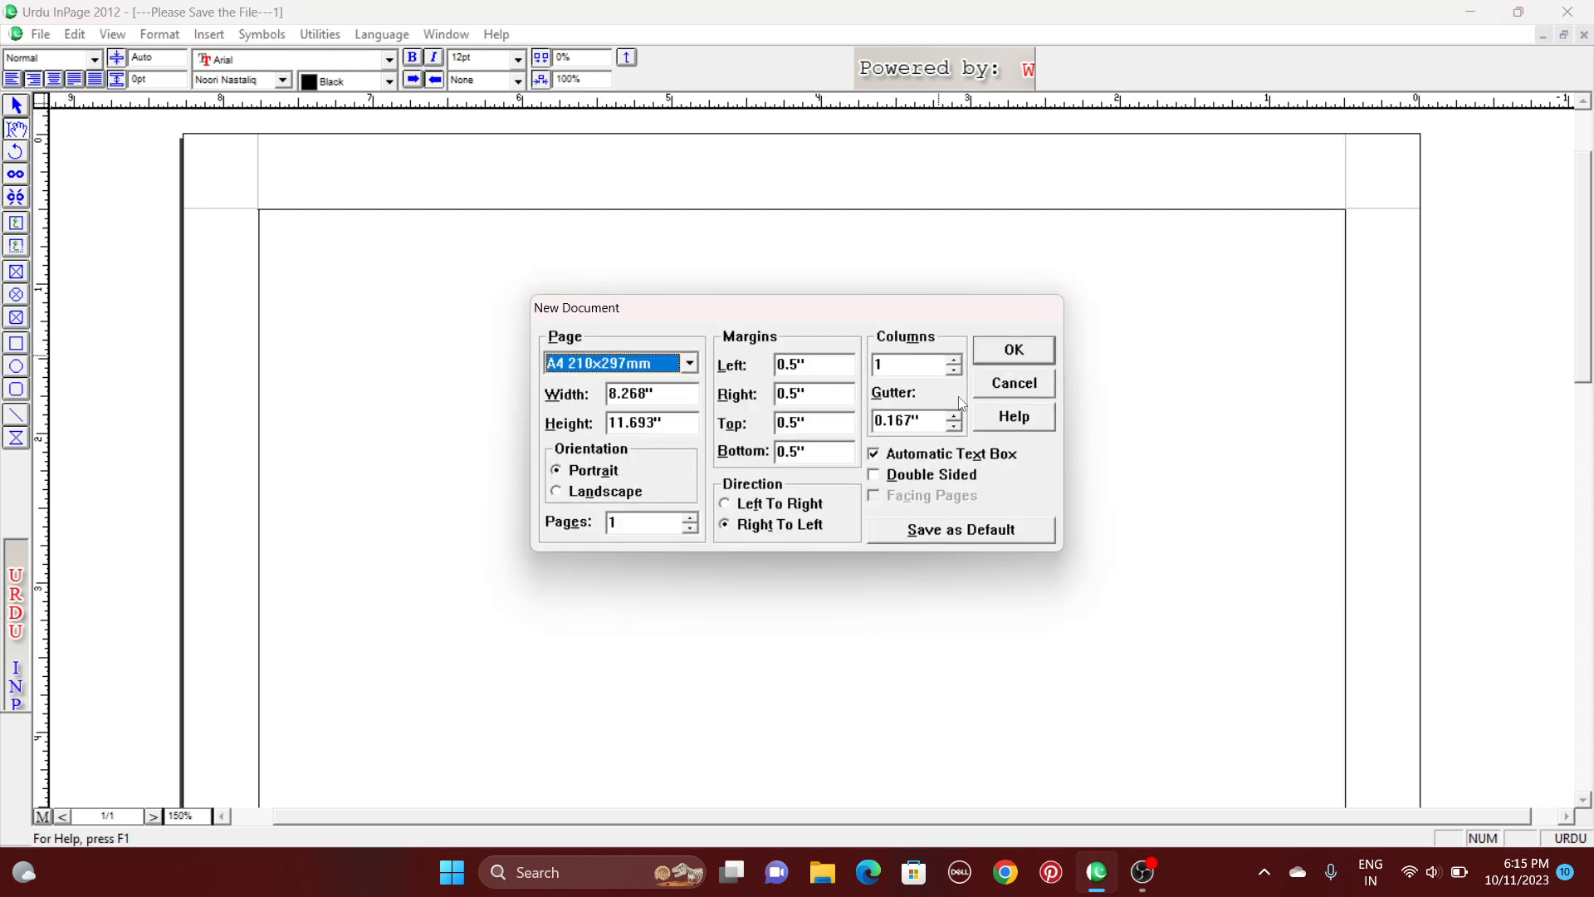
left_click(1004, 389)
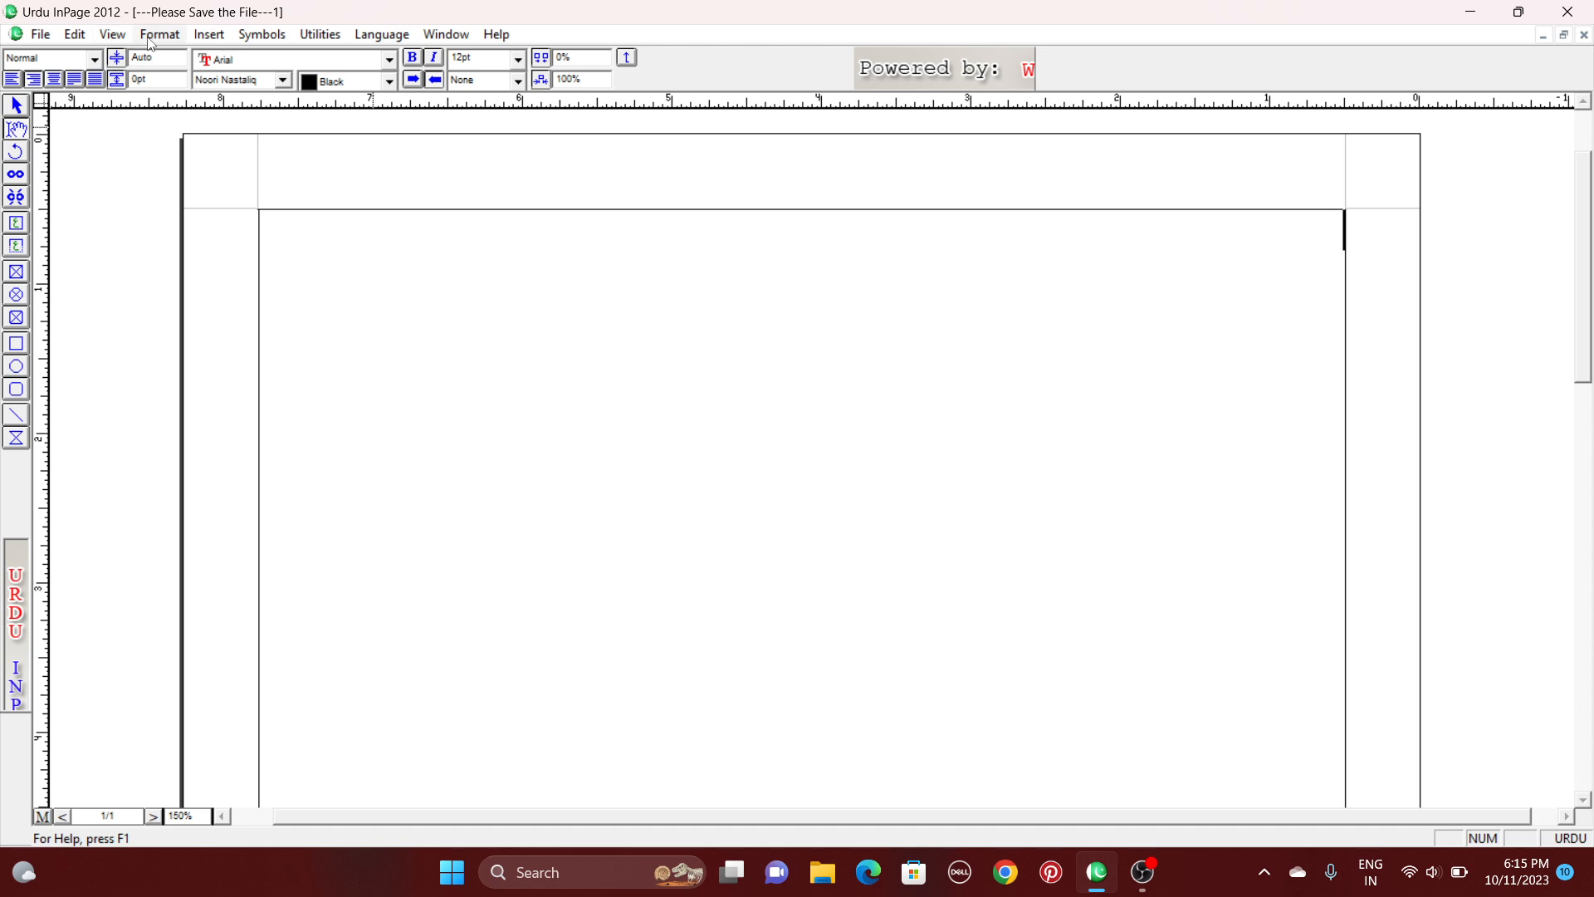
Try centred alignment on the empty first line and set it back to right alignment.
left_click(160, 35)
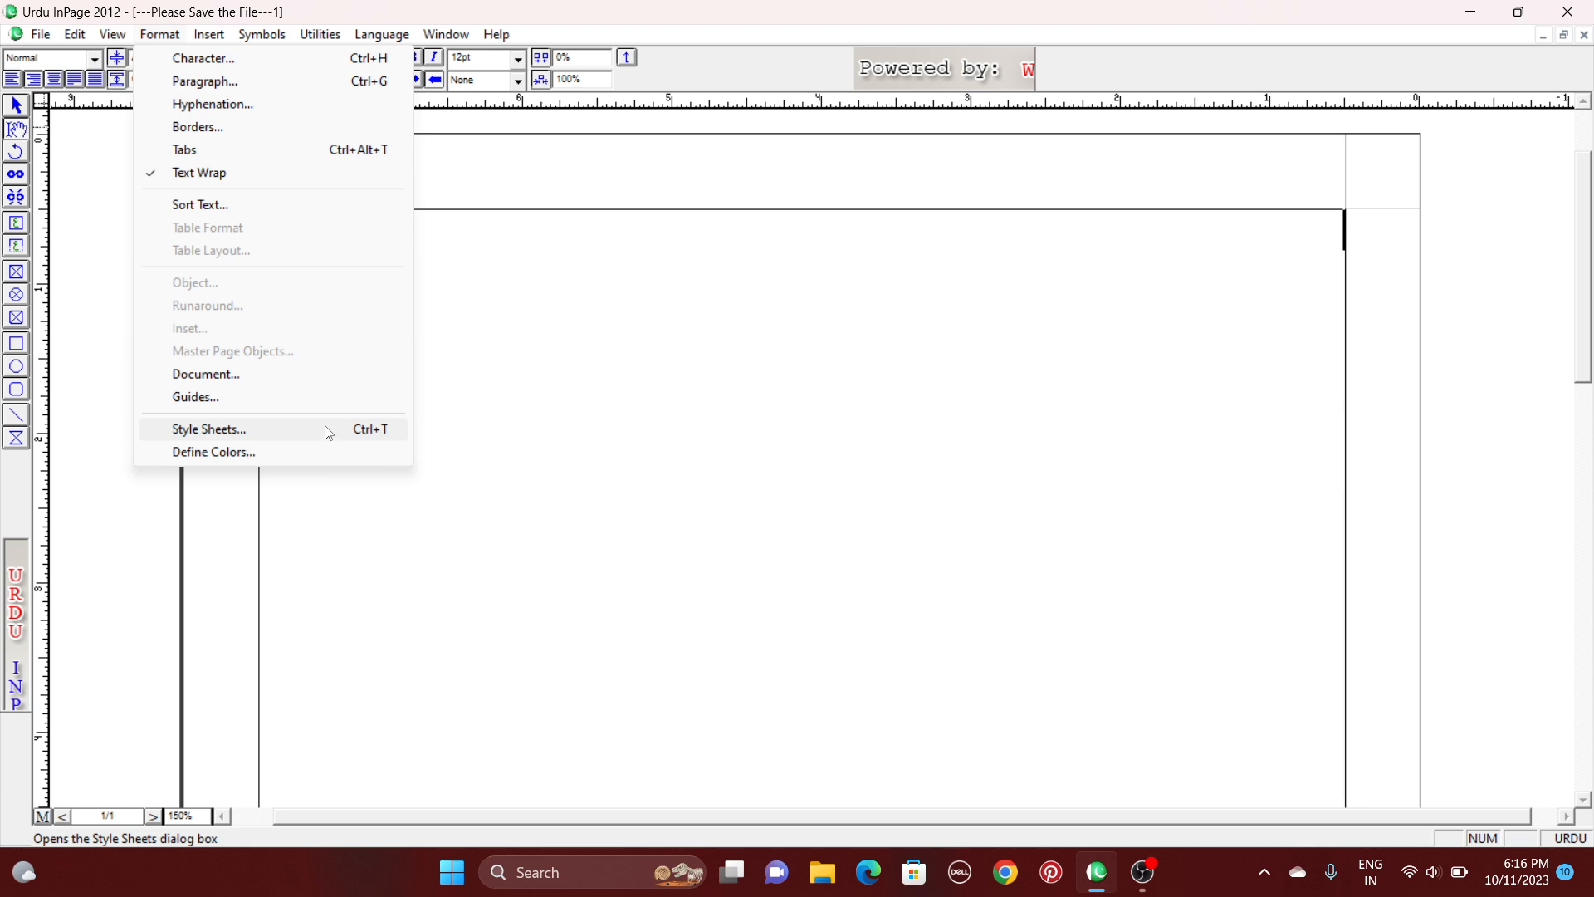
left_click(866, 365)
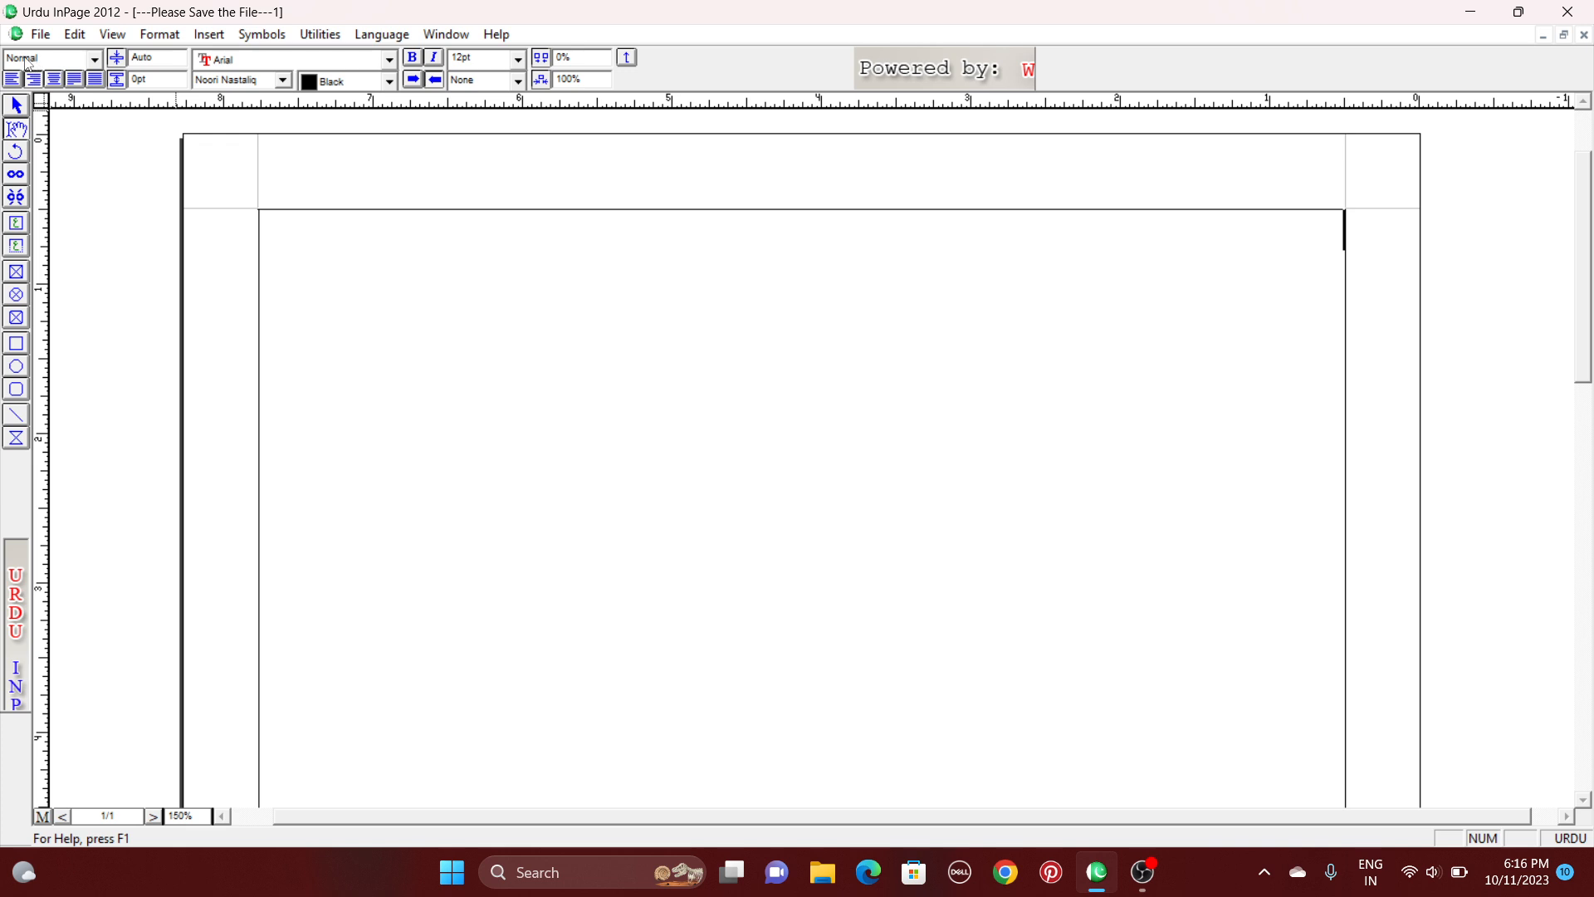
left_click(54, 80)
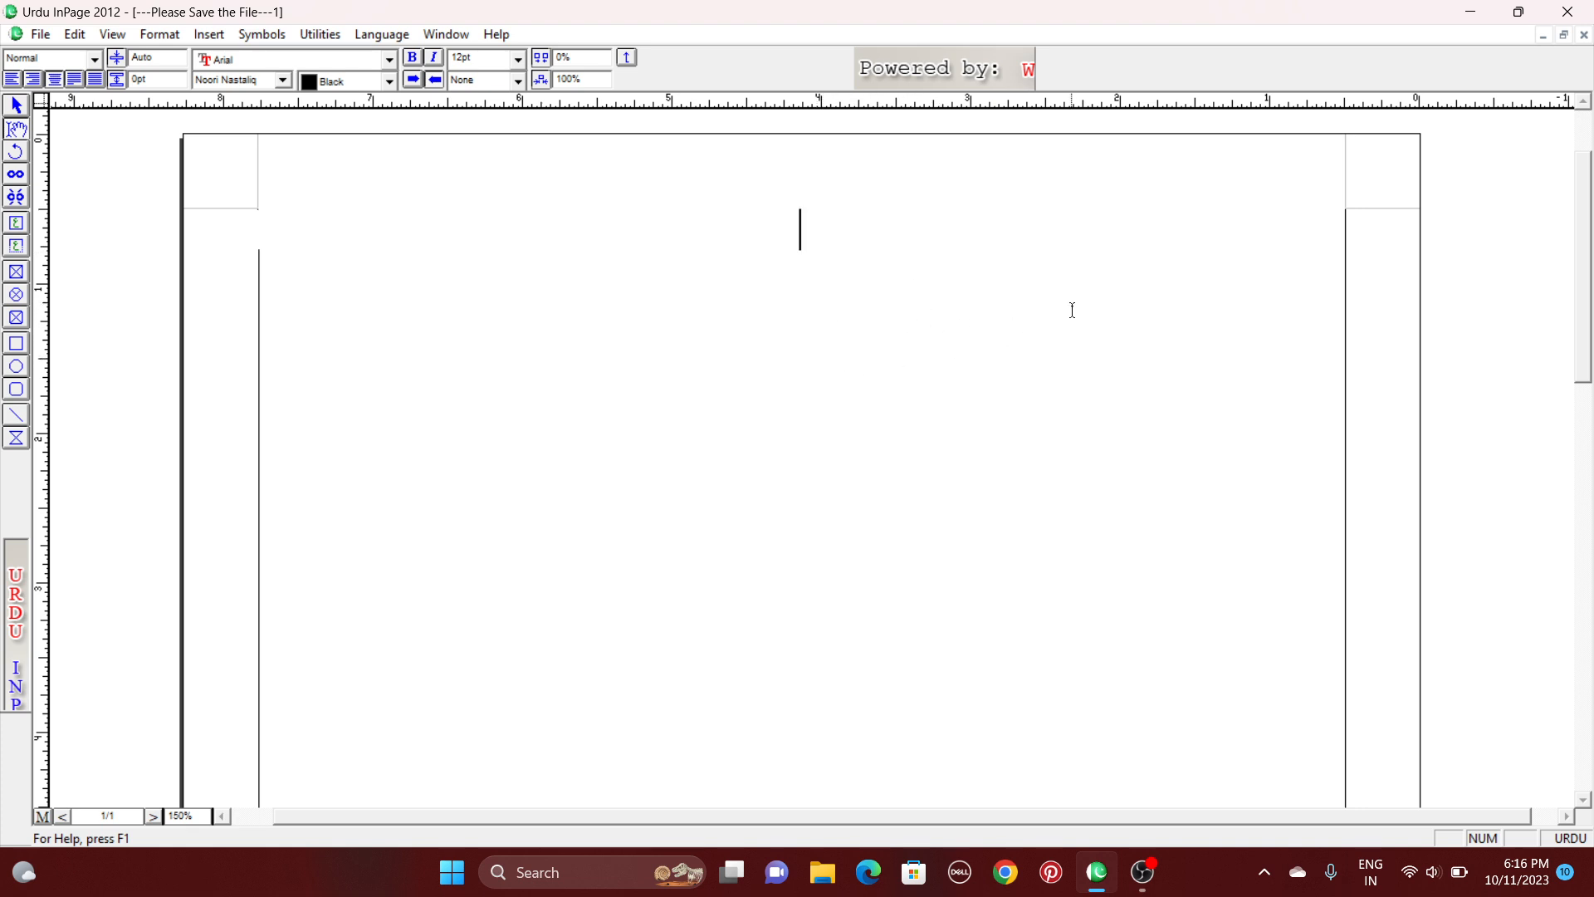
left_click(32, 79)
Create a new style sheet named Heading.
left_click(160, 34)
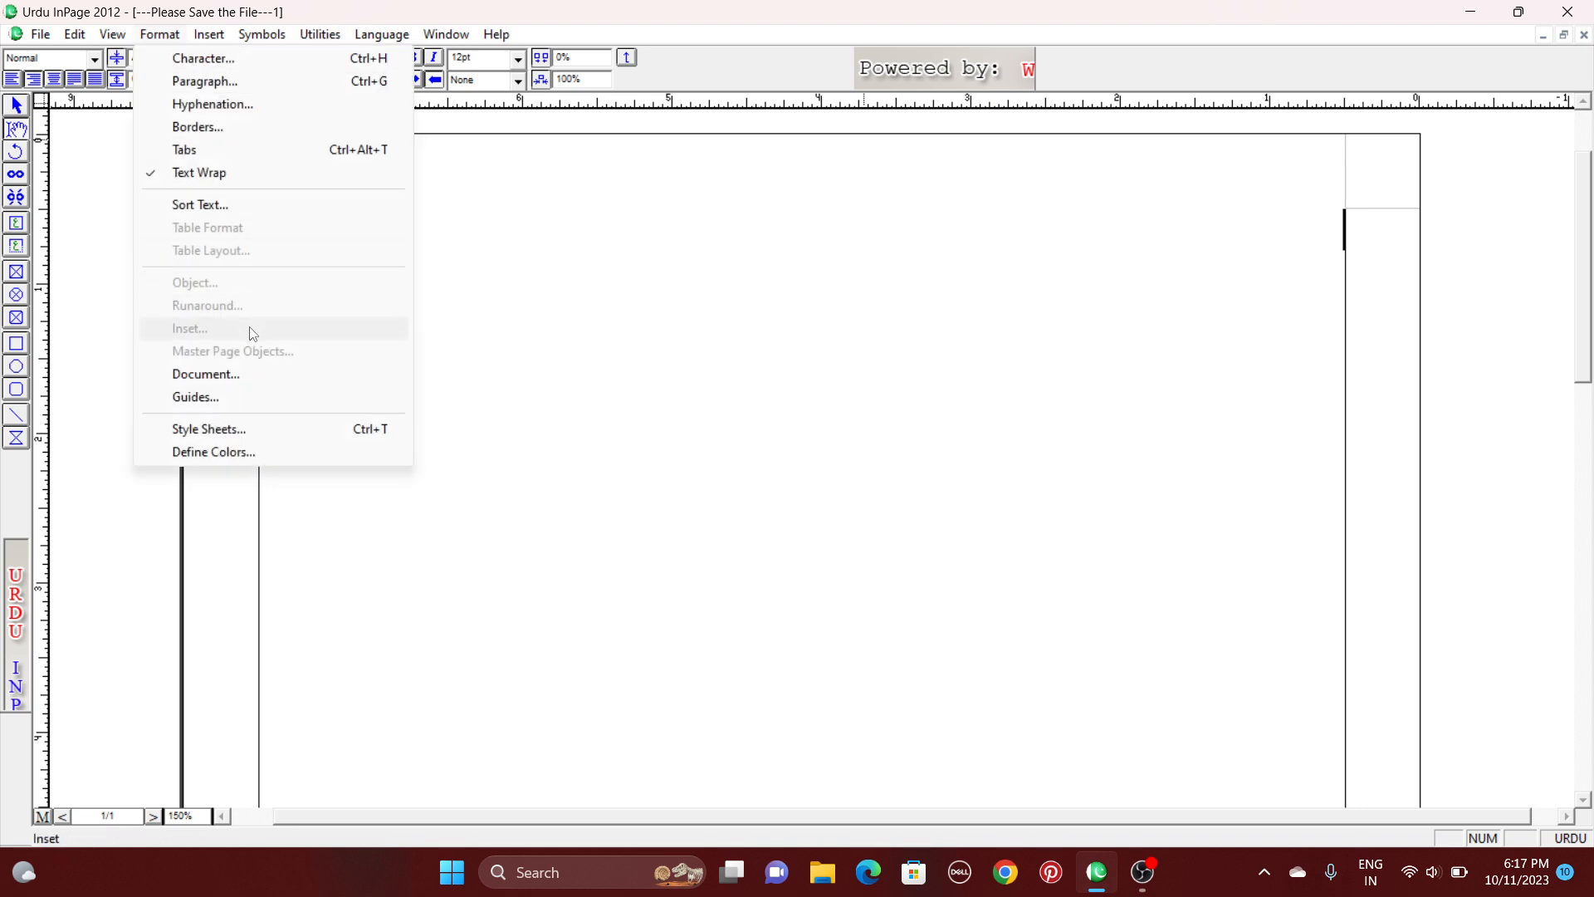
left_click(291, 429)
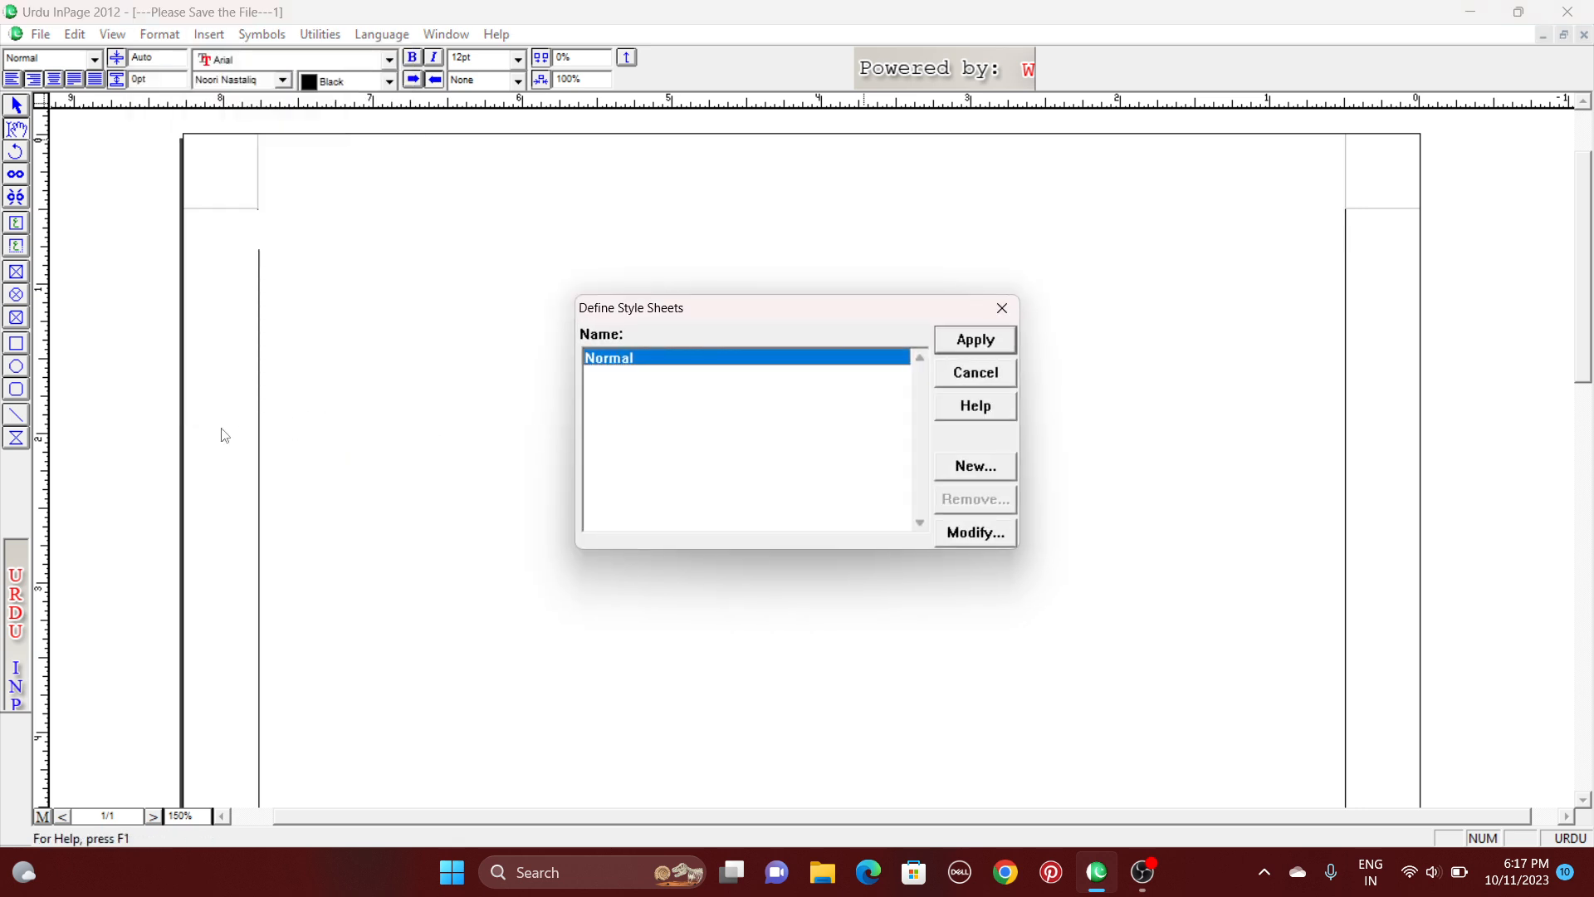
left_click(967, 470)
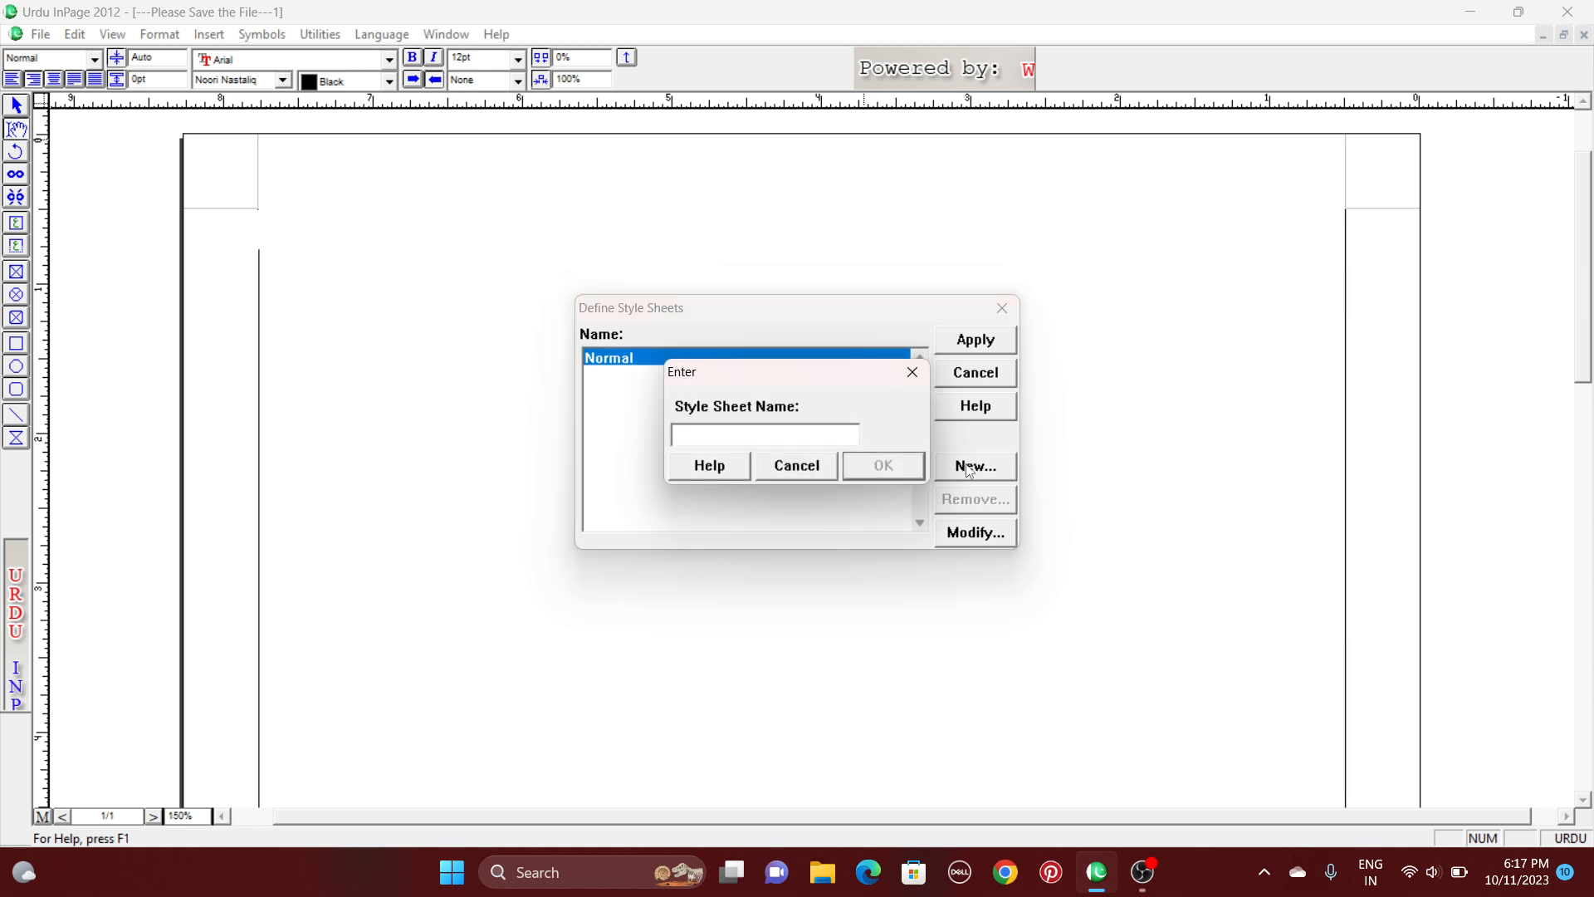
type("Heading")
left_click(889, 471)
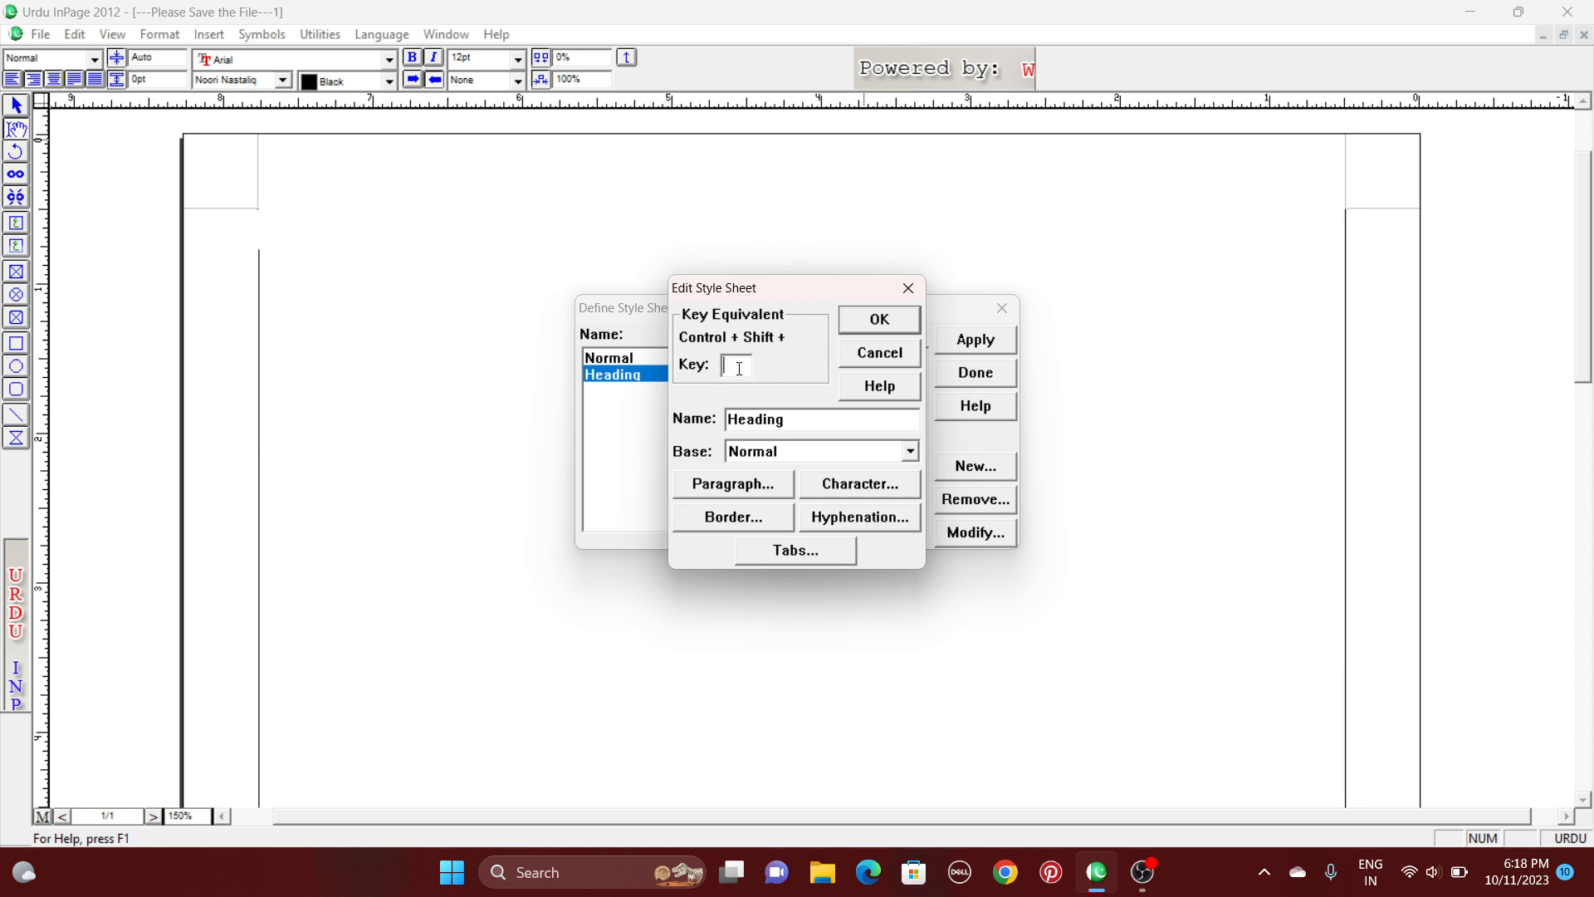
Assign h as the key equivalent of the Heading style, using Normal as its base.
type("H")
key("BackSpace")
type("h")
left_click(802, 452)
left_click(800, 449)
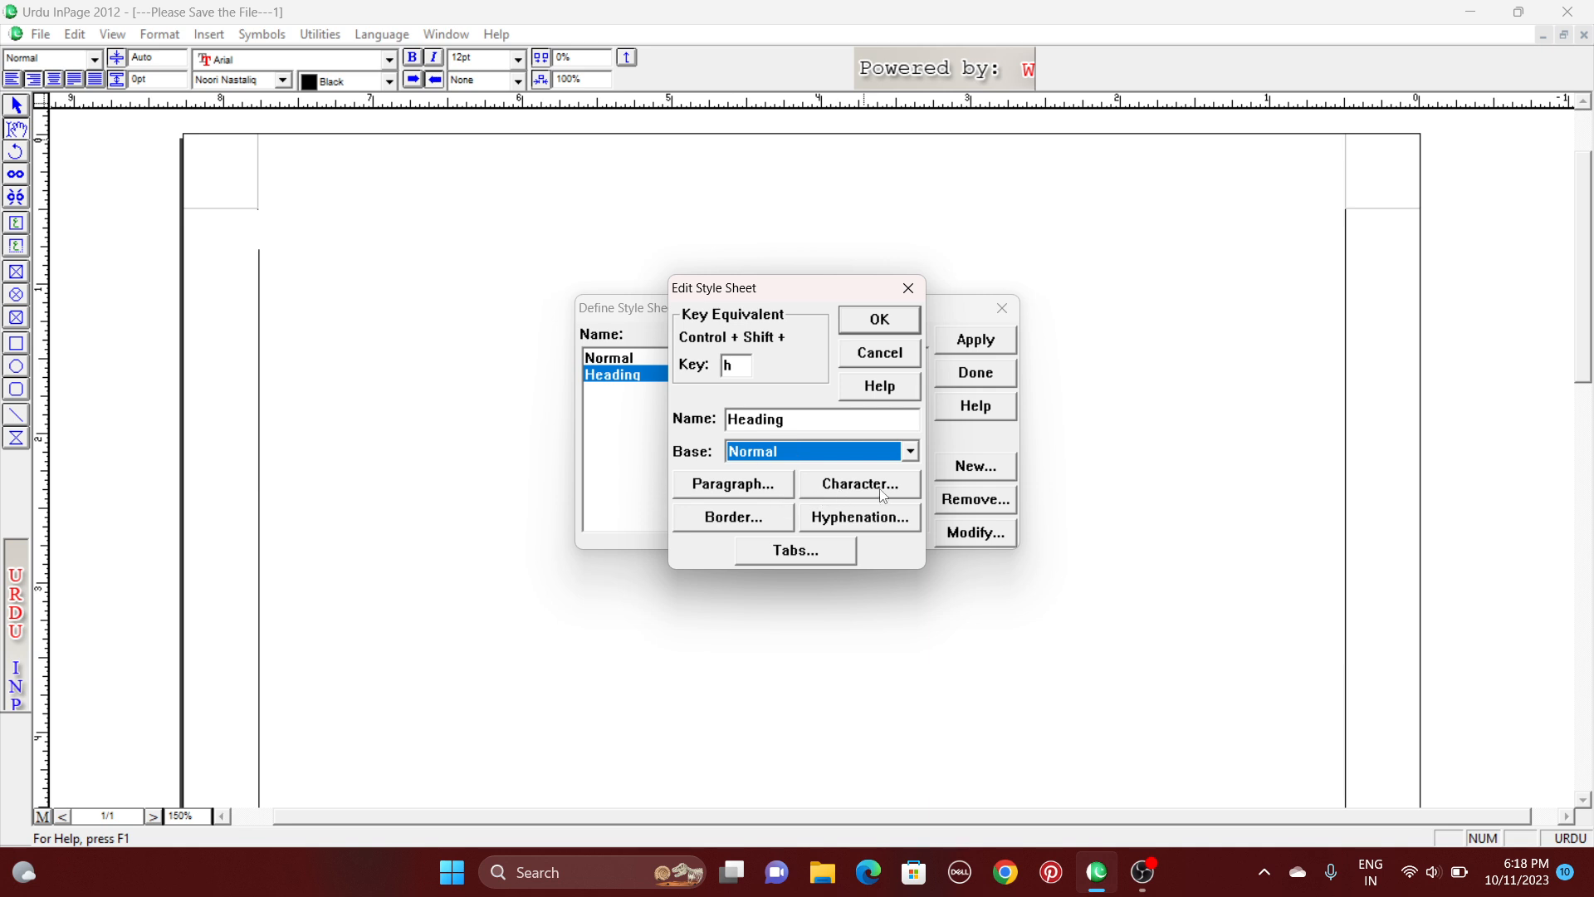
Set the Heading style's character size to 30 pt.
left_click(834, 490)
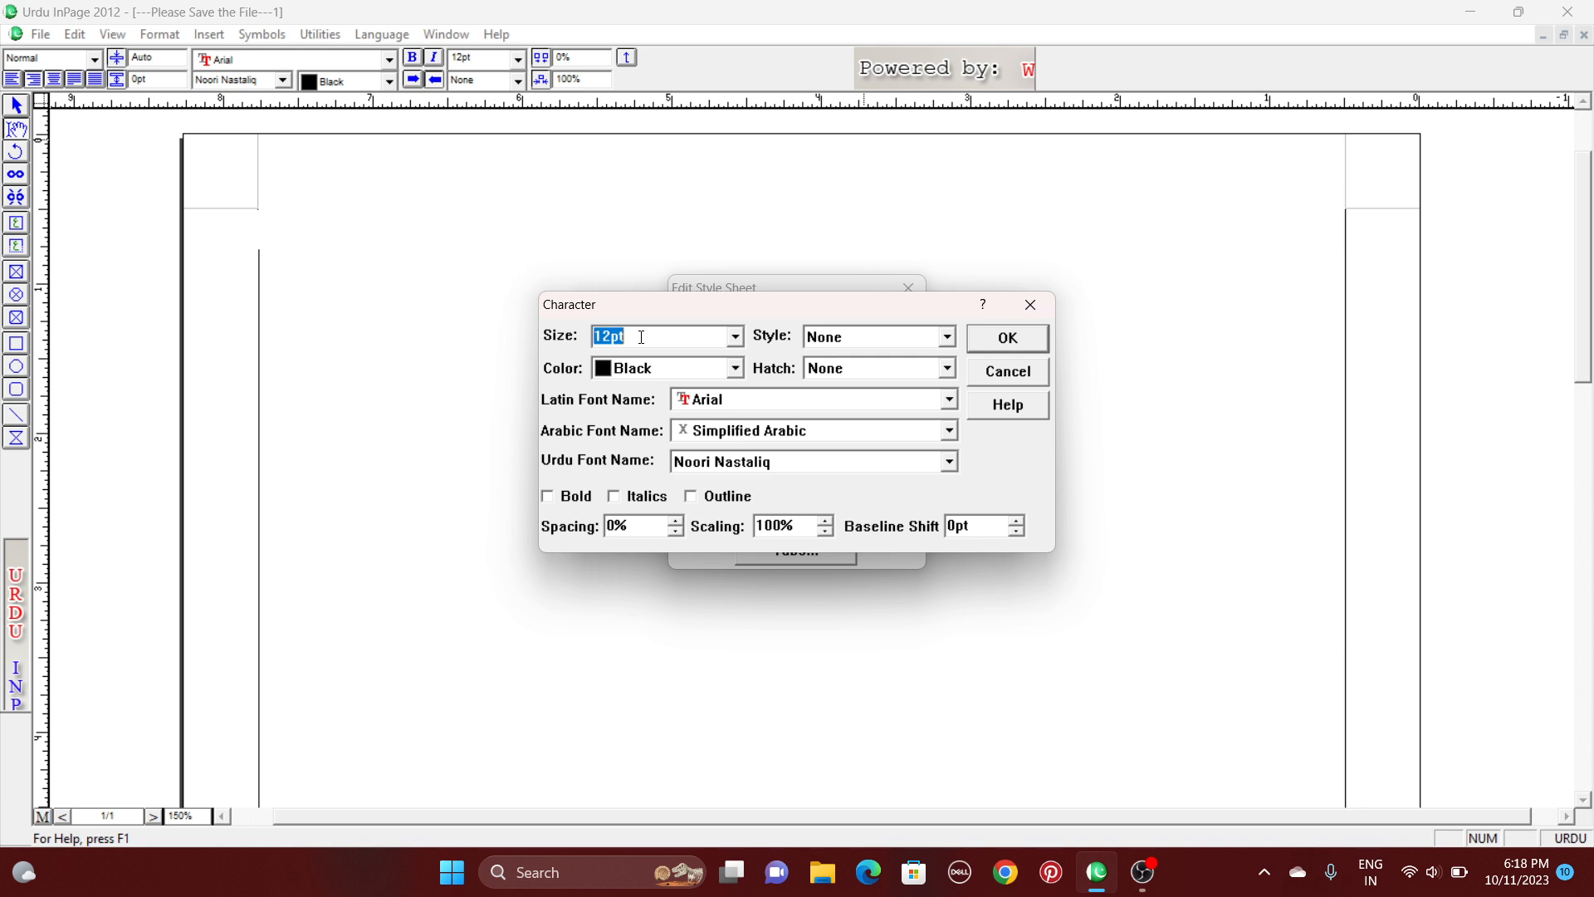
type("30")
left_click(1007, 338)
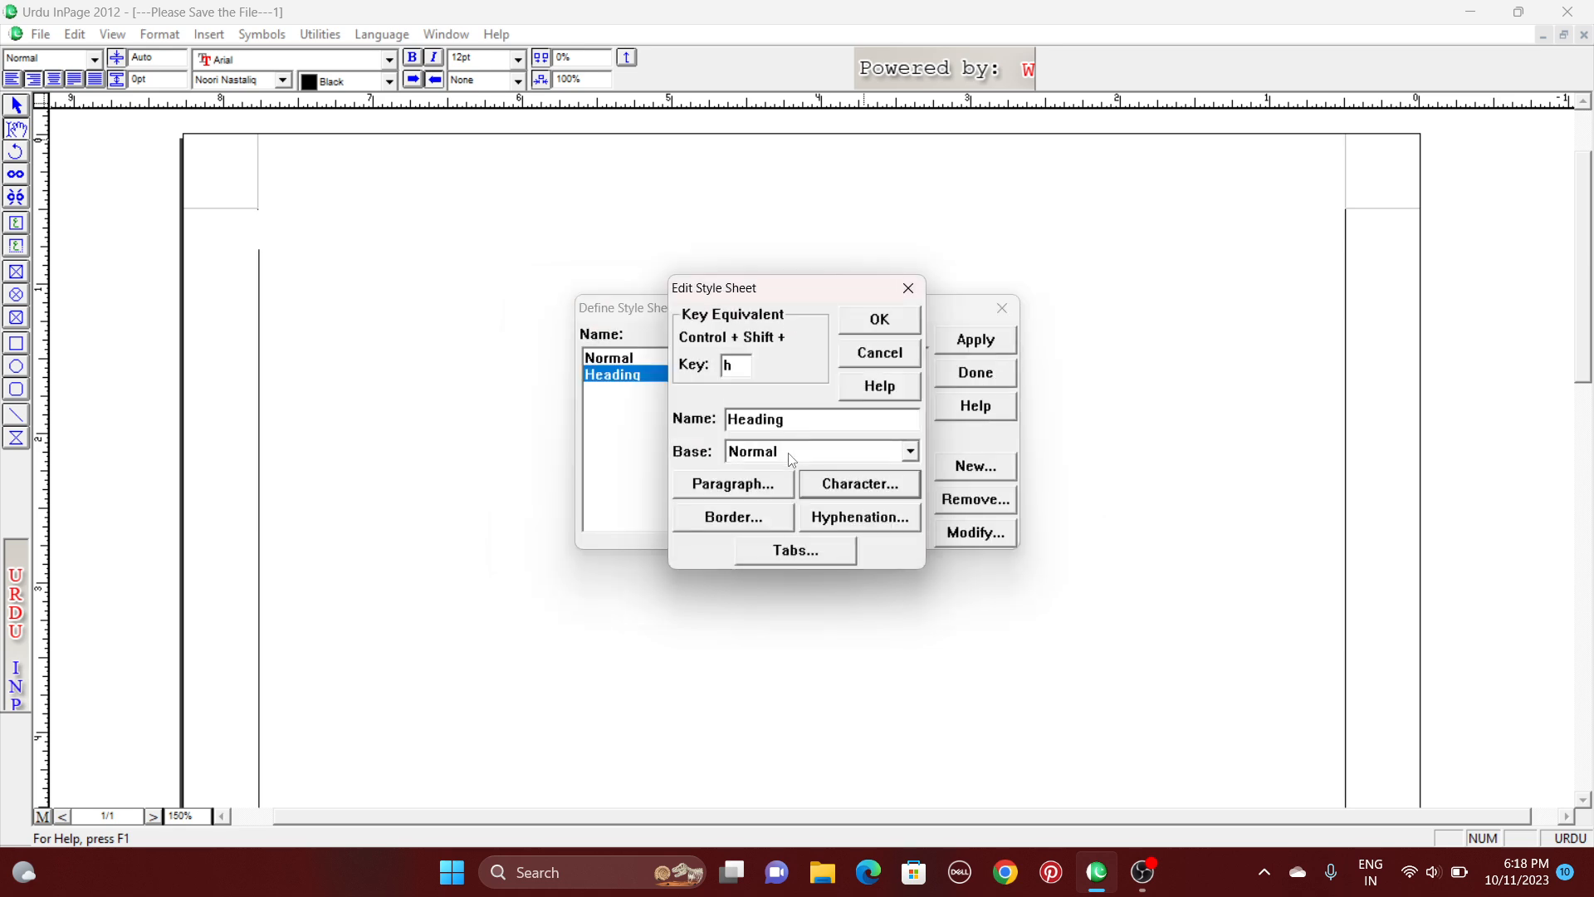
Set the Heading style's paragraph alignment to Centered and its line height to 38 pt.
left_click(725, 495)
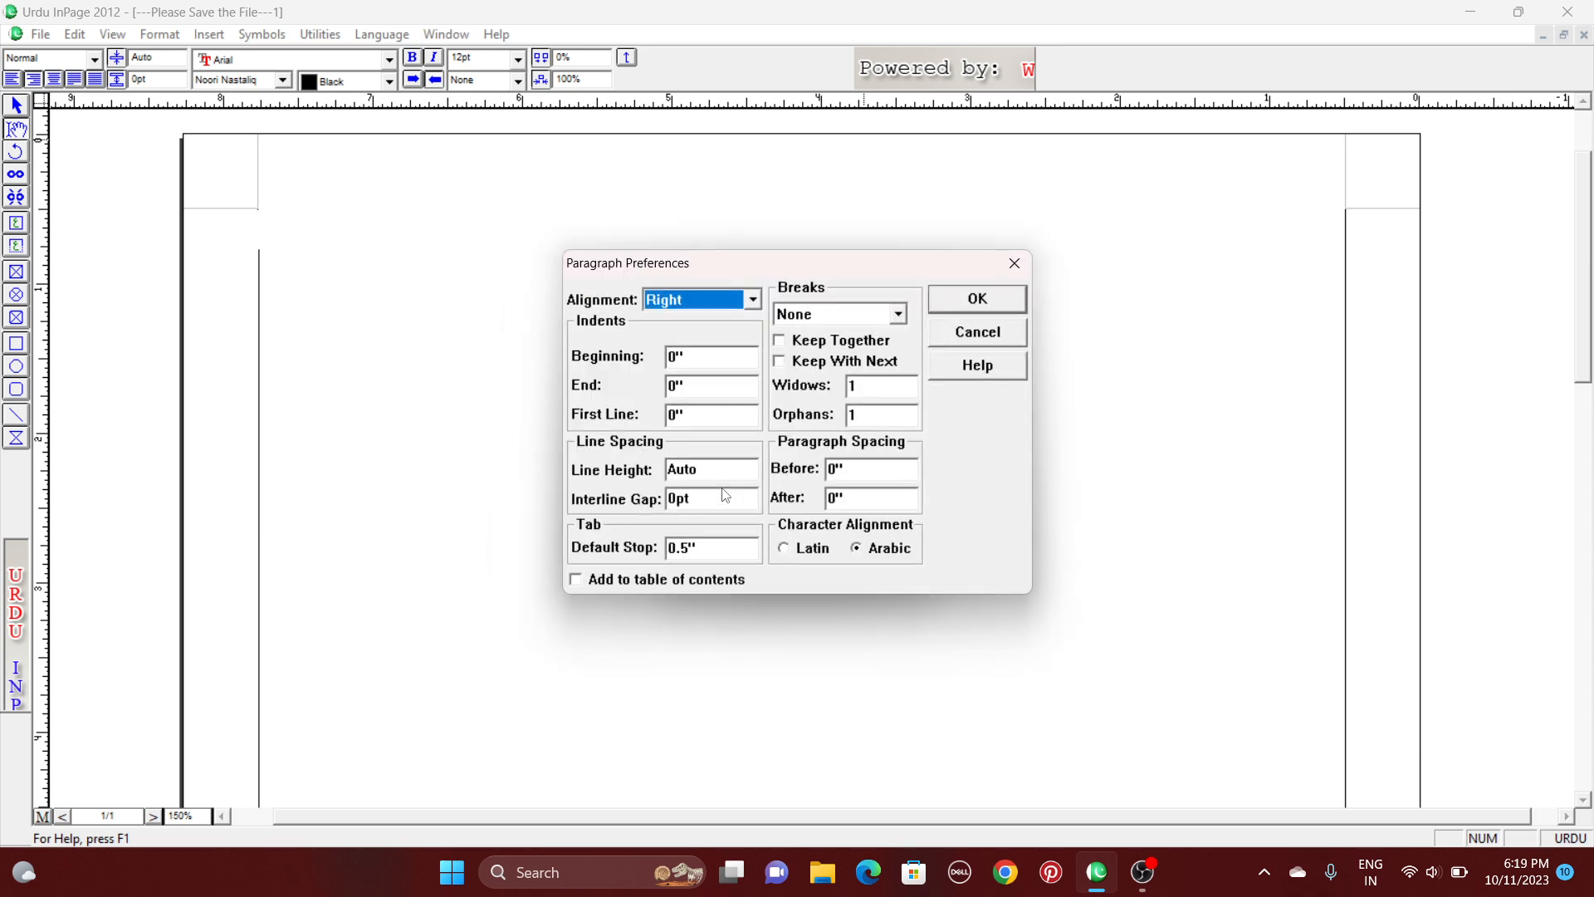
left_click(690, 303)
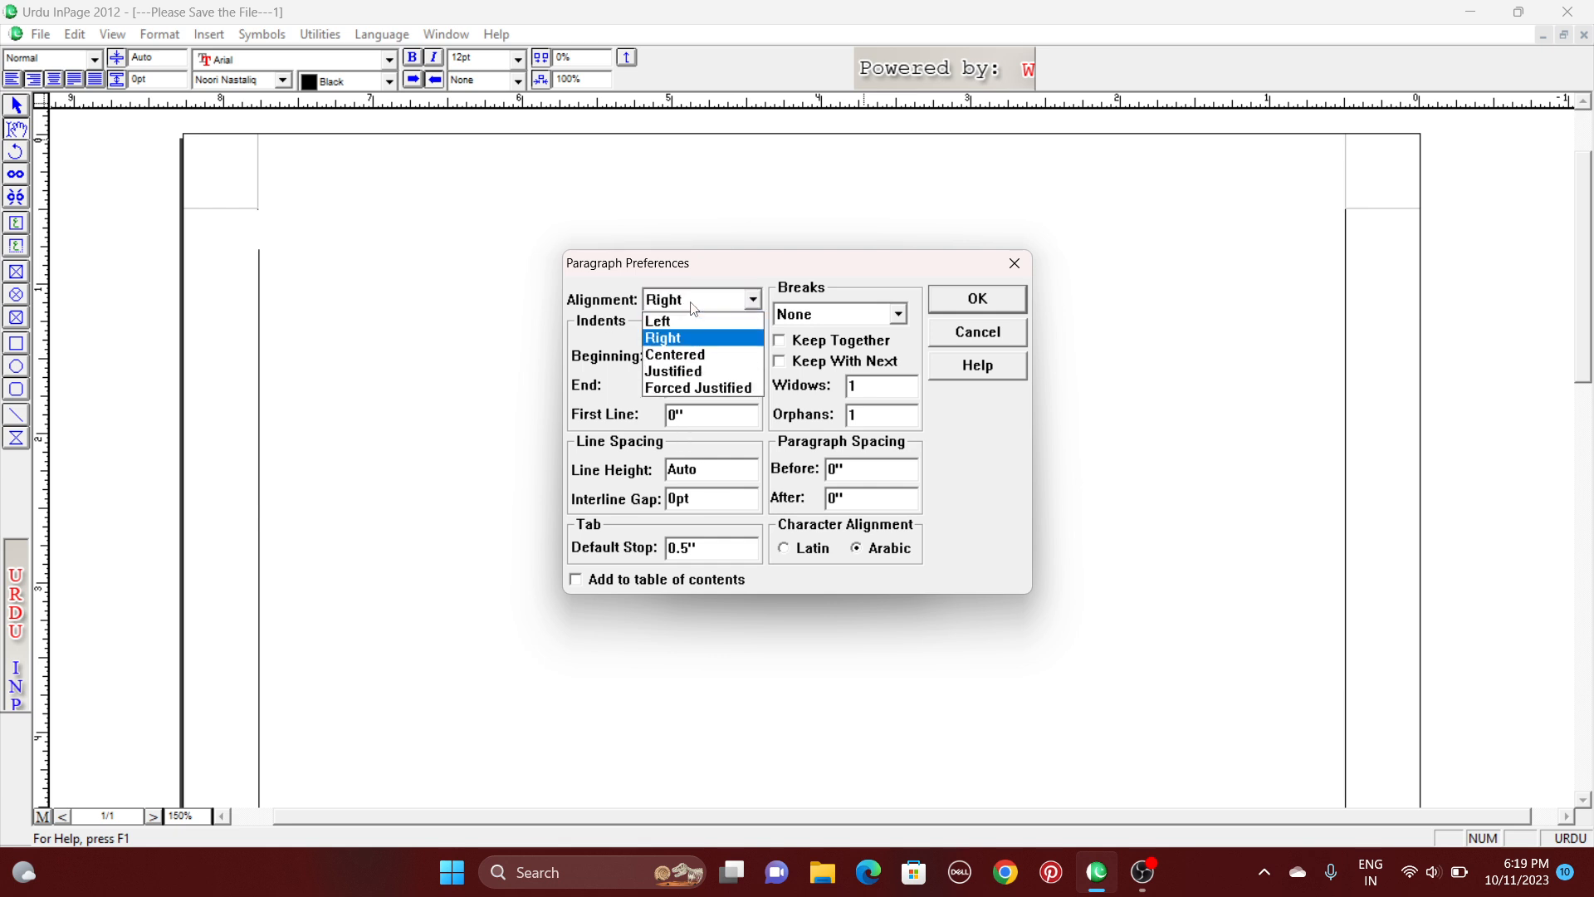
left_click(677, 355)
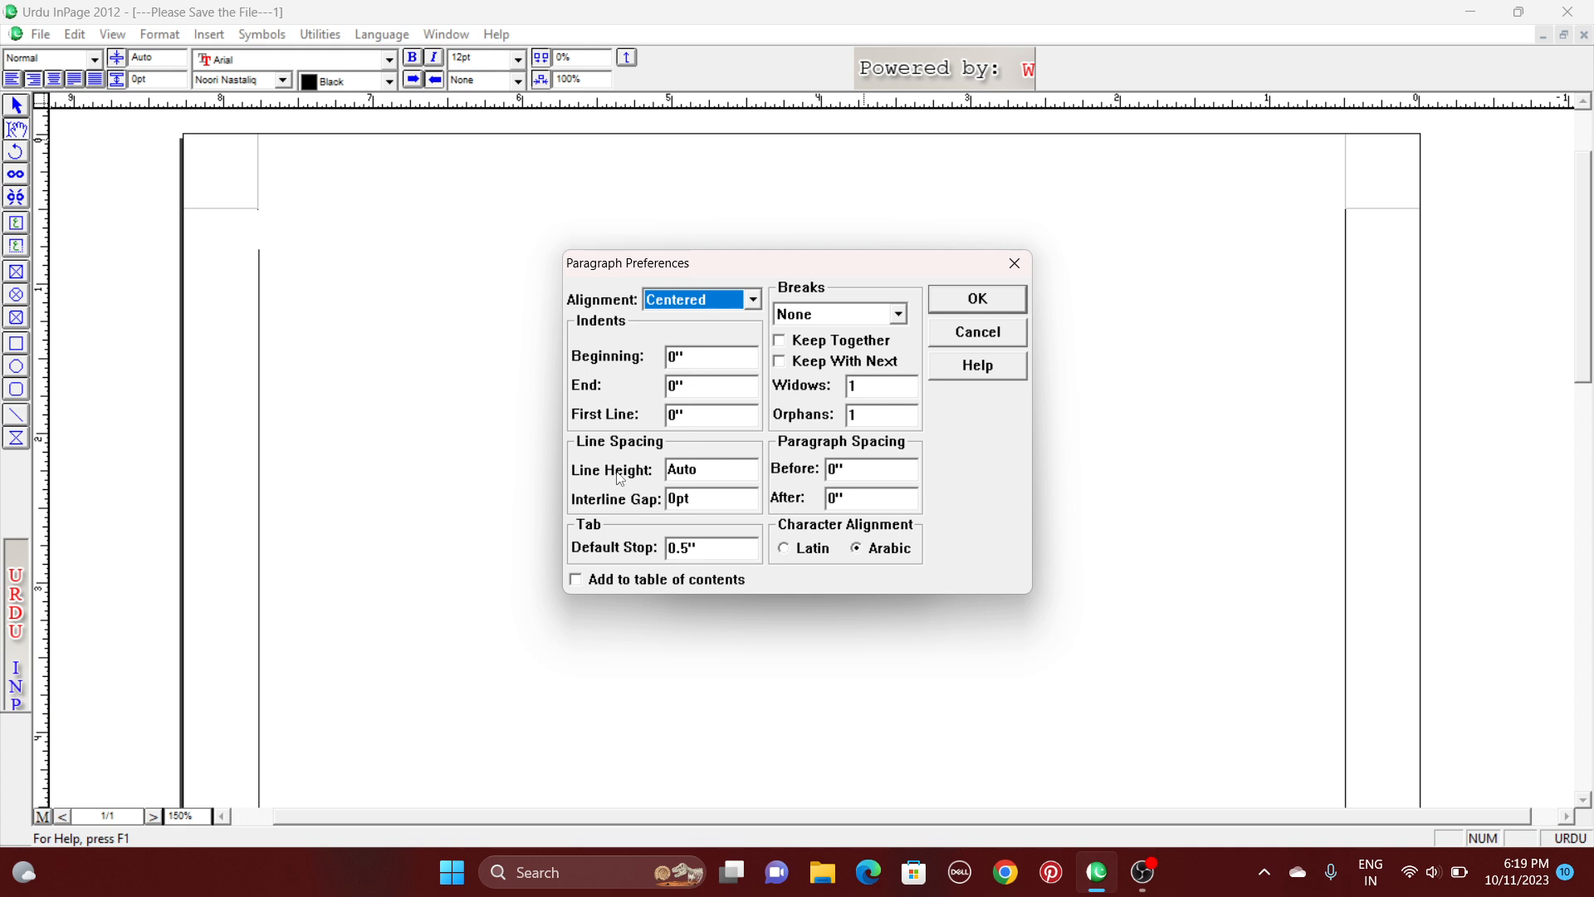
double_click(706, 470)
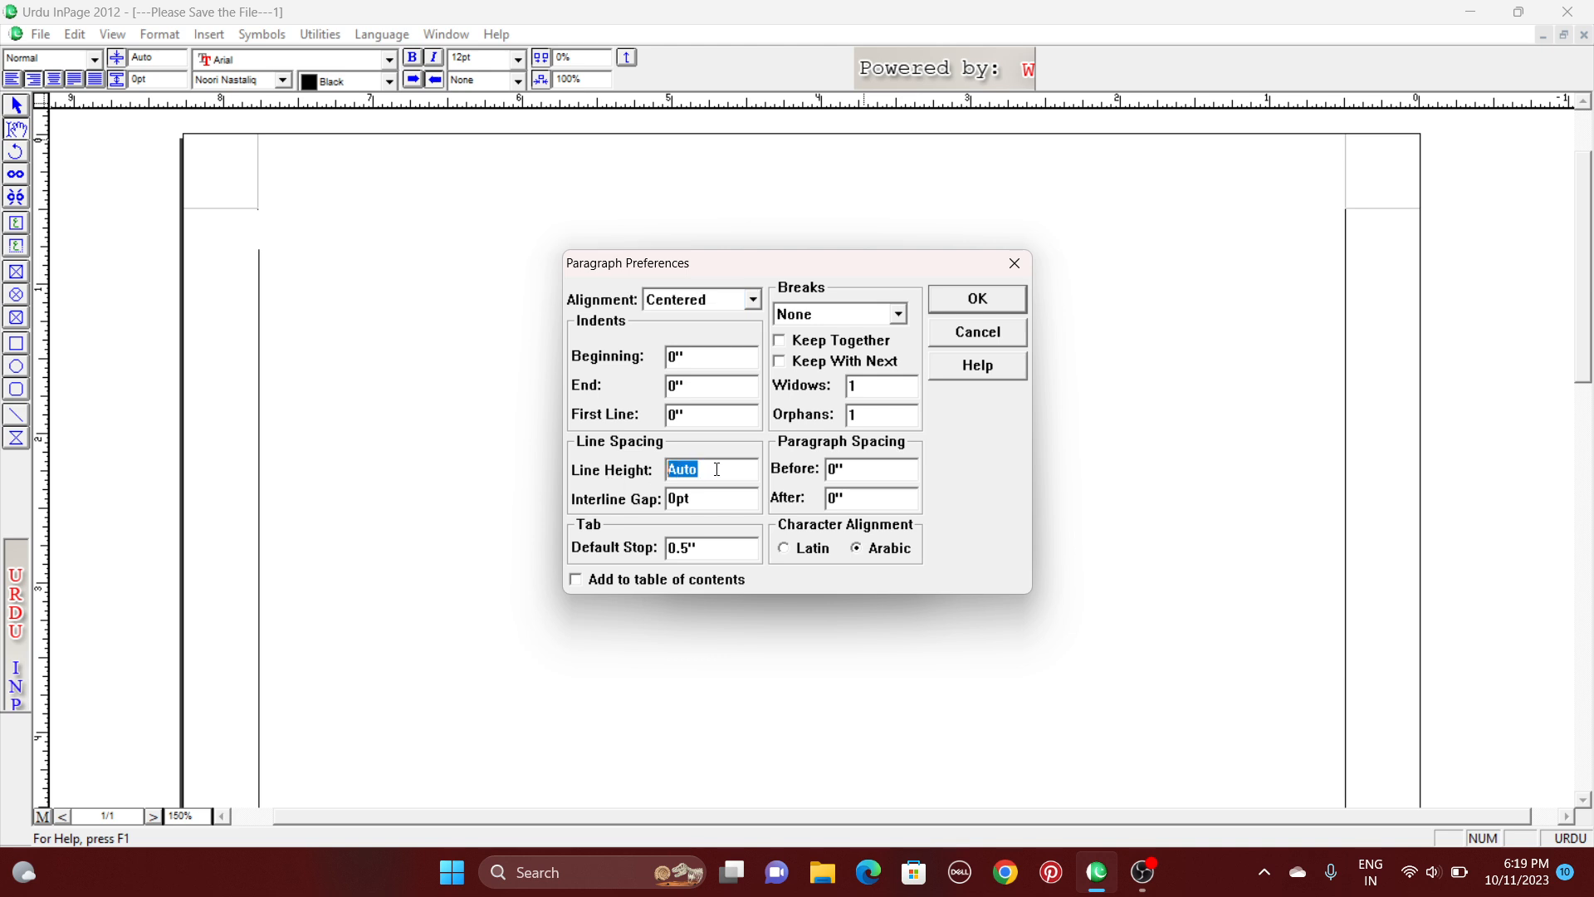
type("40")
key("BackSpace")
key("BackSpace")
type("38")
left_click(975, 300)
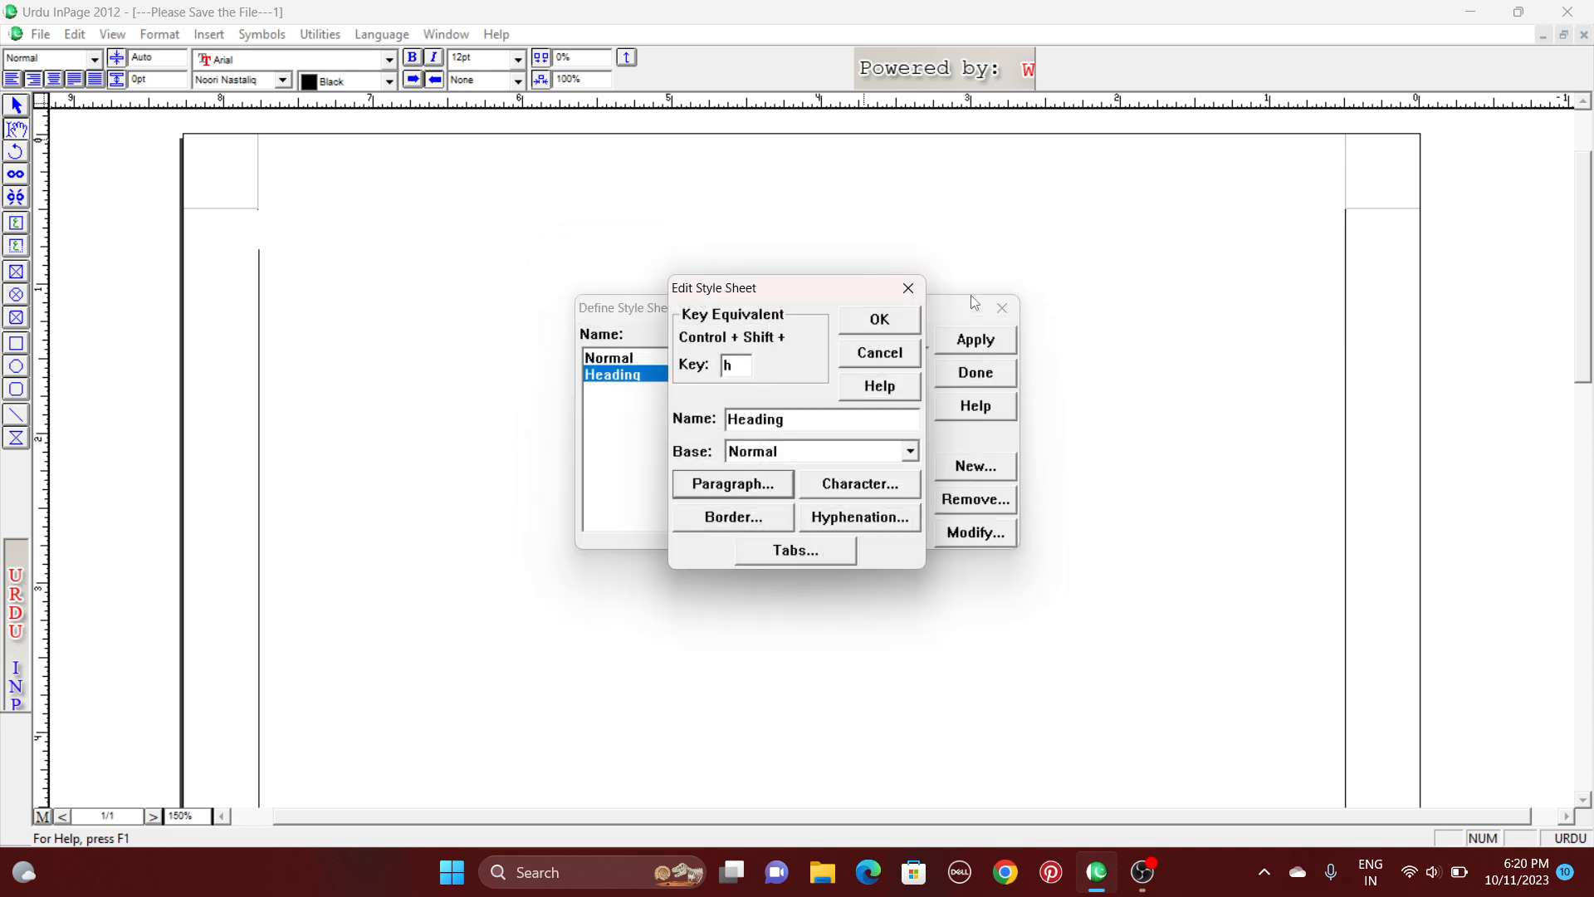
Check the Heading style's border attributes, save the style and finish defining style sheets.
left_click(746, 518)
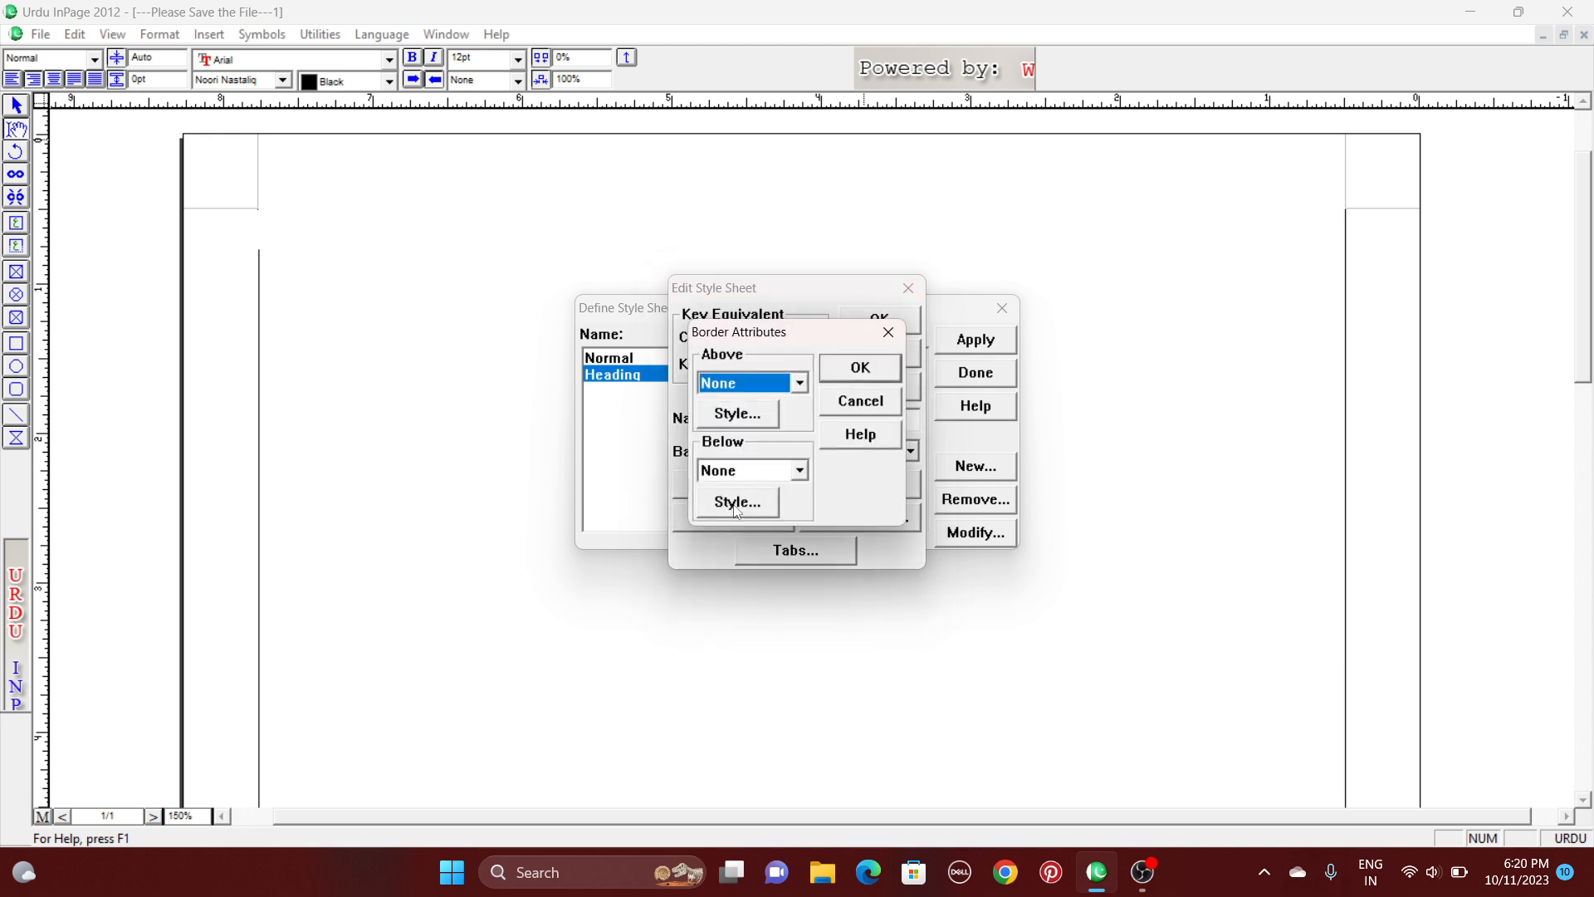
left_click(888, 332)
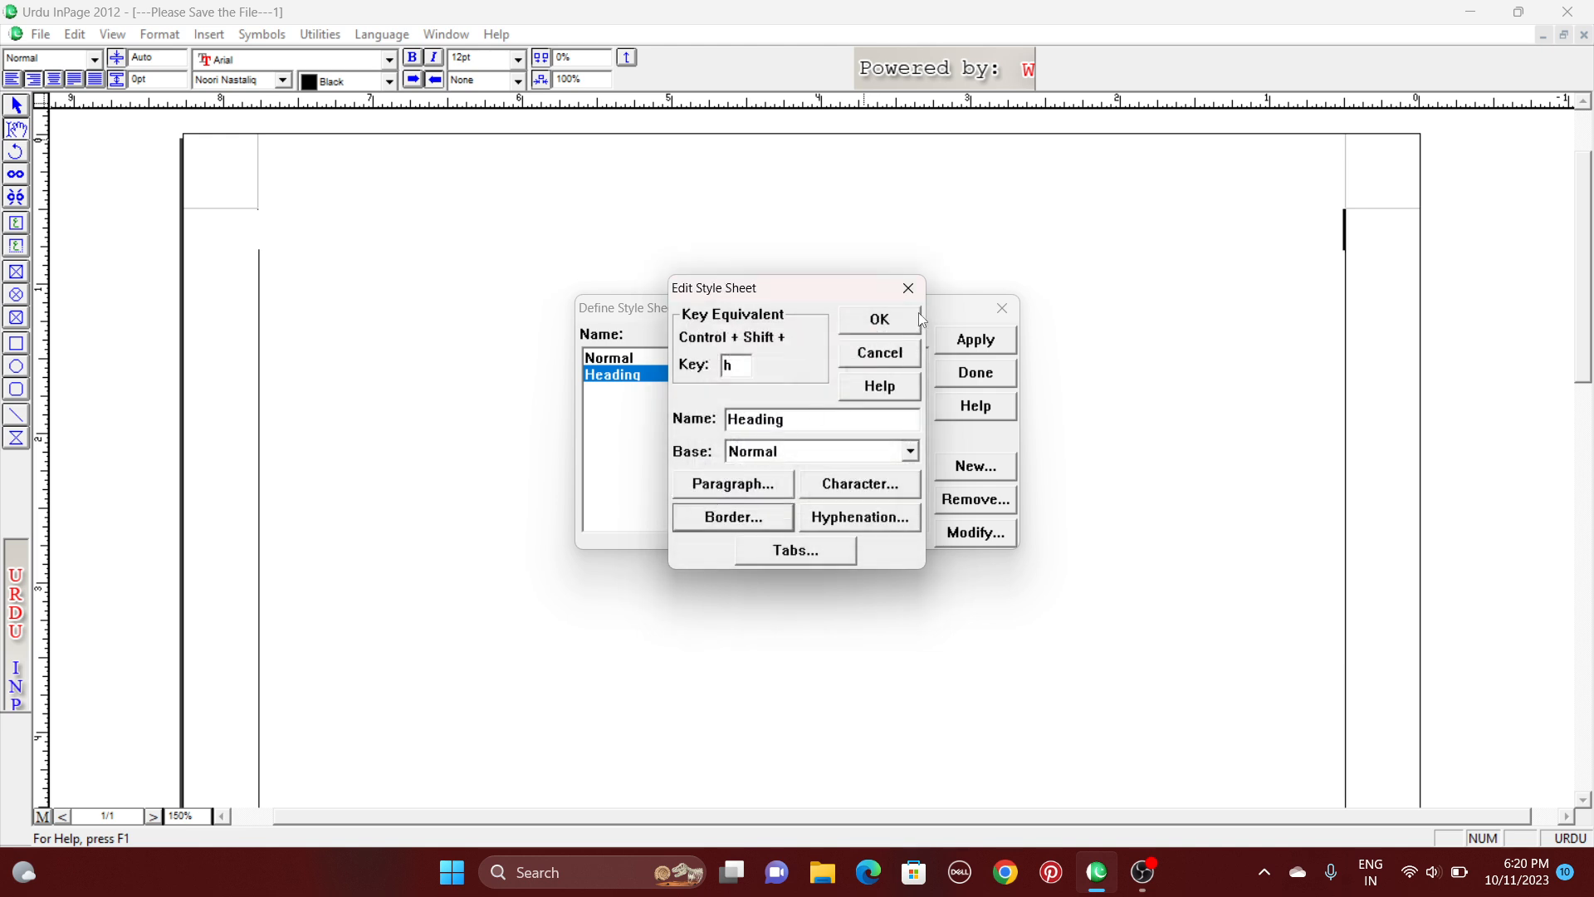
left_click(890, 330)
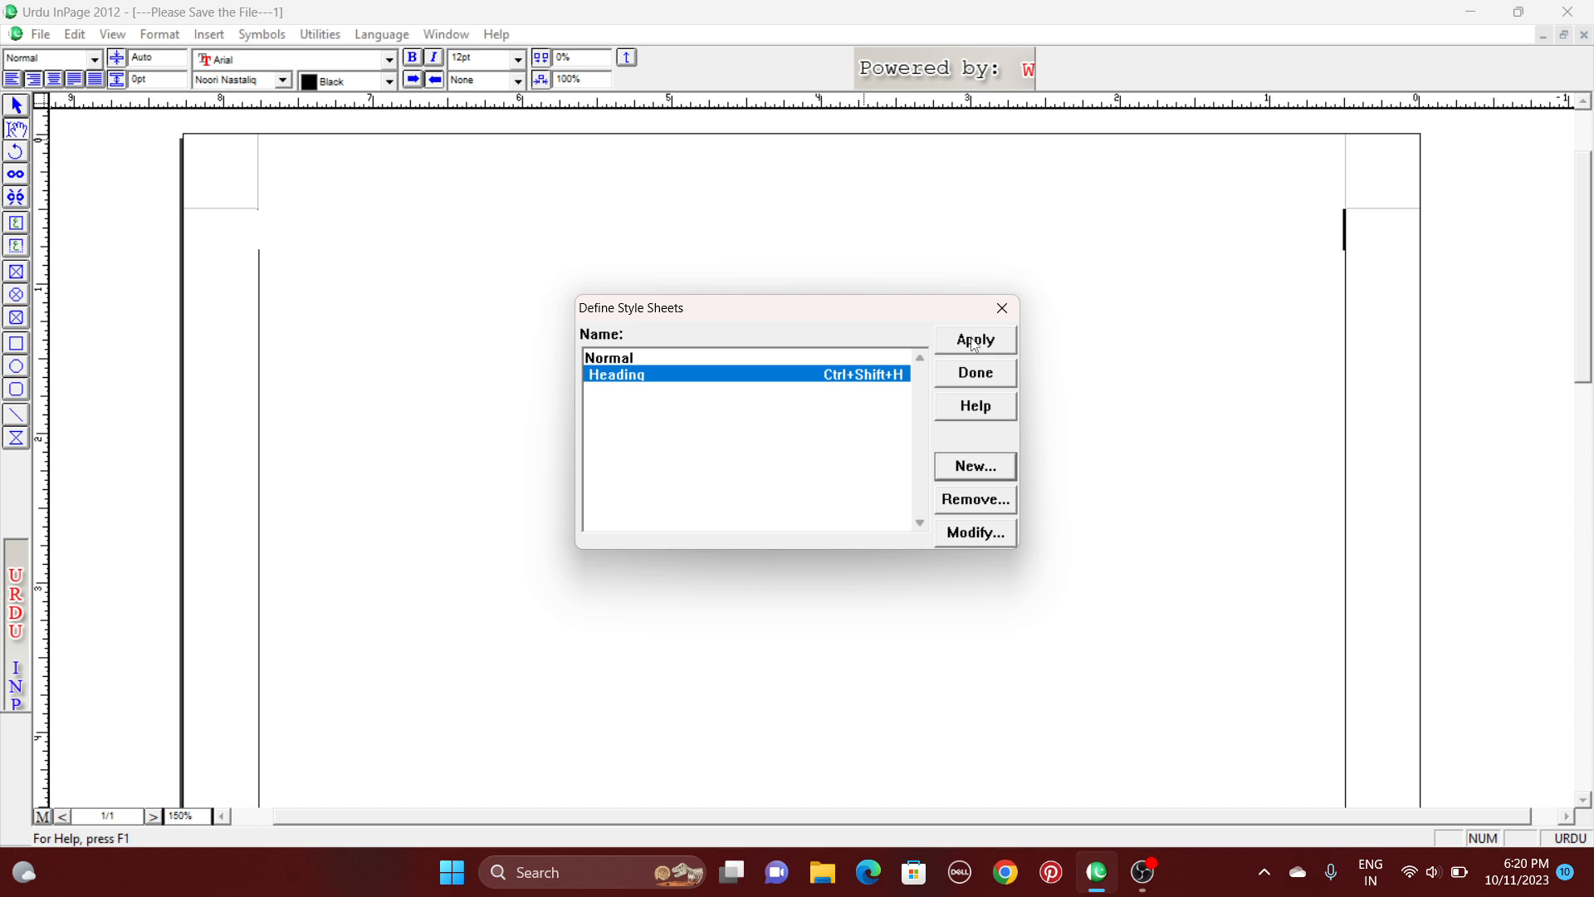
left_click(966, 379)
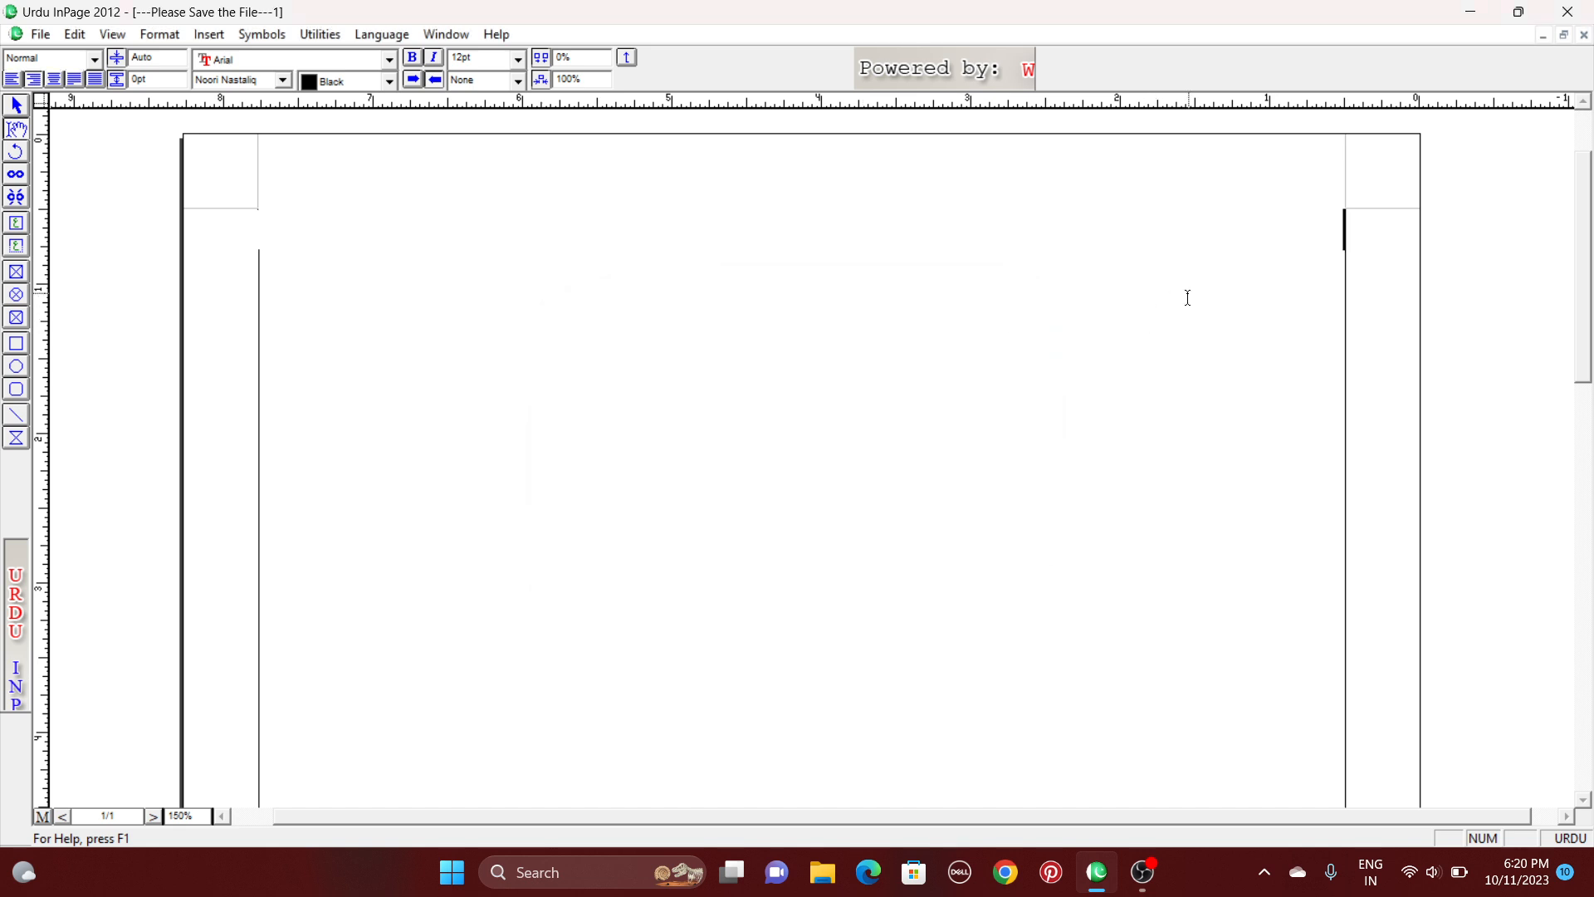
Start a new paragraph below the empty first line, apply the Heading style and write "انپیج کا سب سے اہم کمانڈ".
key("Return")
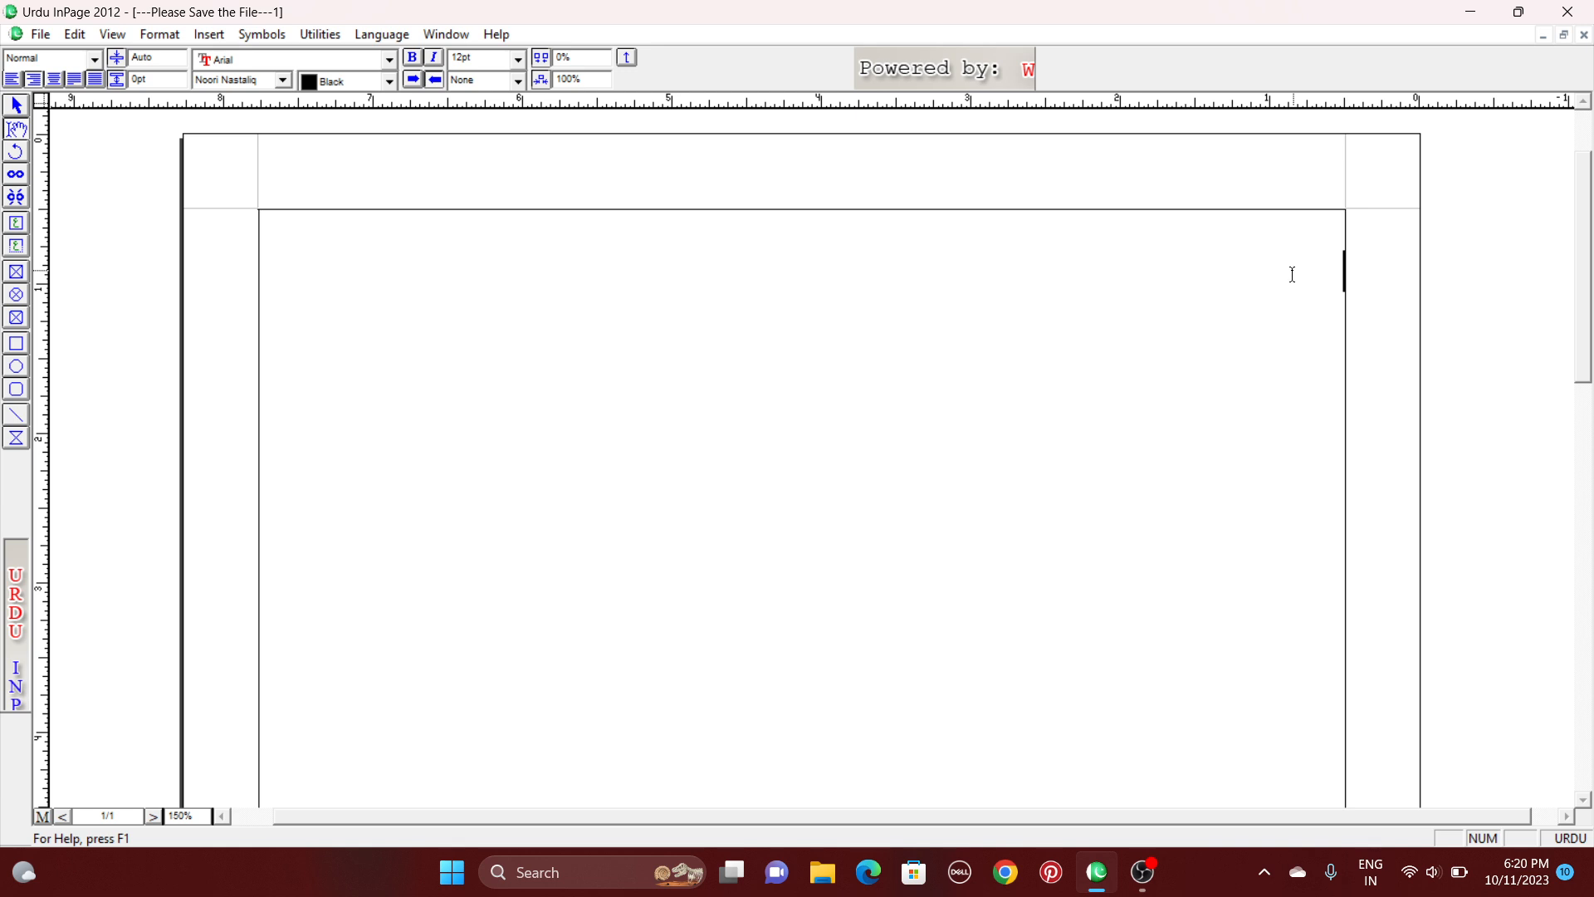
key("F12")
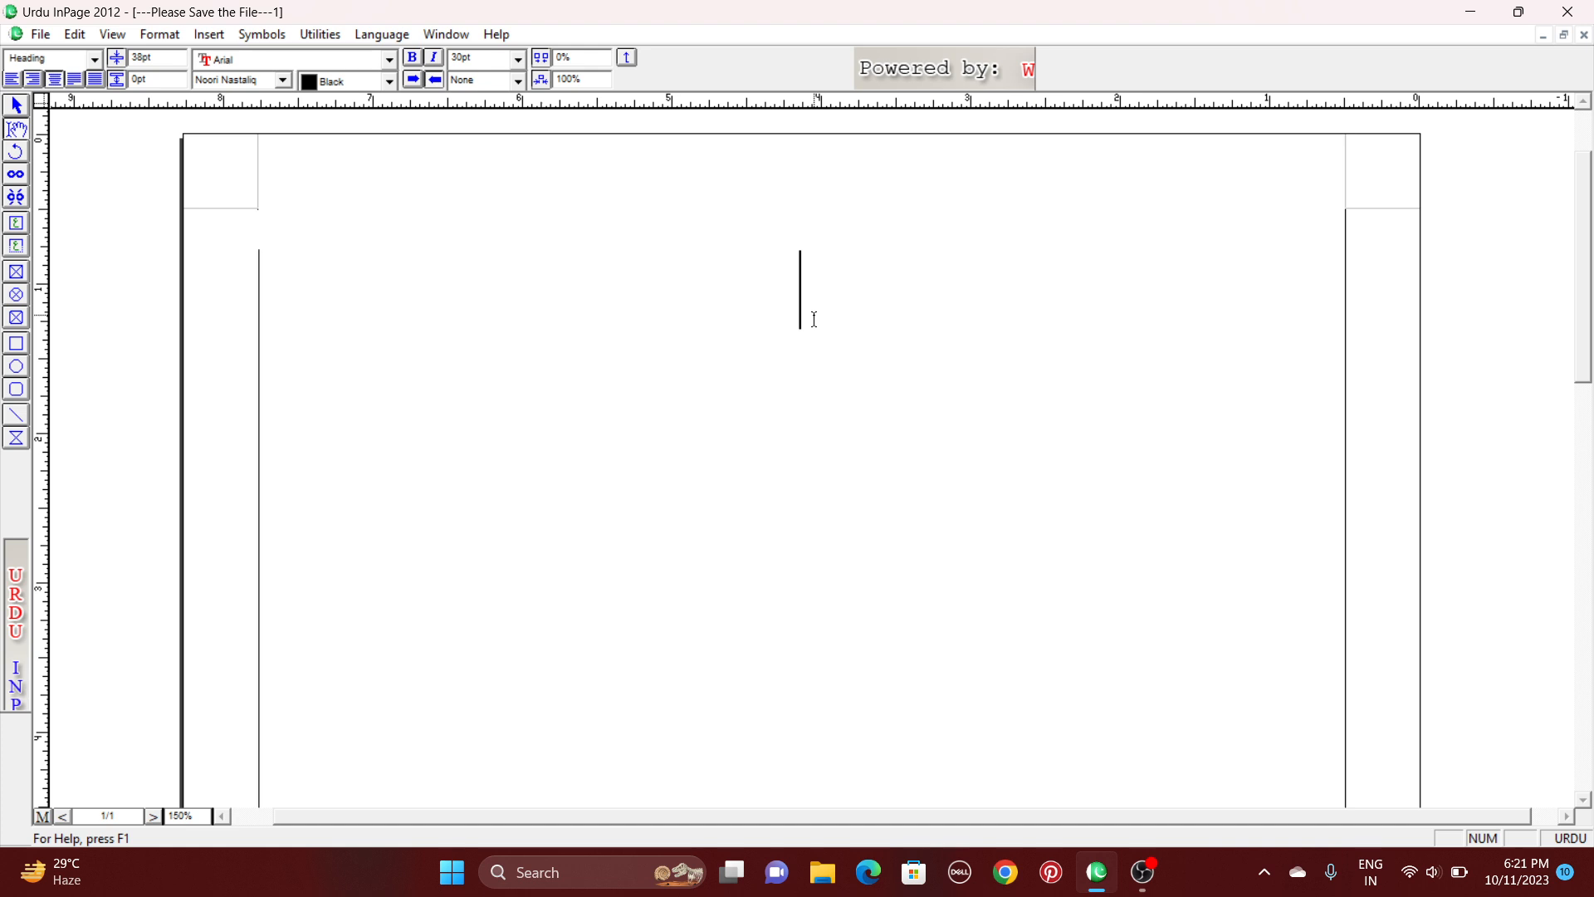
type("انپی")
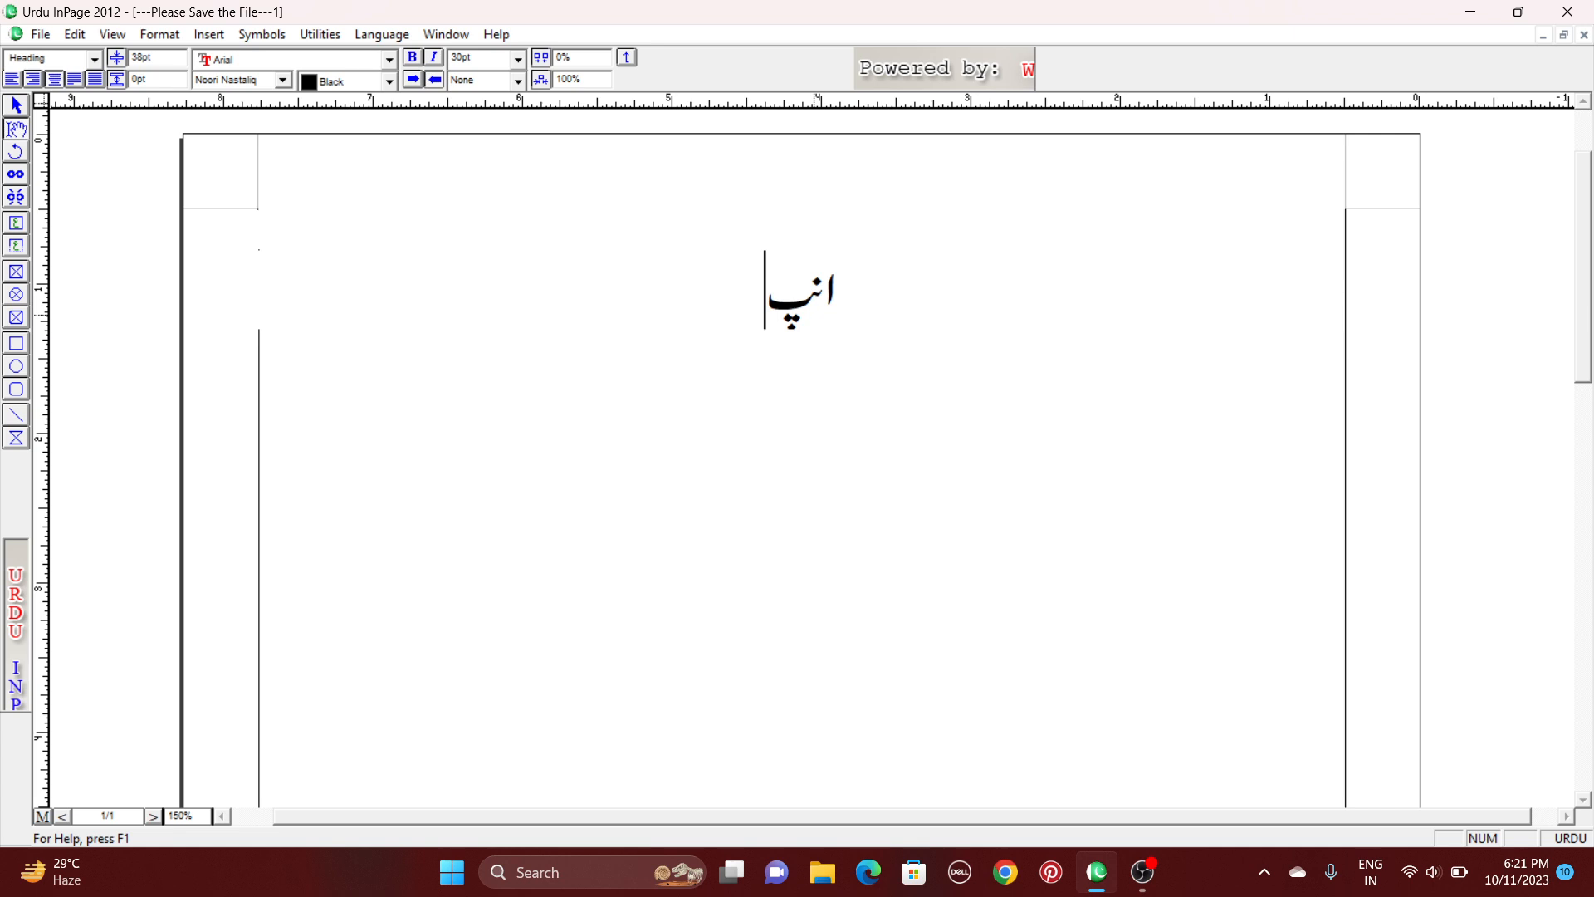
type("چ کا")
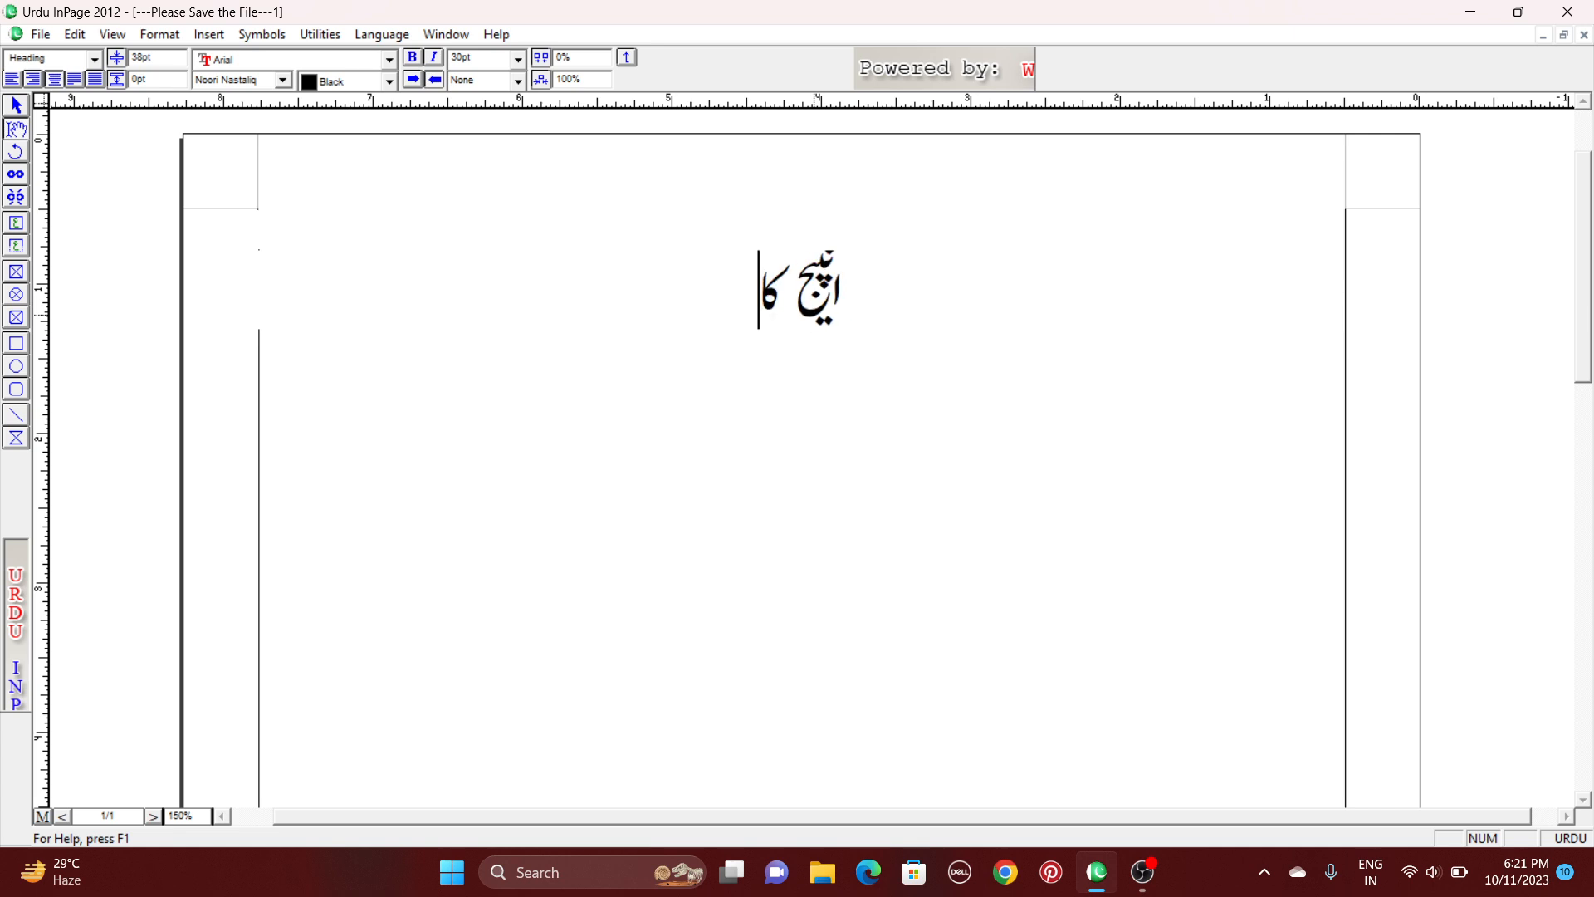
type(" سب سے اہم کما")
type("ڈ ")
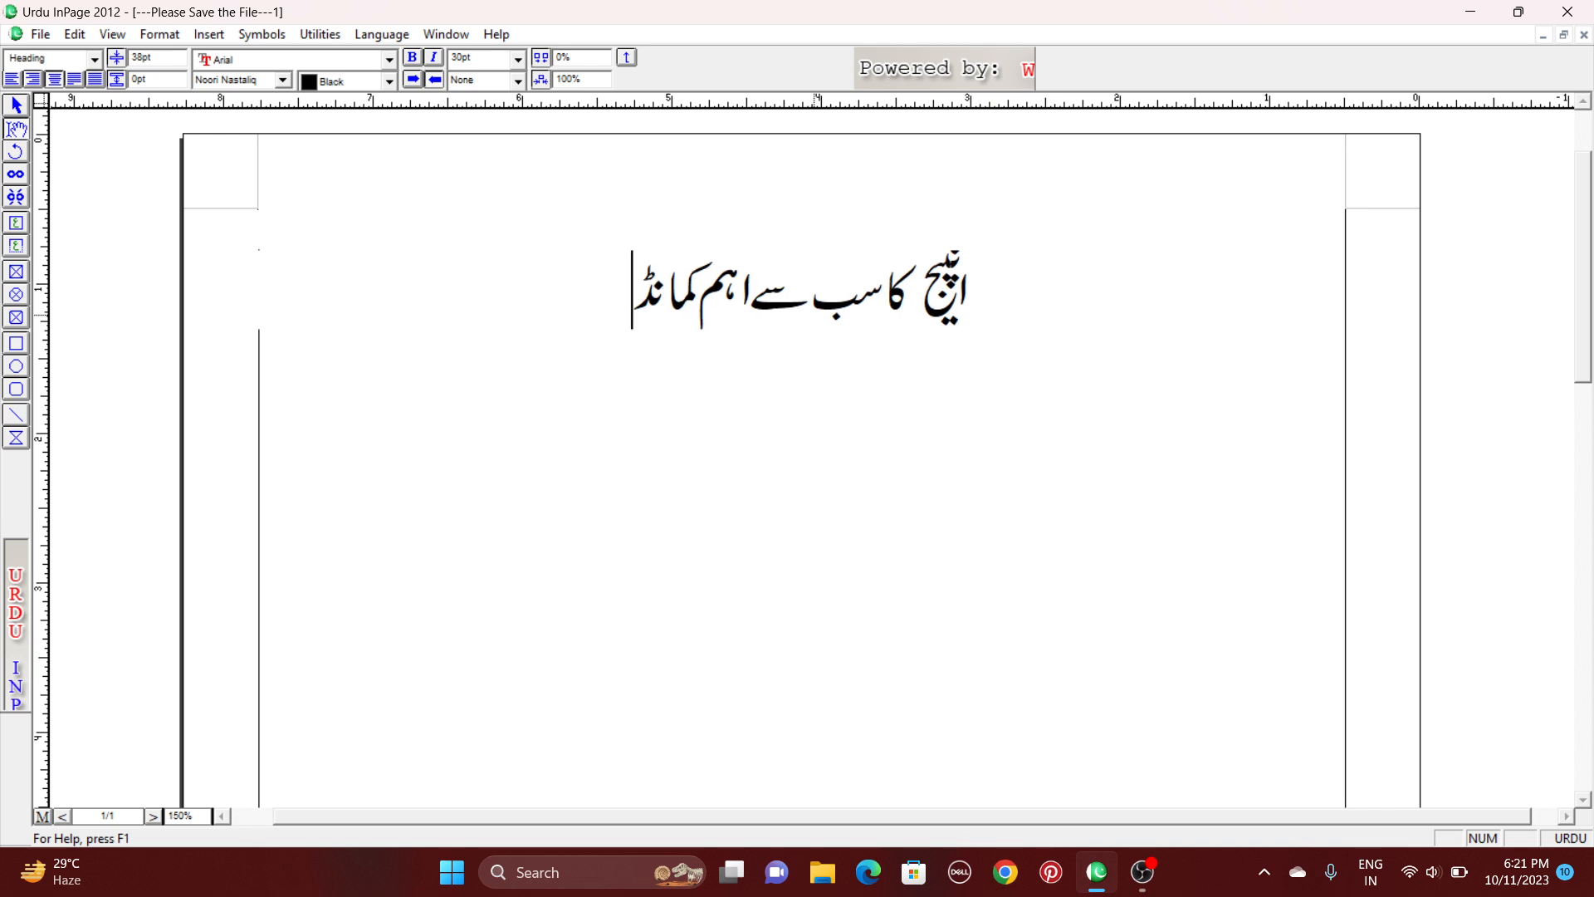
Extend the heading with the word "اسٹائیل", correcting the mistyped letters in it.
type("ا")
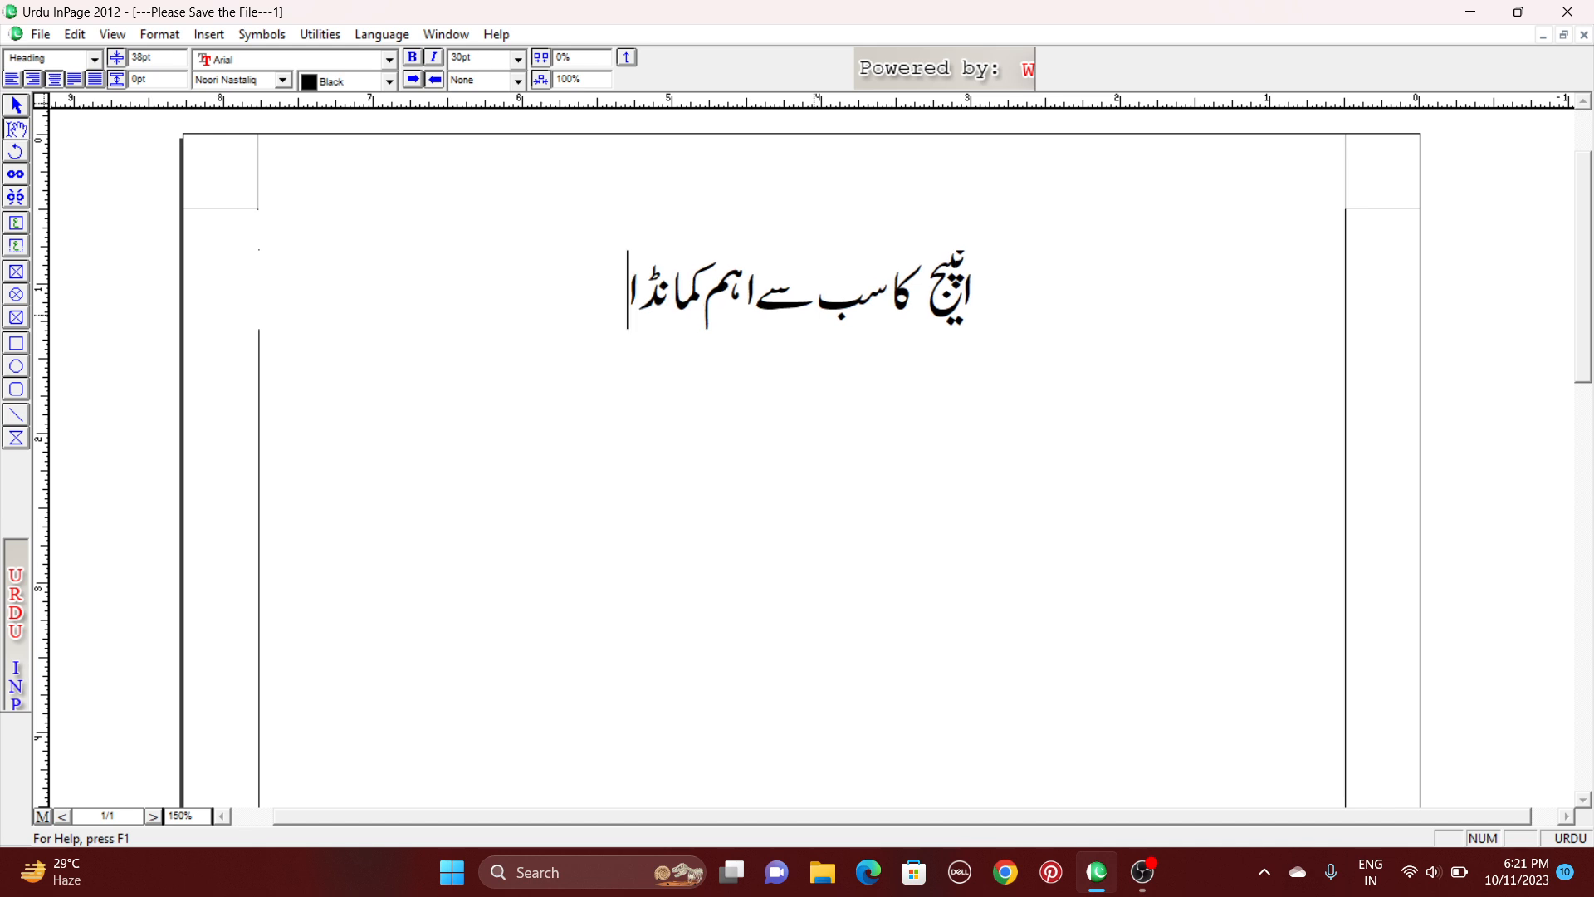
type("سٹا")
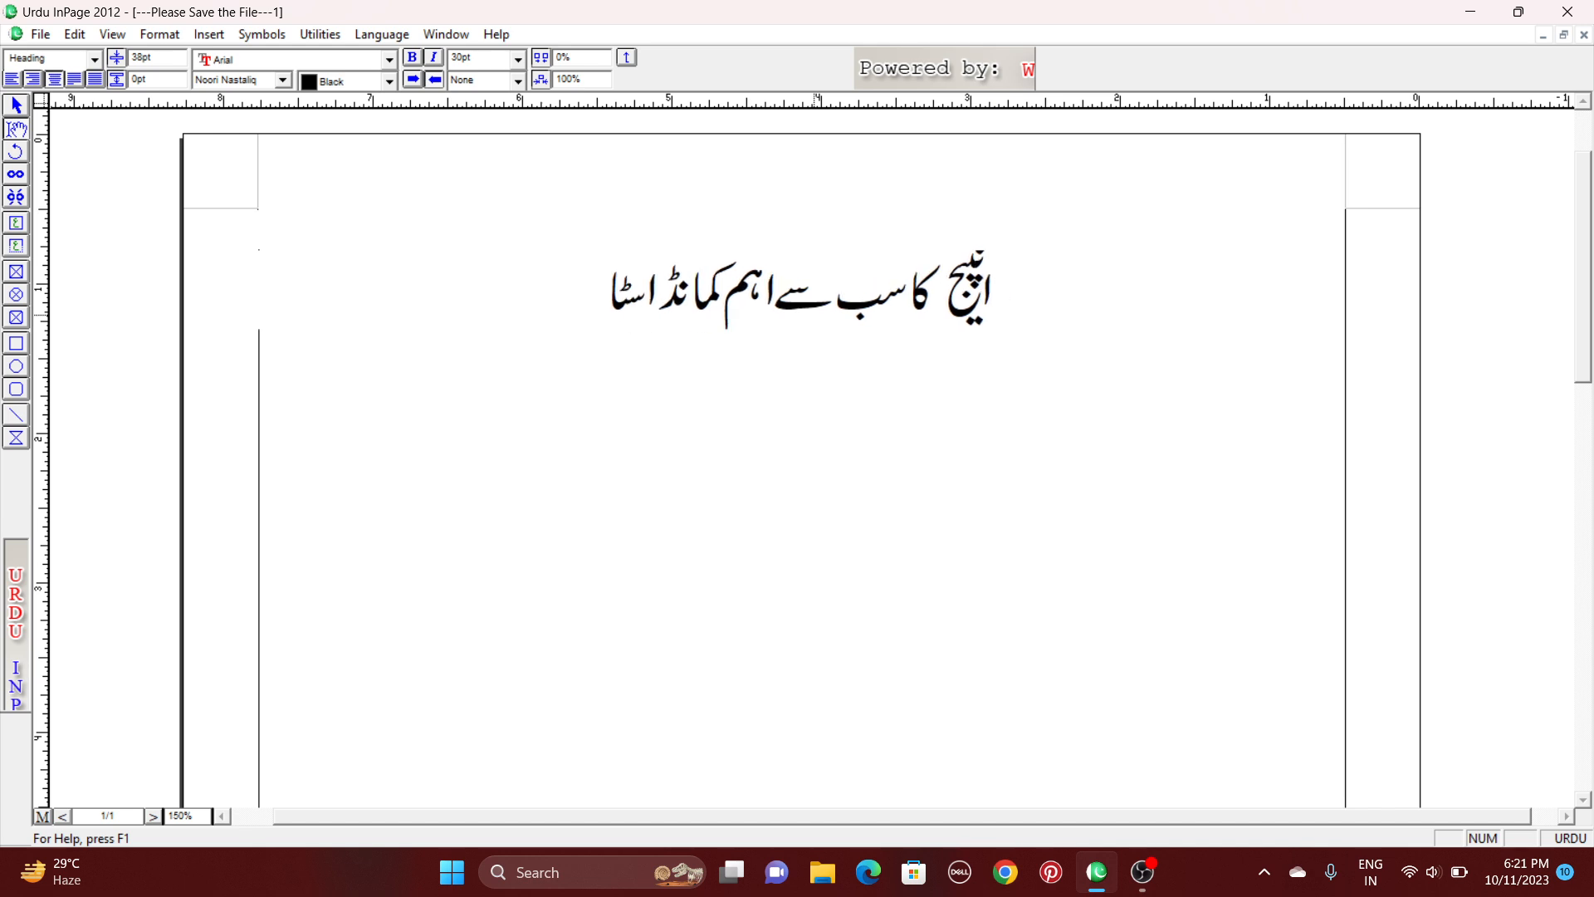
type("ئح")
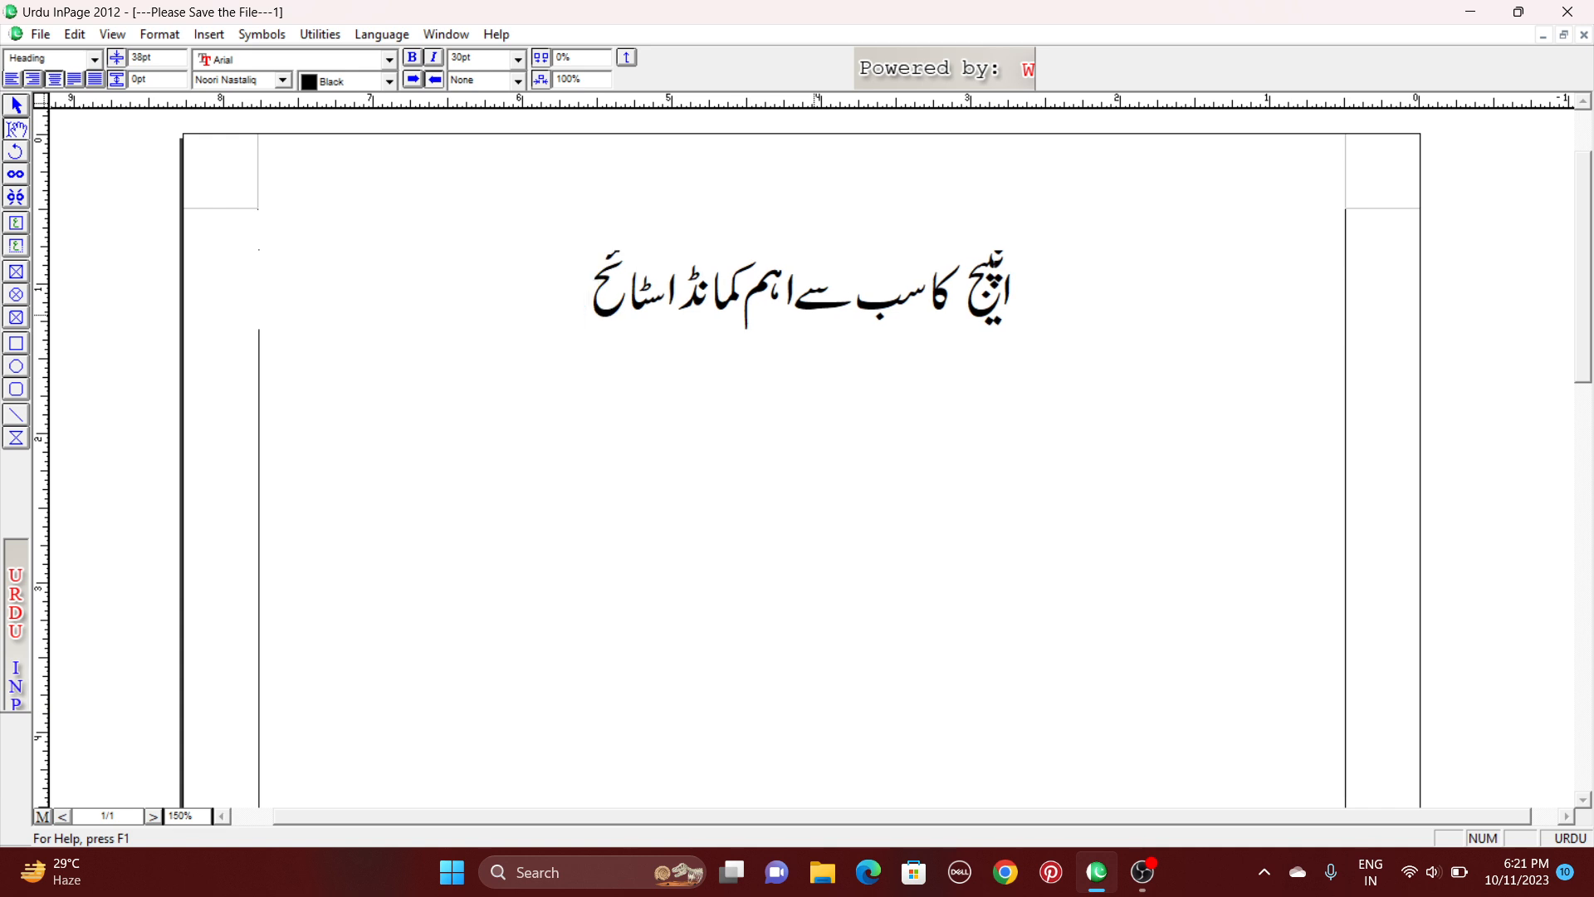
key("BackSpace")
key("BackSpace")
type("ء")
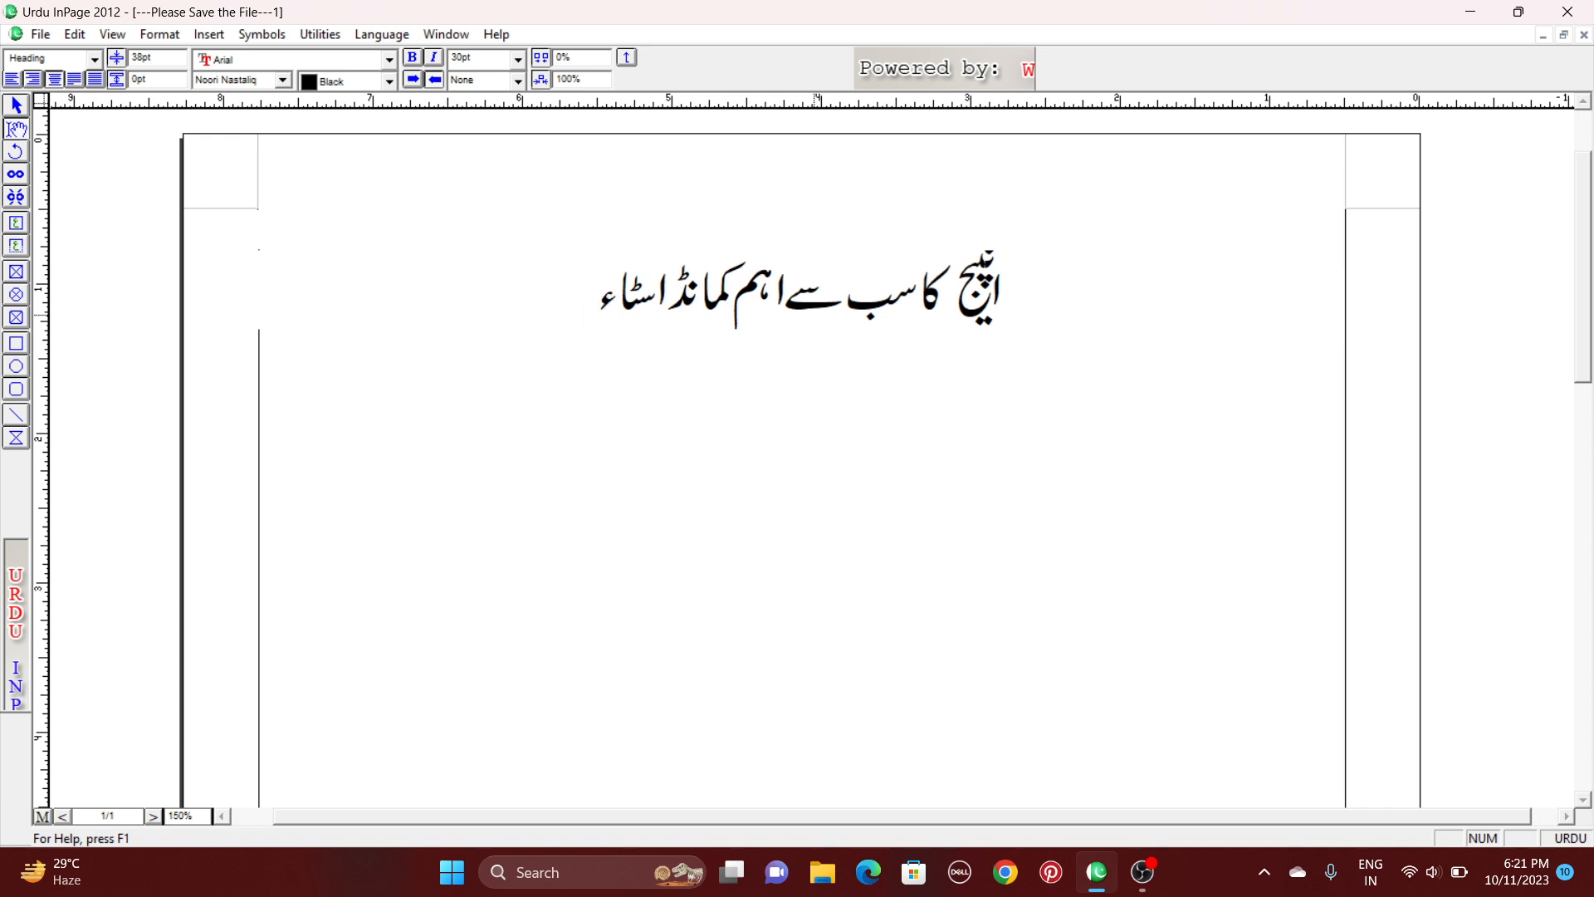
type("یل")
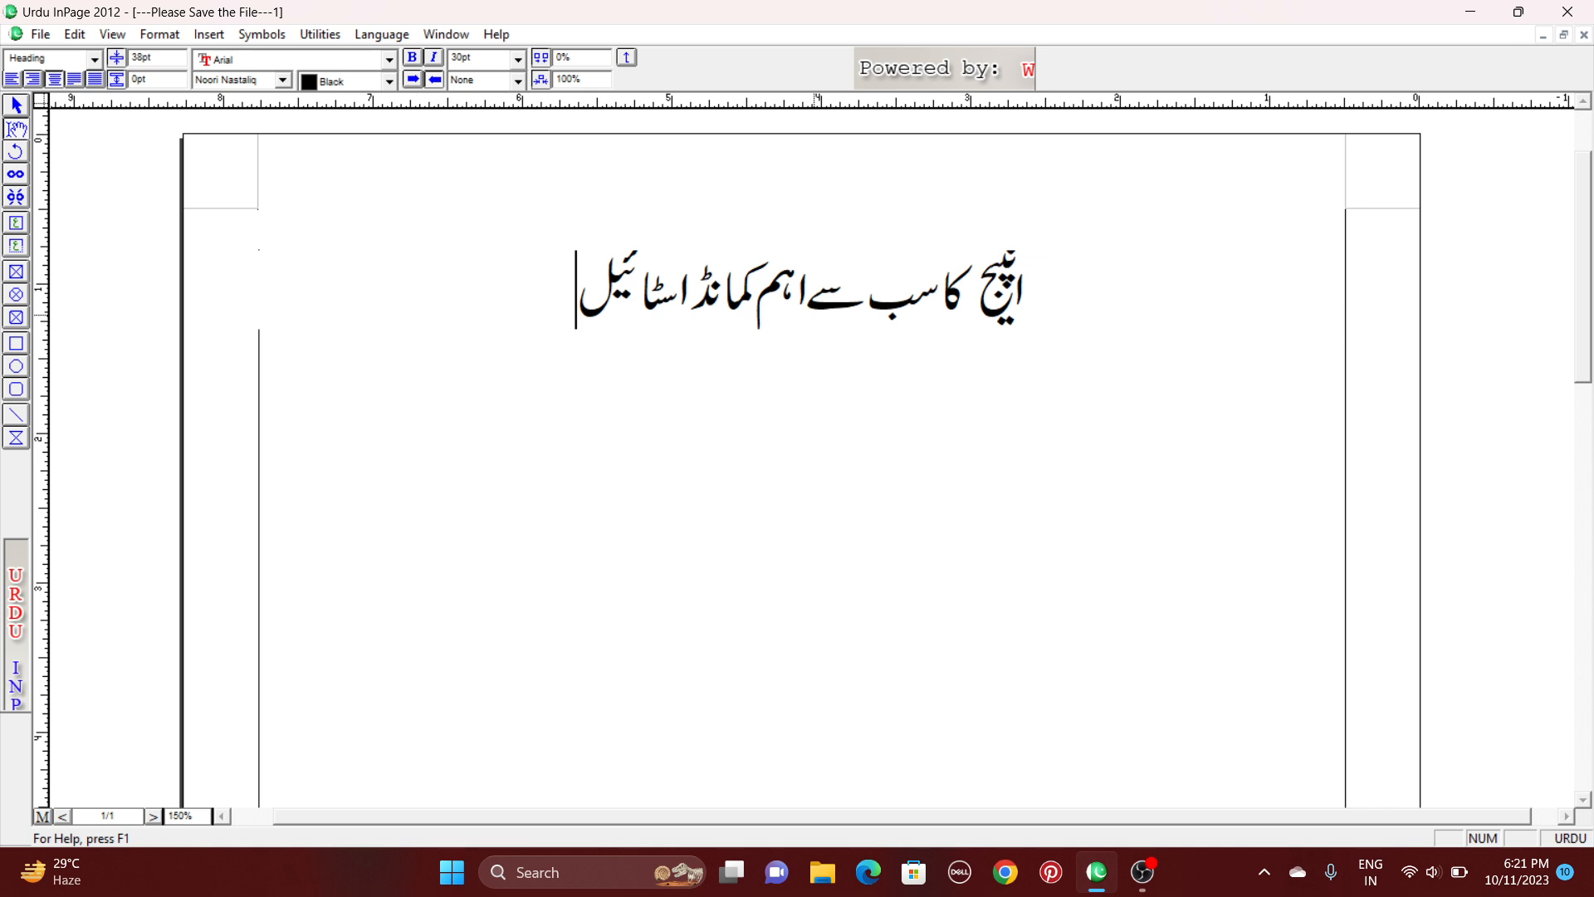
Complete the heading at its end with the word "شیٹ".
type(" شیٹ")
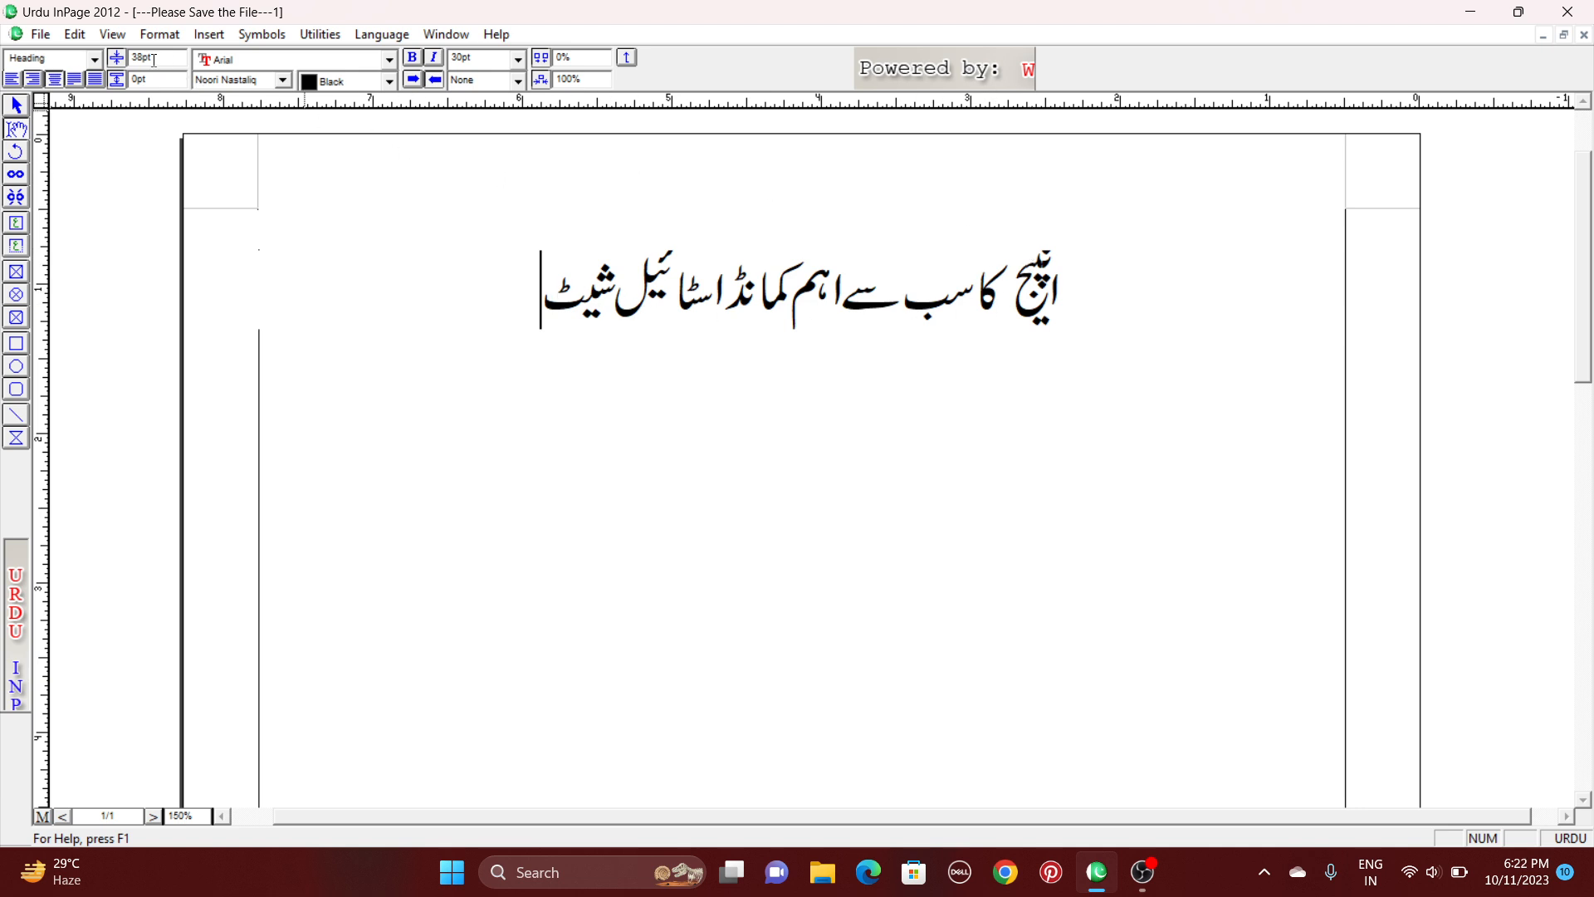
left_click_drag(515, 297, 1135, 287)
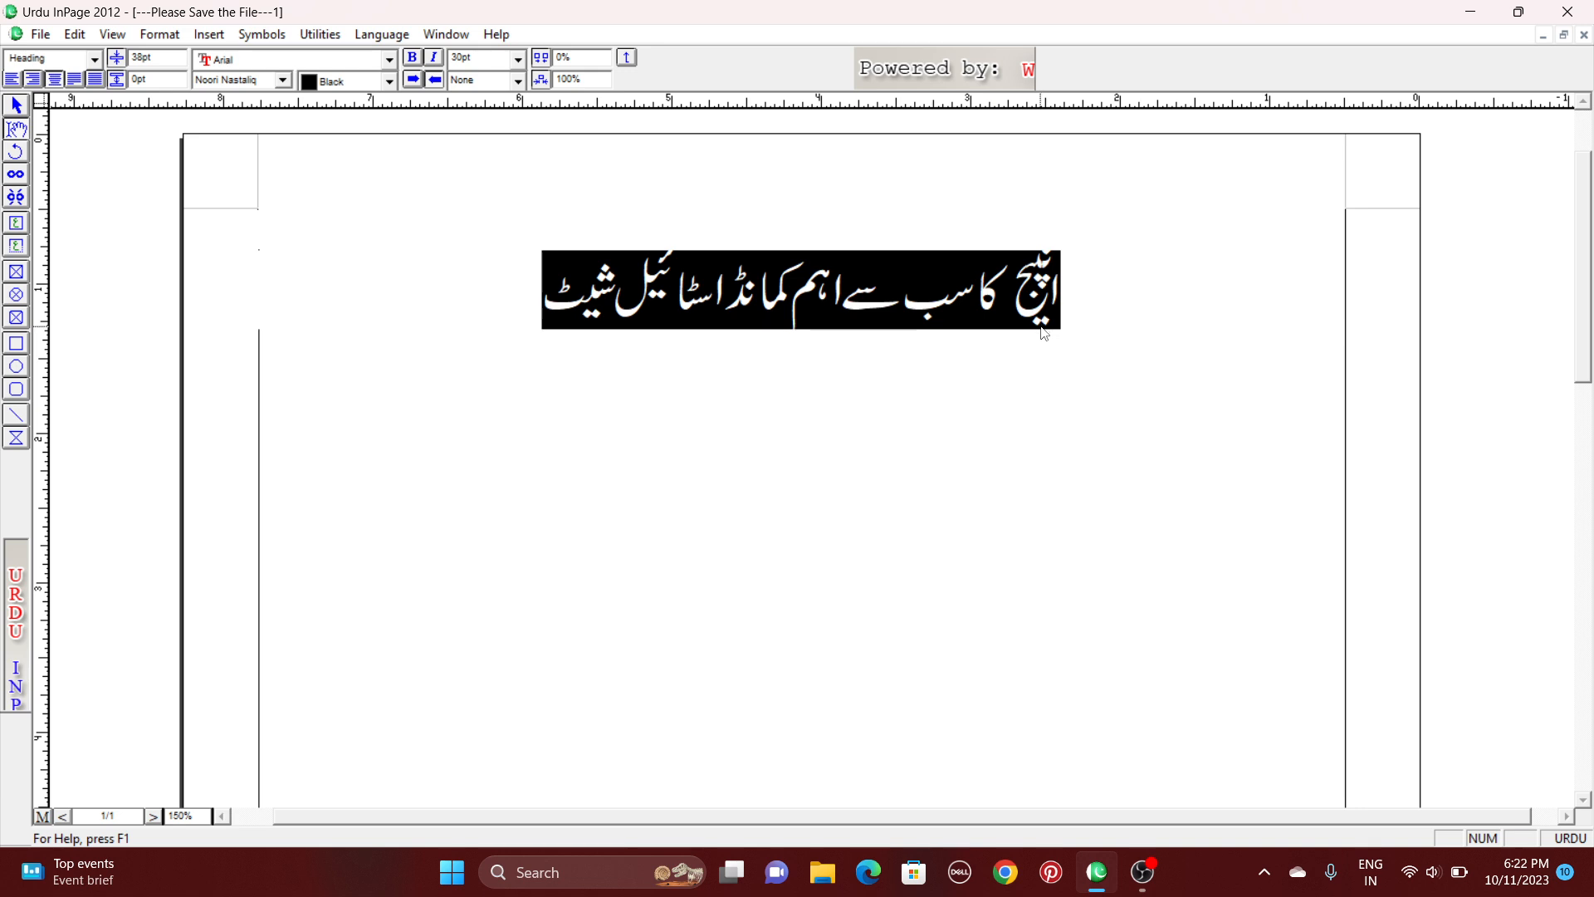
left_click(522, 297)
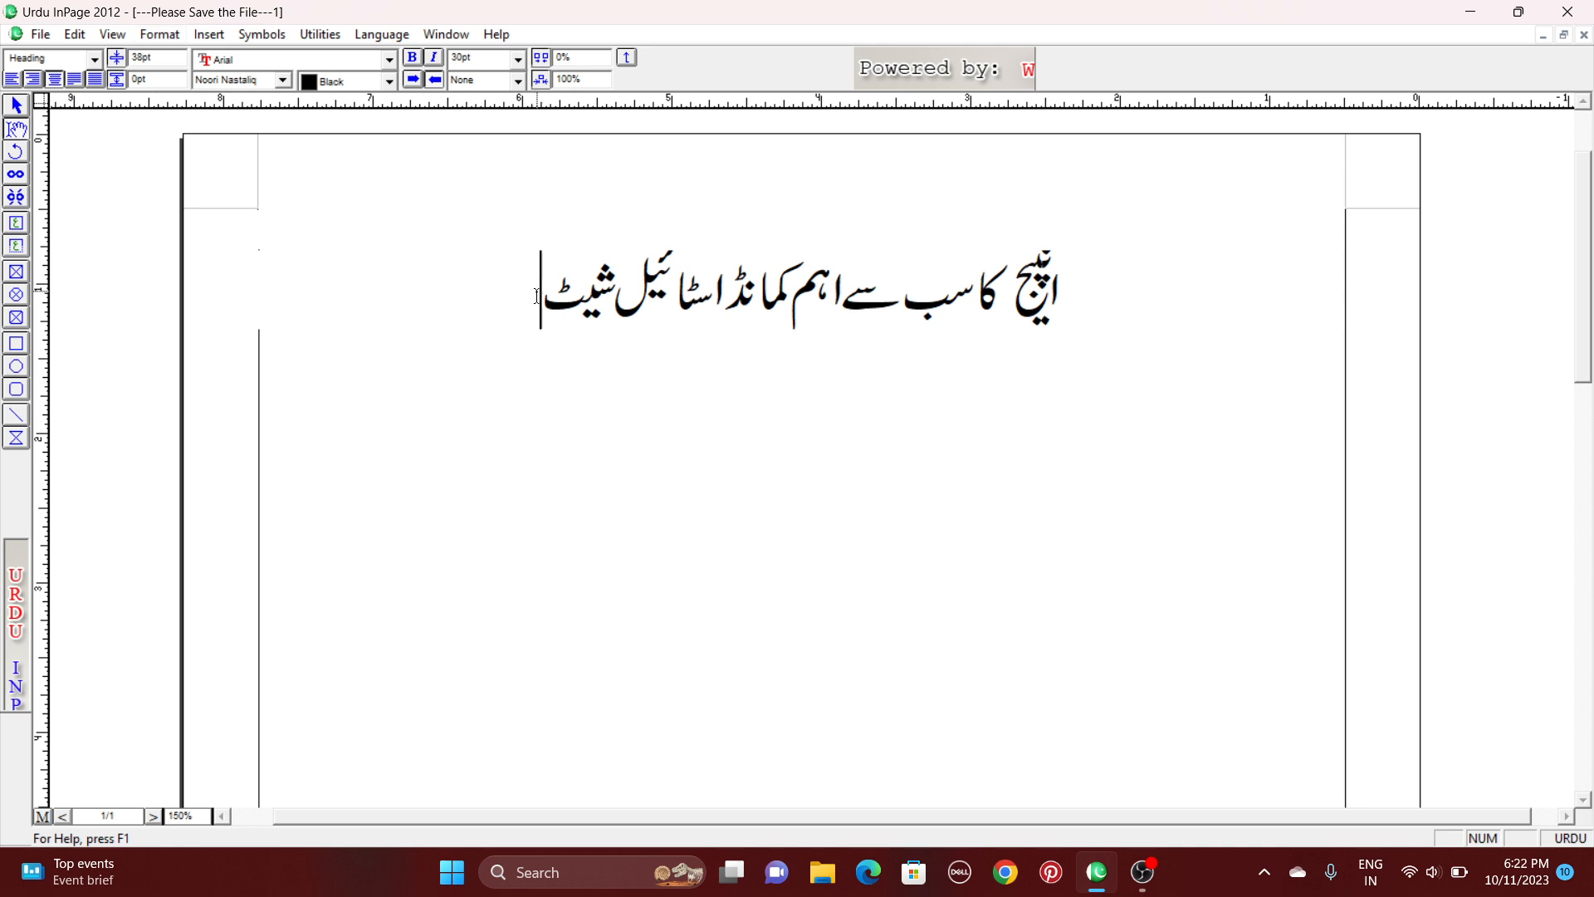
Modify the Heading style sheet's paragraph line height to 0 and apply the updated style to the heading.
key("F11")
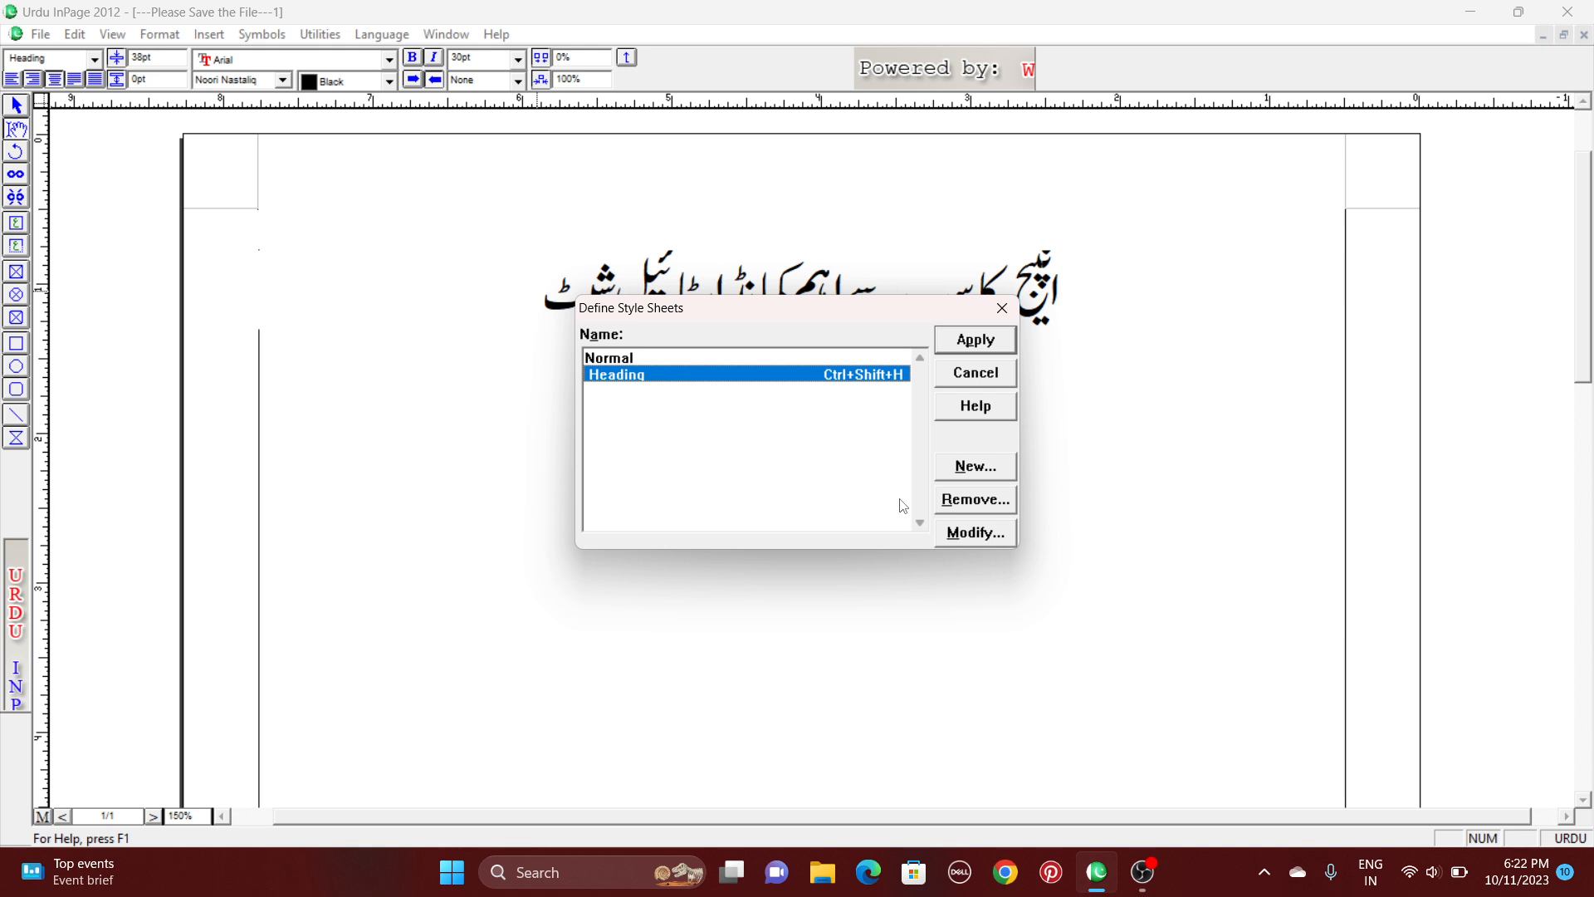
left_click(976, 534)
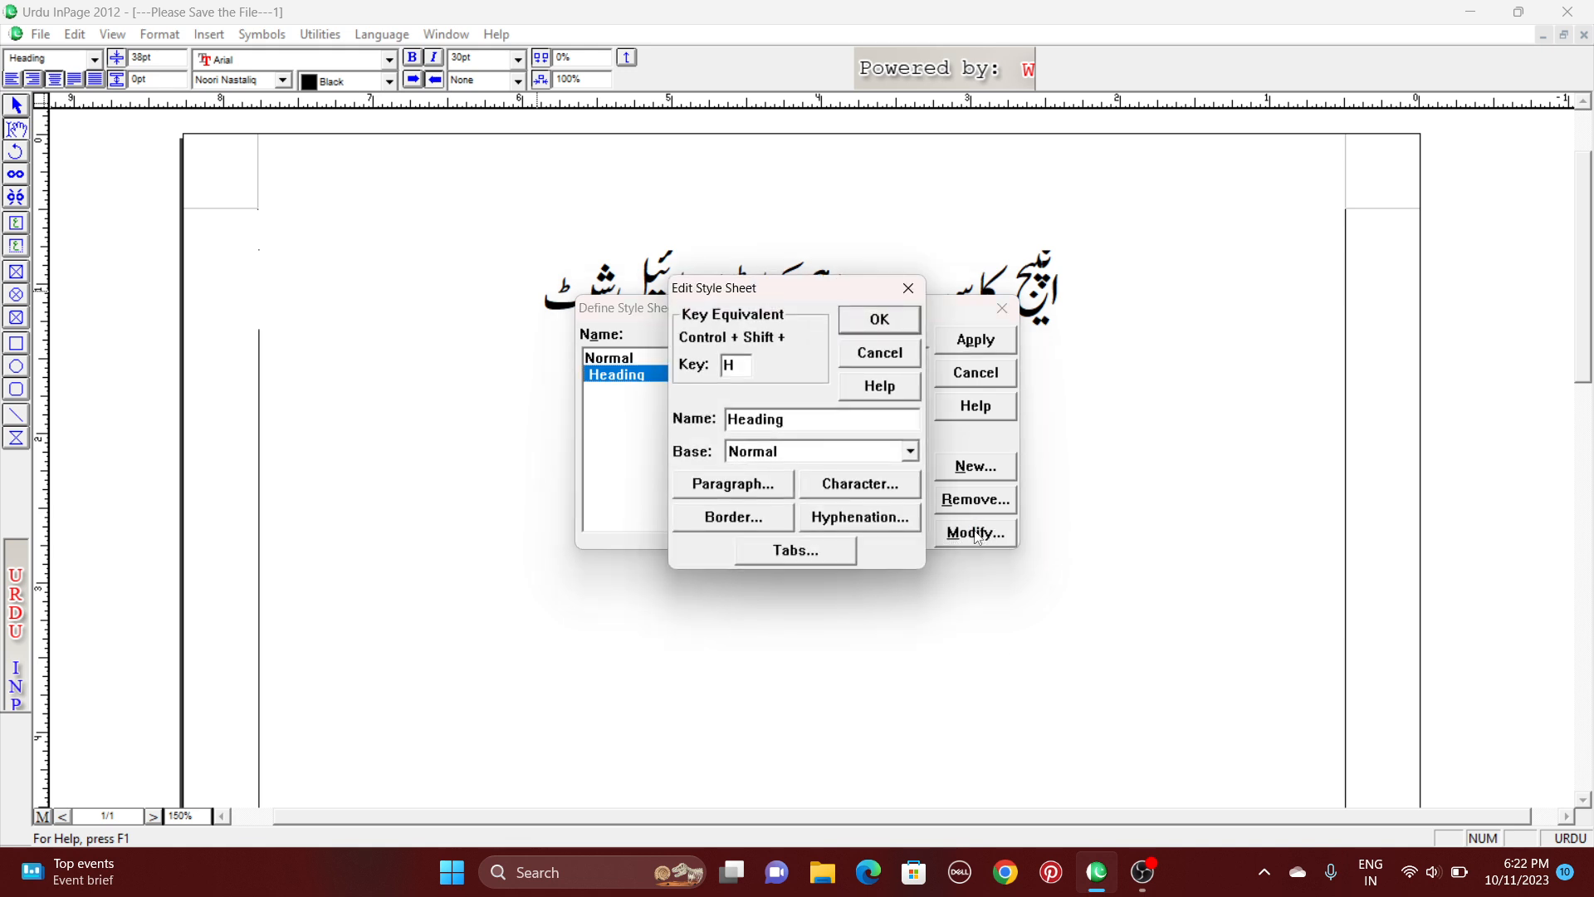
left_click(711, 487)
double_click(722, 466)
type("0")
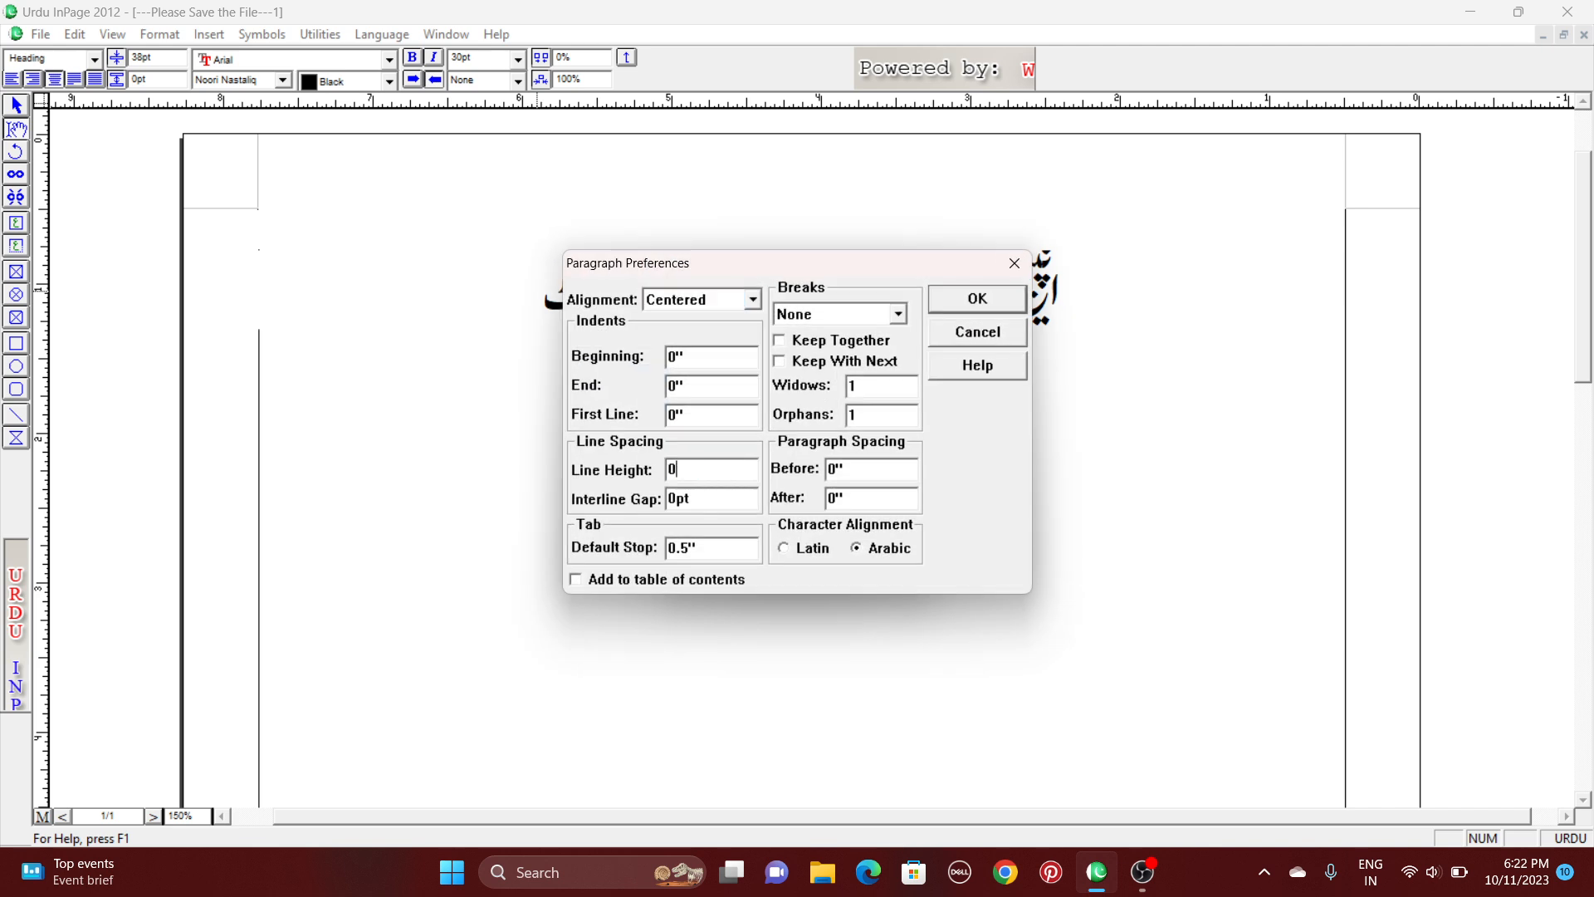
left_click(973, 303)
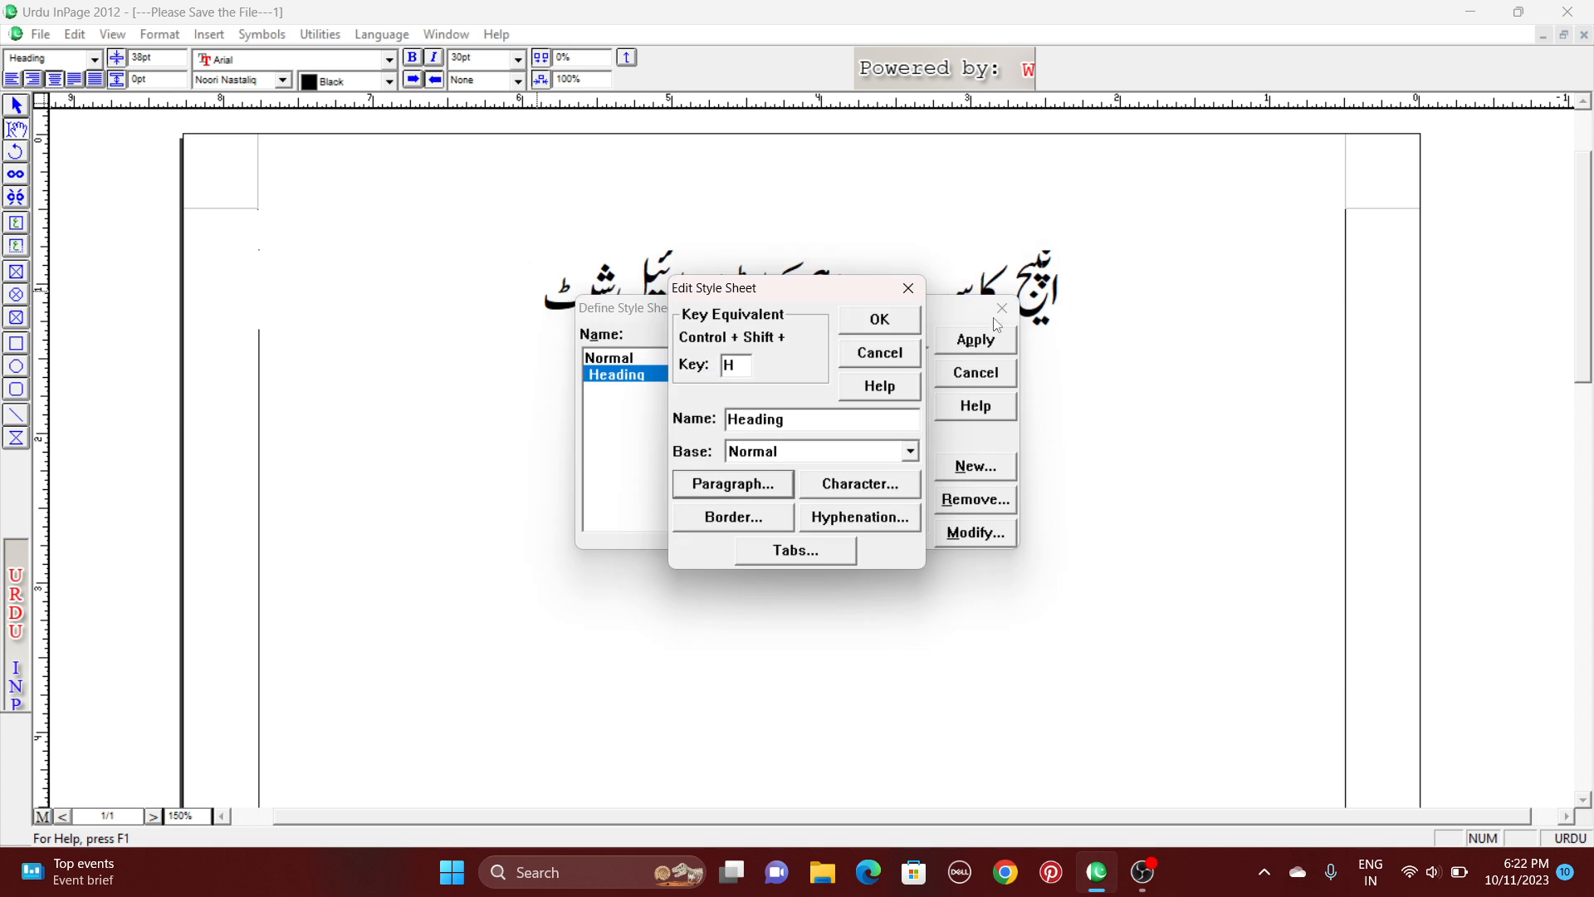
left_click(900, 325)
left_click(976, 339)
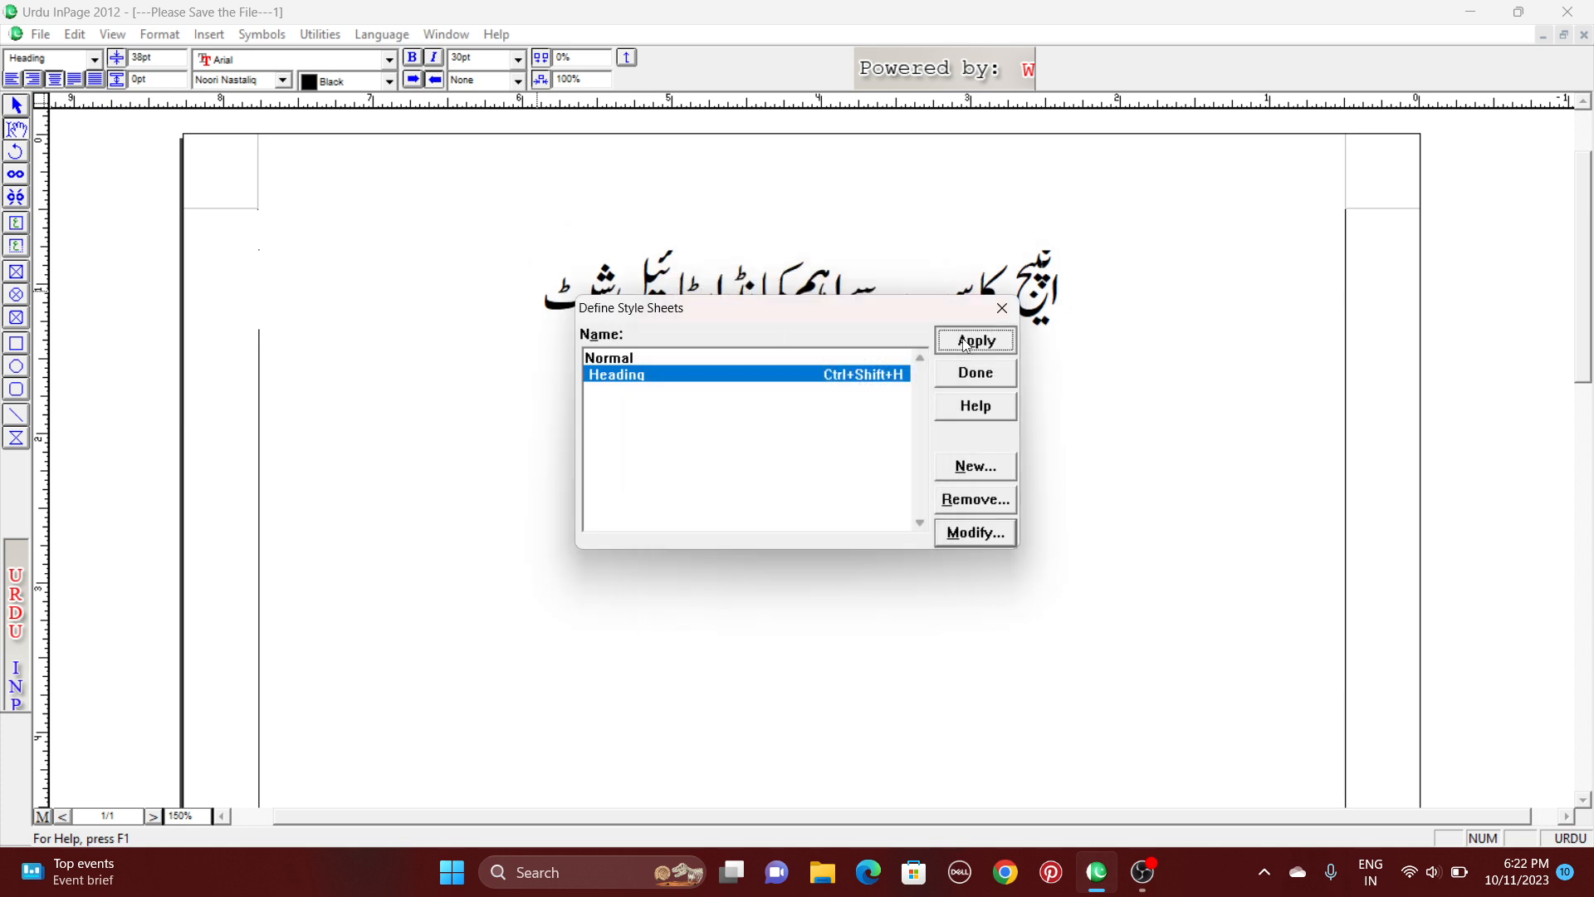
left_click_drag(542, 317, 1156, 328)
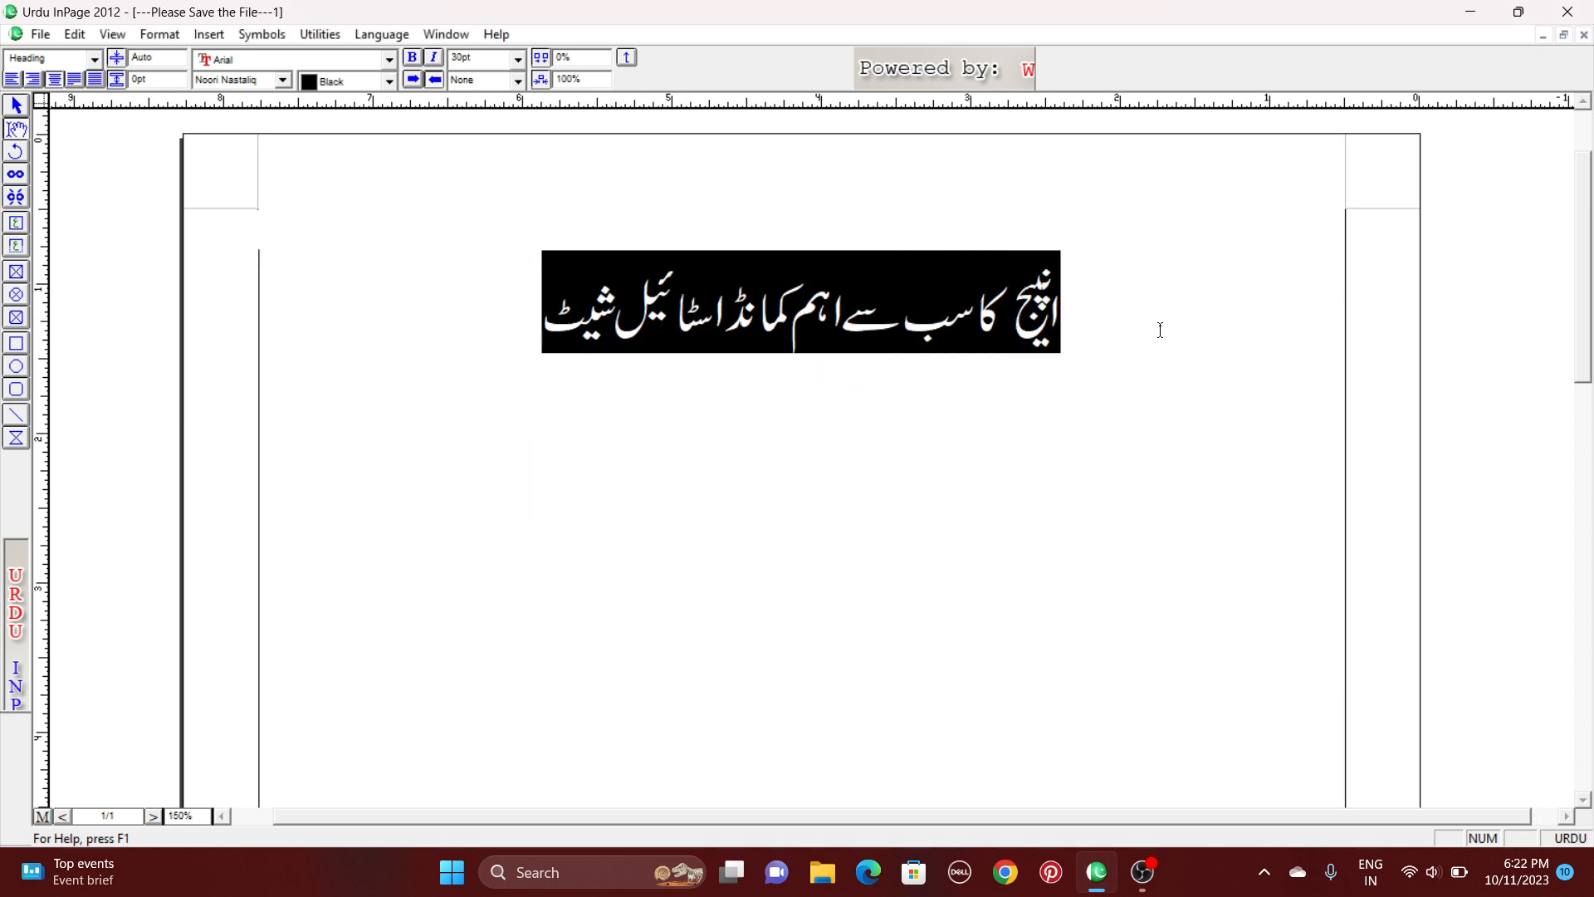
left_click(534, 326)
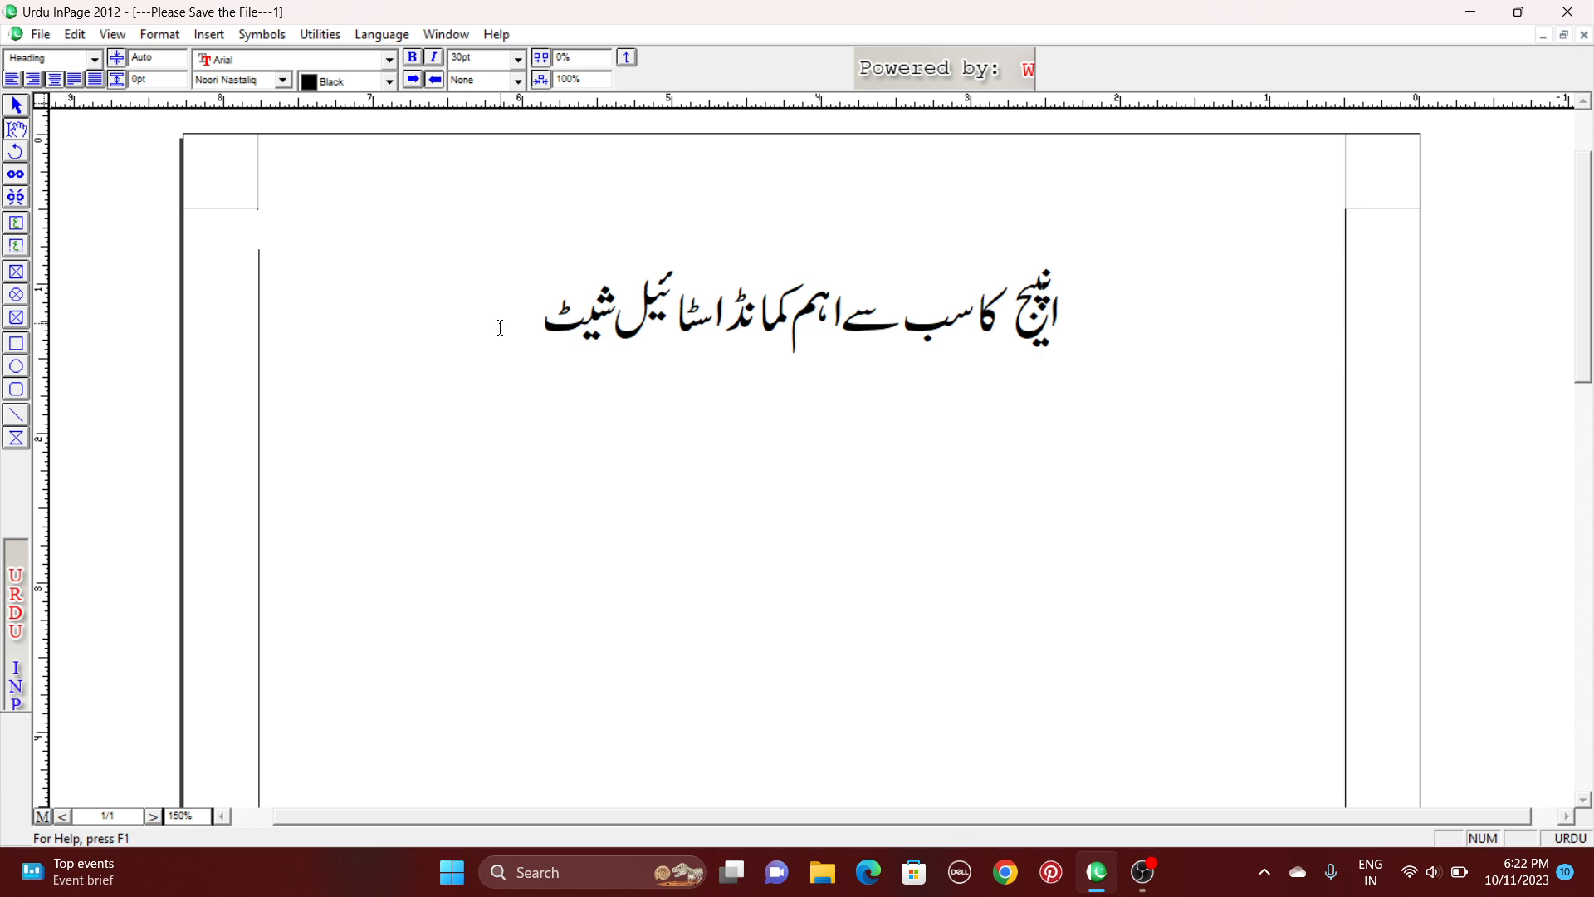
Start a new paragraph below the heading and create a style sheet named Arabic with Control + Shift + A as its key equivalent.
key("Return")
key("F11")
left_click(963, 467)
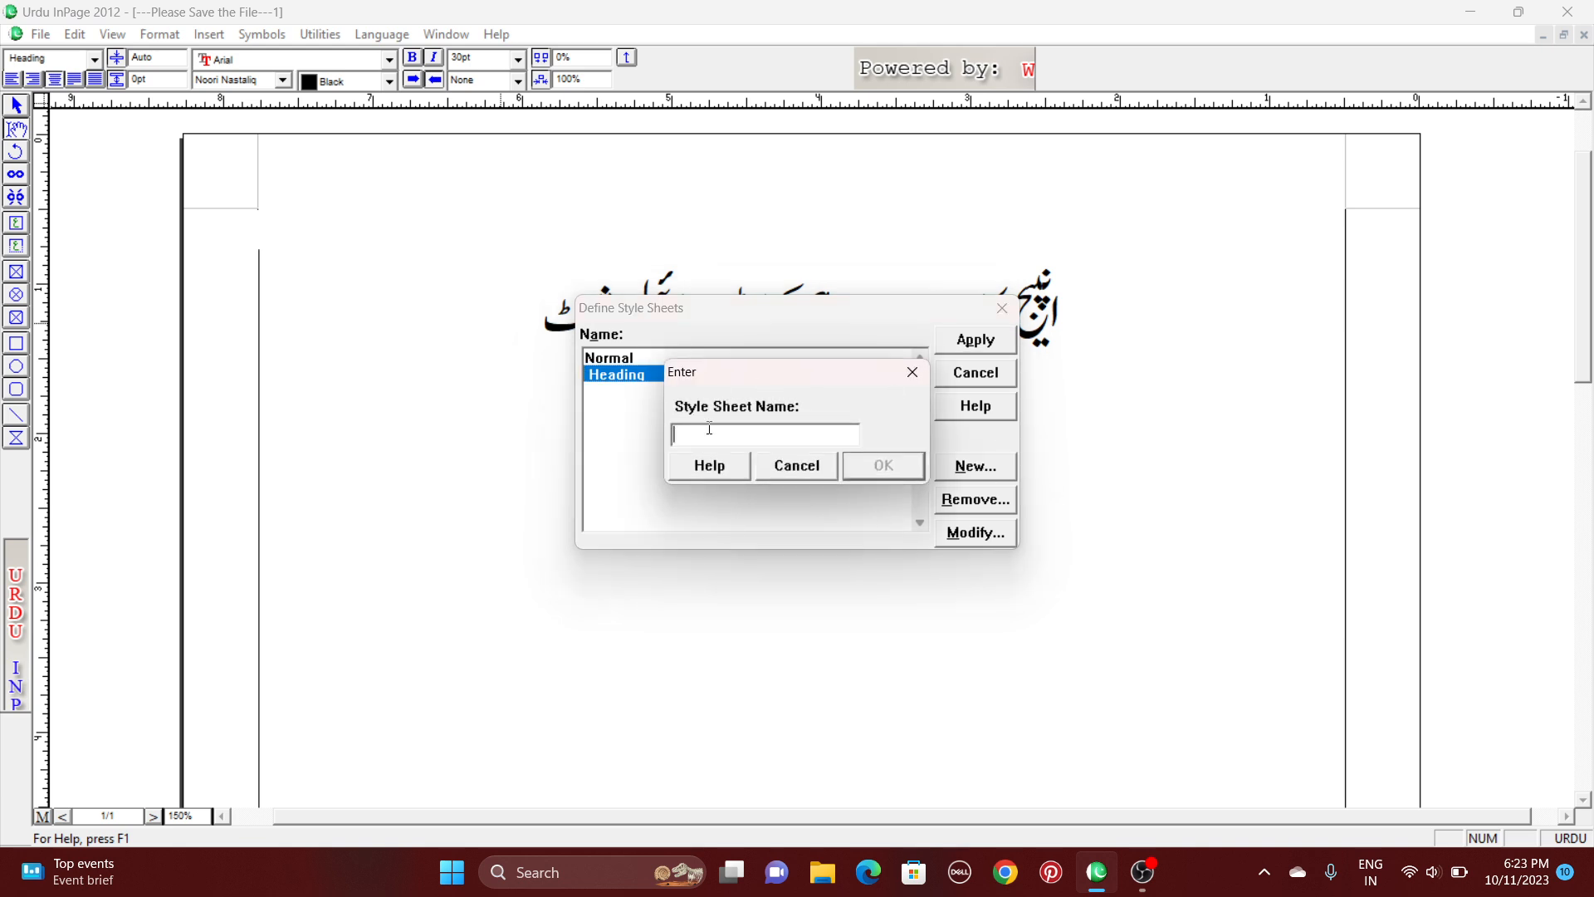
type("Arabic")
left_click(890, 472)
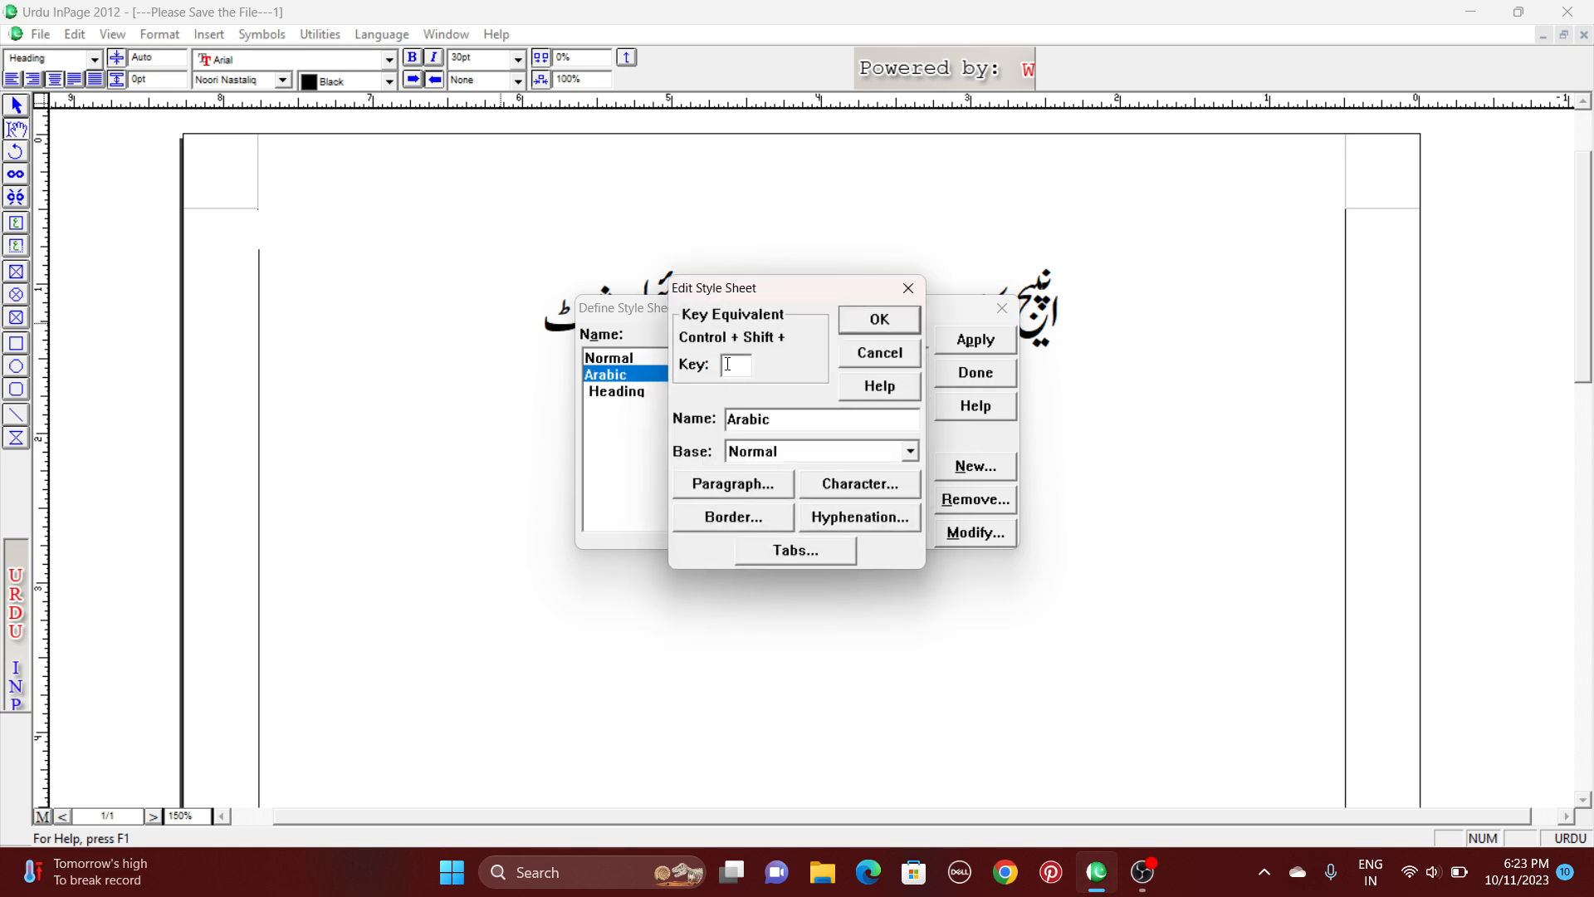
type("A")
Set the Arabic style's character size to 17 and its Urdu font to Trad Arabic Bold.
left_click(842, 490)
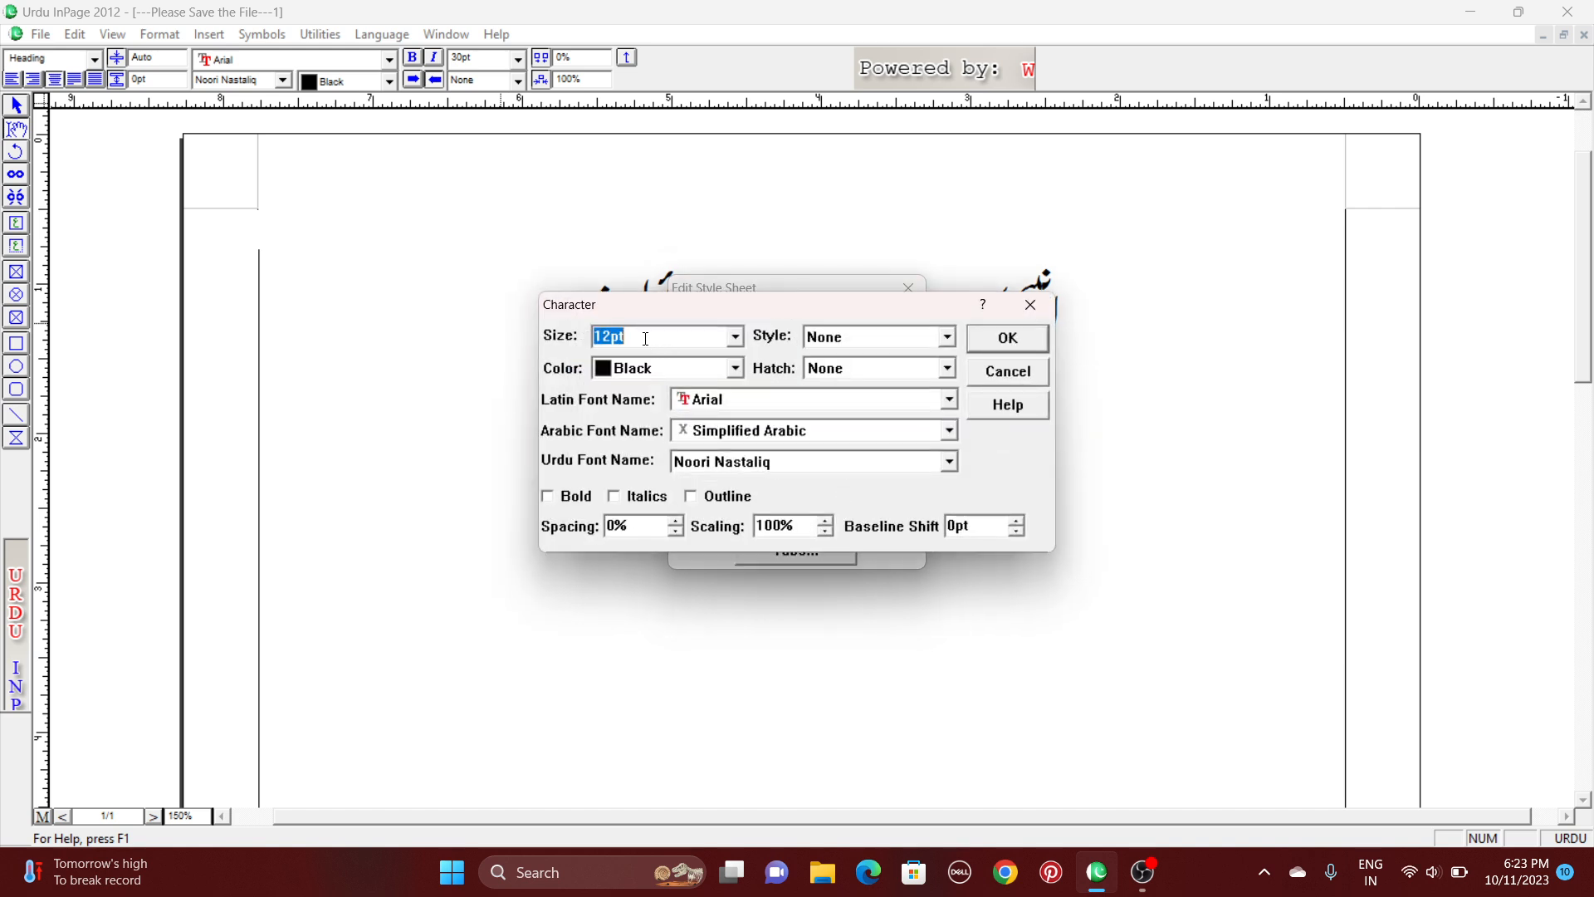
type("17")
left_click(703, 463)
scroll(712, 516, "down", 3)
scroll(711, 516, "down", 7)
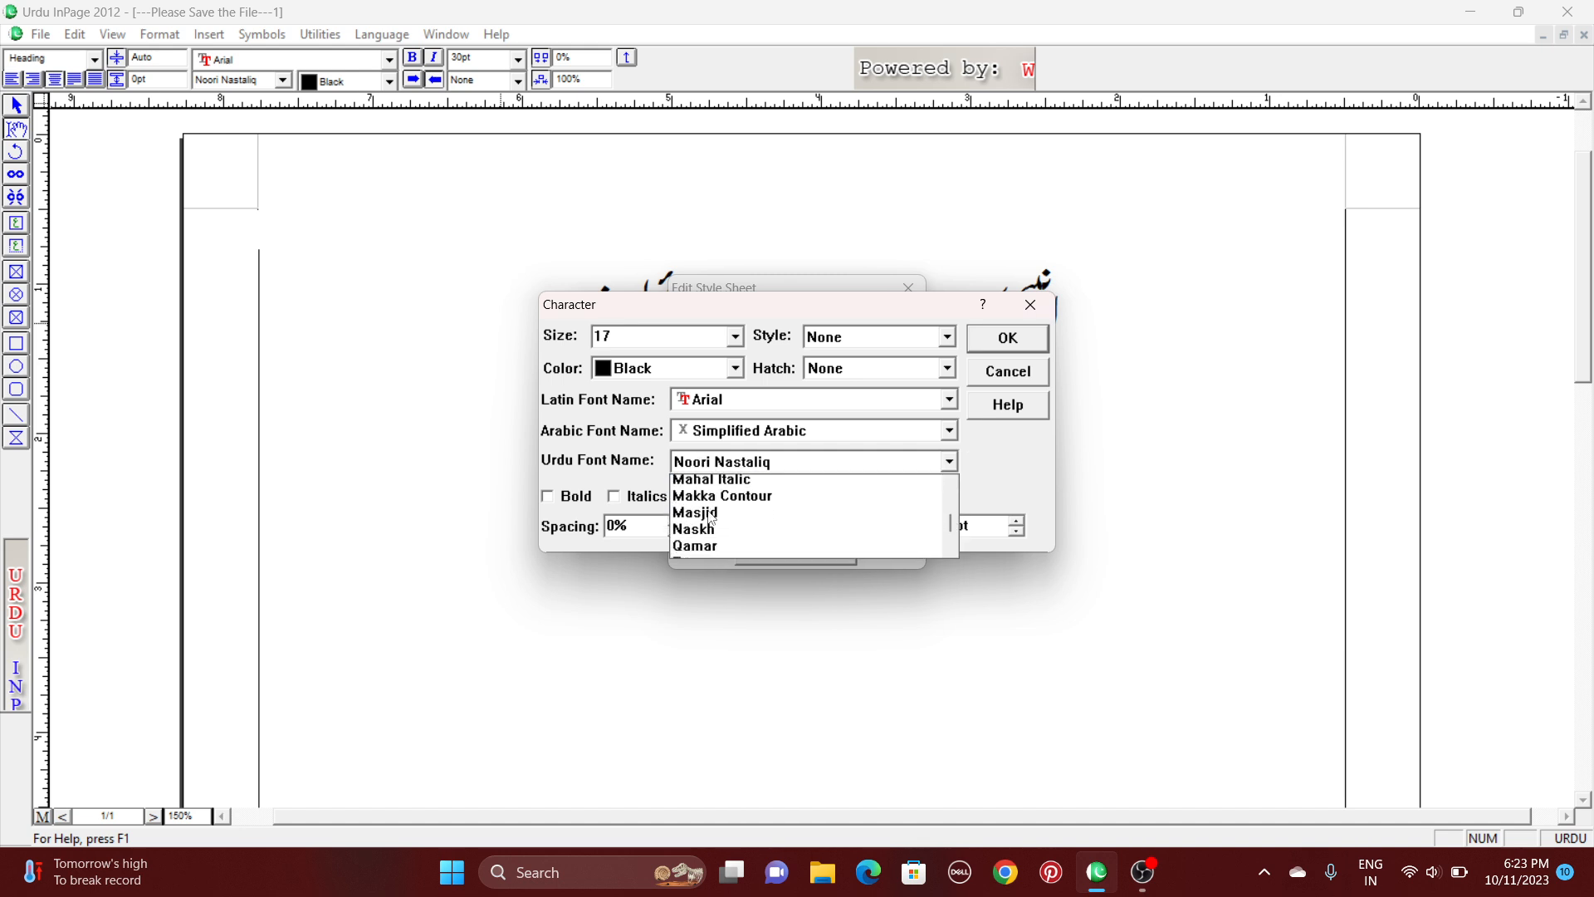
scroll(712, 516, "down", 3)
scroll(711, 516, "down", 1)
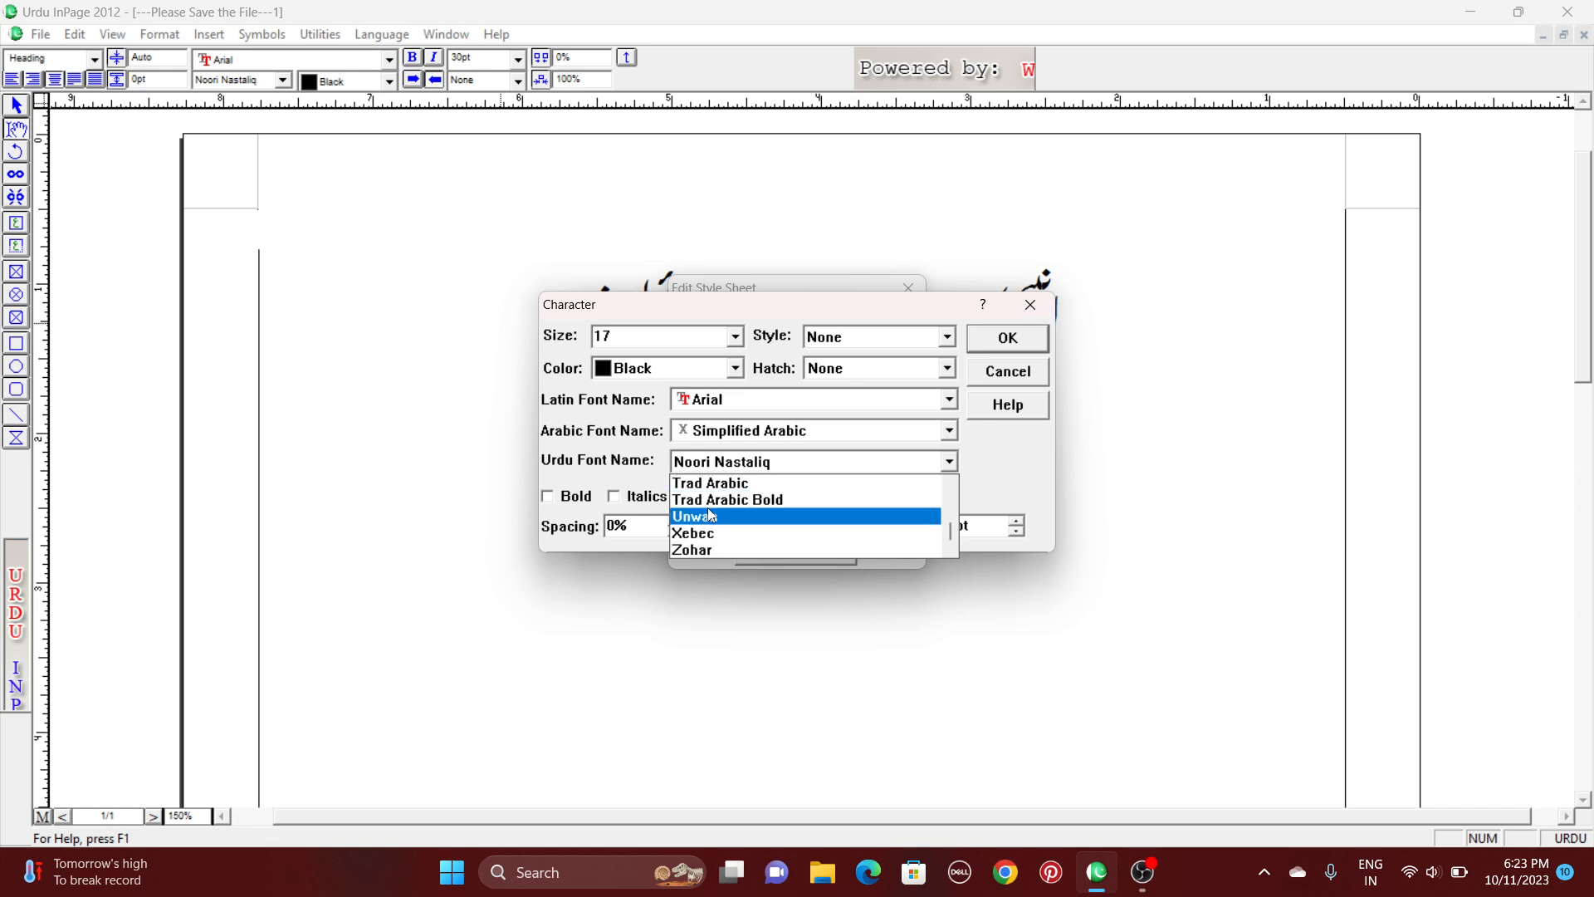
left_click(719, 503)
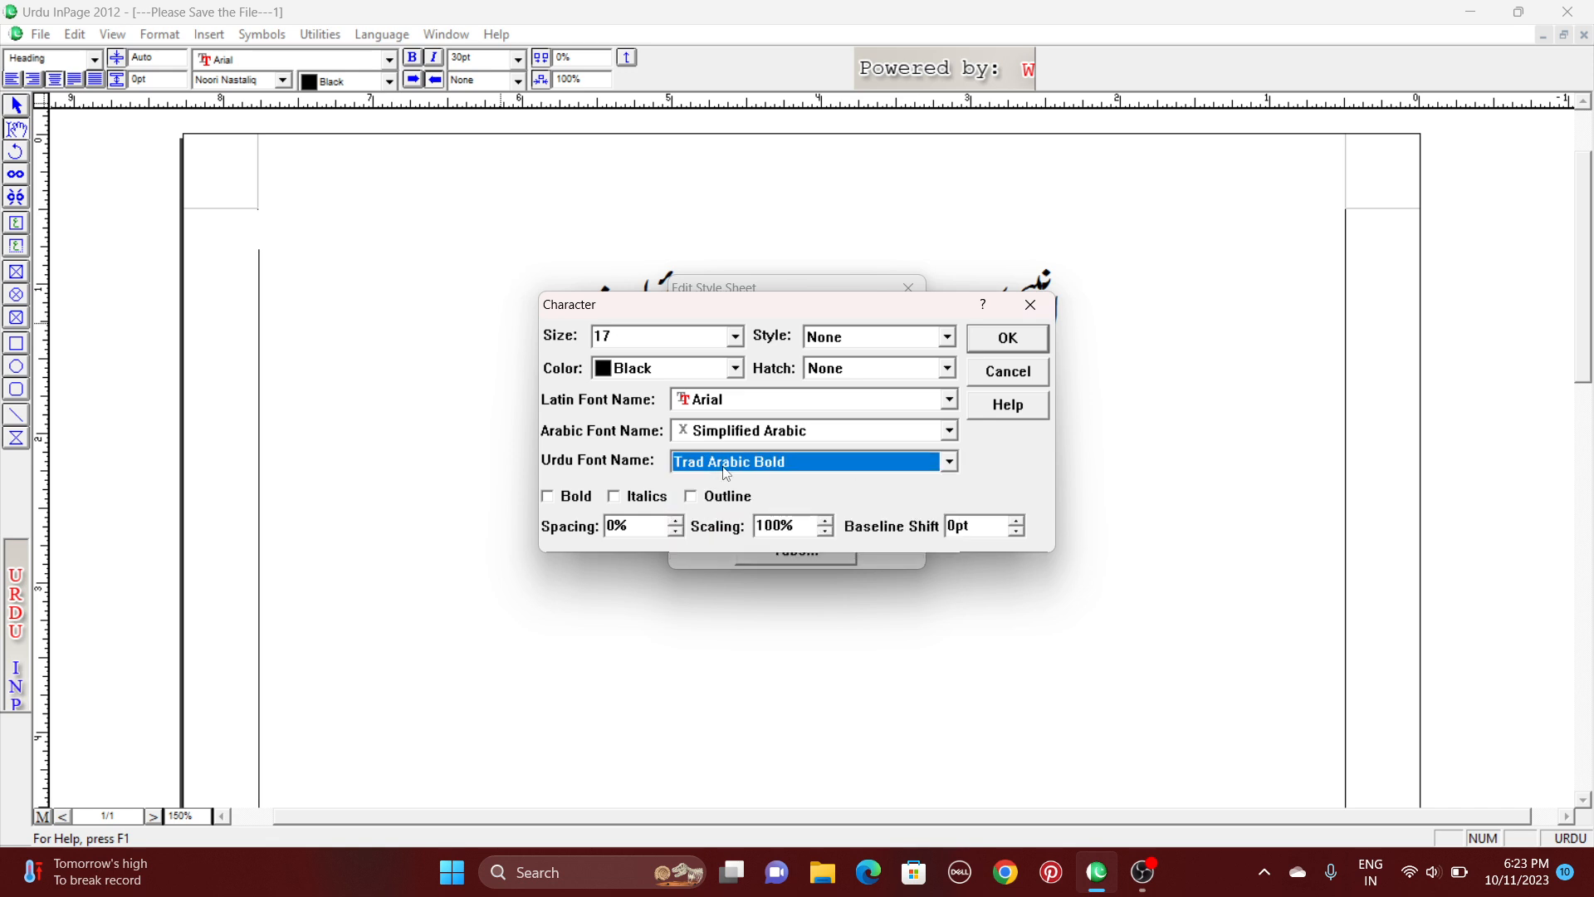
left_click(1011, 337)
Set the Arabic style's paragraph alignment to Justified, with indents of .1 at the beginning, .1 at the end and .4 on the first line.
left_click(744, 486)
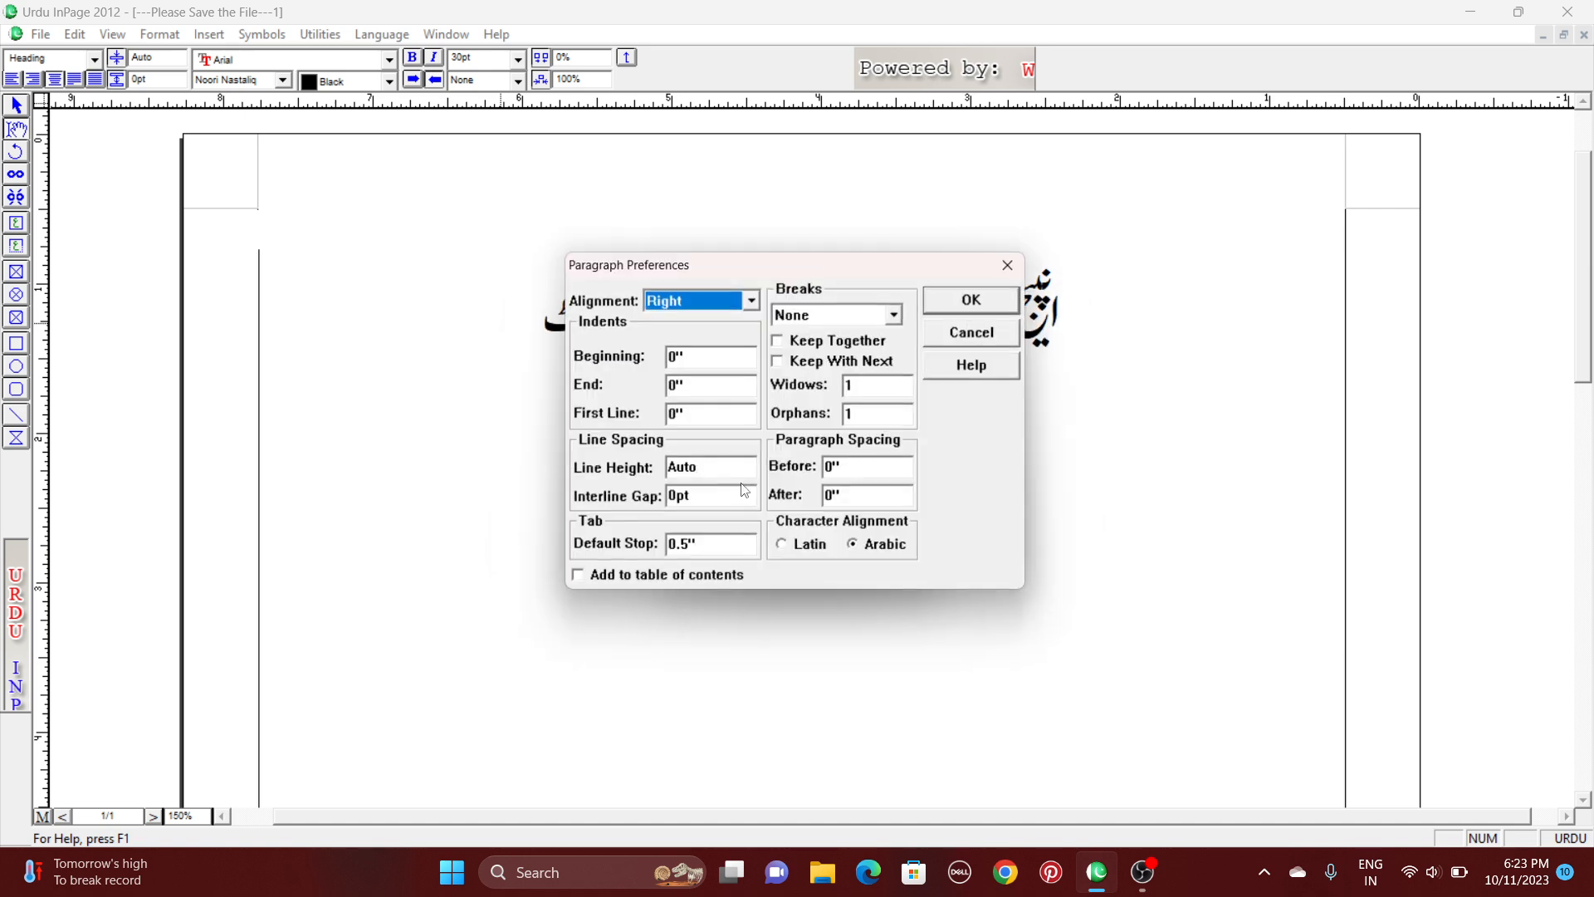
left_click(703, 302)
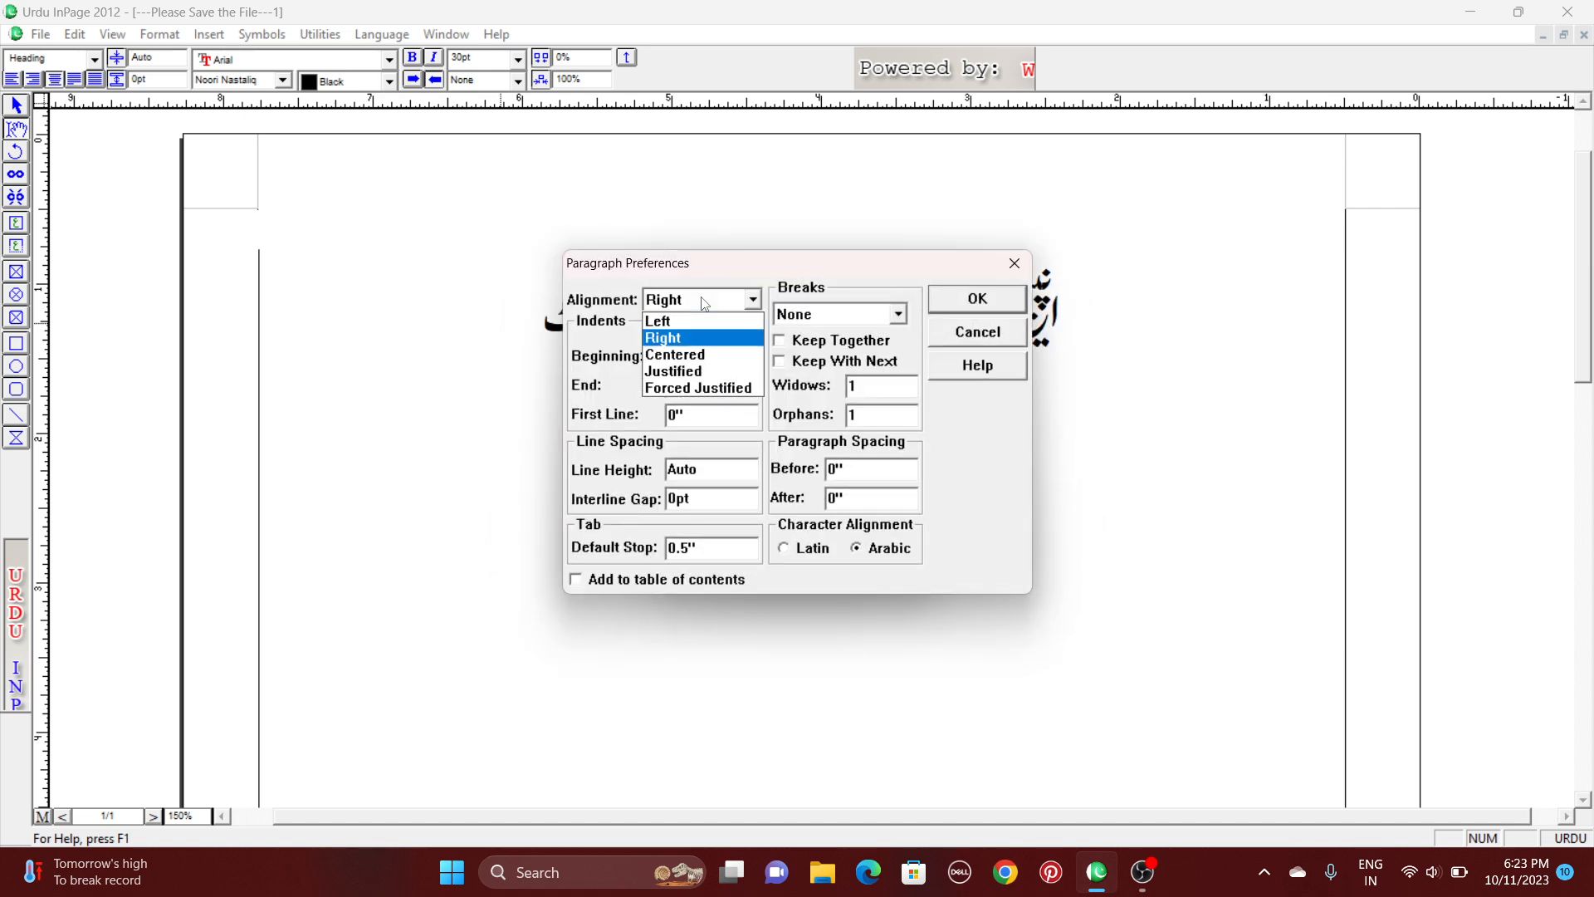
left_click(689, 371)
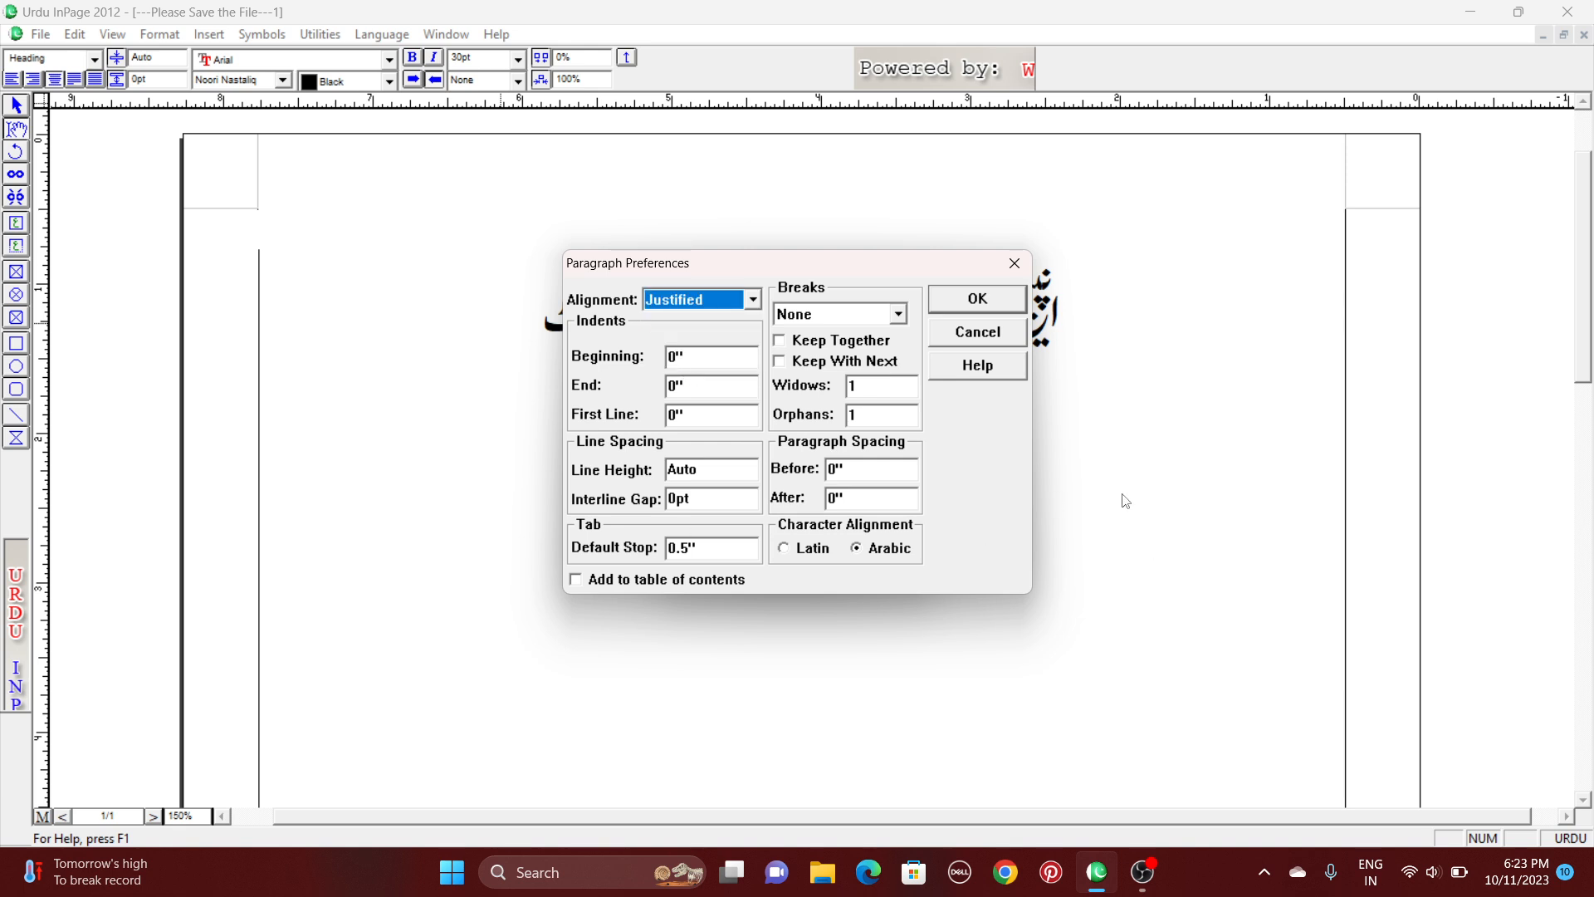
left_click(699, 353)
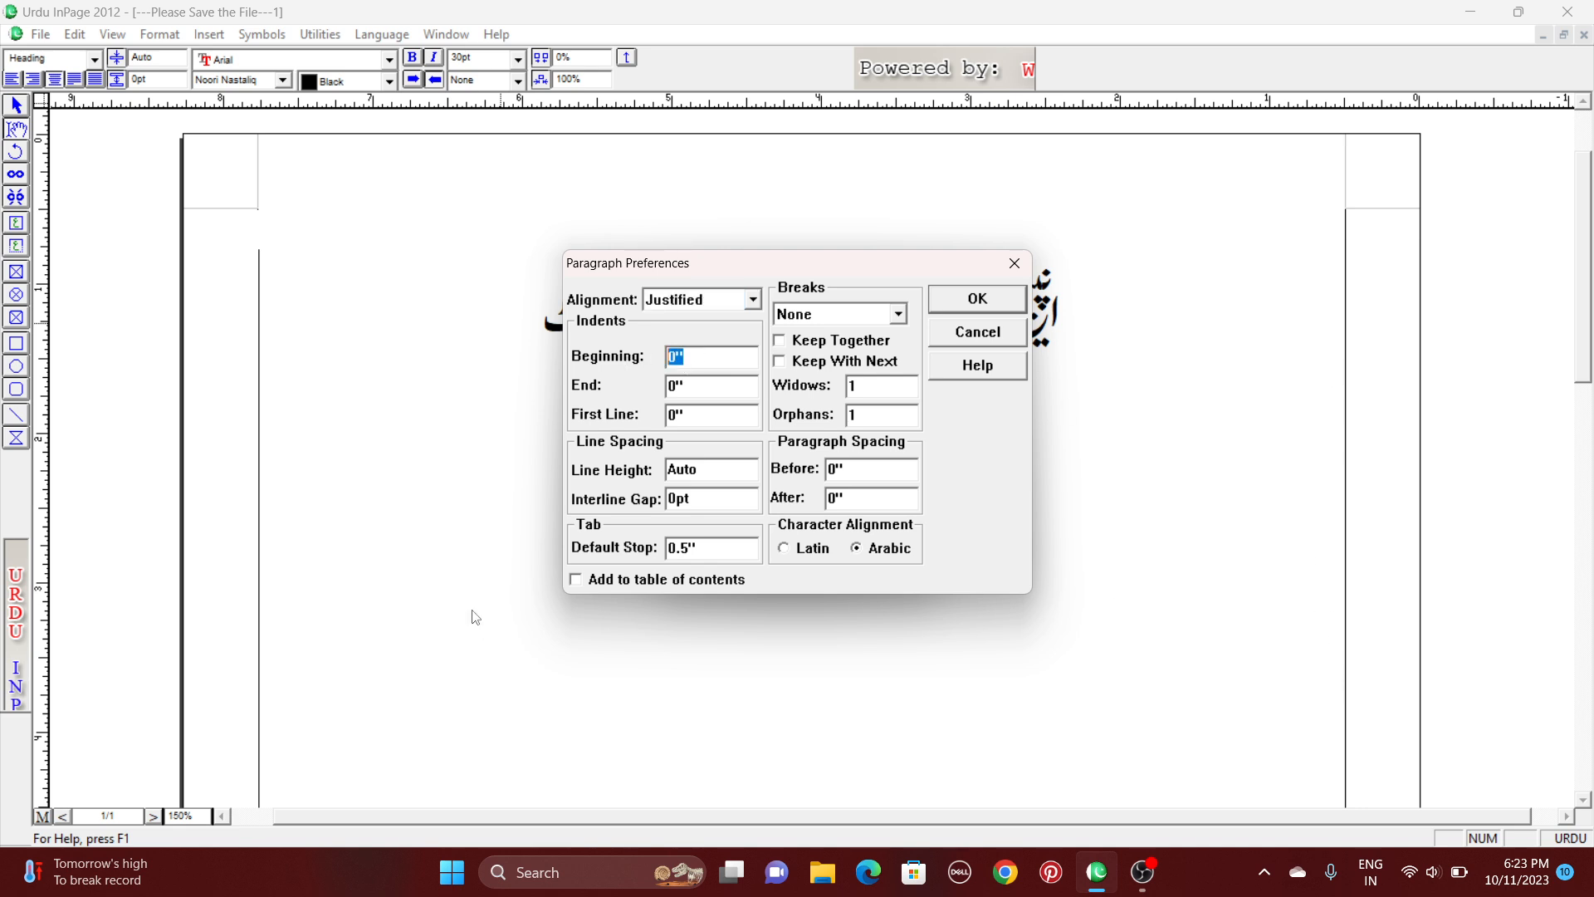
type(".1")
left_click(699, 410)
type(".")
key("shift+Tab")
type(".1")
key("Tab")
type(".4")
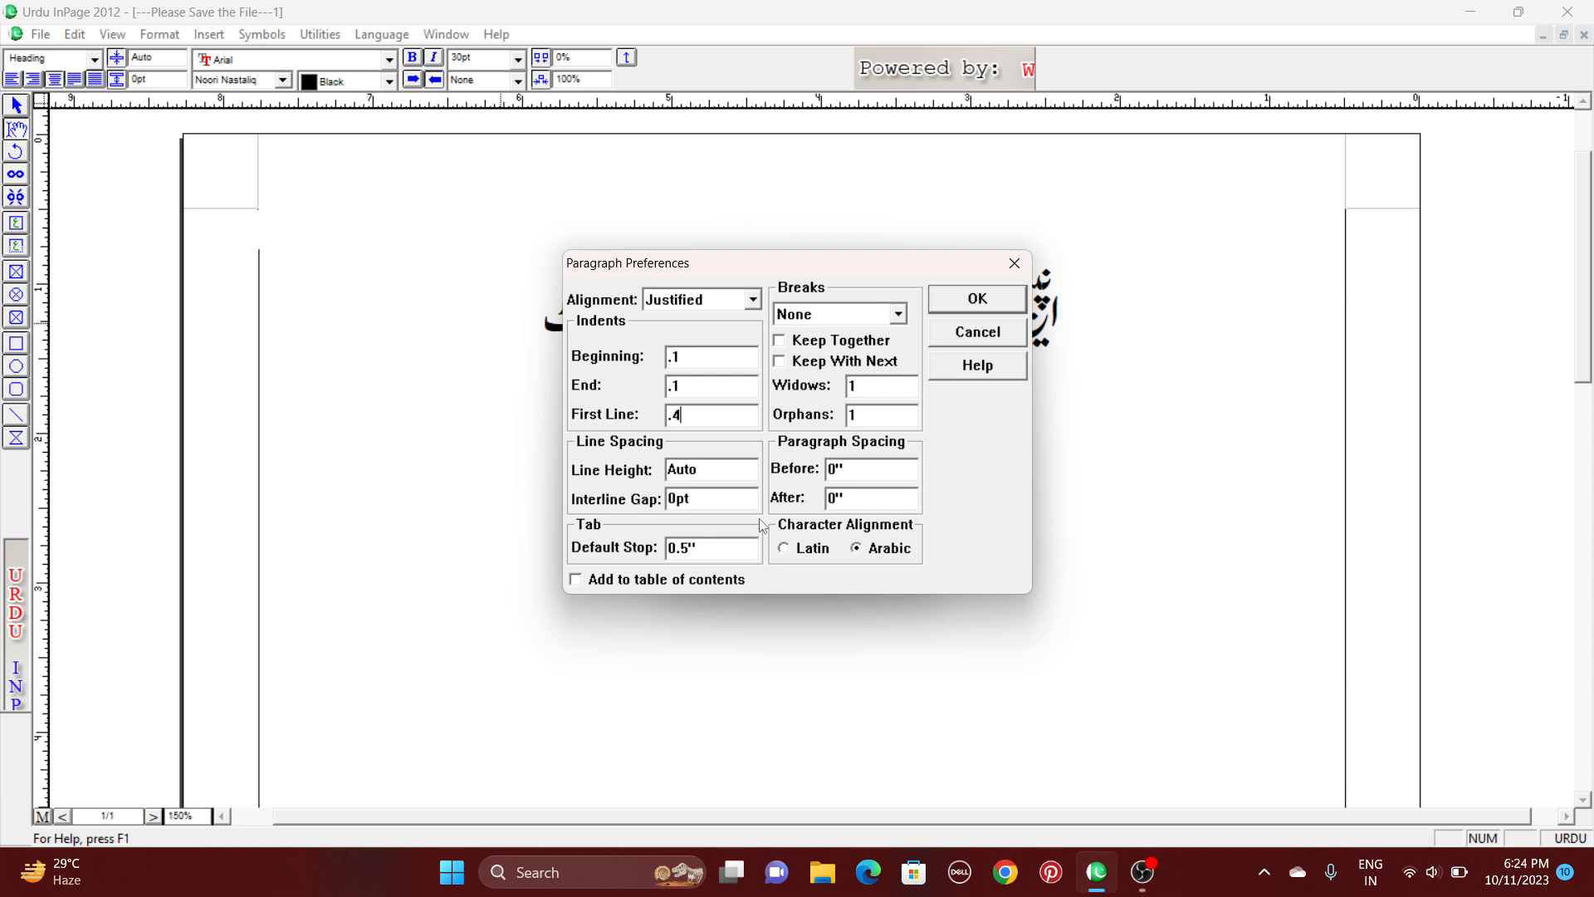
left_click(978, 301)
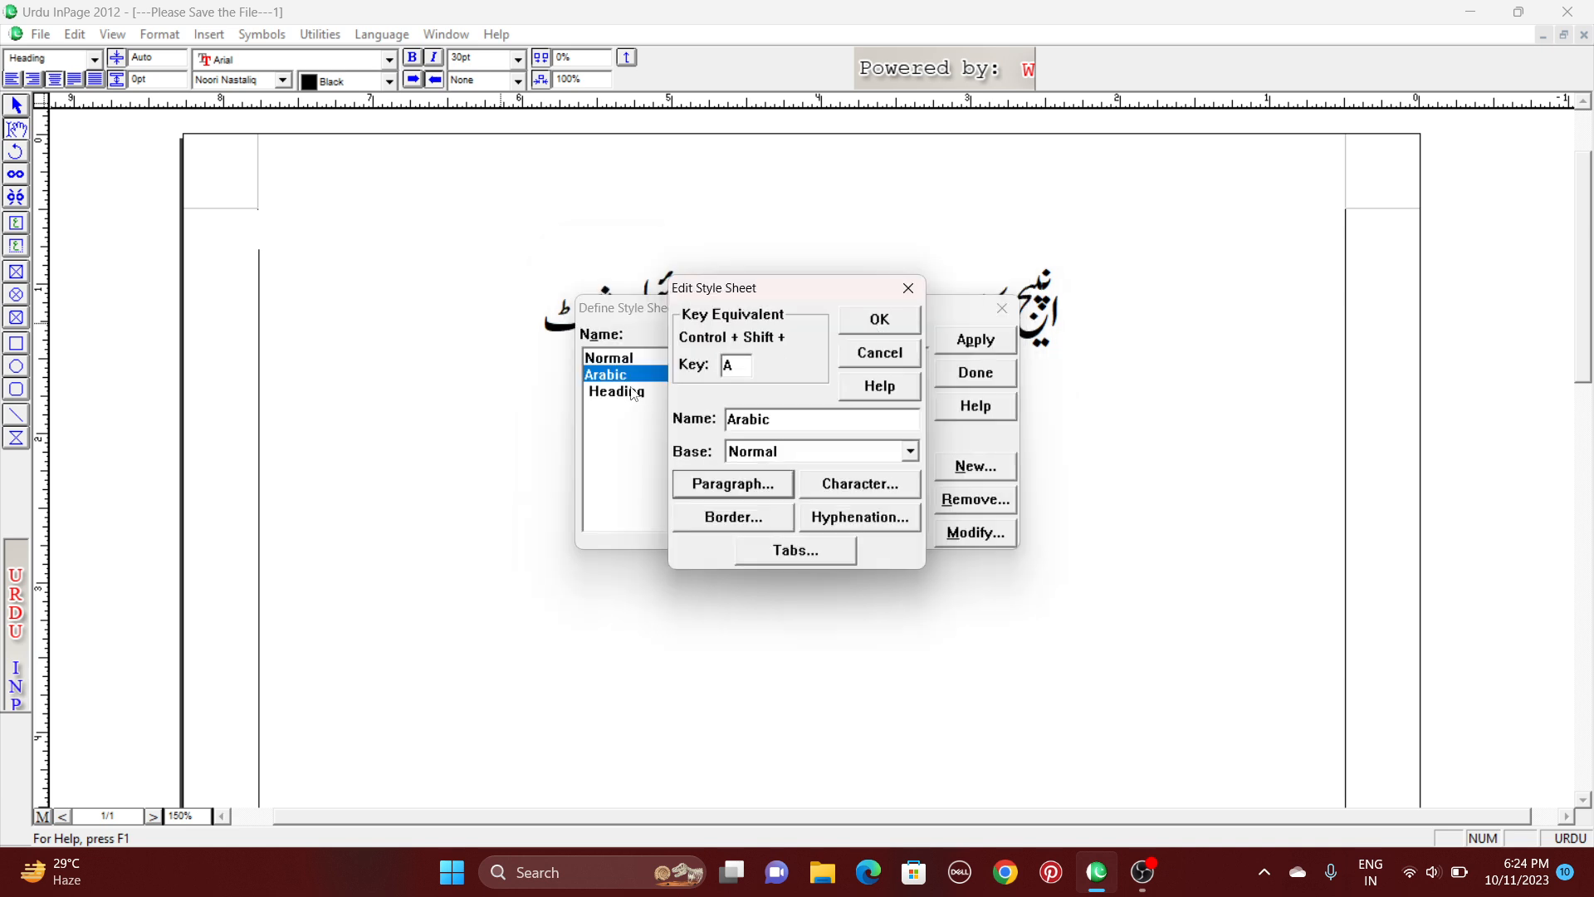
Save the Arabic style sheet and apply it to the empty paragraph below the heading.
left_click(877, 320)
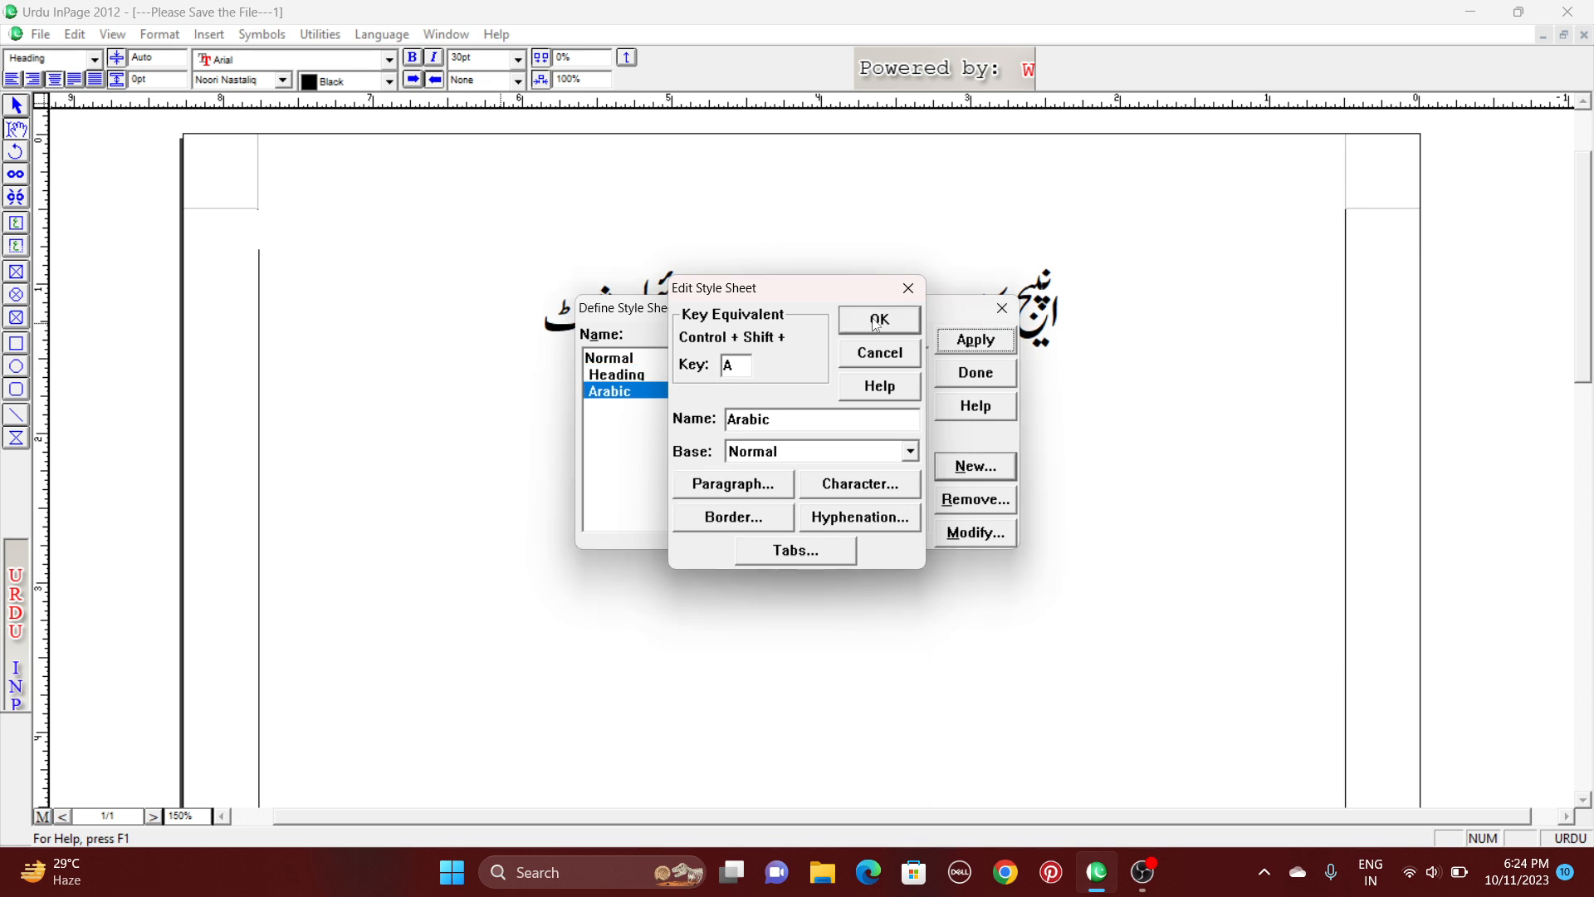
left_click(973, 380)
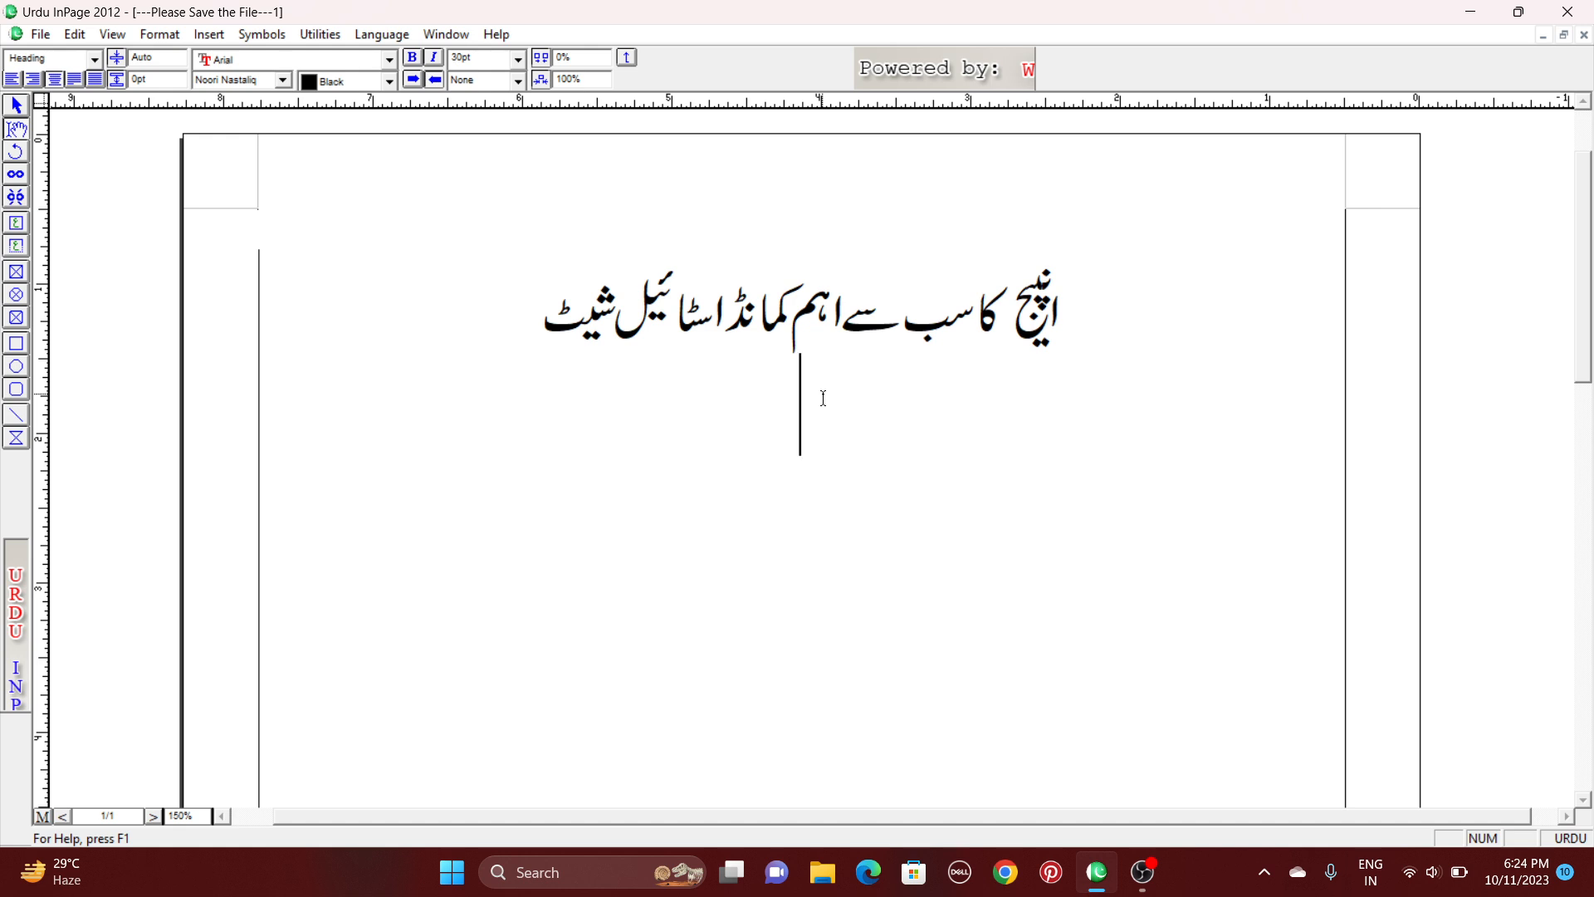
key("Return")
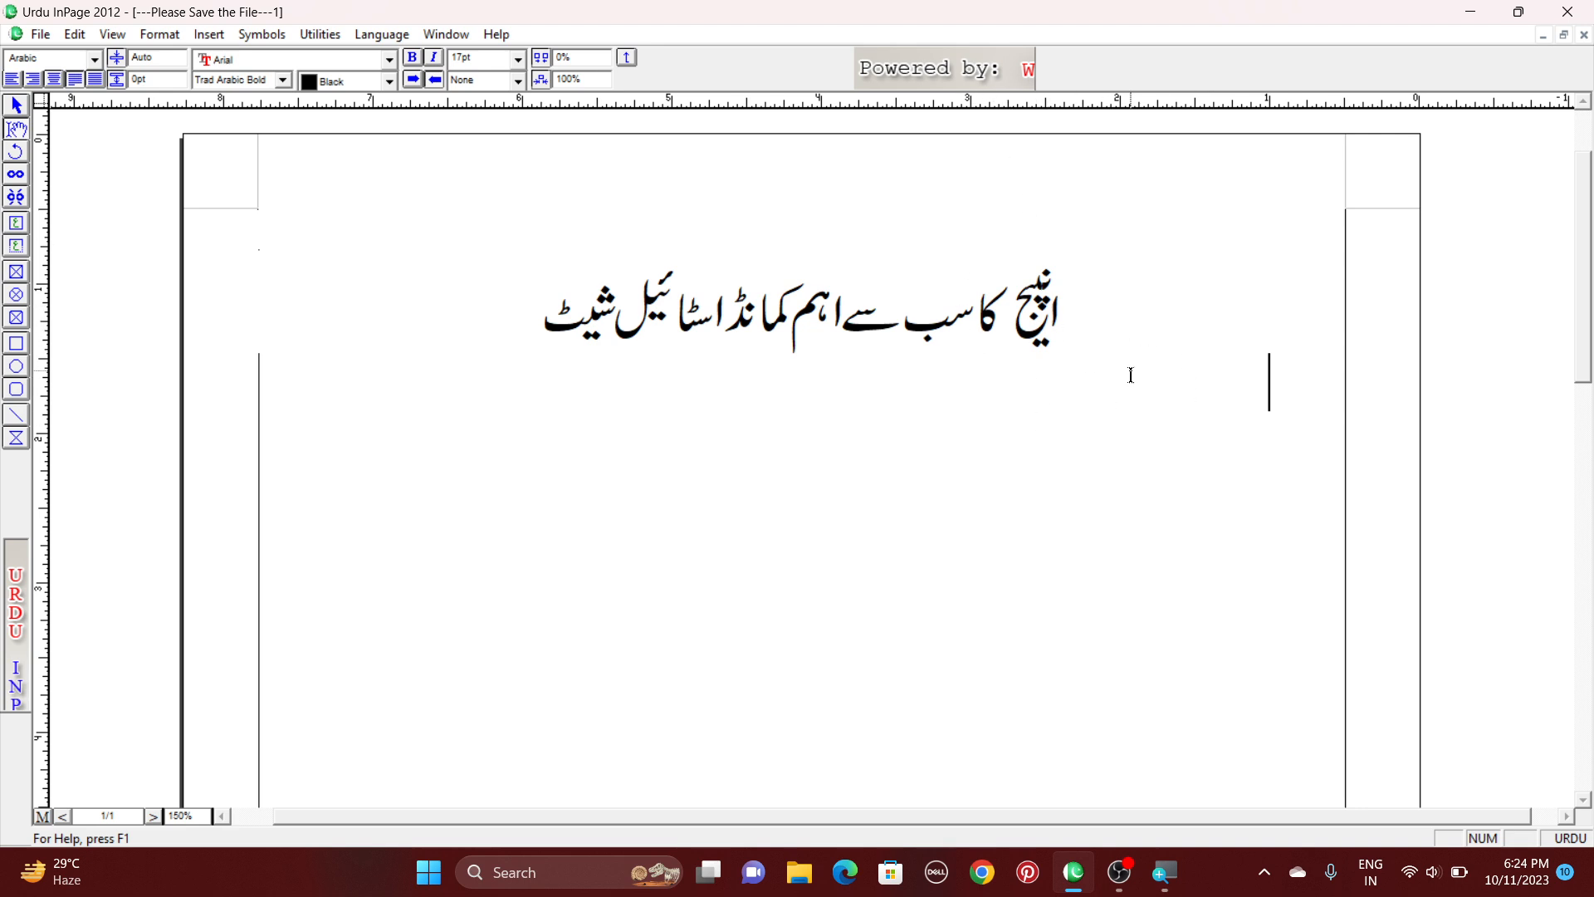
Modify the Heading style sheet to have paragraph spacing of .1 after, and apply it to the heading.
left_click_drag(543, 311, 1059, 312)
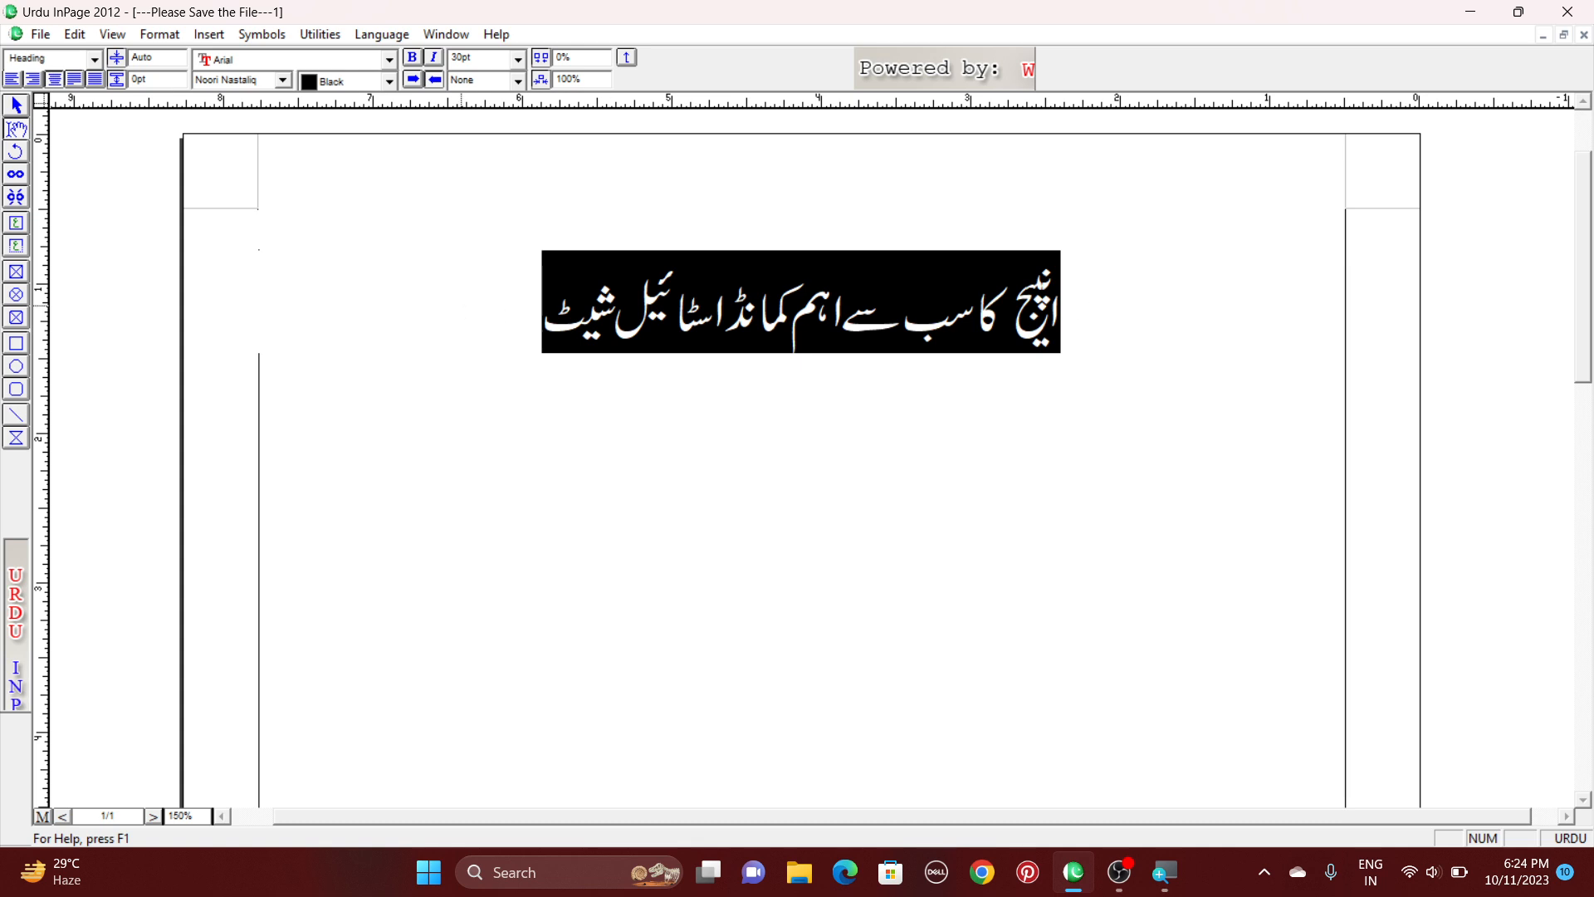
left_click(528, 315)
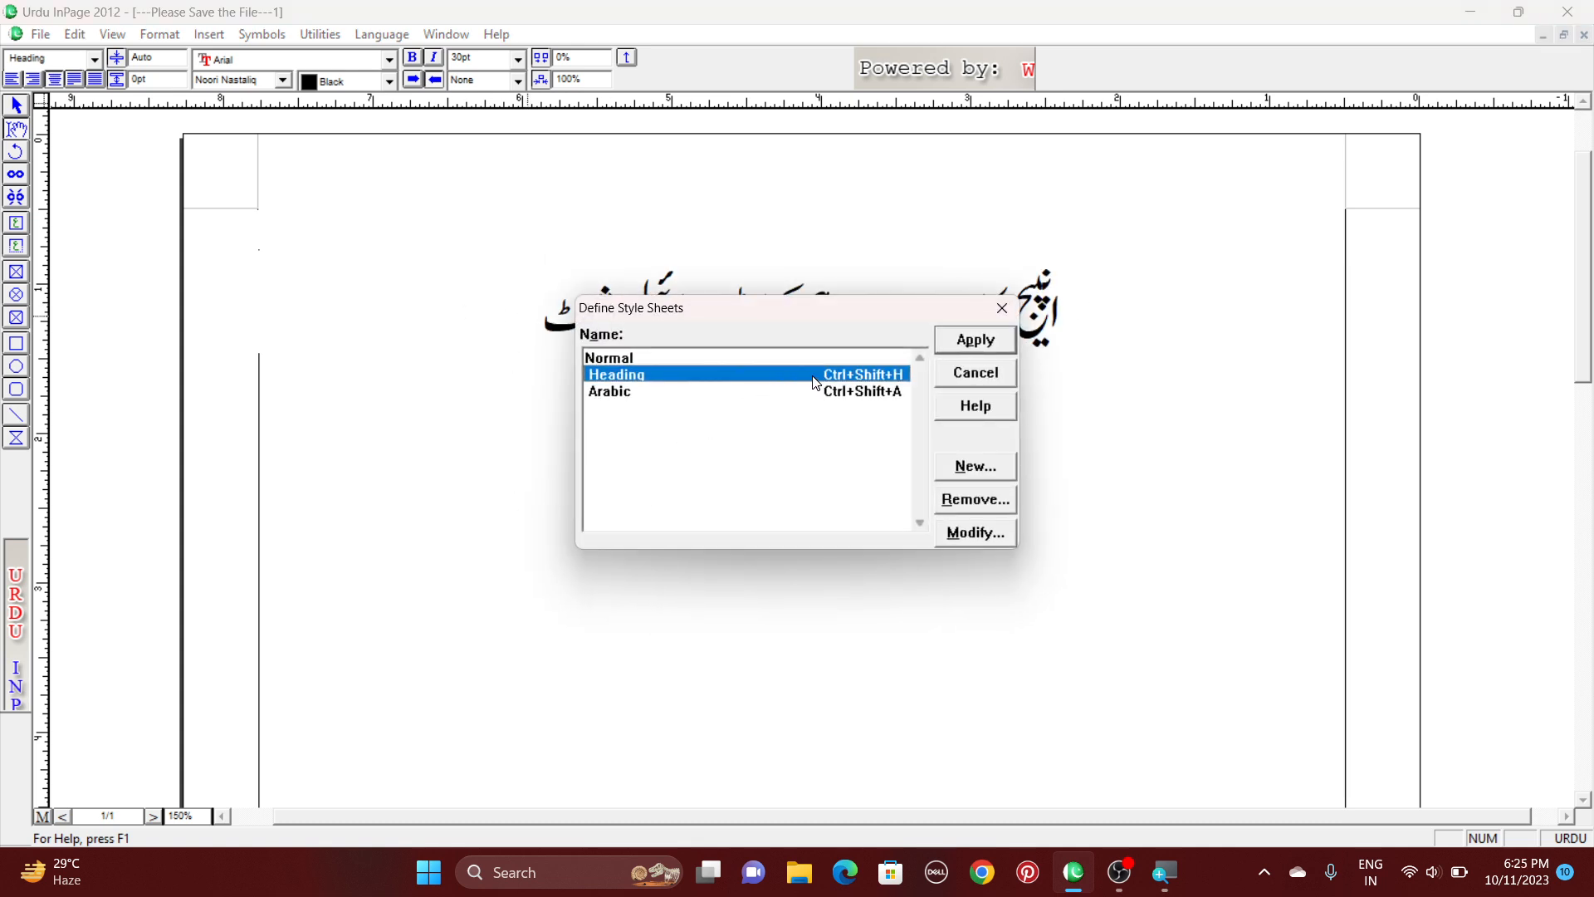
left_click(976, 533)
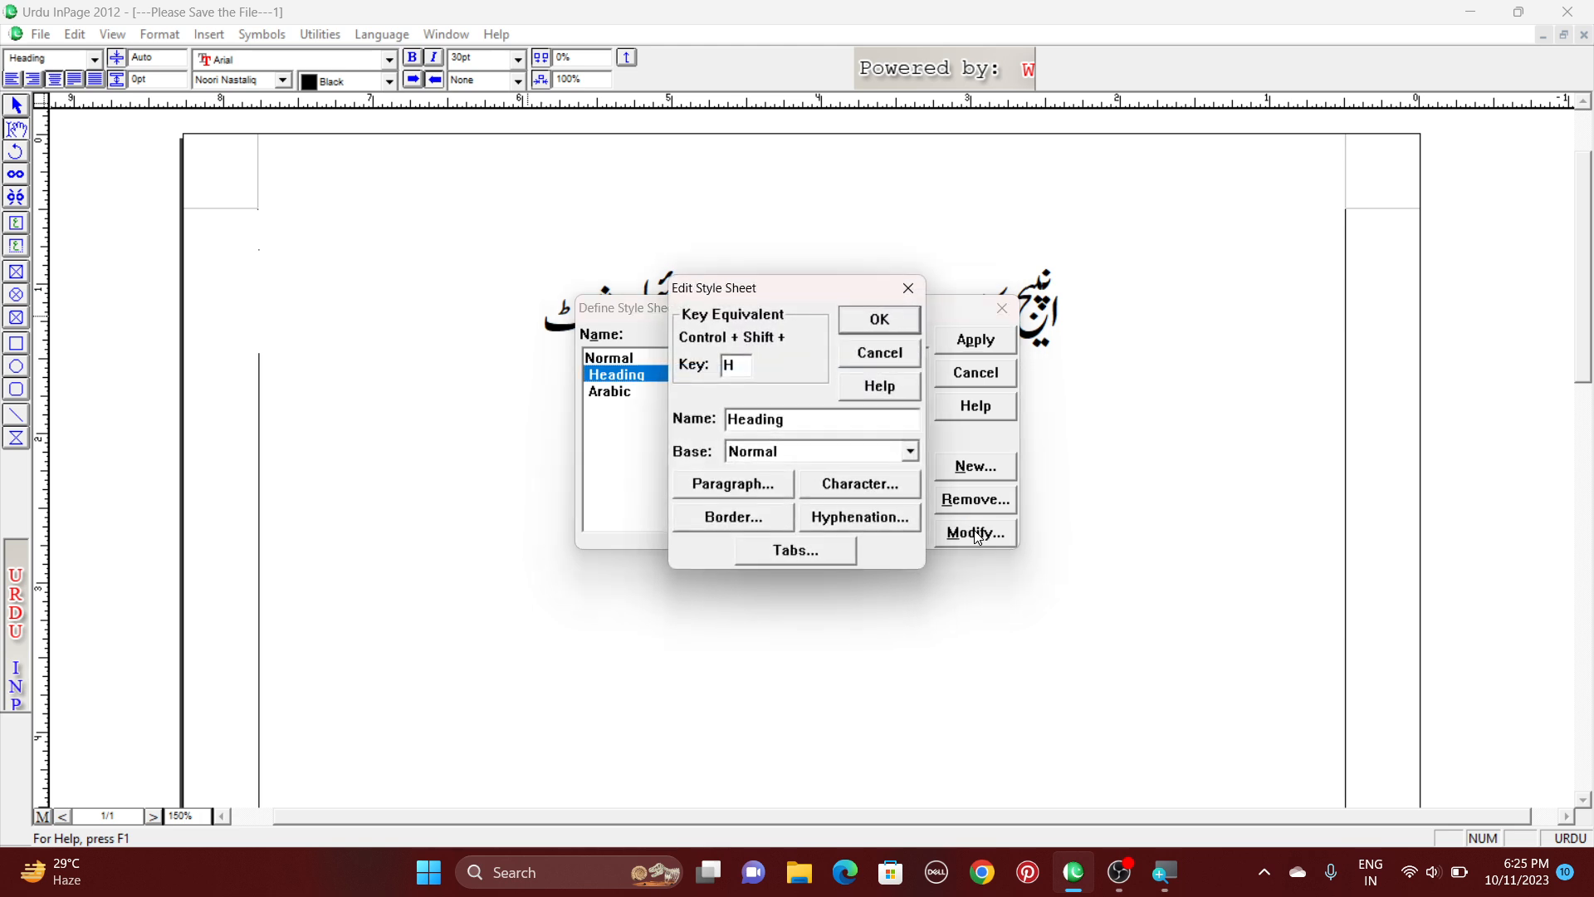
left_click(721, 490)
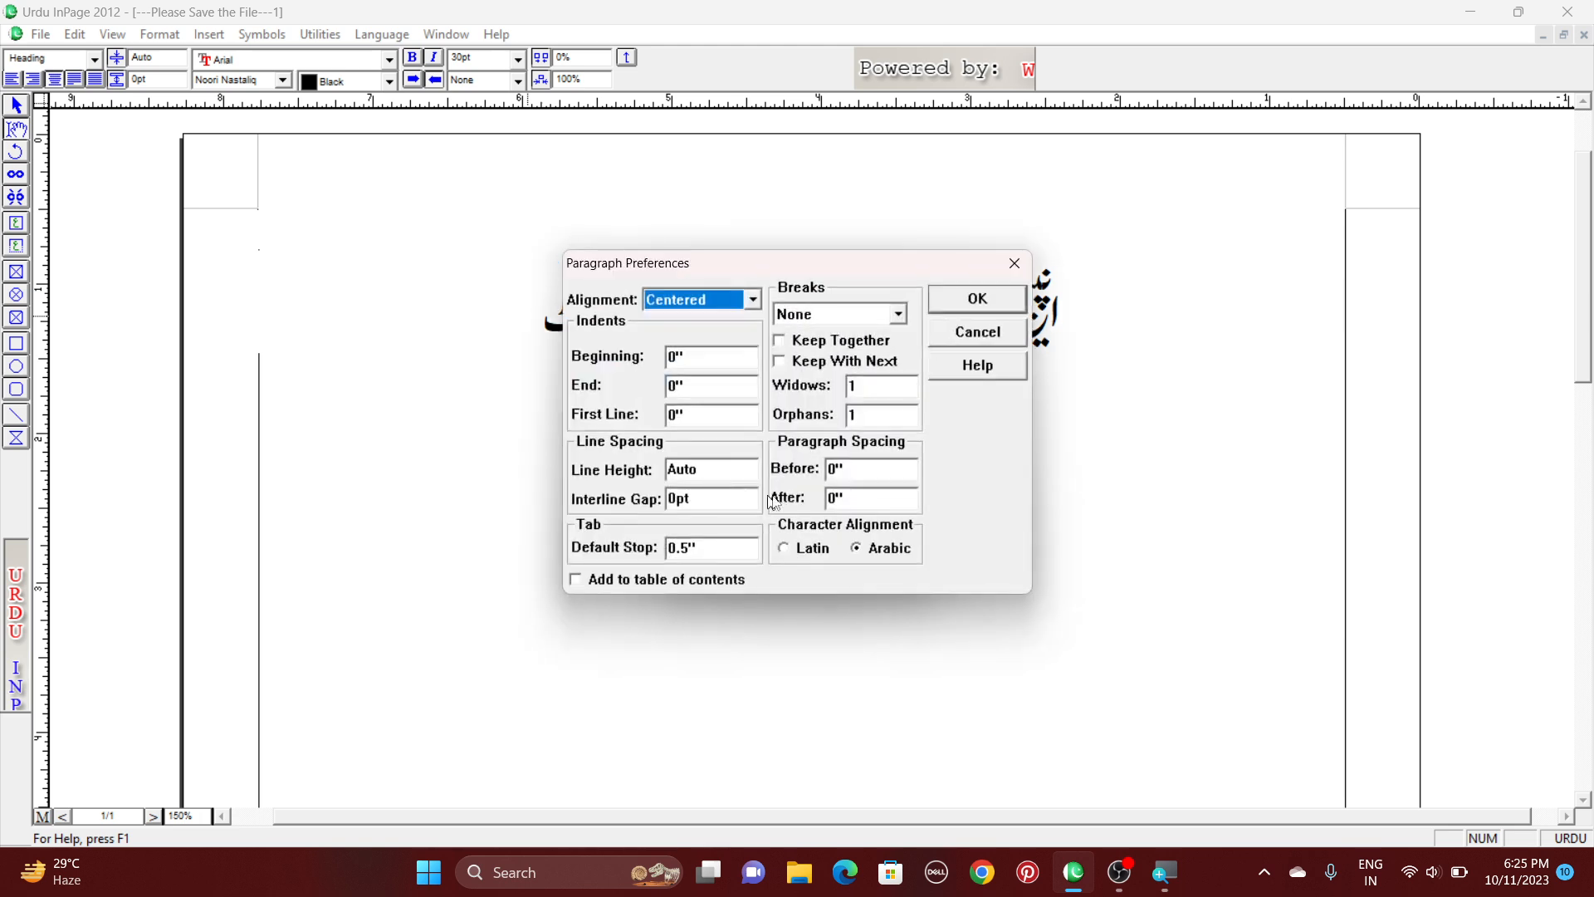
left_click_drag(849, 498, 788, 502)
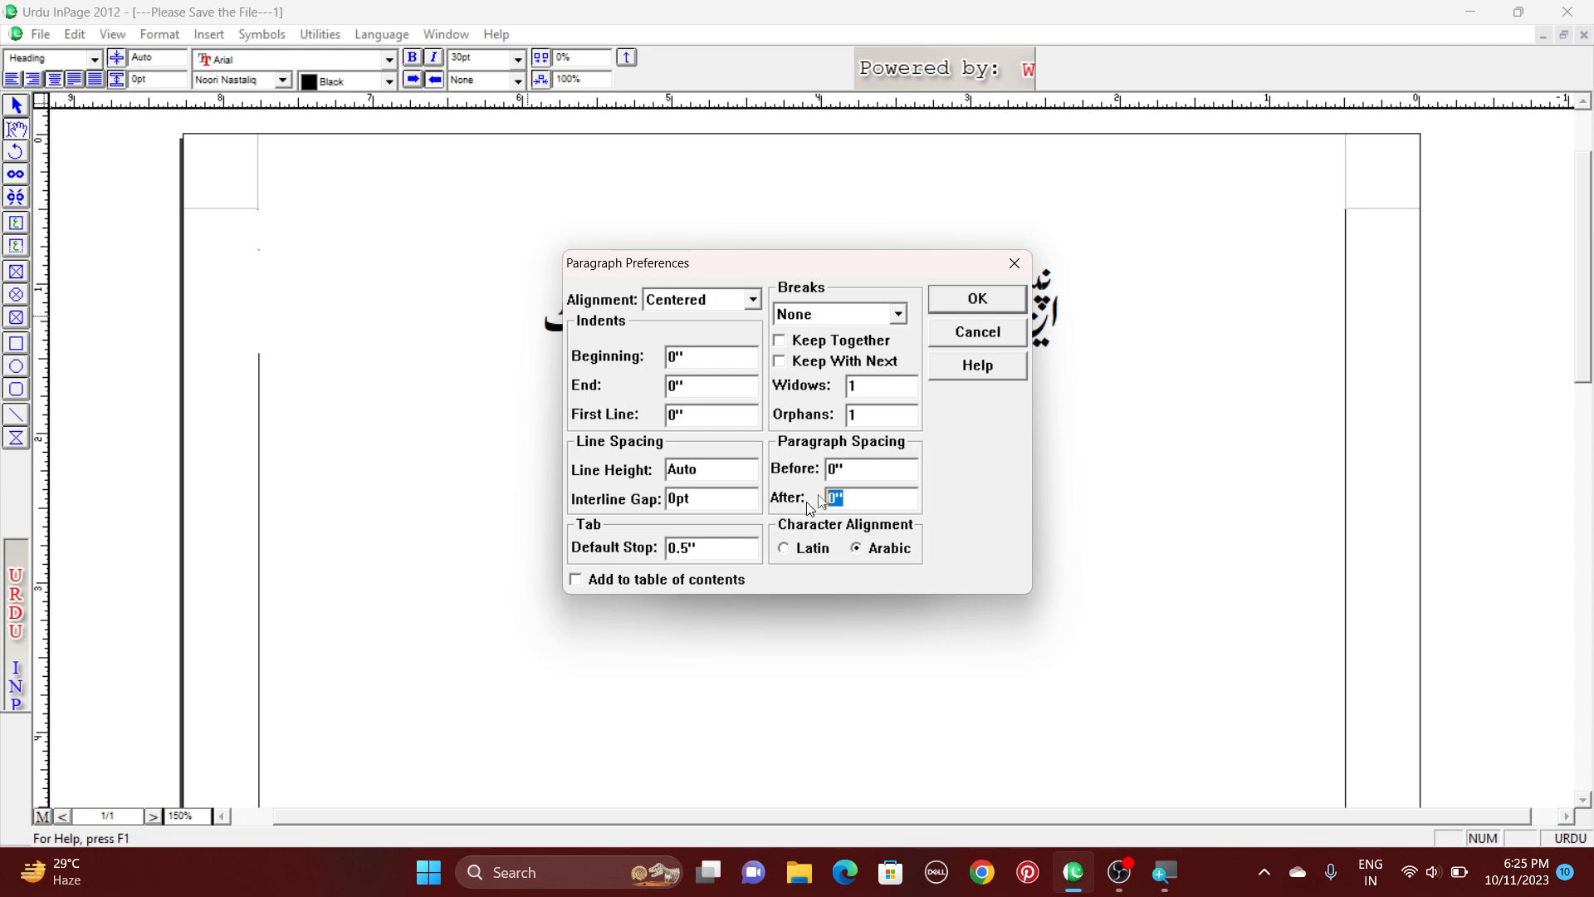
type(".")
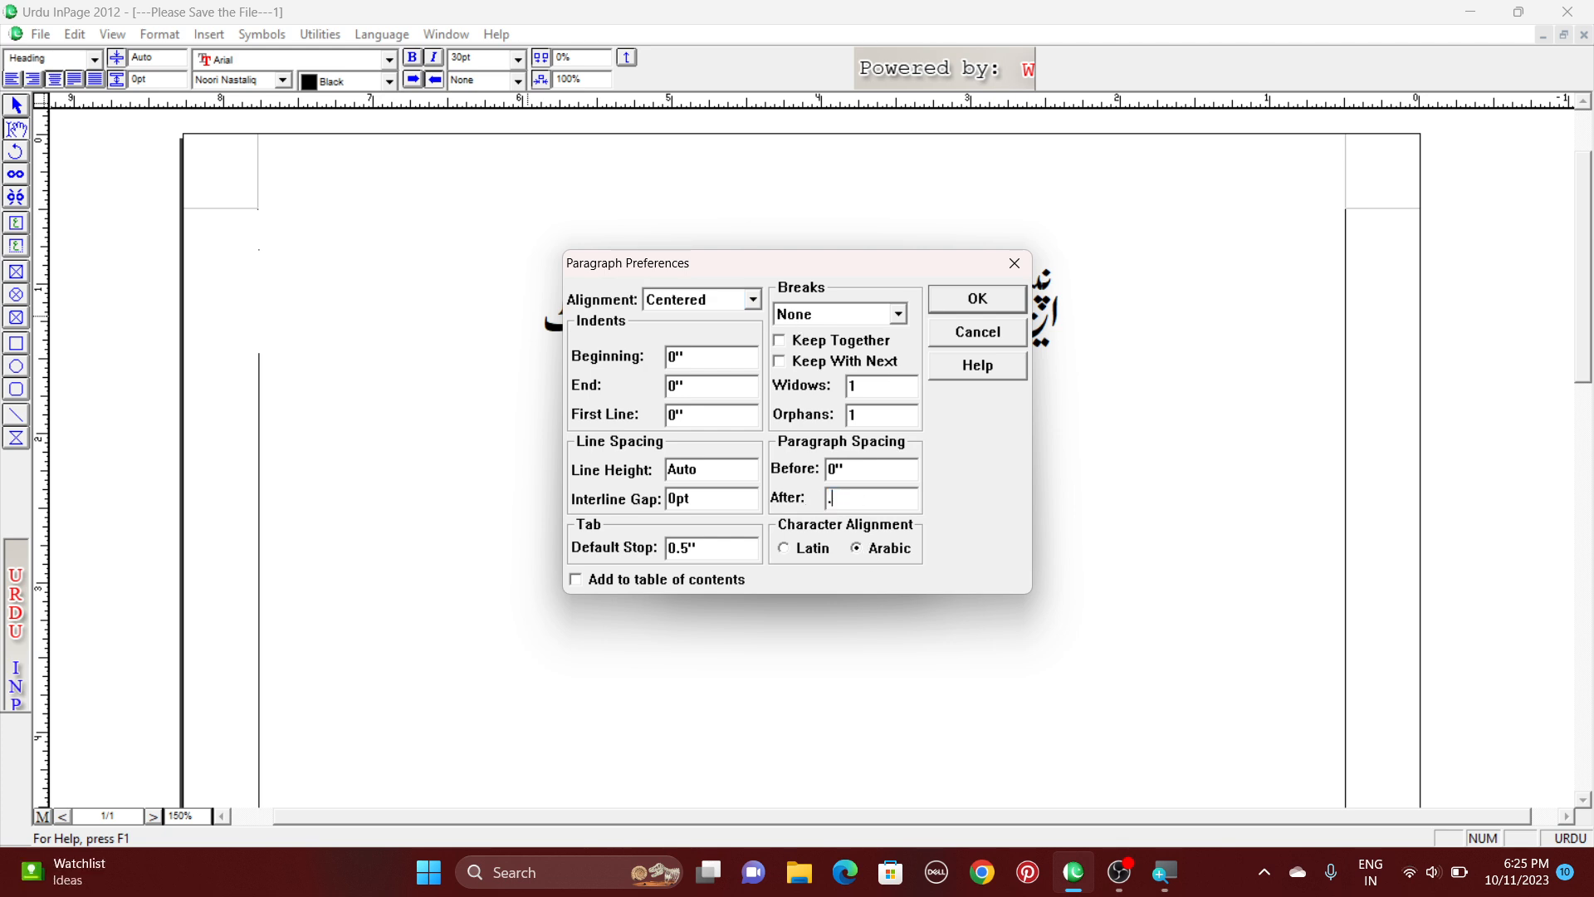
type("1")
left_click(982, 302)
left_click(900, 323)
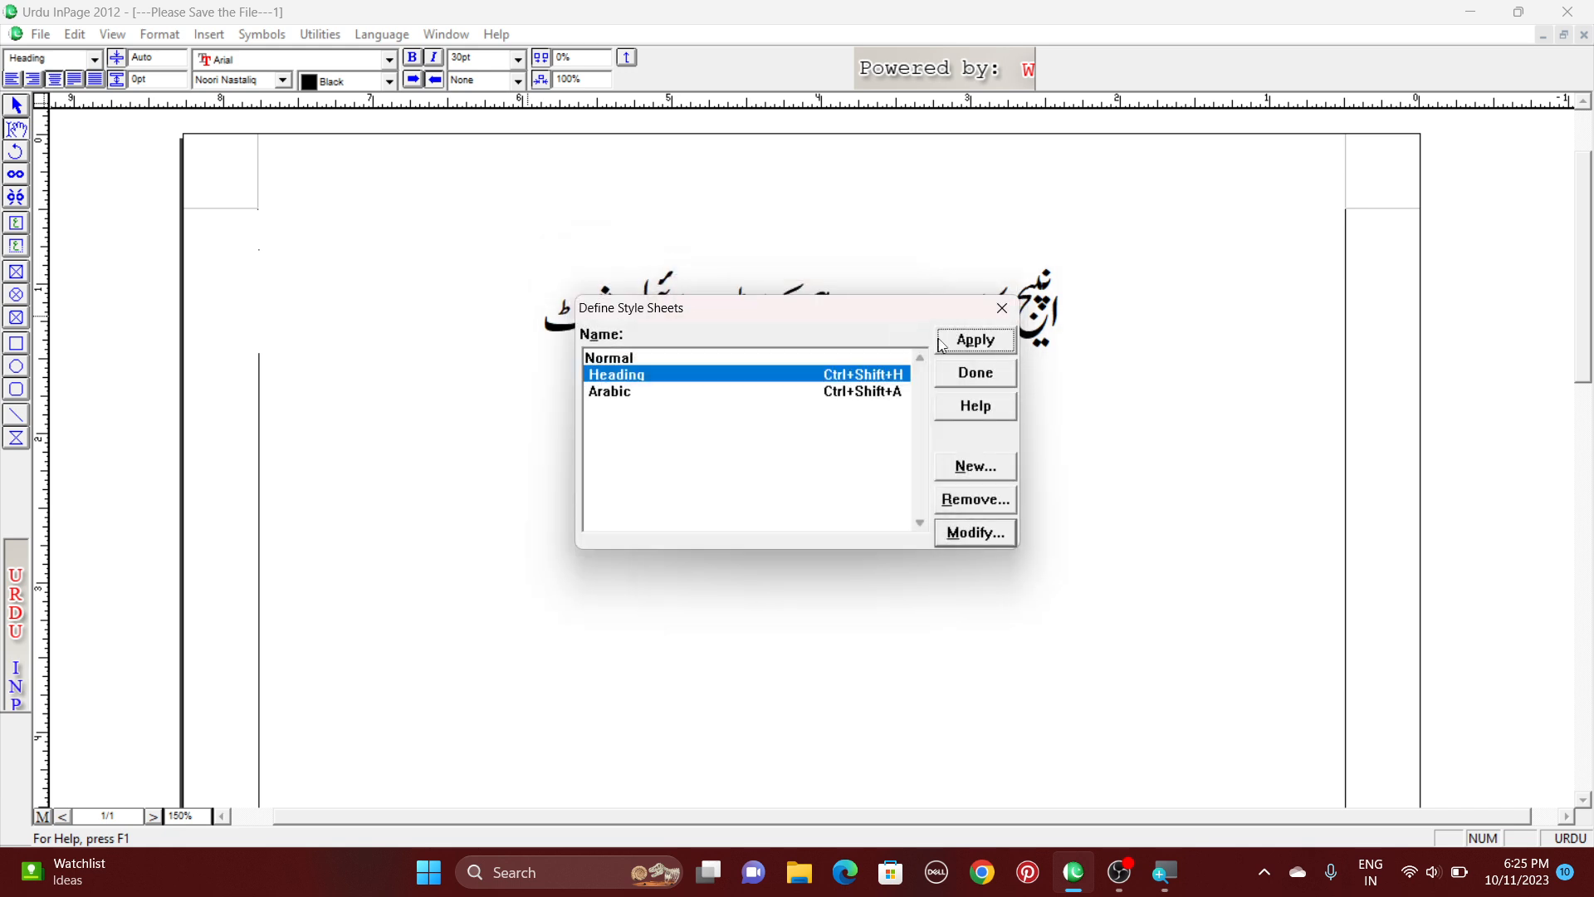
left_click(981, 347)
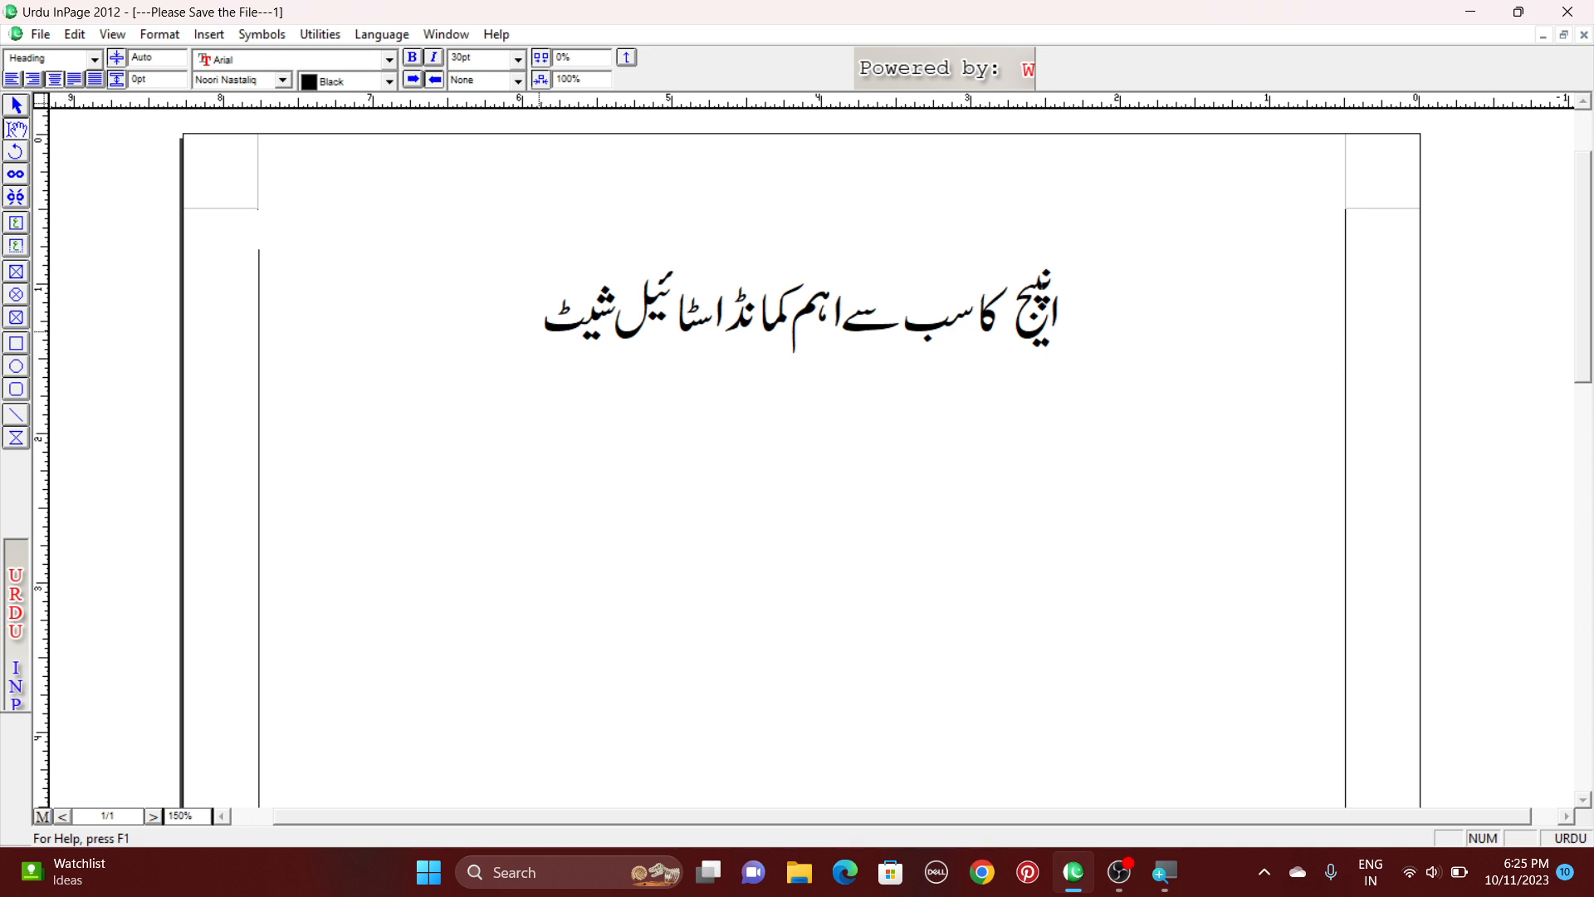
Write the Arabic sentence "الحمد لله رب العلمین الرحمن الرحیم مالک یوم الدین." in the paragraph below the heading.
key("Return")
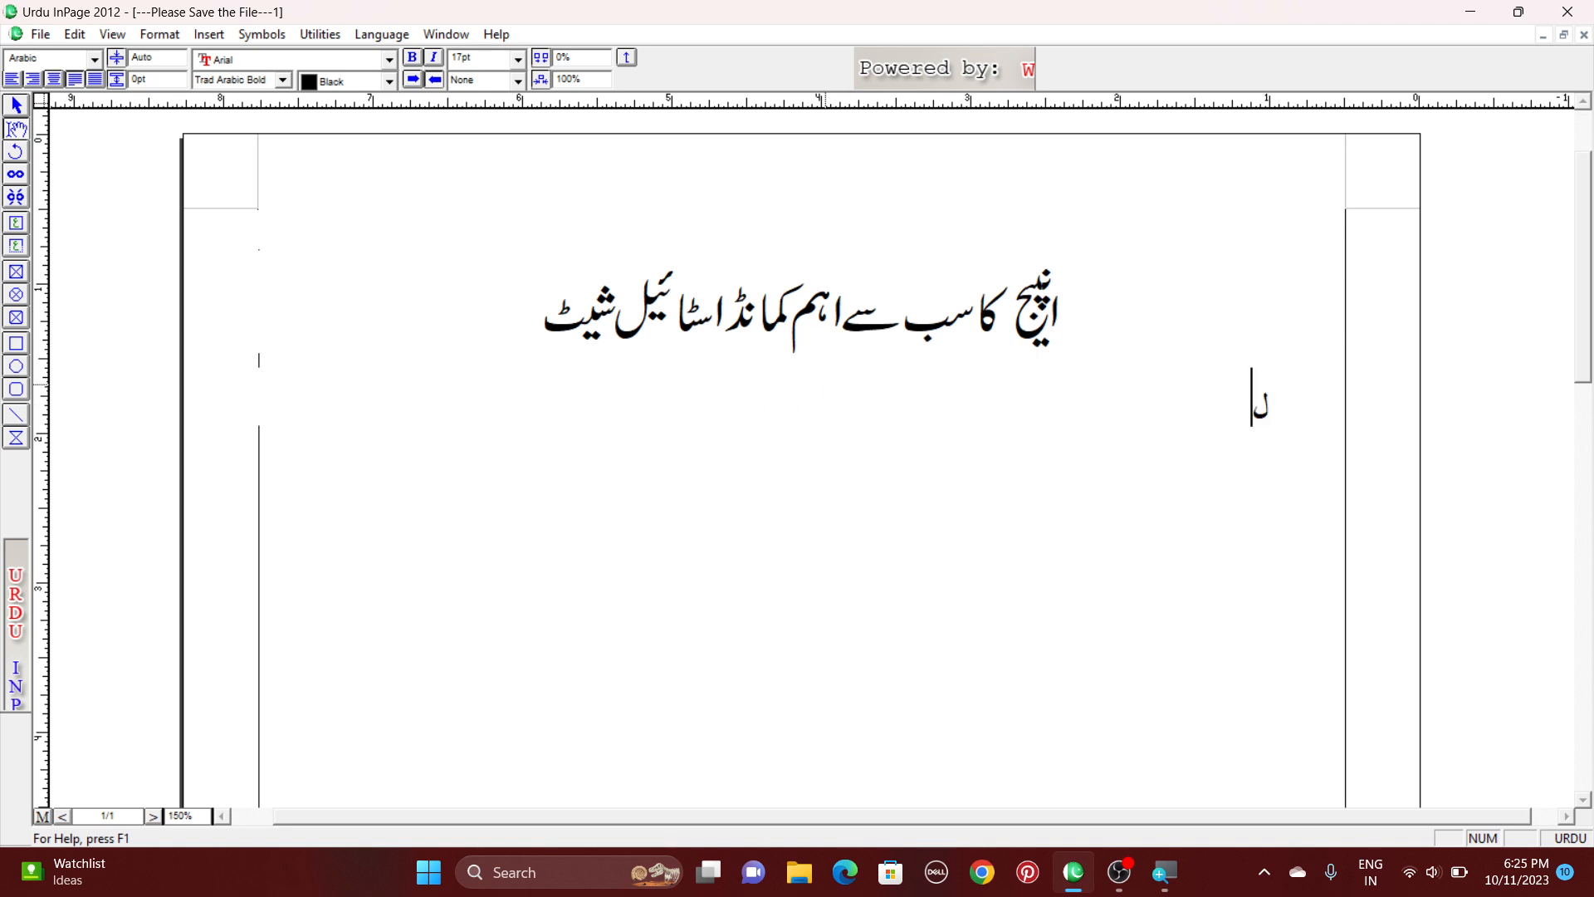
type("الحمد لله ا")
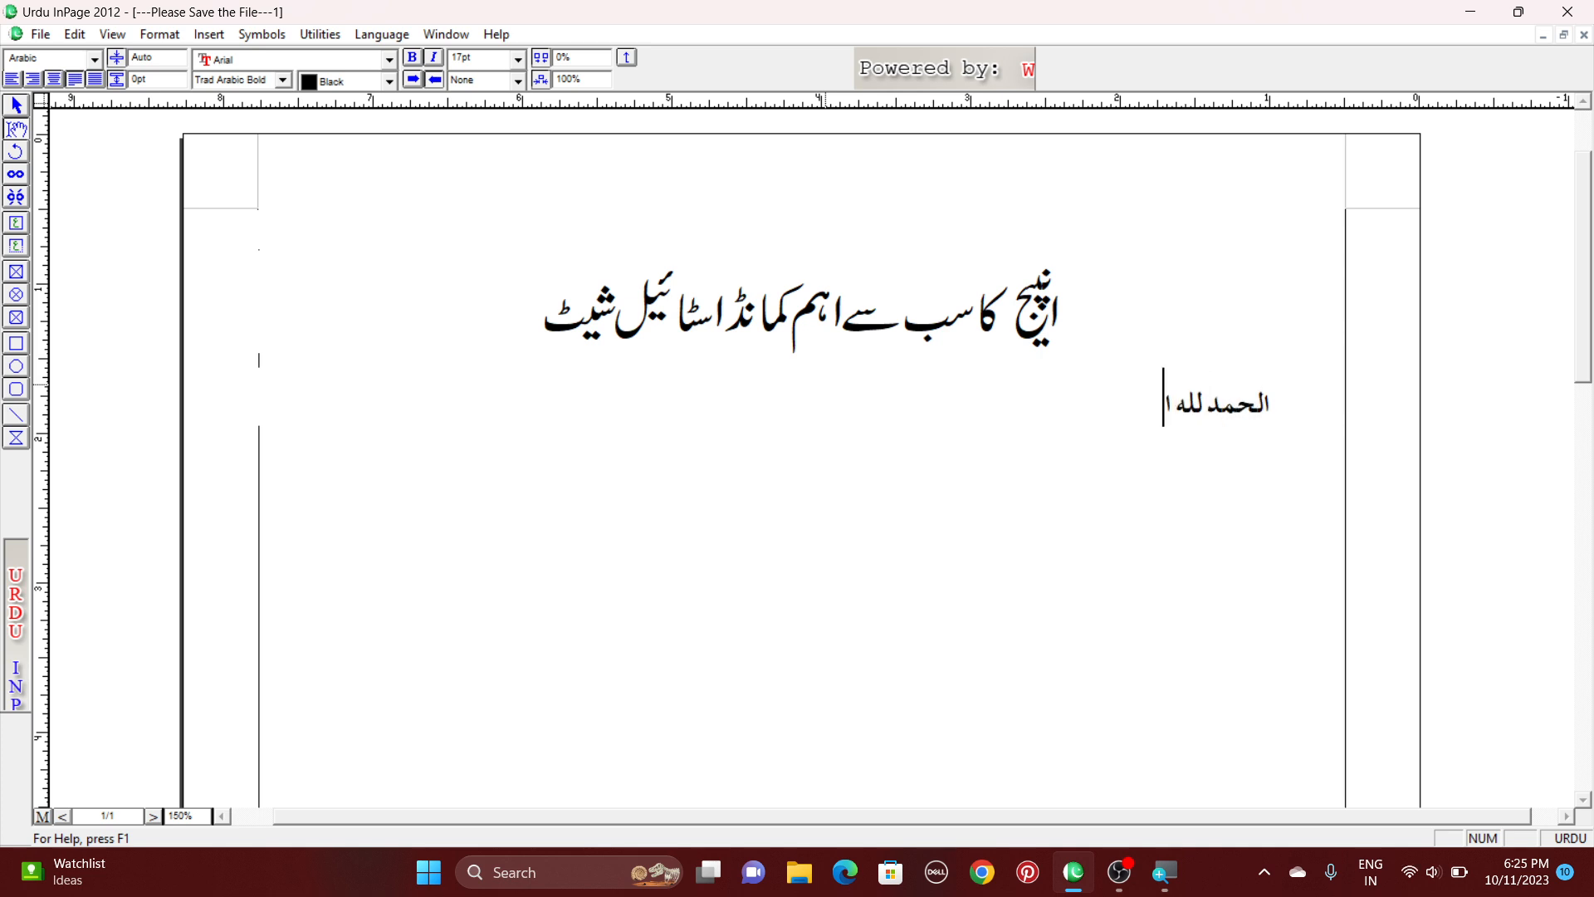
key("BackSpace")
type("رب العلم")
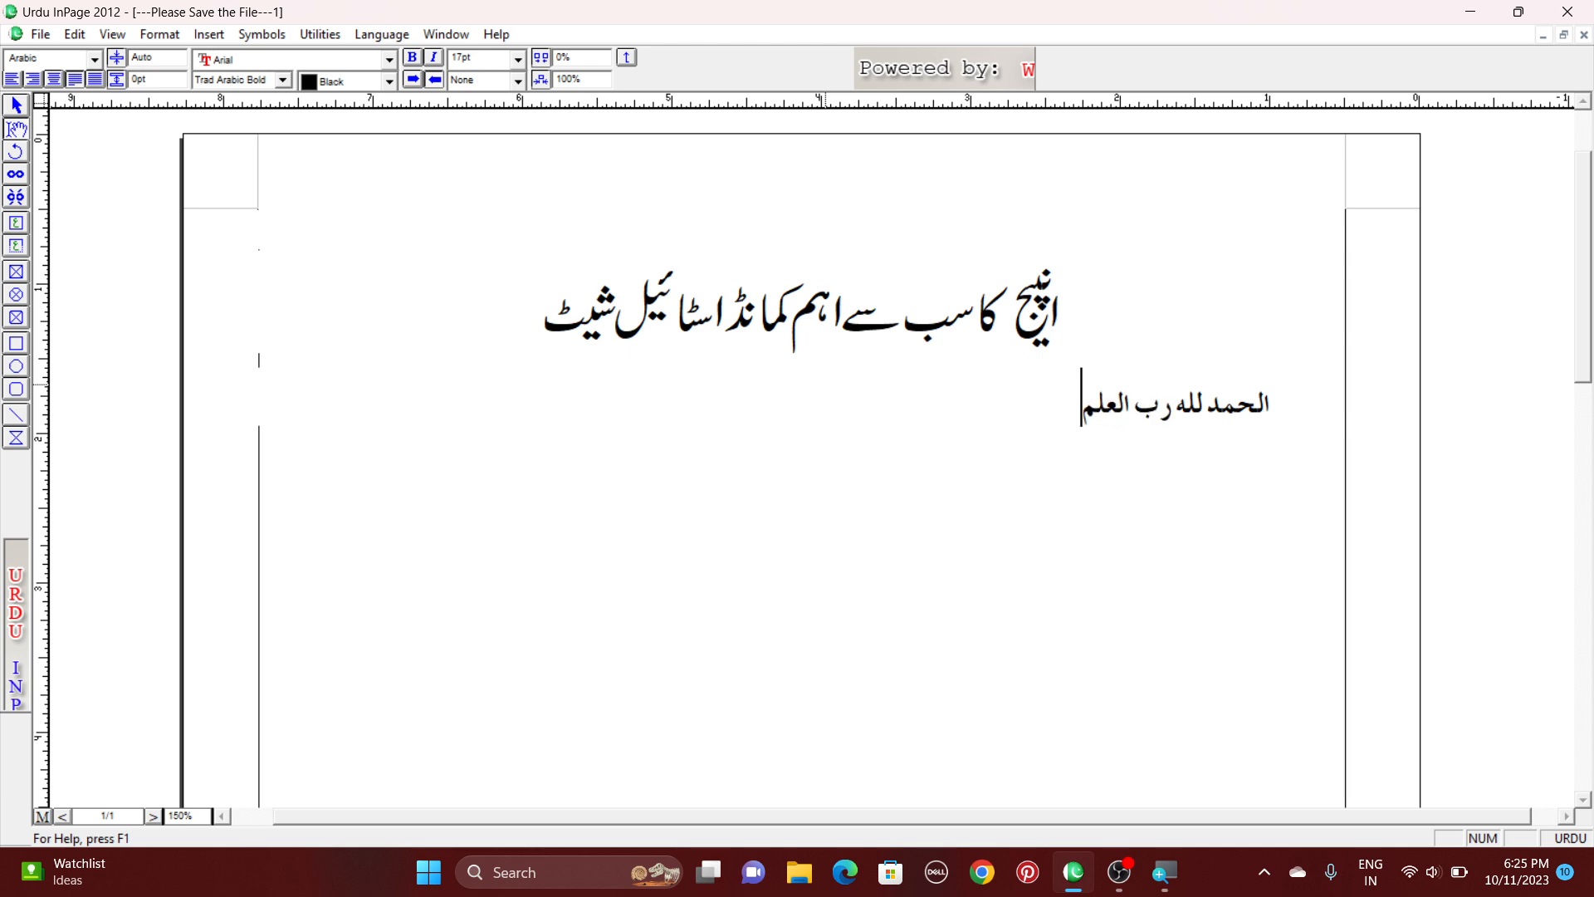
type("یں")
key("BackSpace")
type("ن ال")
type("رحمن ا")
type("کر")
key("BackSpace")
key("BackSpace")
type("ک")
key("BackSpace")
type("لر")
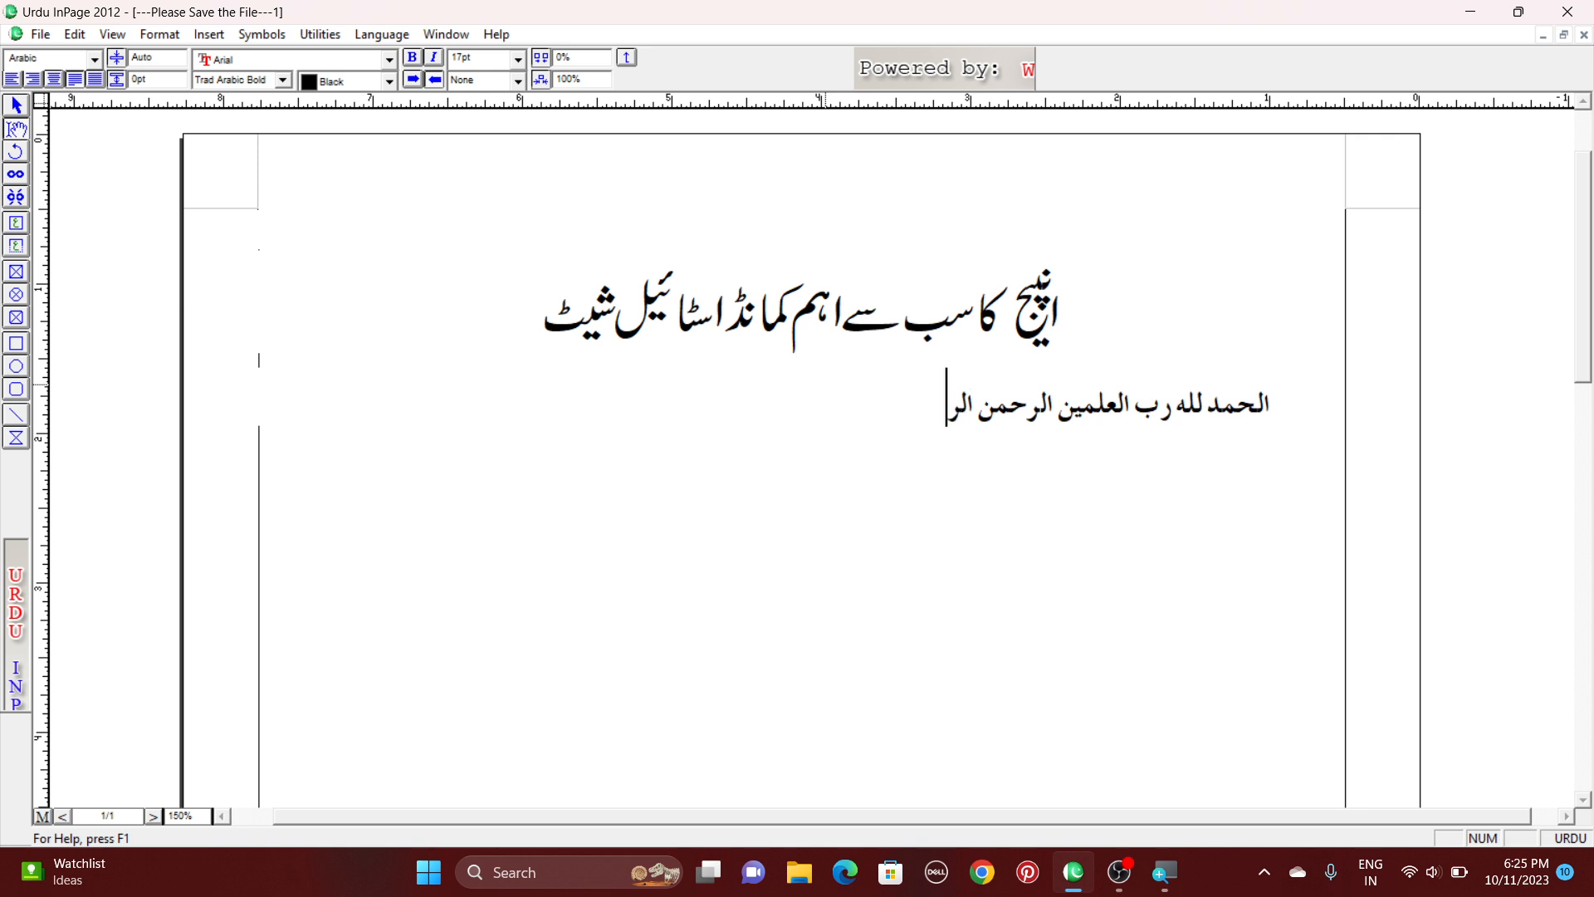
type("حیم مالک ی")
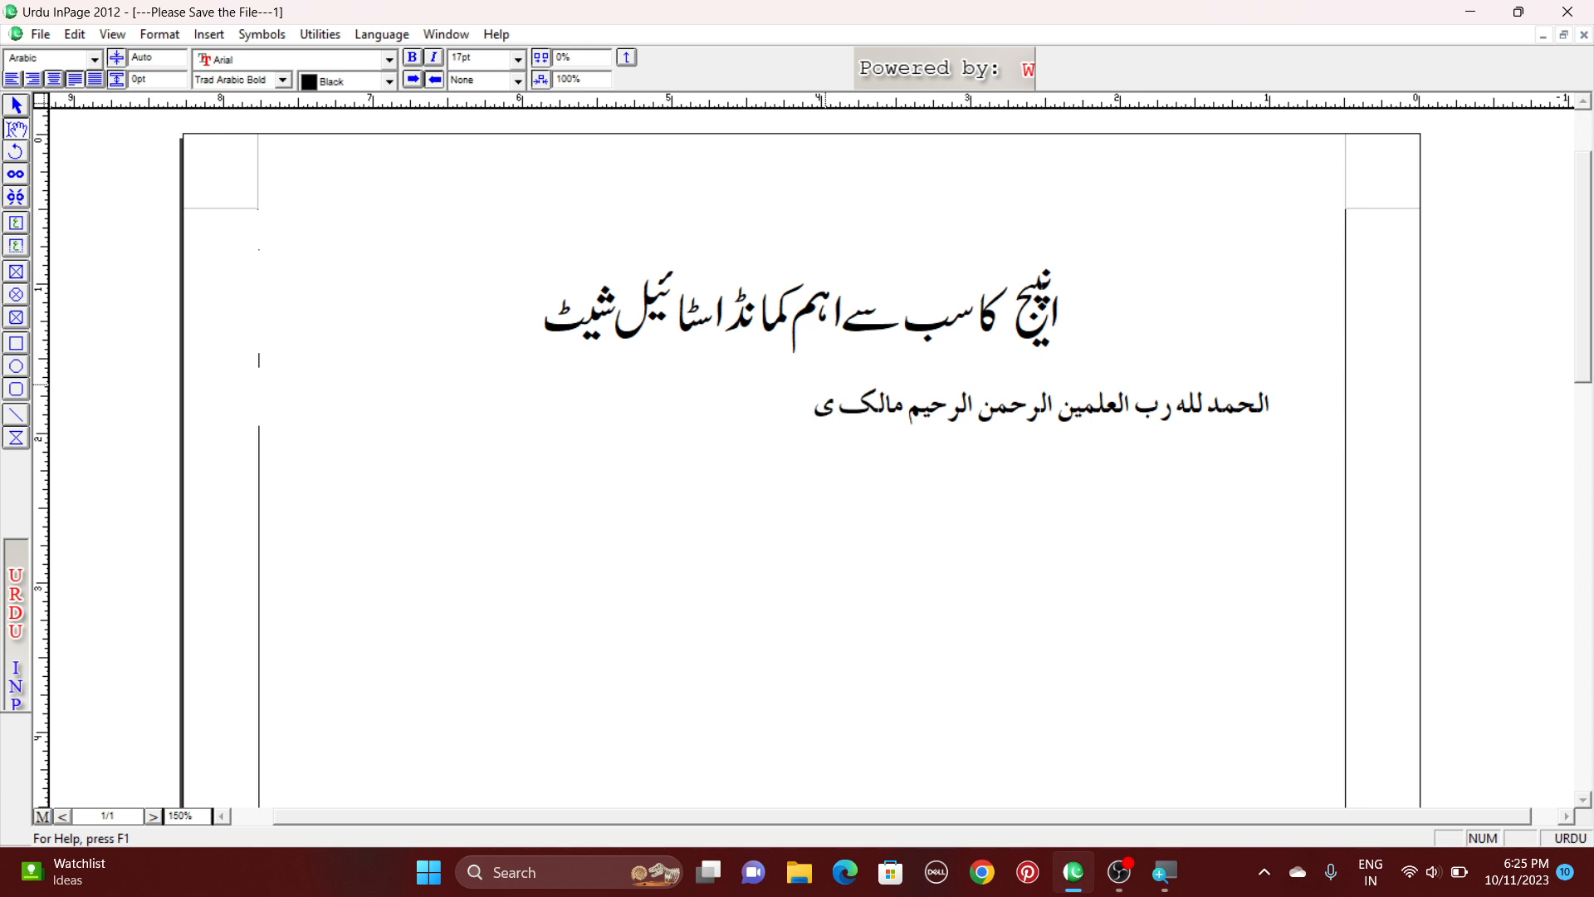
type("وم الدین .")
Copy the Arabic sentence and paste it repeatedly after itself to fill out a four-line paragraph.
left_click_drag(736, 405, 1333, 404)
key("ctrl+c")
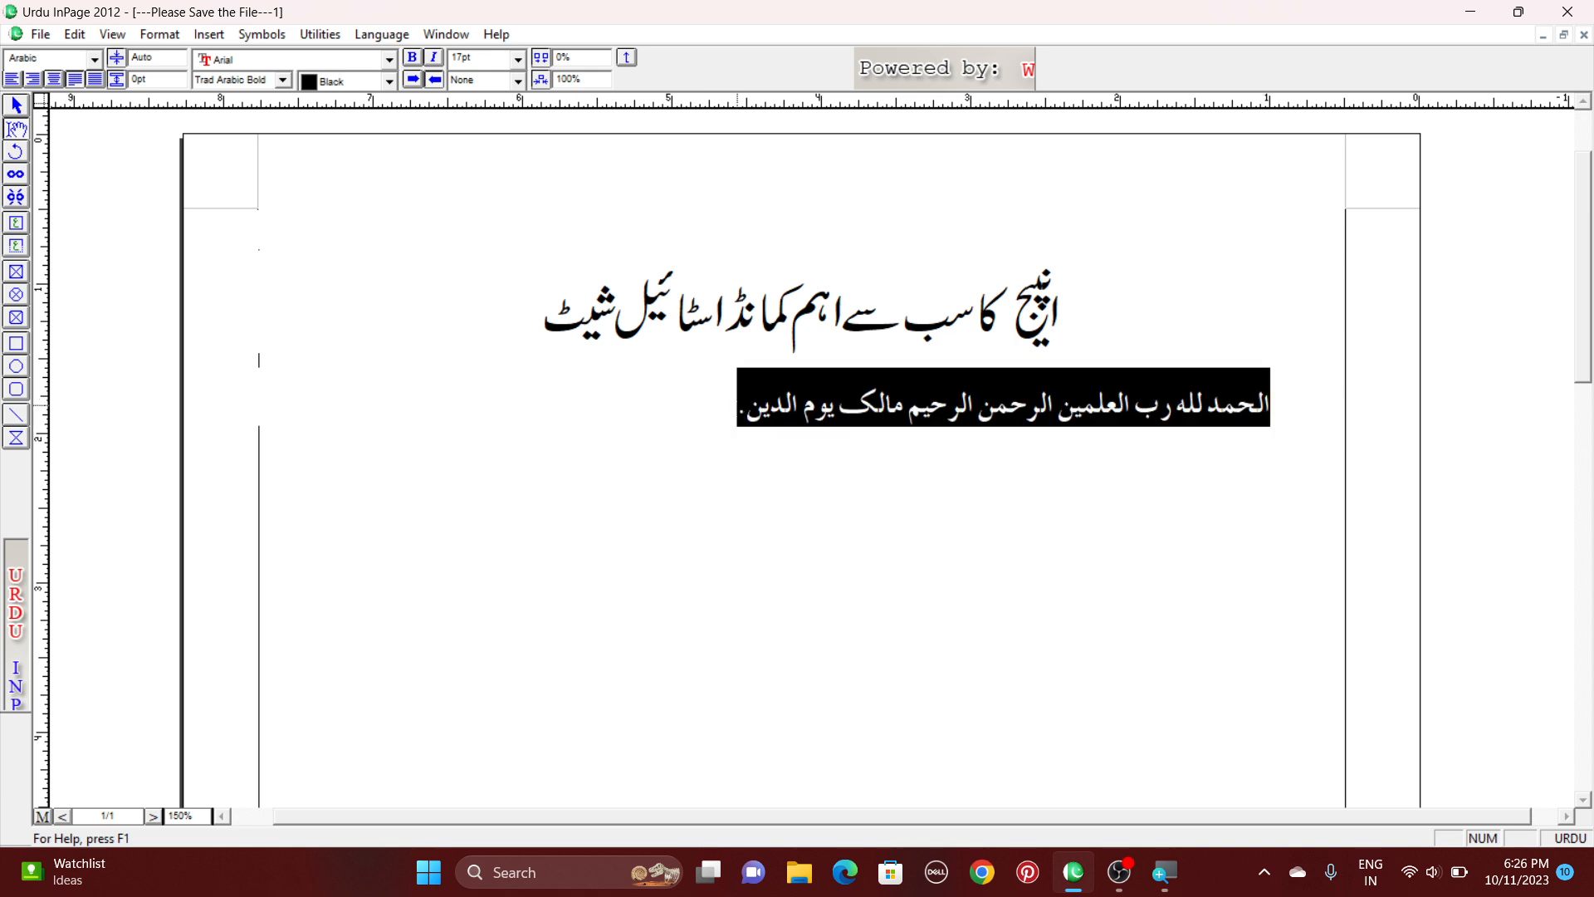
left_click(634, 426)
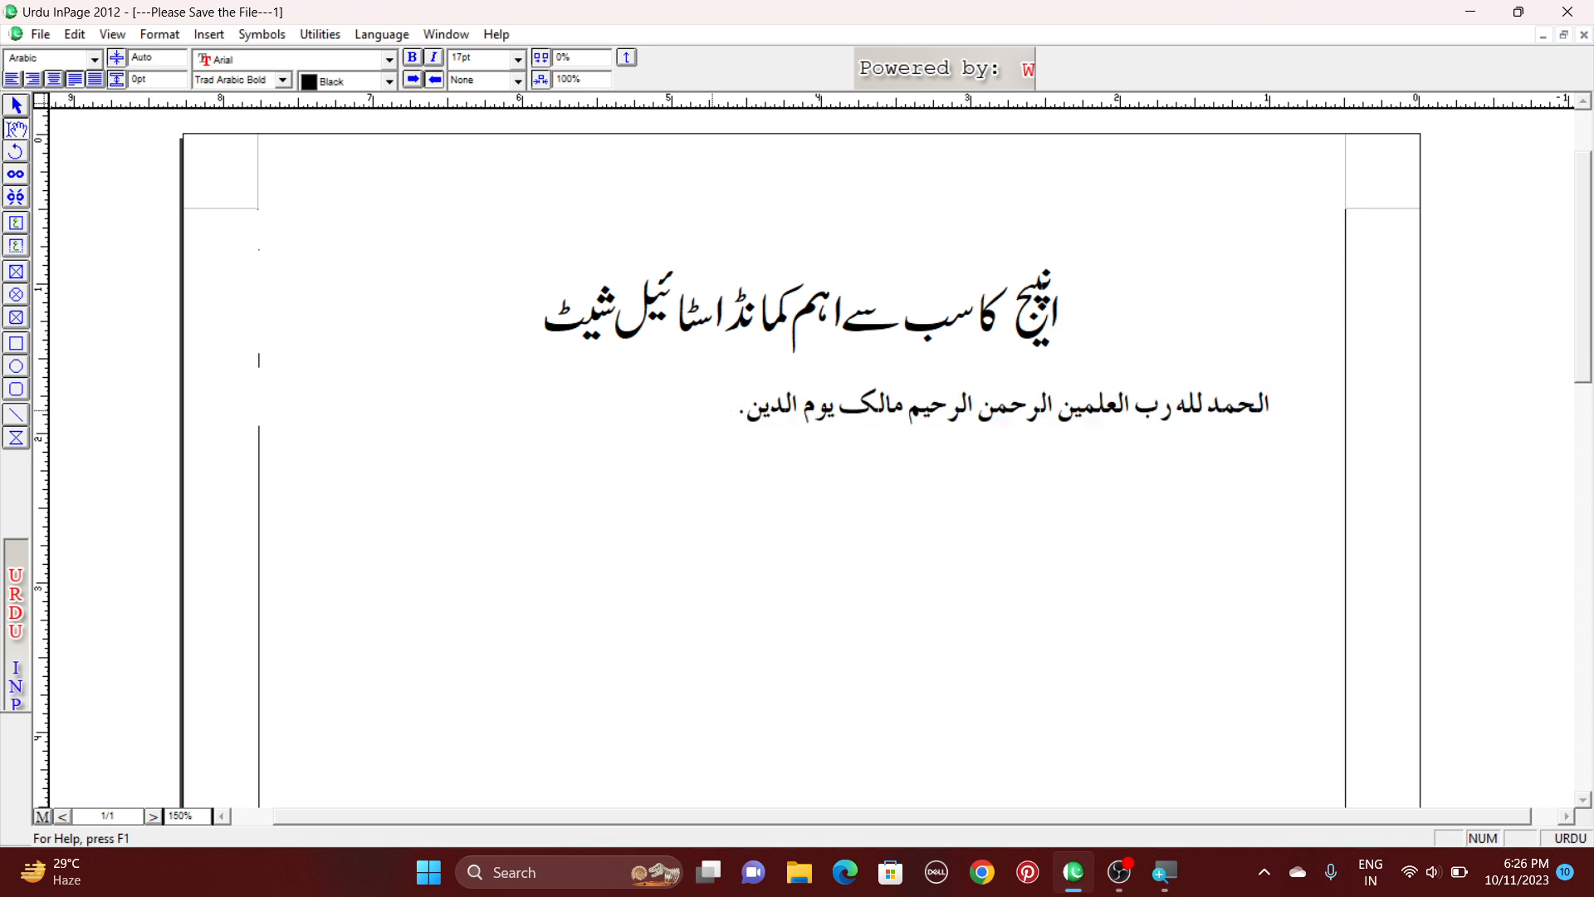
key("ctrl+v")
key("ctrl+v")
key("ctrl+v")
key("ctrl+v")
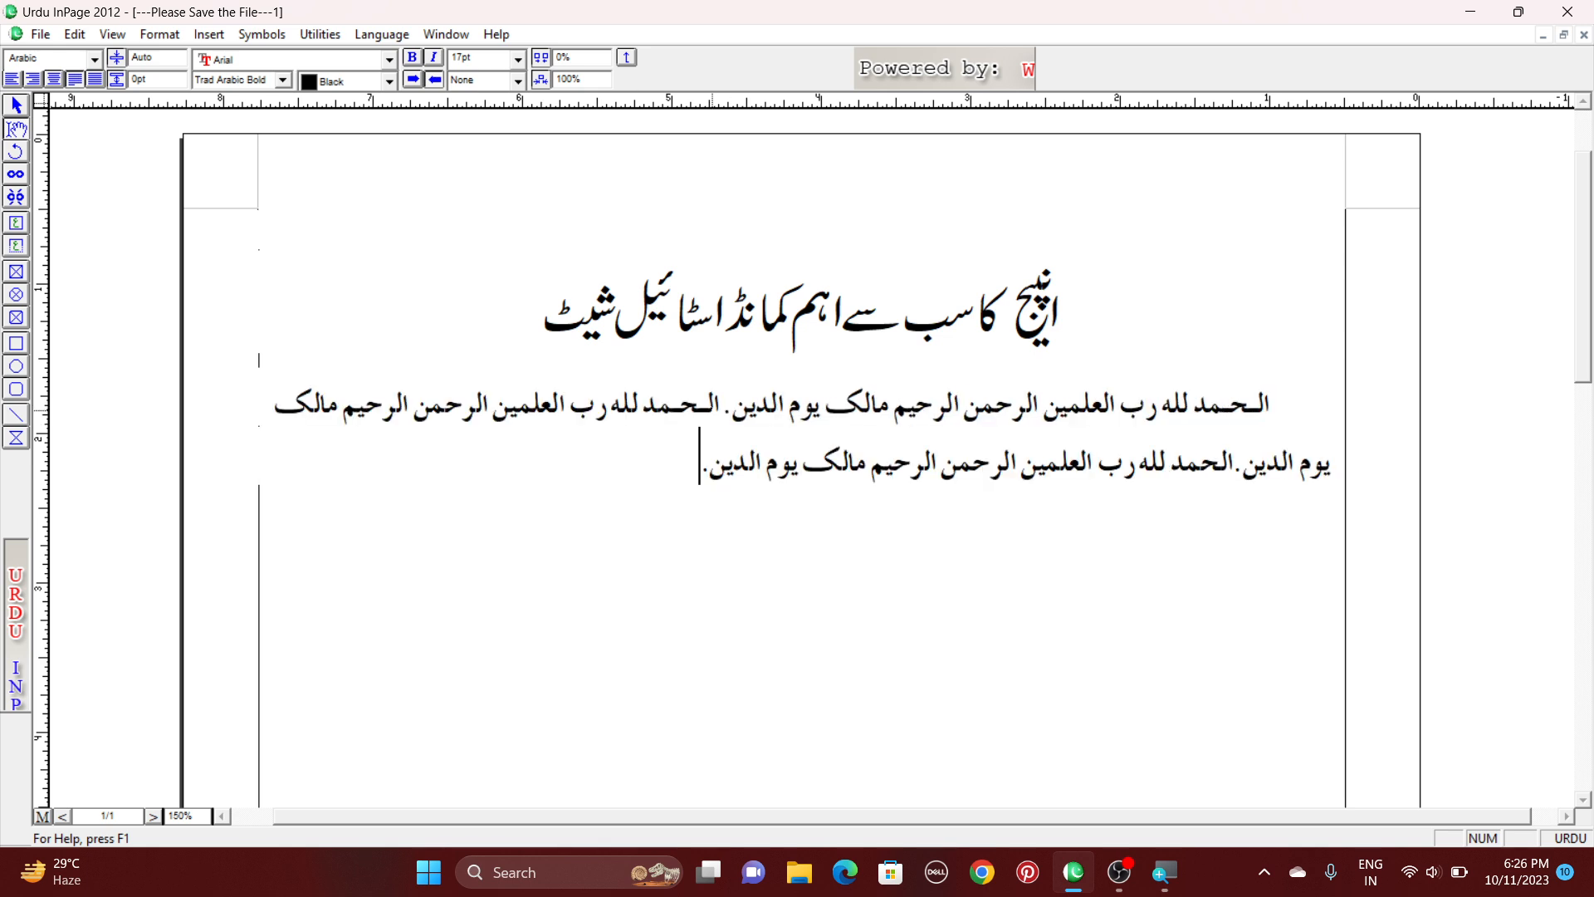
key("ctrl+v")
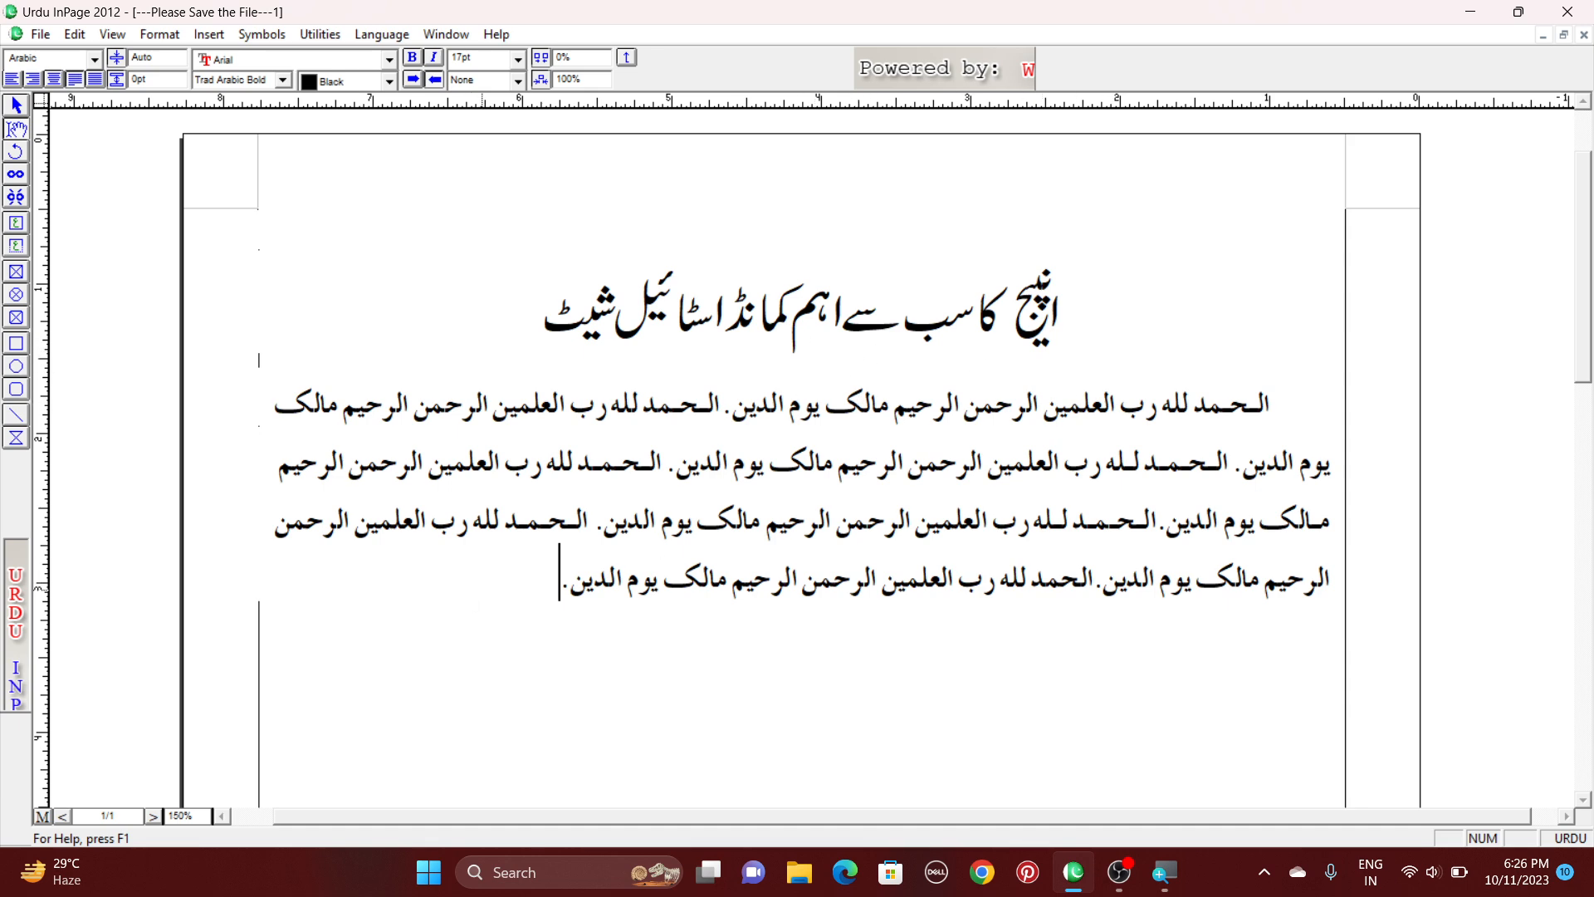
Create a style sheet named Urdu with the key equivalent Control + Shift + u.
key("Return")
key("F11")
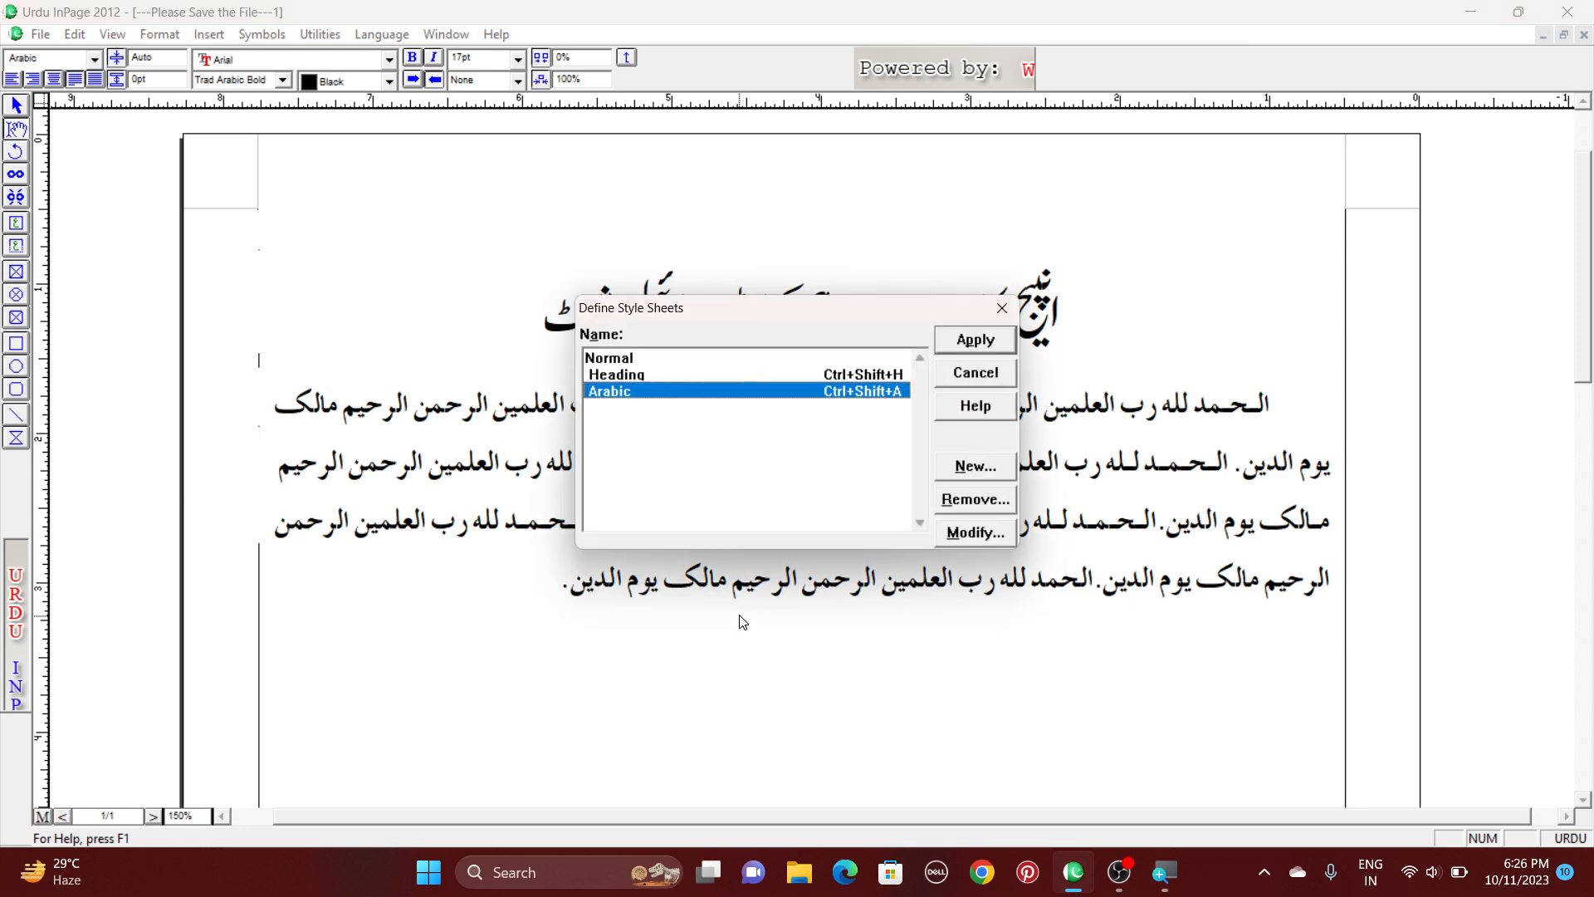
left_click(972, 468)
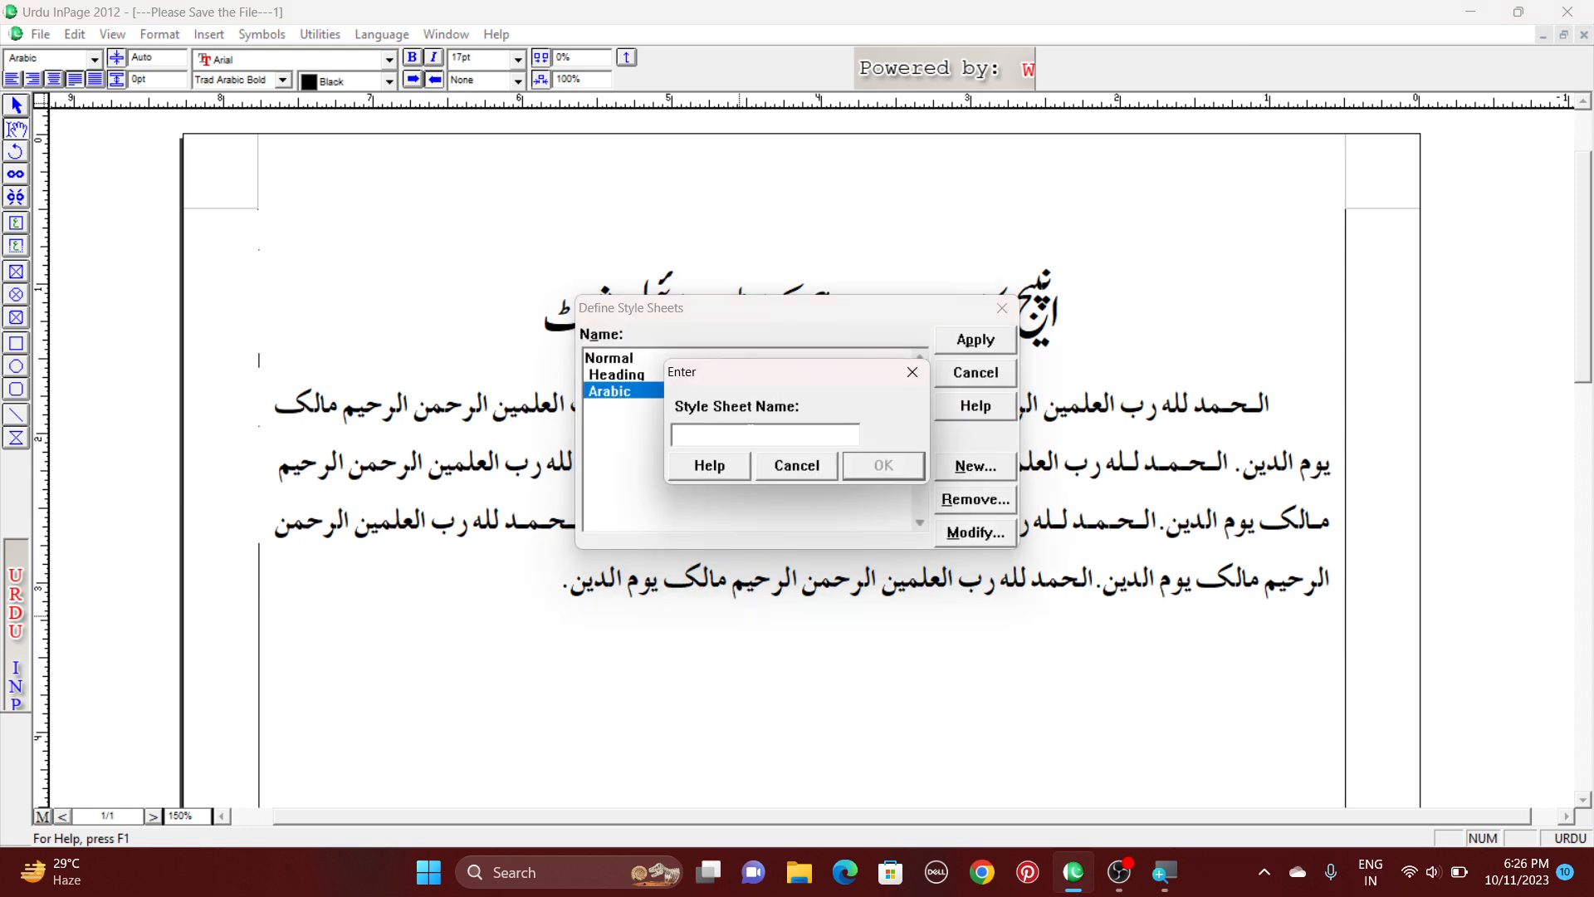
type("Urdu")
left_click(865, 461)
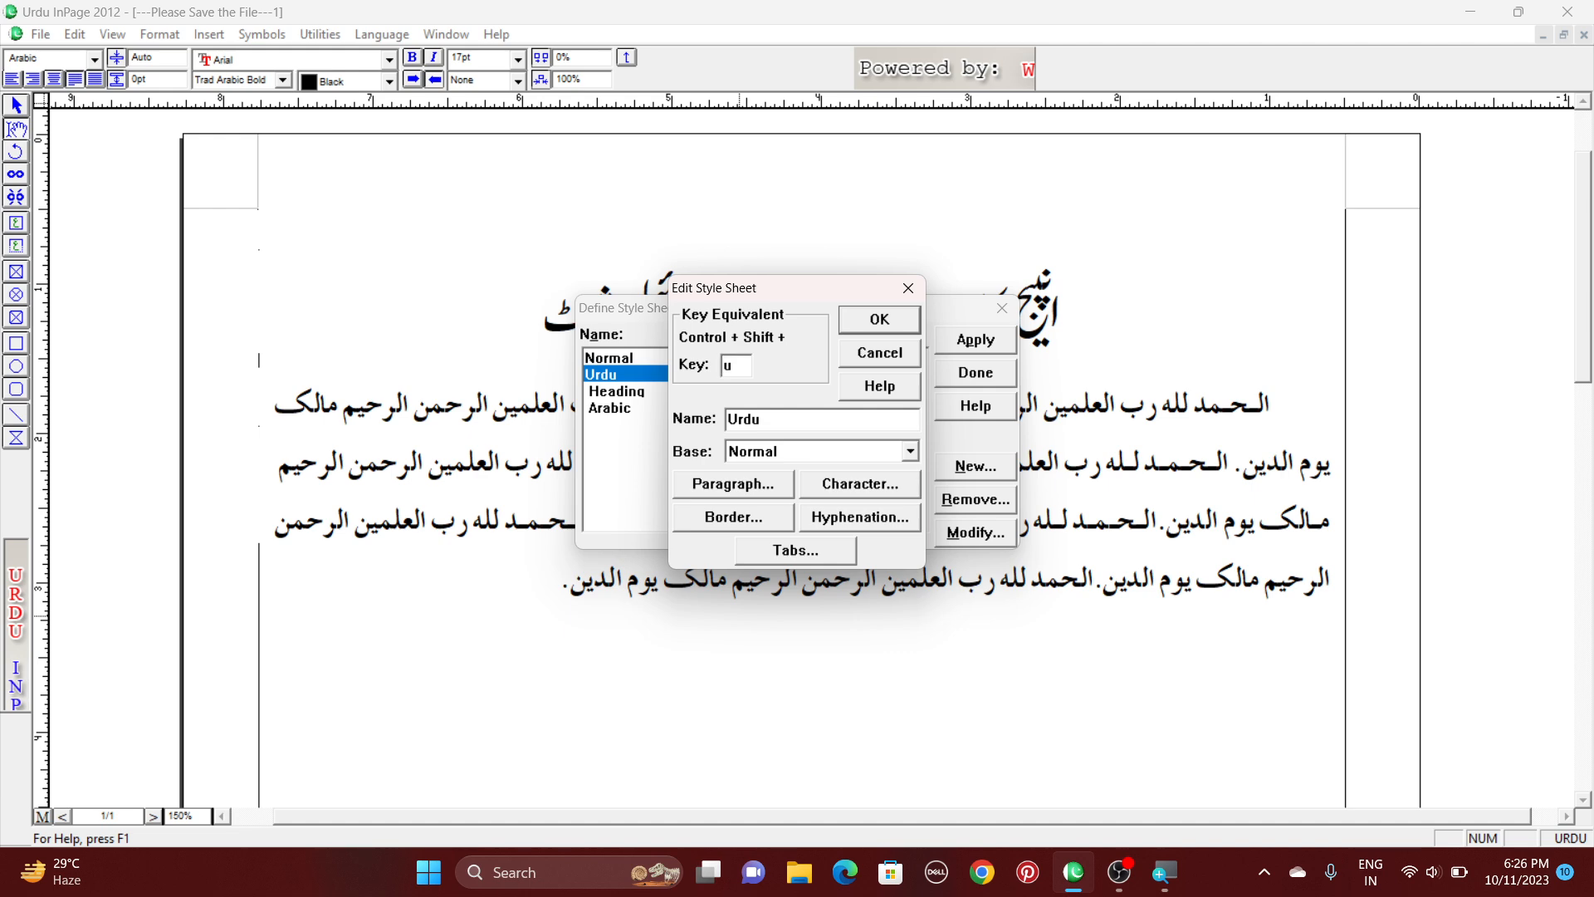
Set the Urdu style's character size to 17.
left_click(848, 483)
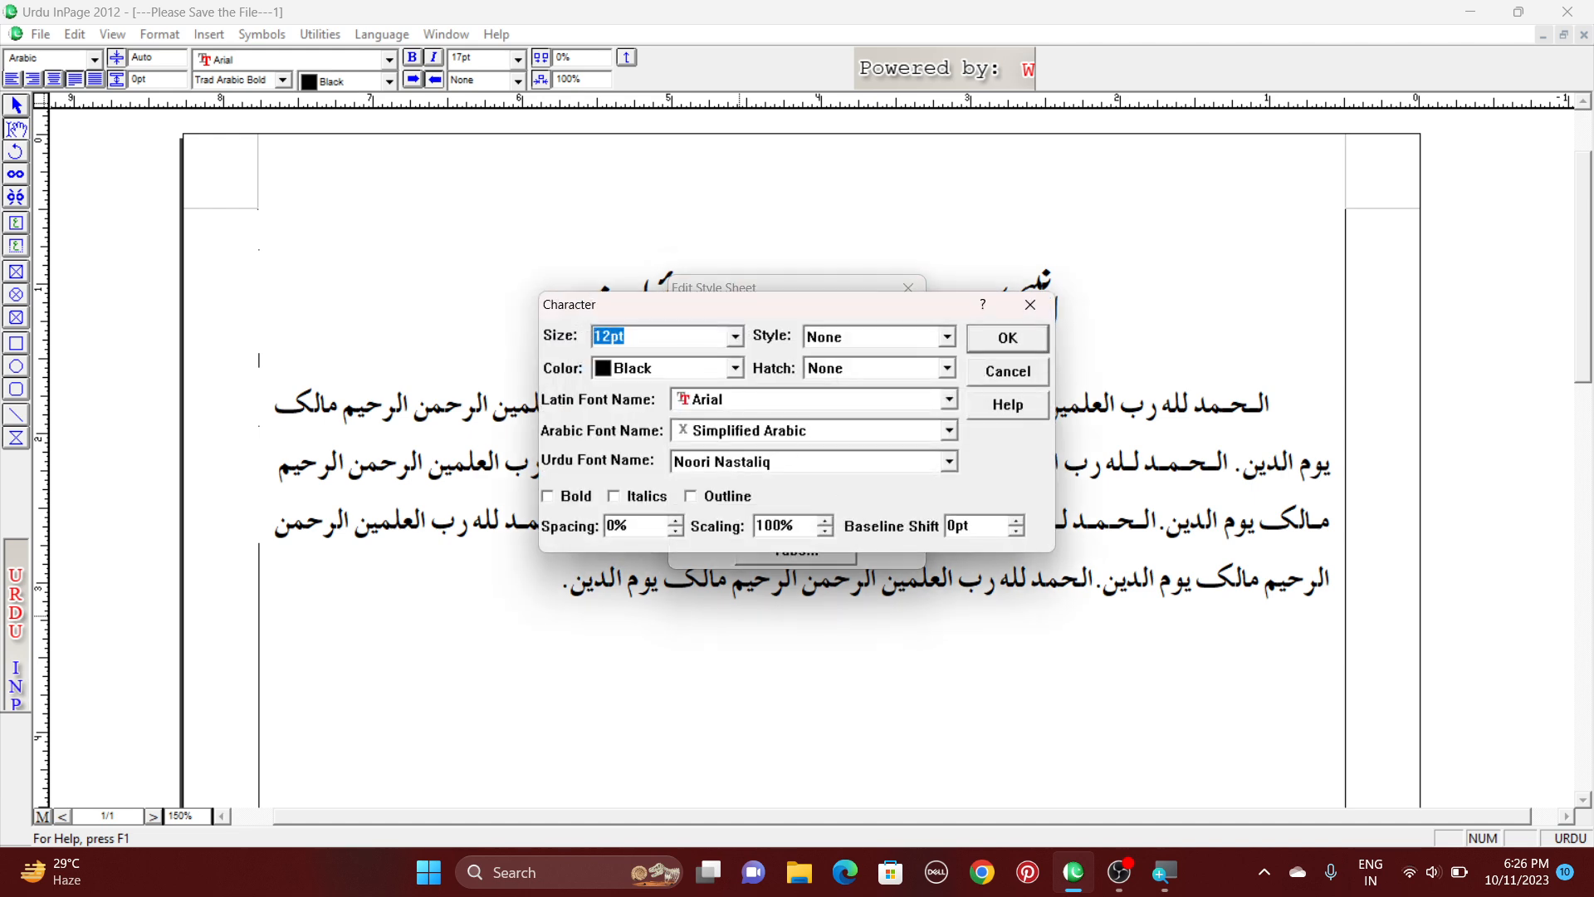
type("17")
left_click(1004, 344)
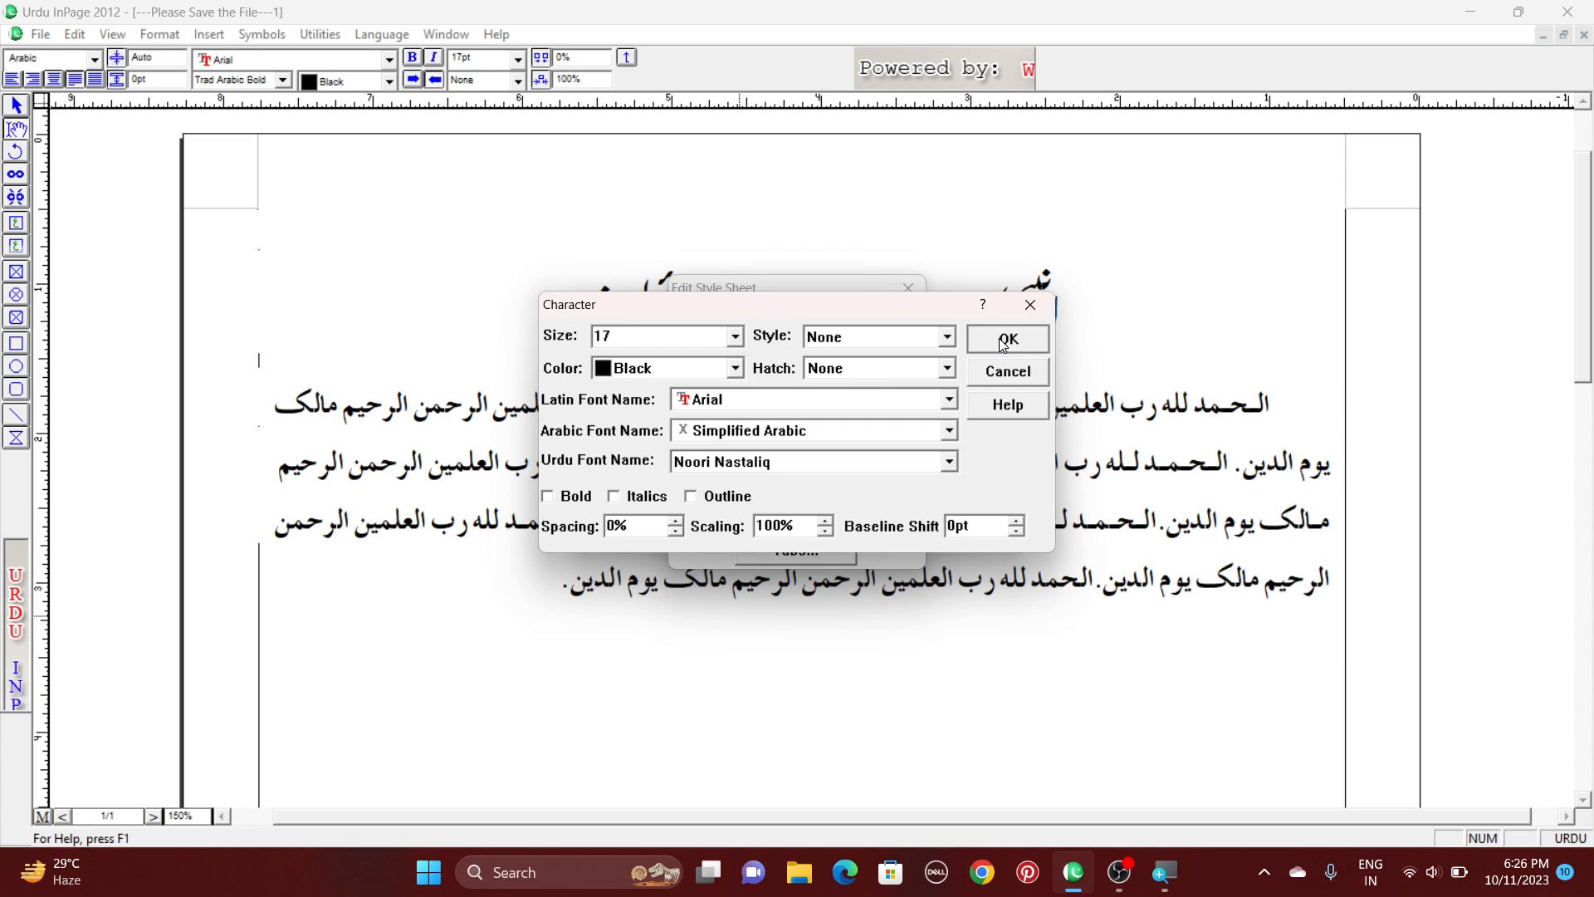
Set the Urdu style's paragraph alignment to Justified, with beginning, end and first-line indents.
left_click(754, 488)
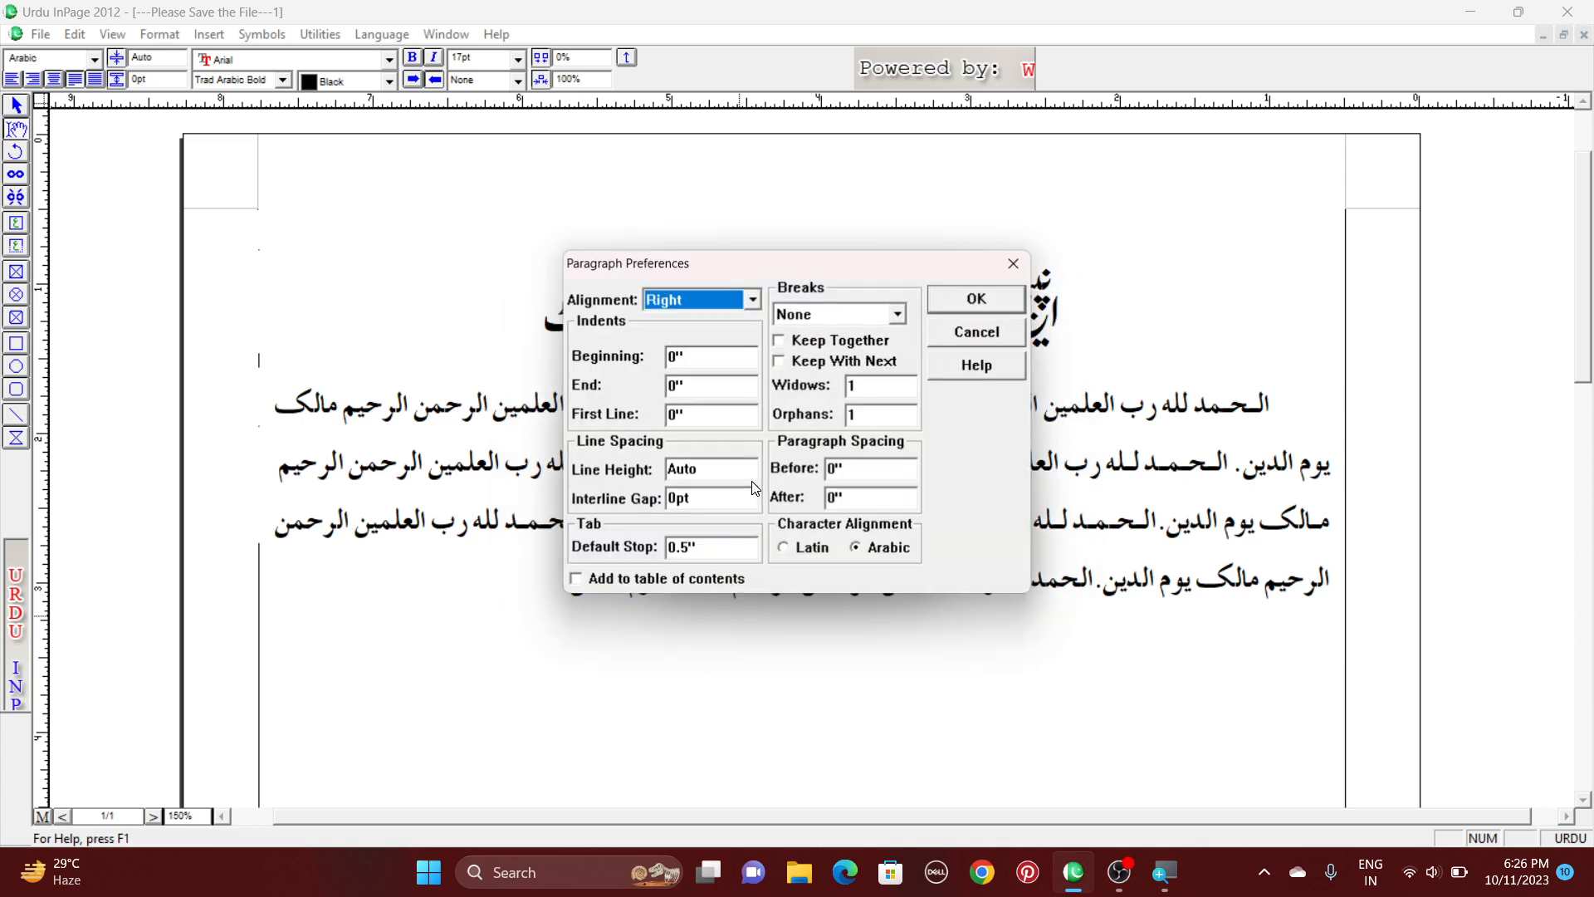
left_click(699, 303)
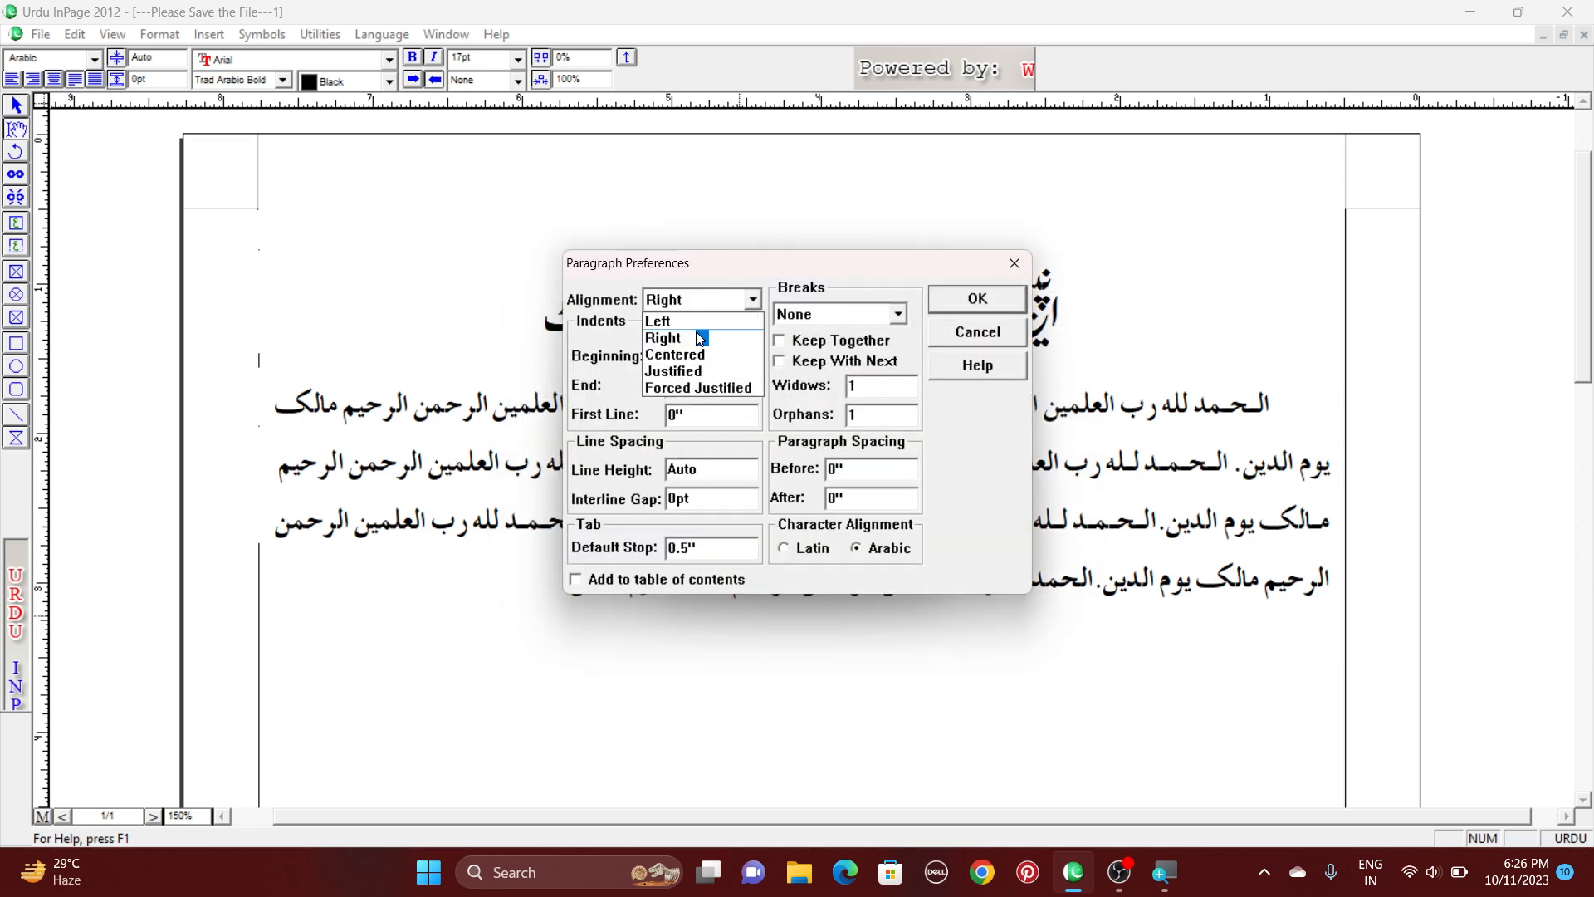
left_click(698, 373)
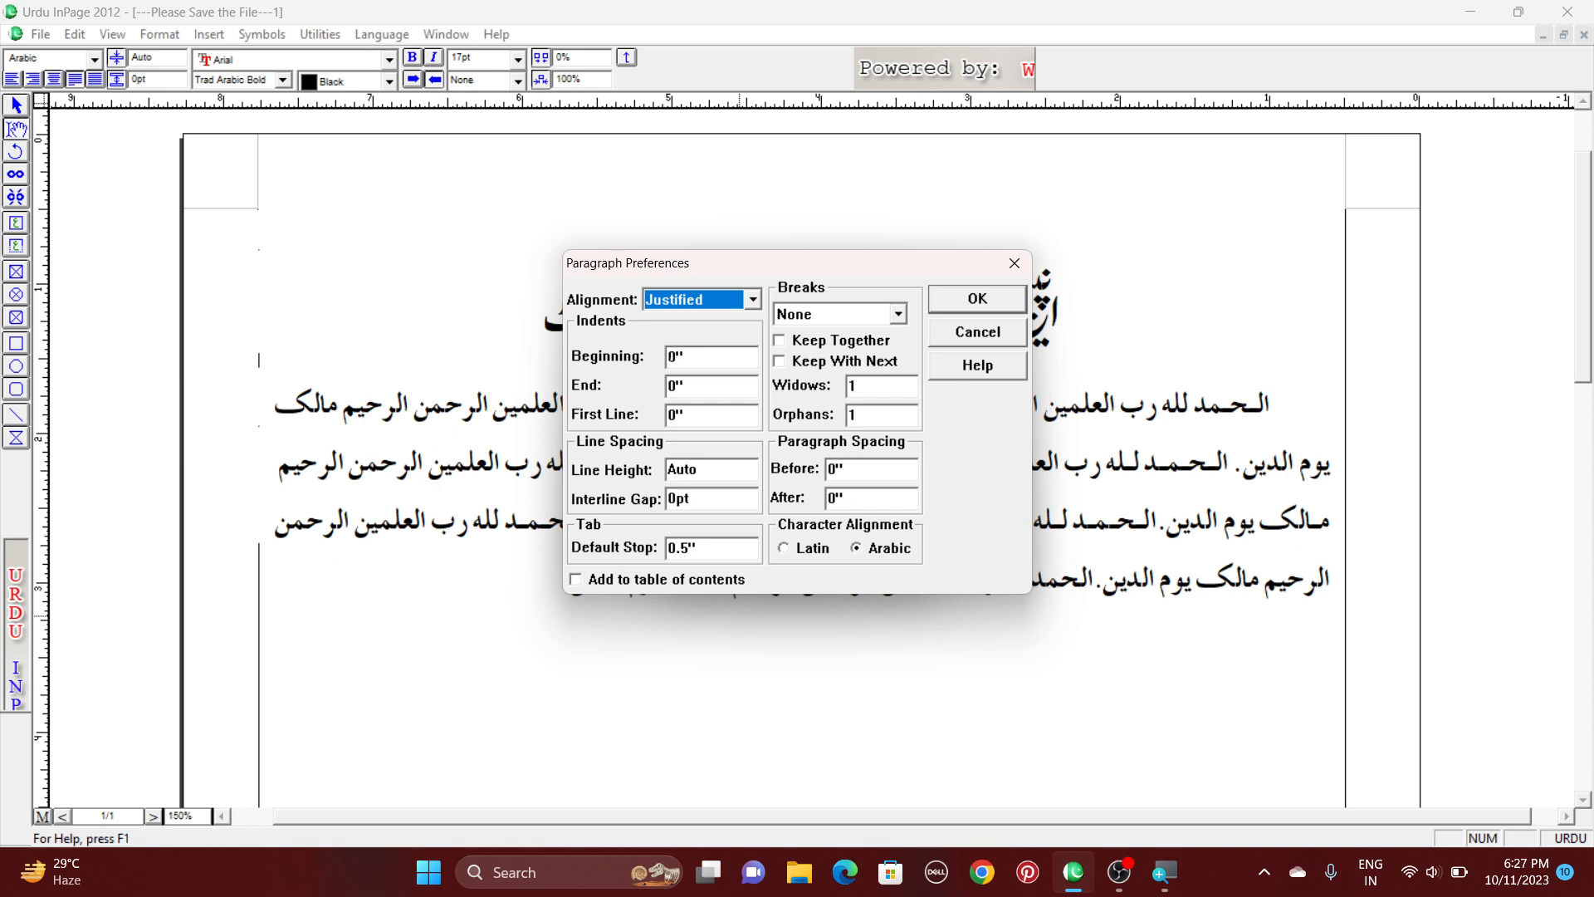
key("Tab")
type(".")
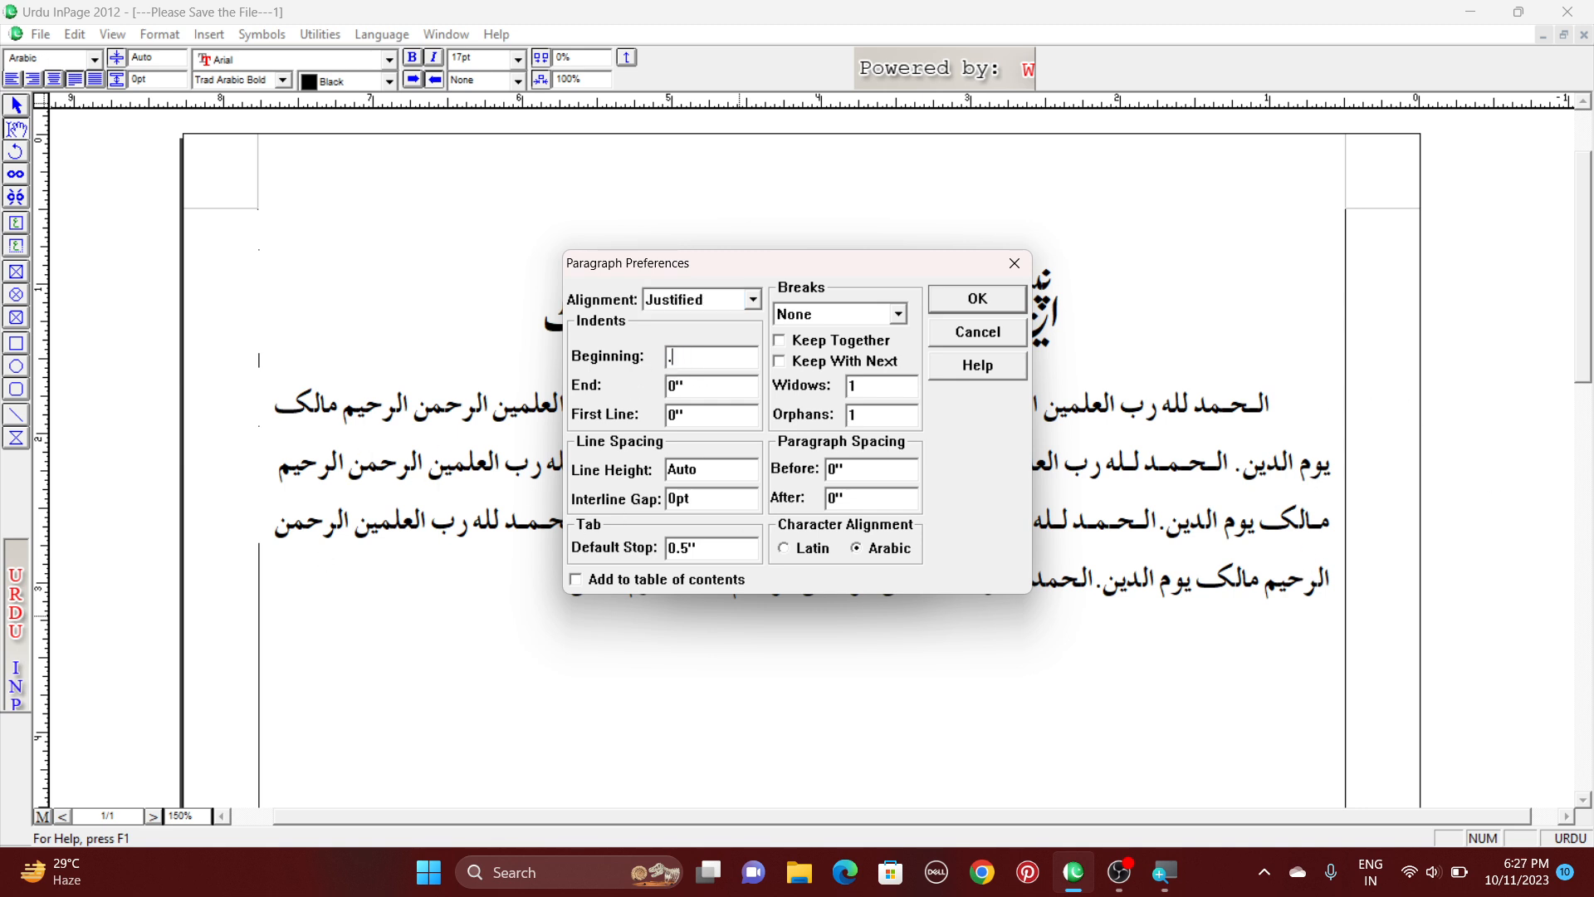
key("Tab")
type(".")
key("Tab")
type(".")
left_click(993, 303)
Save the Urdu style sheet and apply it to a new paragraph below the Arabic text.
left_click(890, 323)
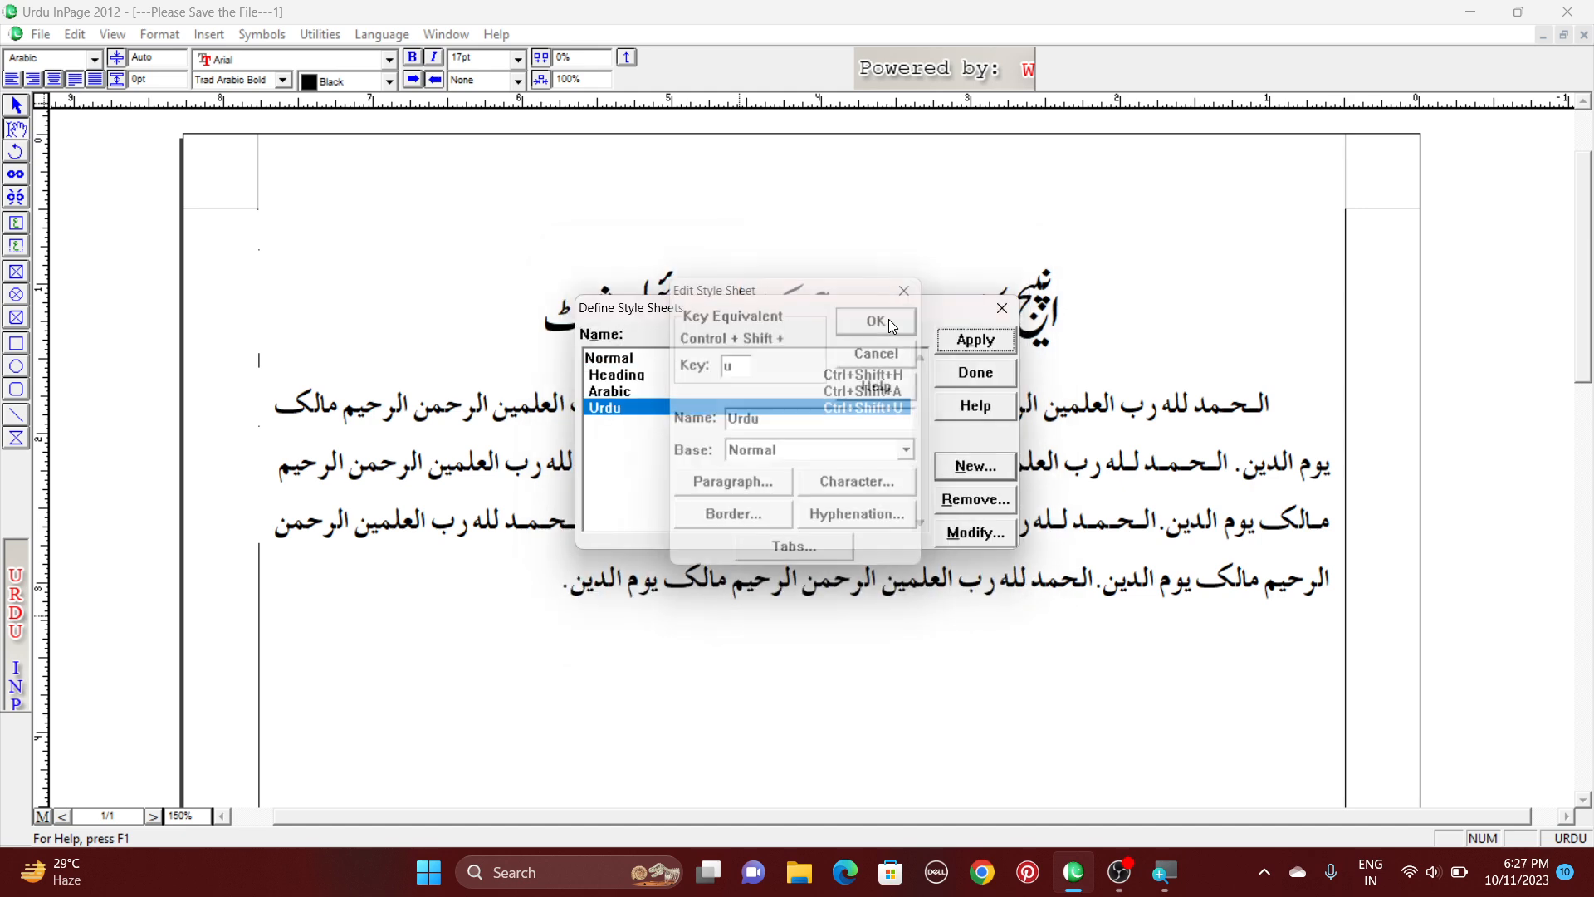
left_click(973, 372)
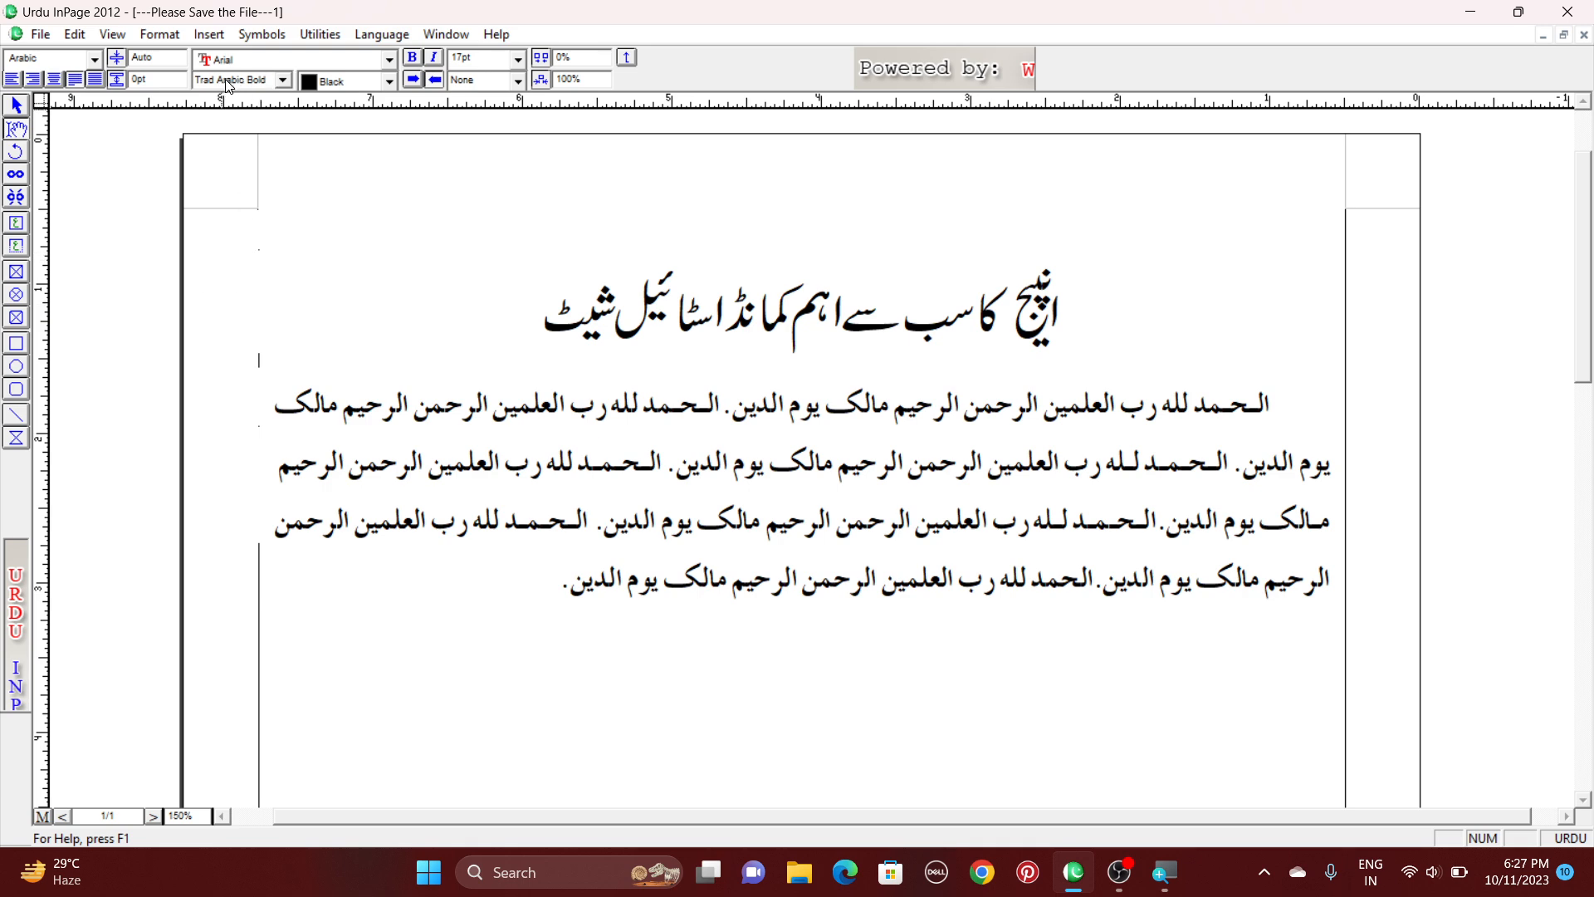
key("Return")
key("F2")
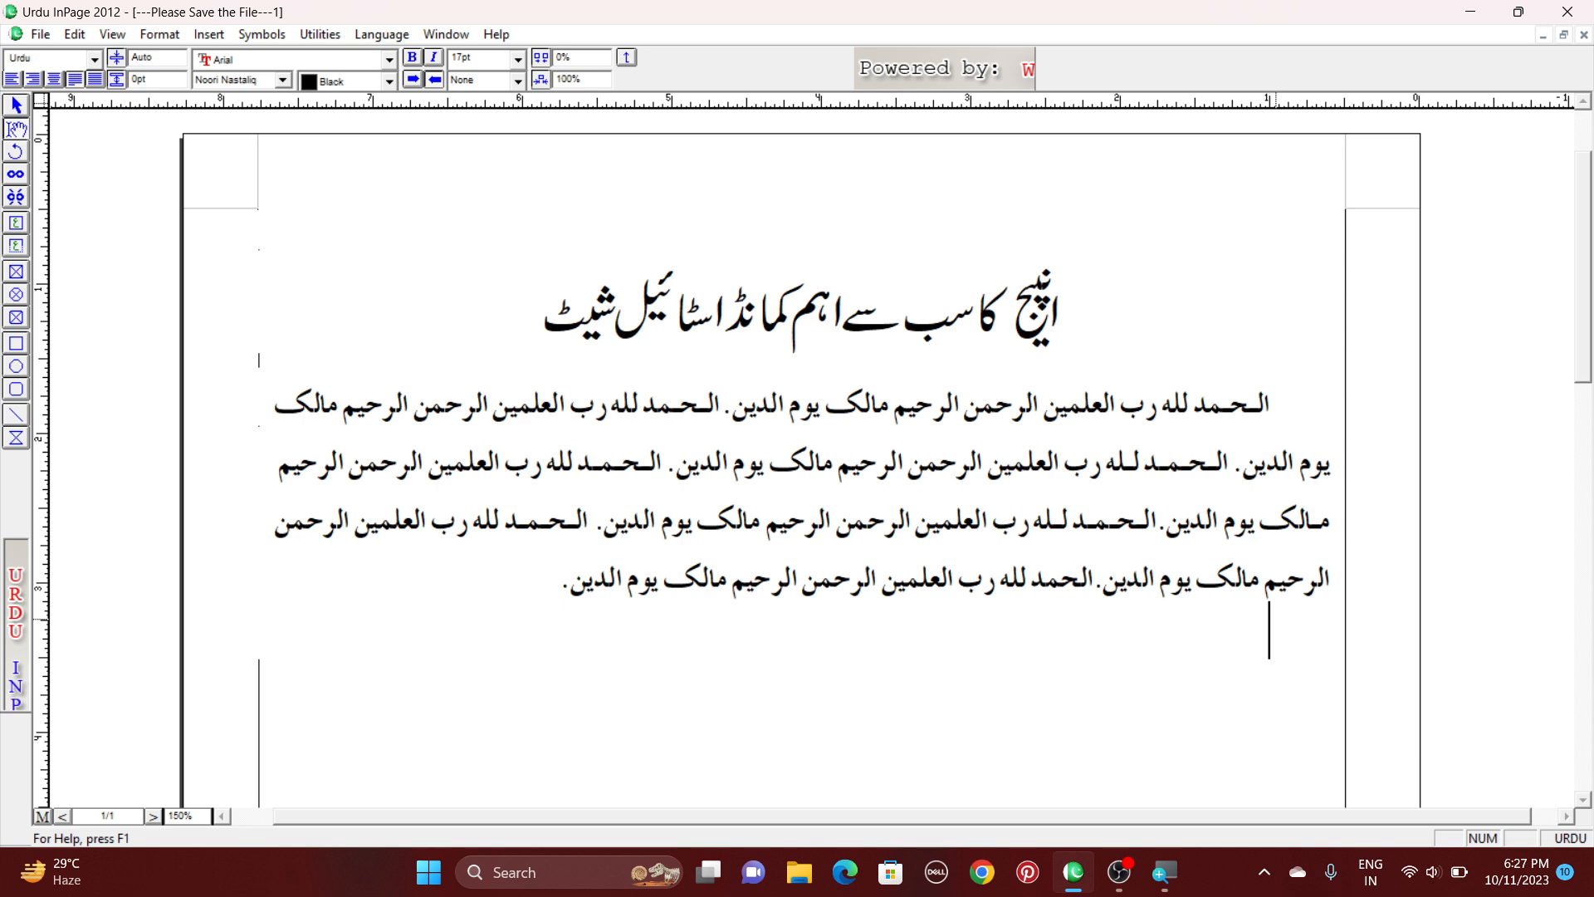
Write the Urdu sentence "انپیج کے سب سے اہم کمانٹ اسٹائیل شیٹ کے بارے میں جانیے !" in the new paragraph.
type("انپیج کےسب")
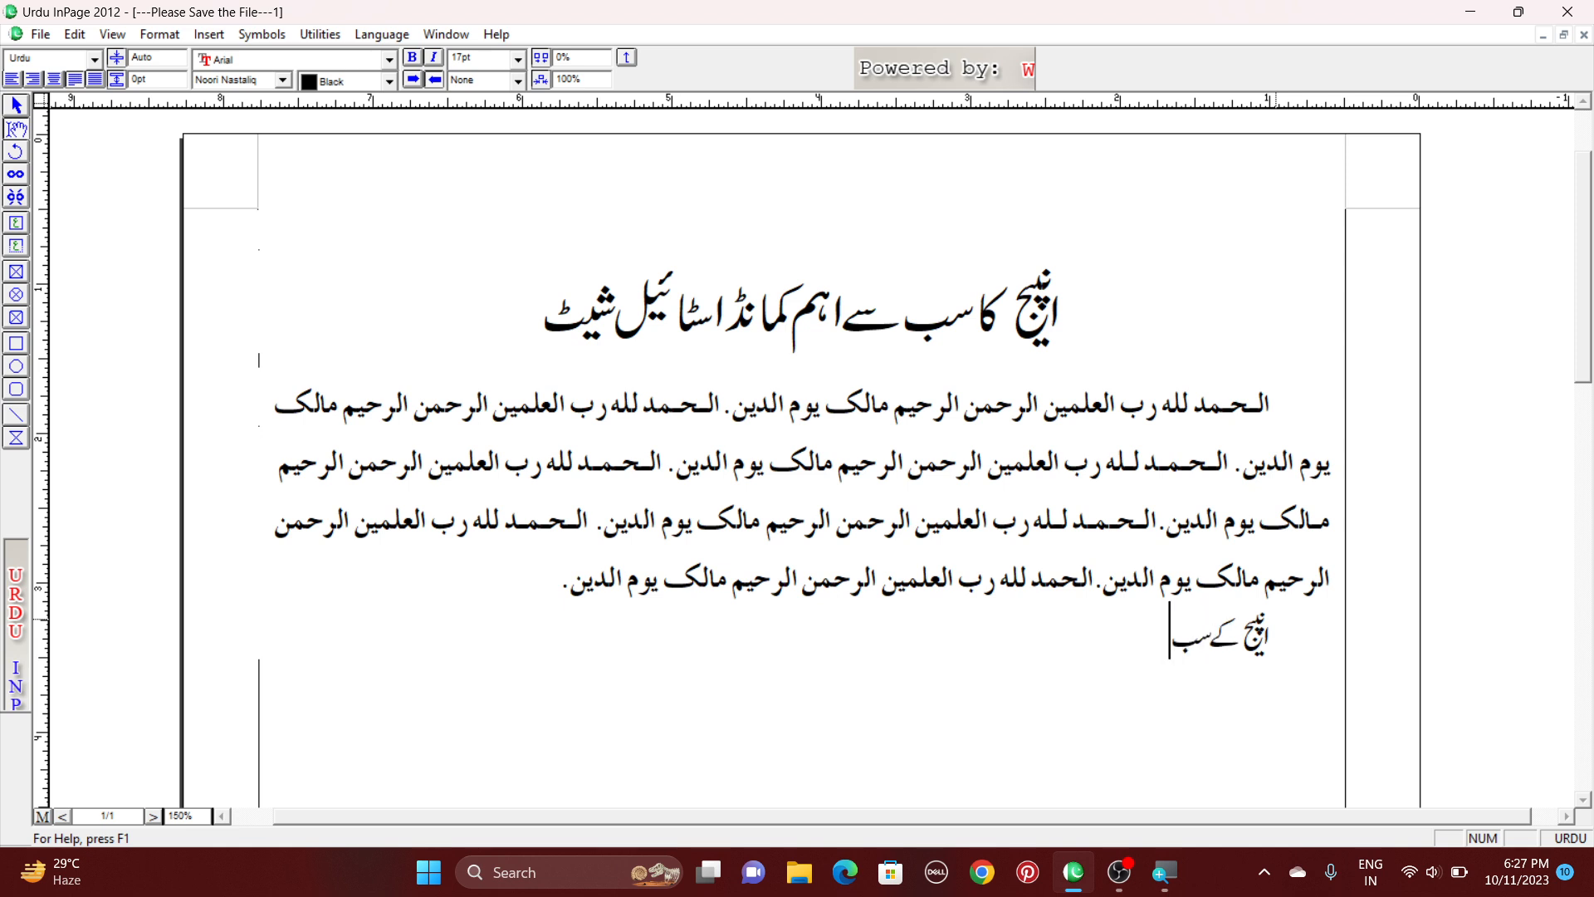
type(" سے اہم")
key("BackSpace")
key("BackSpace")
type("م ج")
key("BackSpace")
type("کمج")
key("BackSpace")
type("ان،")
key("BackSpace")
type("ٹ اسٹائیک")
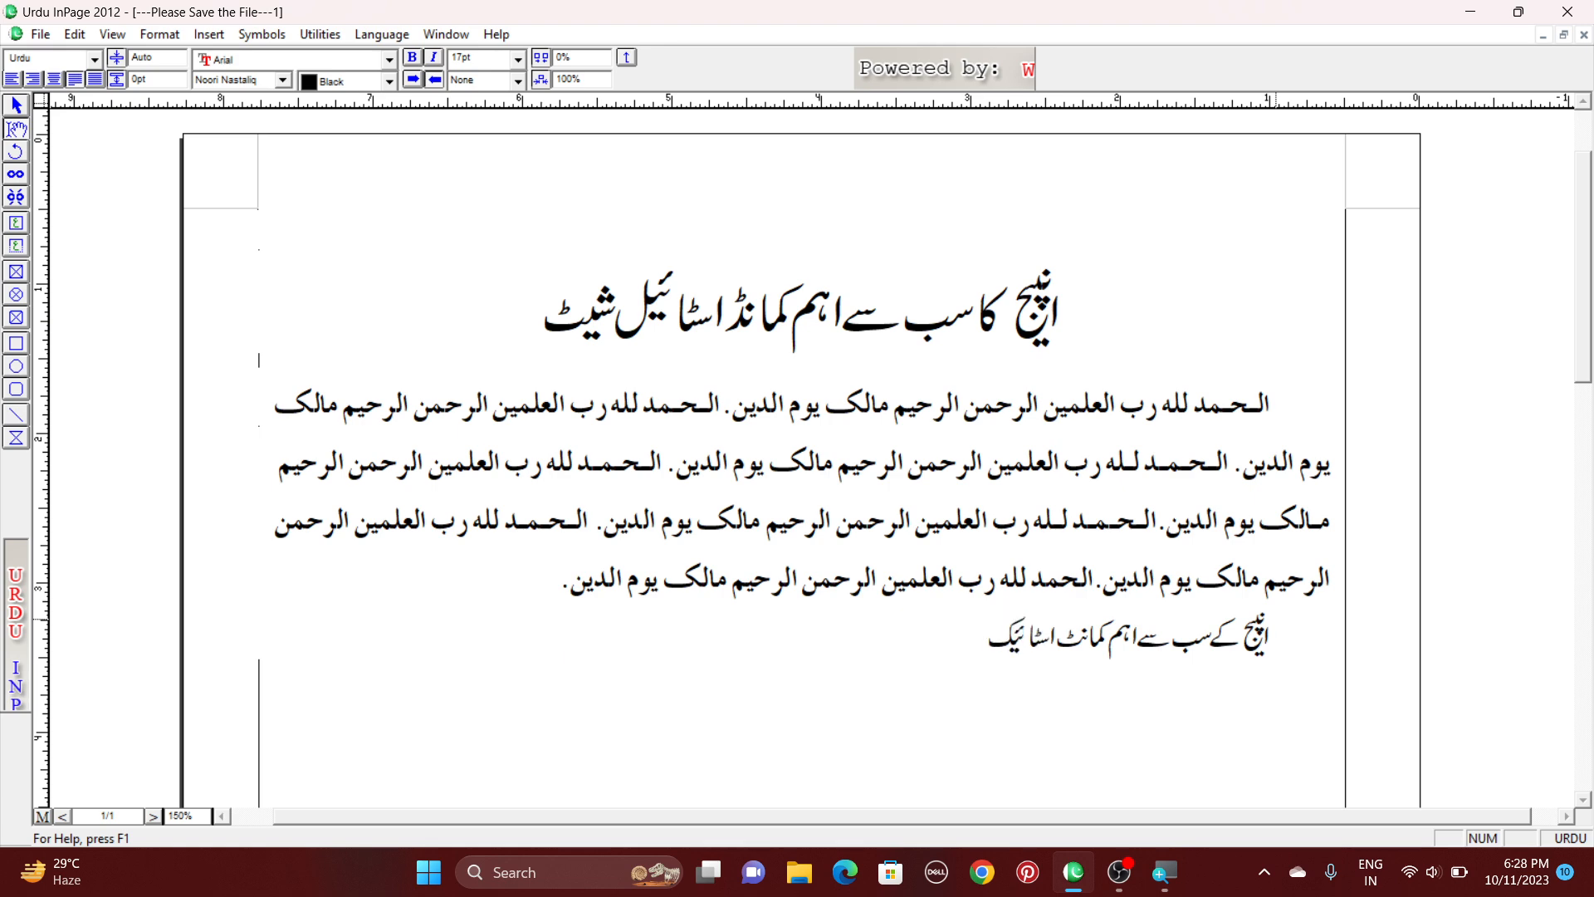
key("BackSpace")
type("ل شیٹ کے")
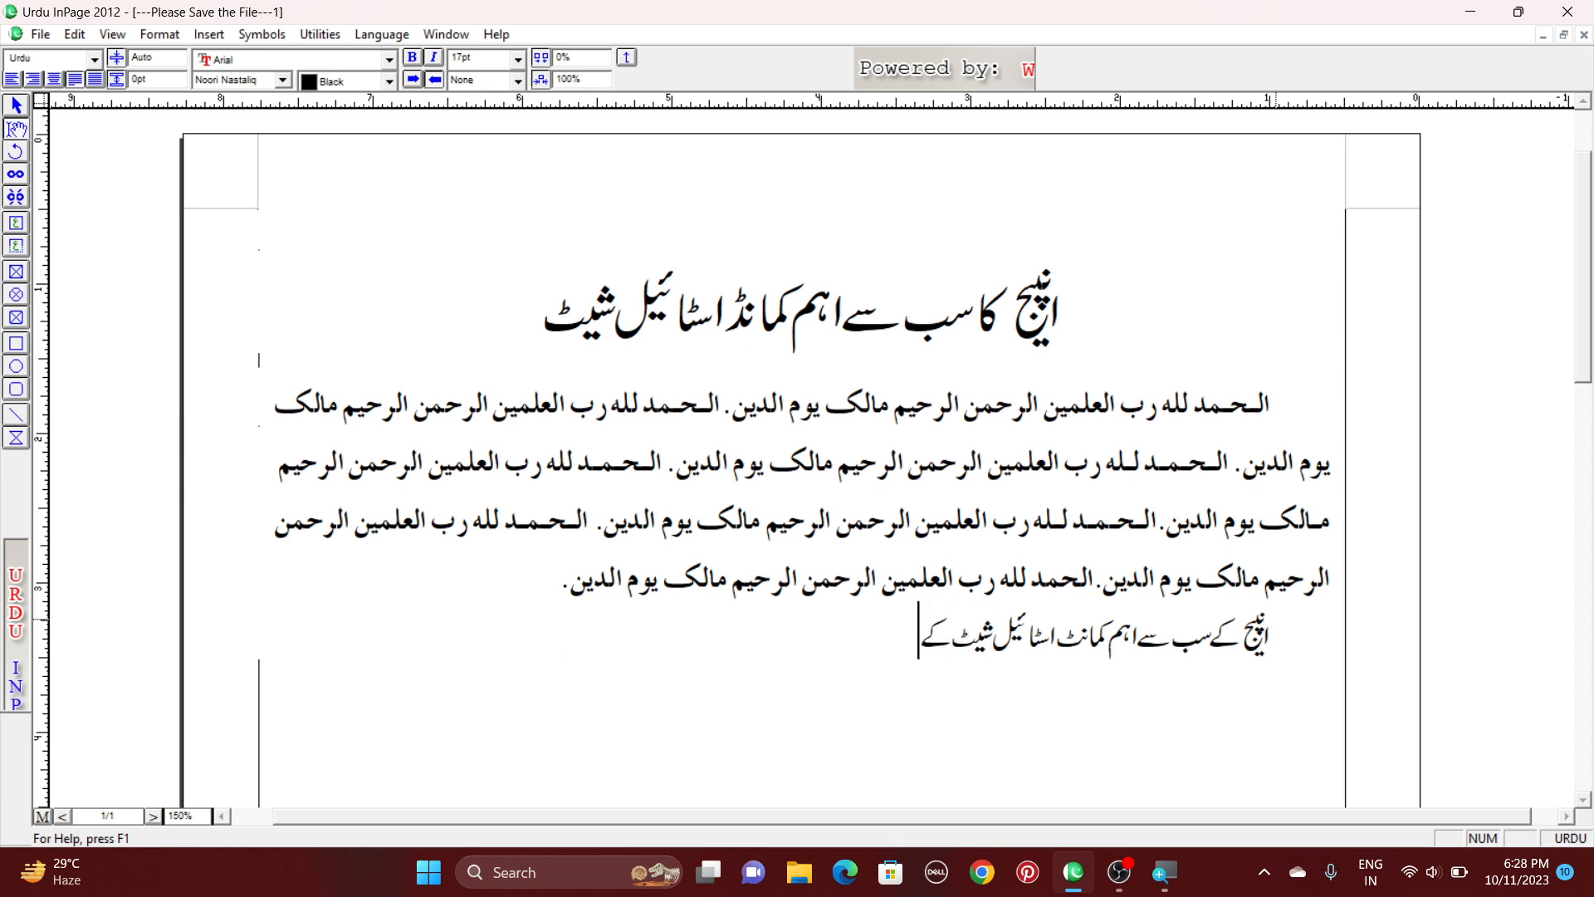
type(" بارے میں جانیے")
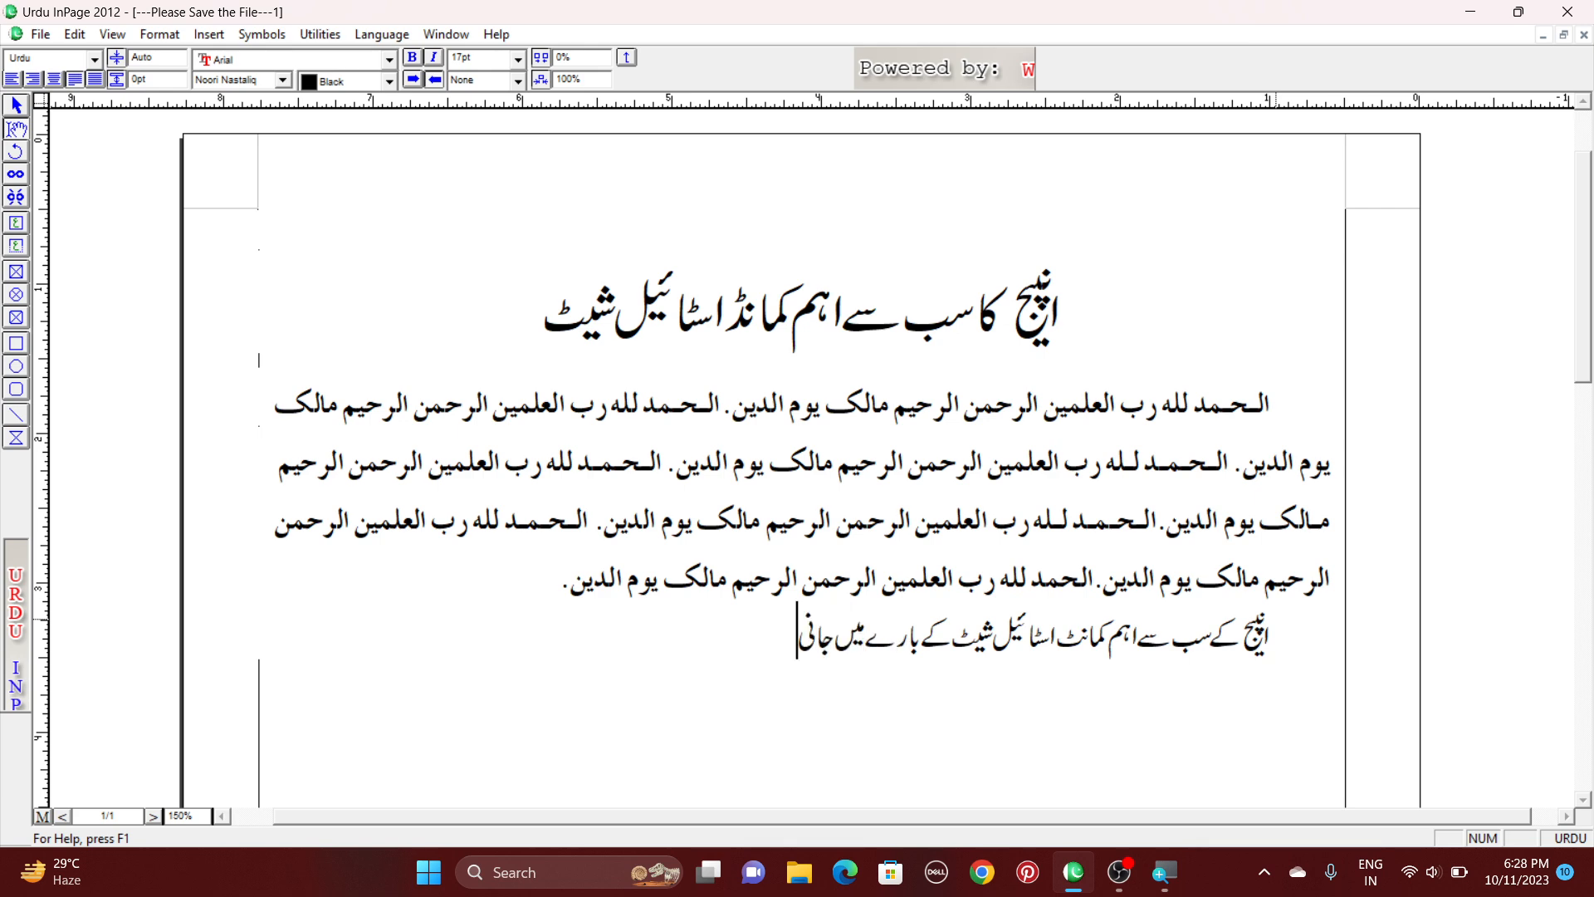
type("!")
Copy the Urdu sentence and paste it repeatedly after itself to build a paragraph of eight lines.
left_click_drag(744, 638, 1328, 652)
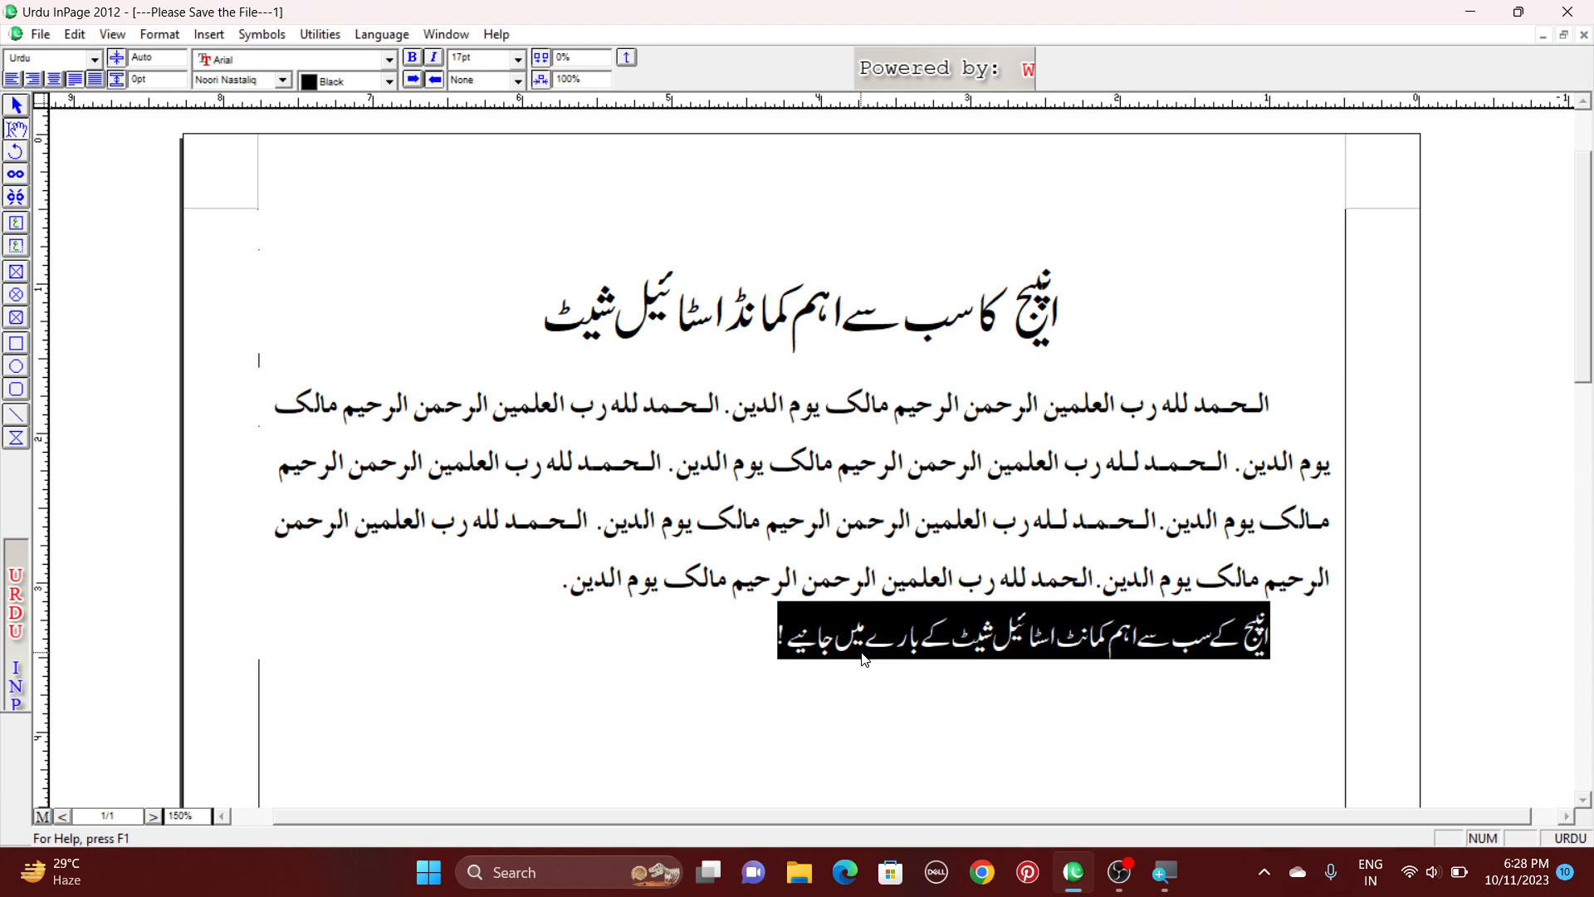
left_click(812, 660)
key("ctrl+v")
key("ctrl+v")
key("ctrl+v")
key("ctrl+v")
key("ctrl+v")
key("ctrl+v")
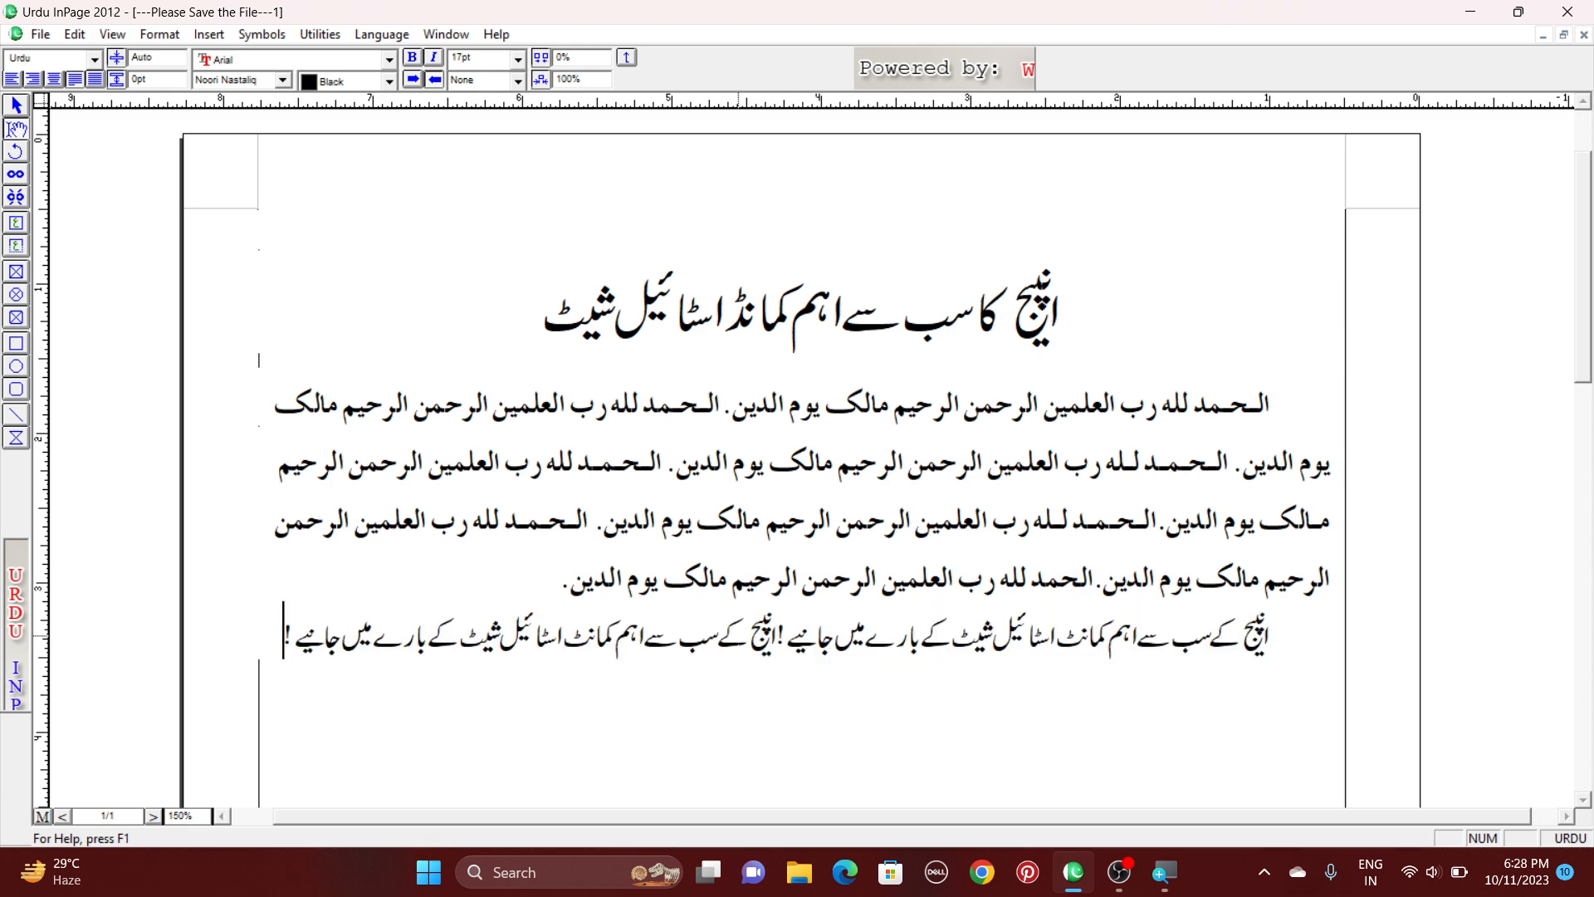
key("ctrl+v")
key("ctrl+v")
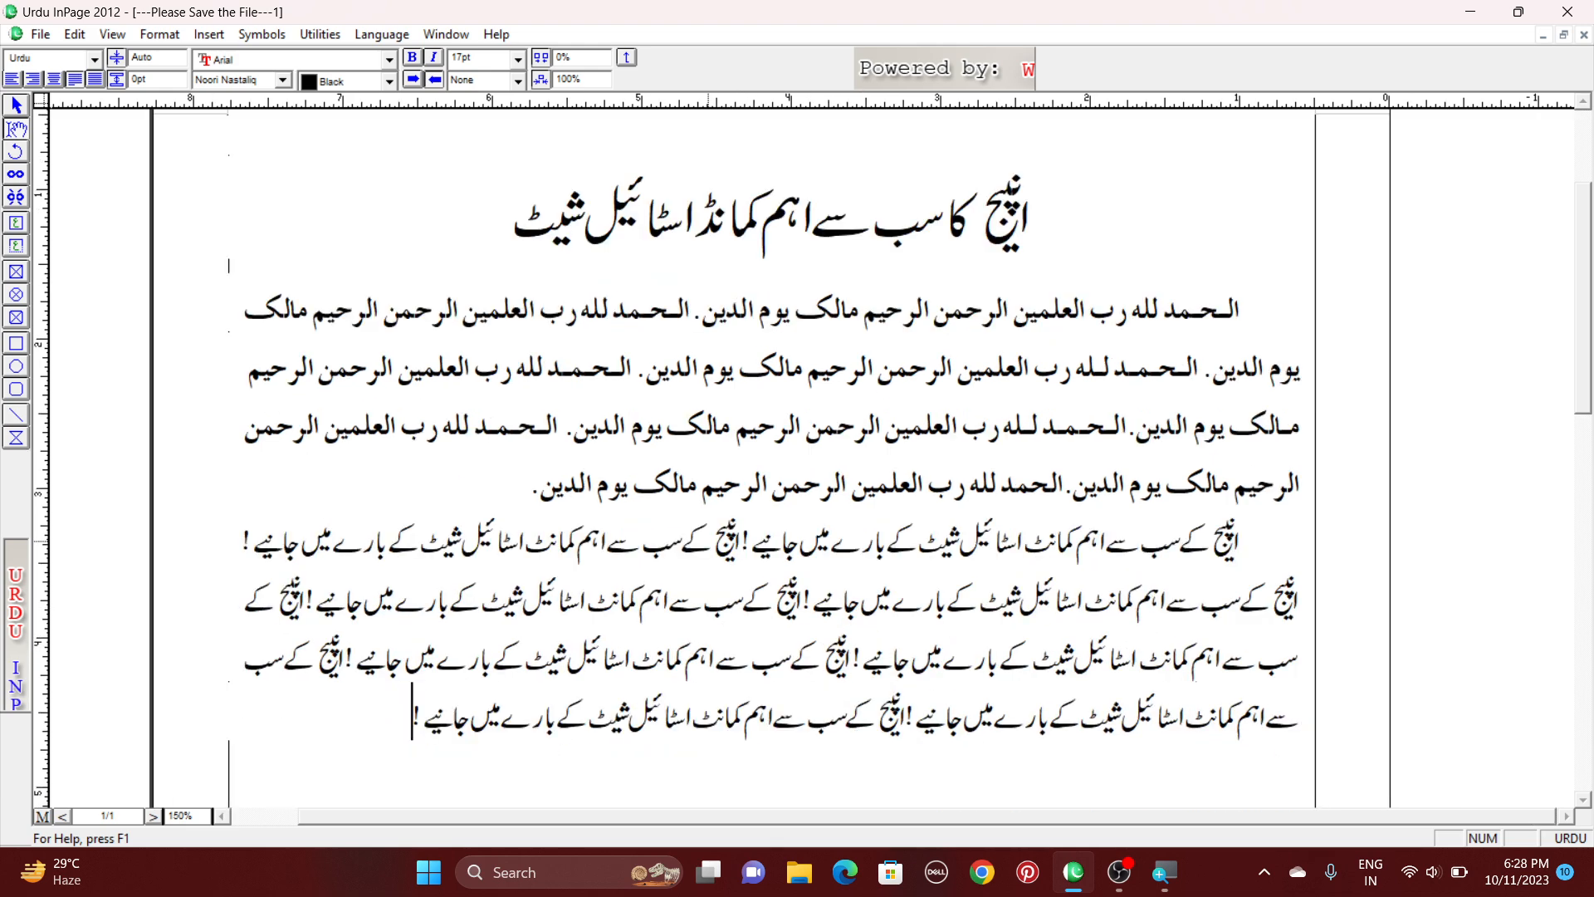
key("ctrl+v")
key("ctrl+v")
type("انچ کے سب سے اہم کمانٹ اسٹائل شیٹ کے بارے میں جانیے!")
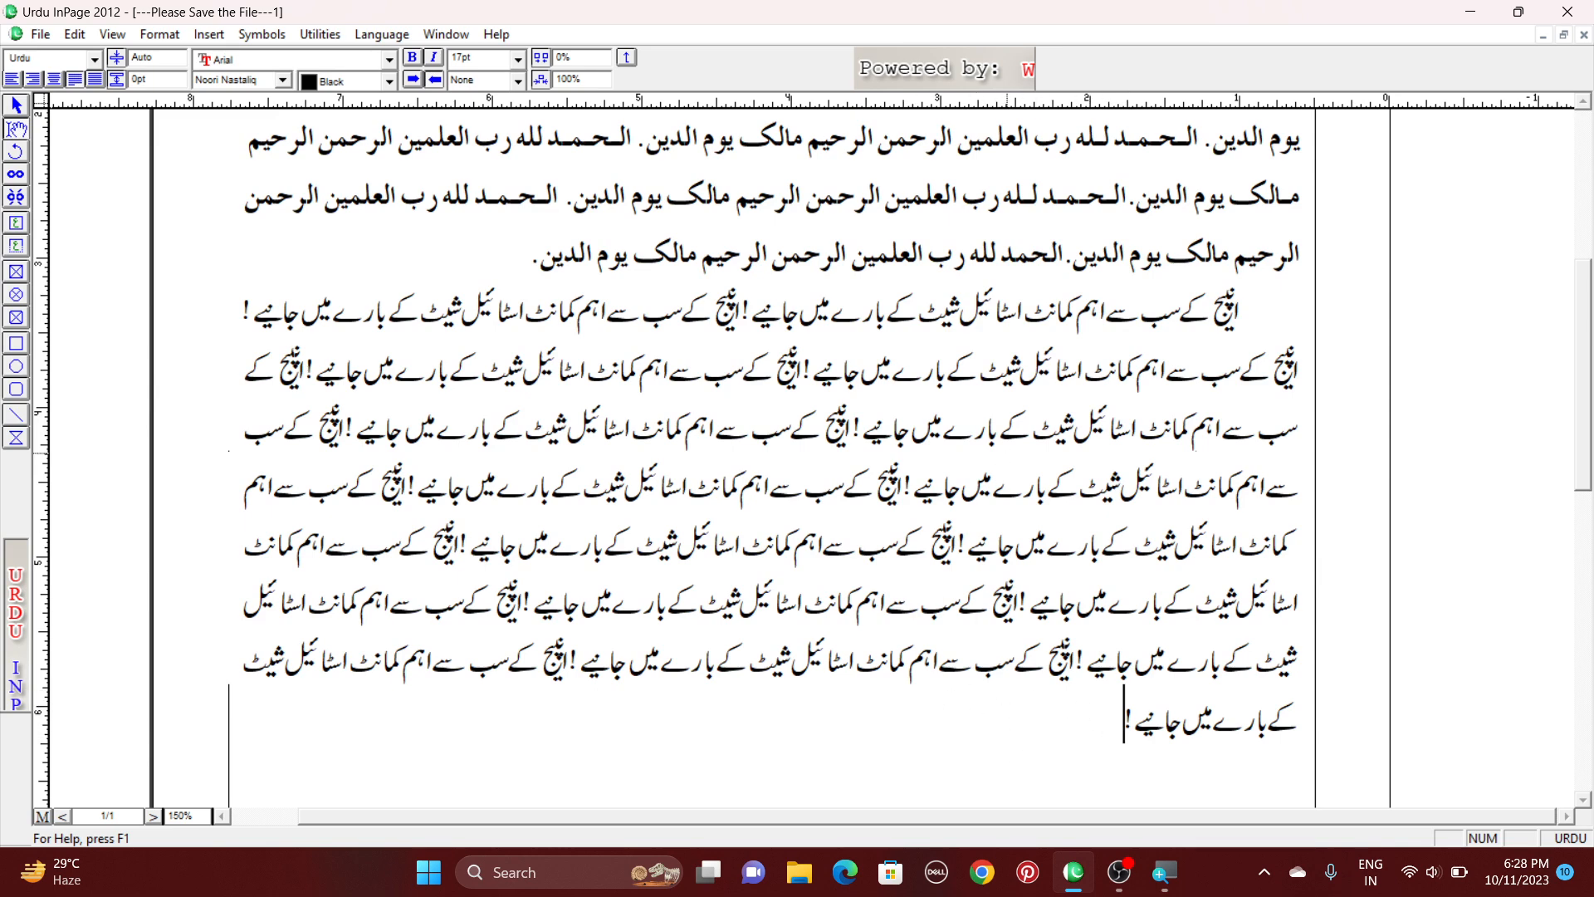
right_click(863, 454)
right_click(826, 406)
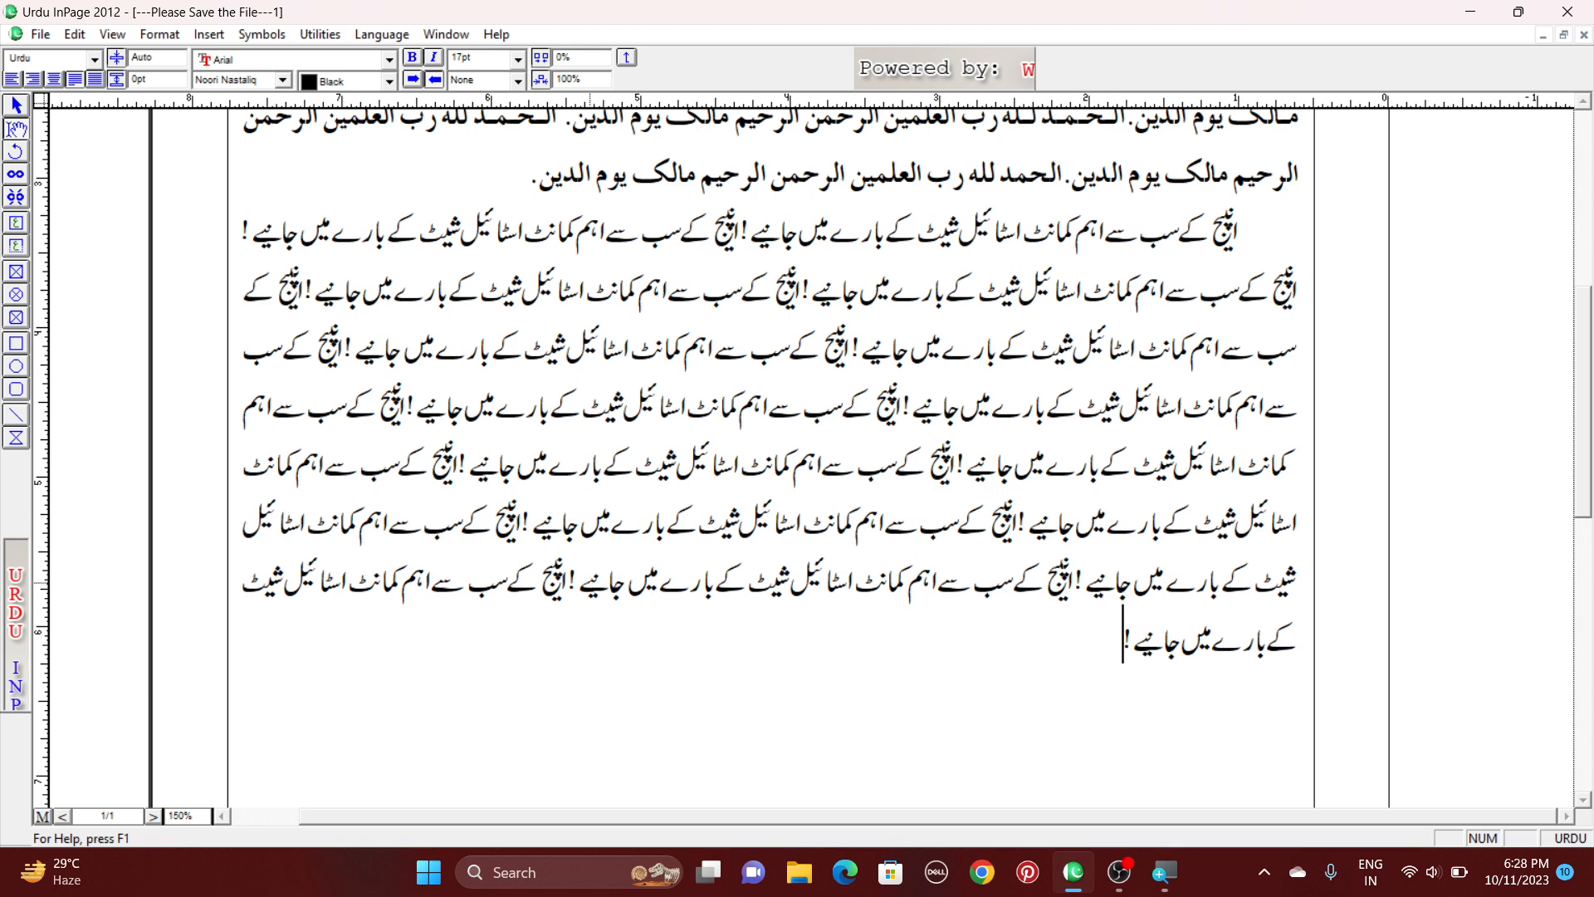
key("ctrl+0")
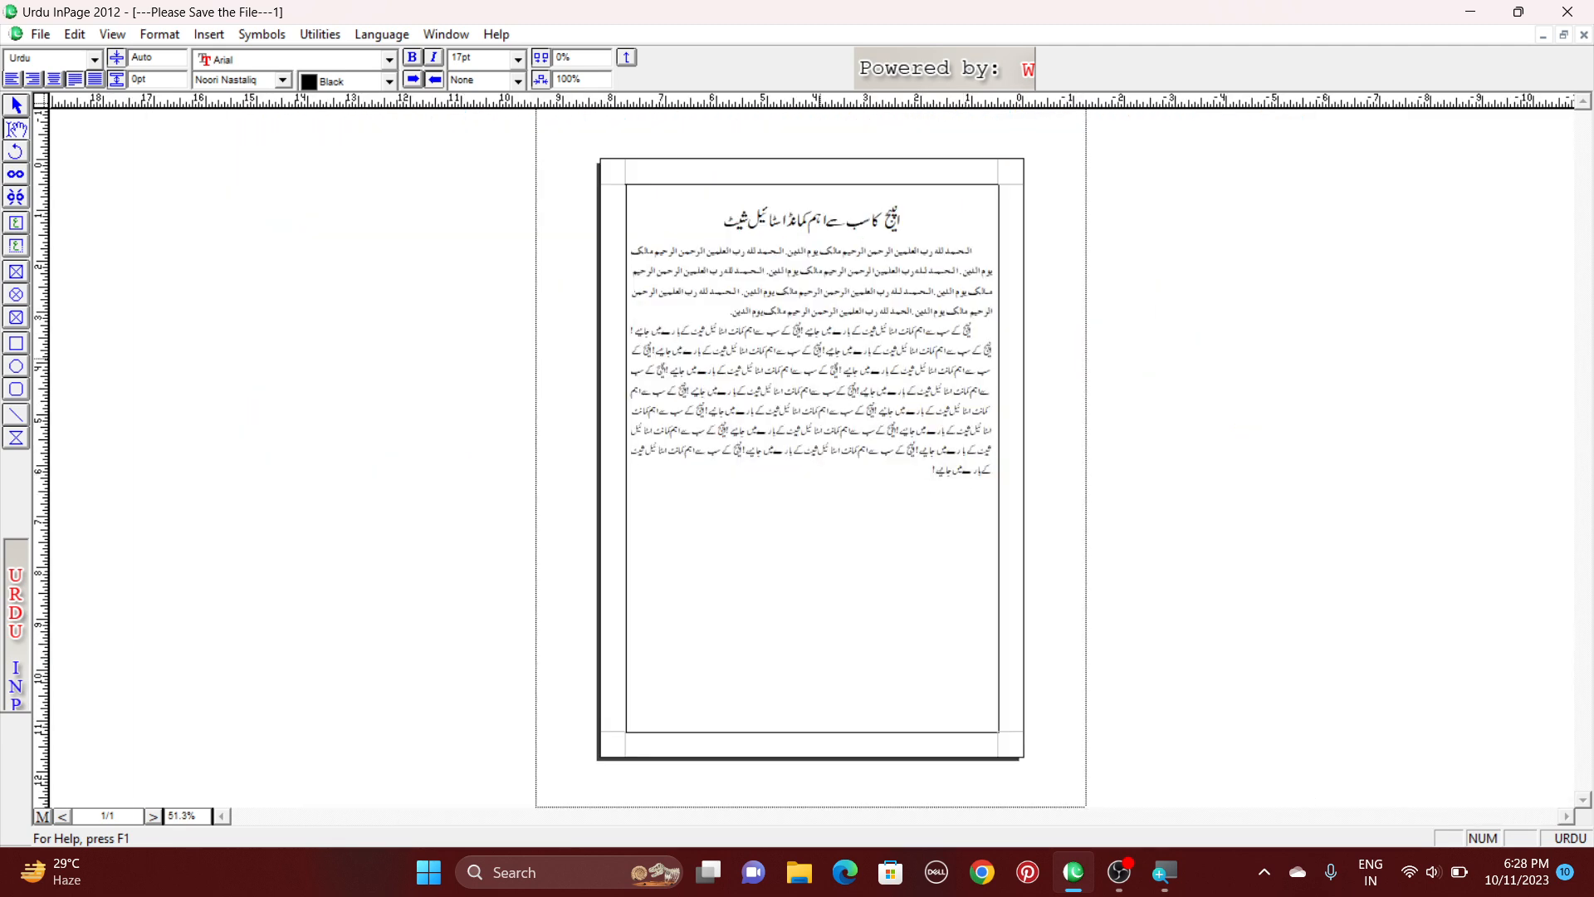
key("ctrl+1")
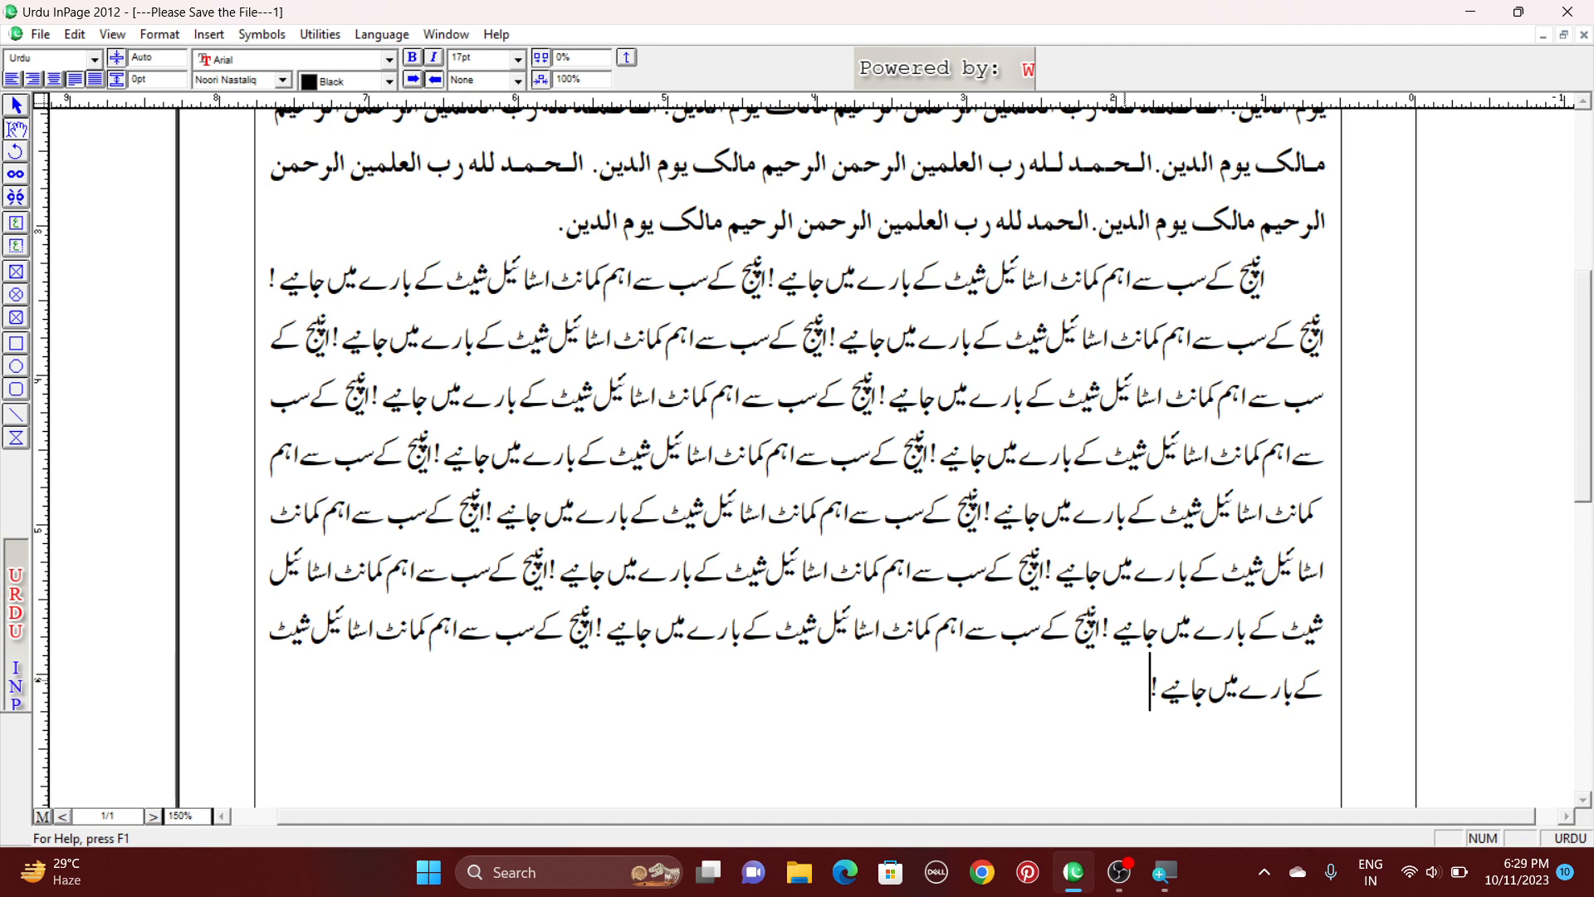
Start a paragraph below the Urdu text and create a style sheet named Zimni with shortcut letter z.
key("Return")
left_click_drag(1583, 471, 1583, 529)
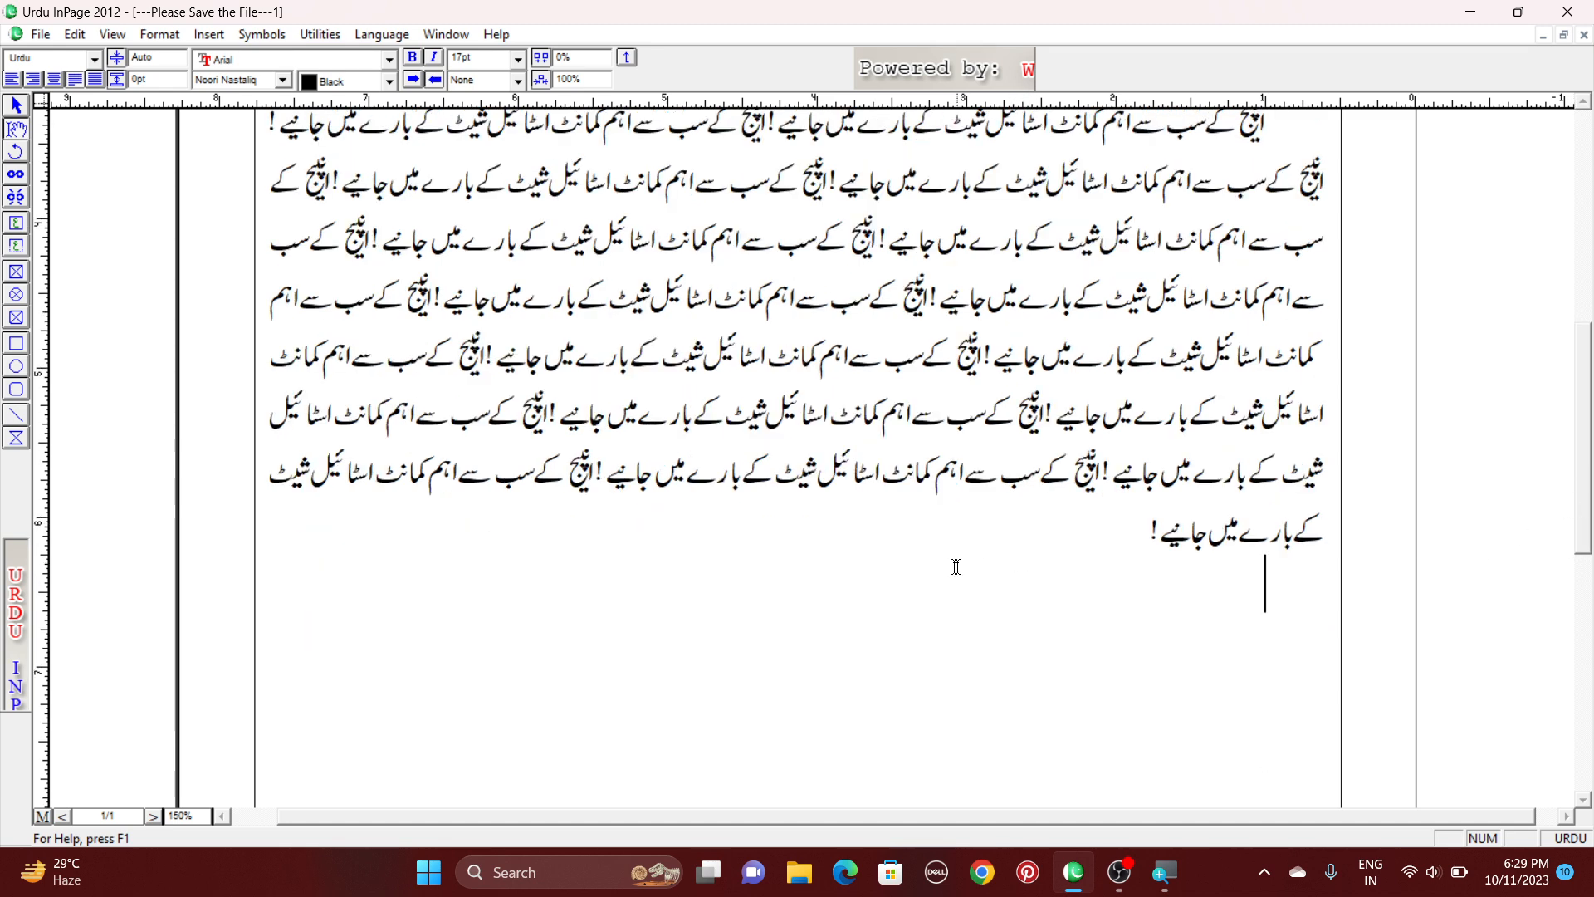
key("F11")
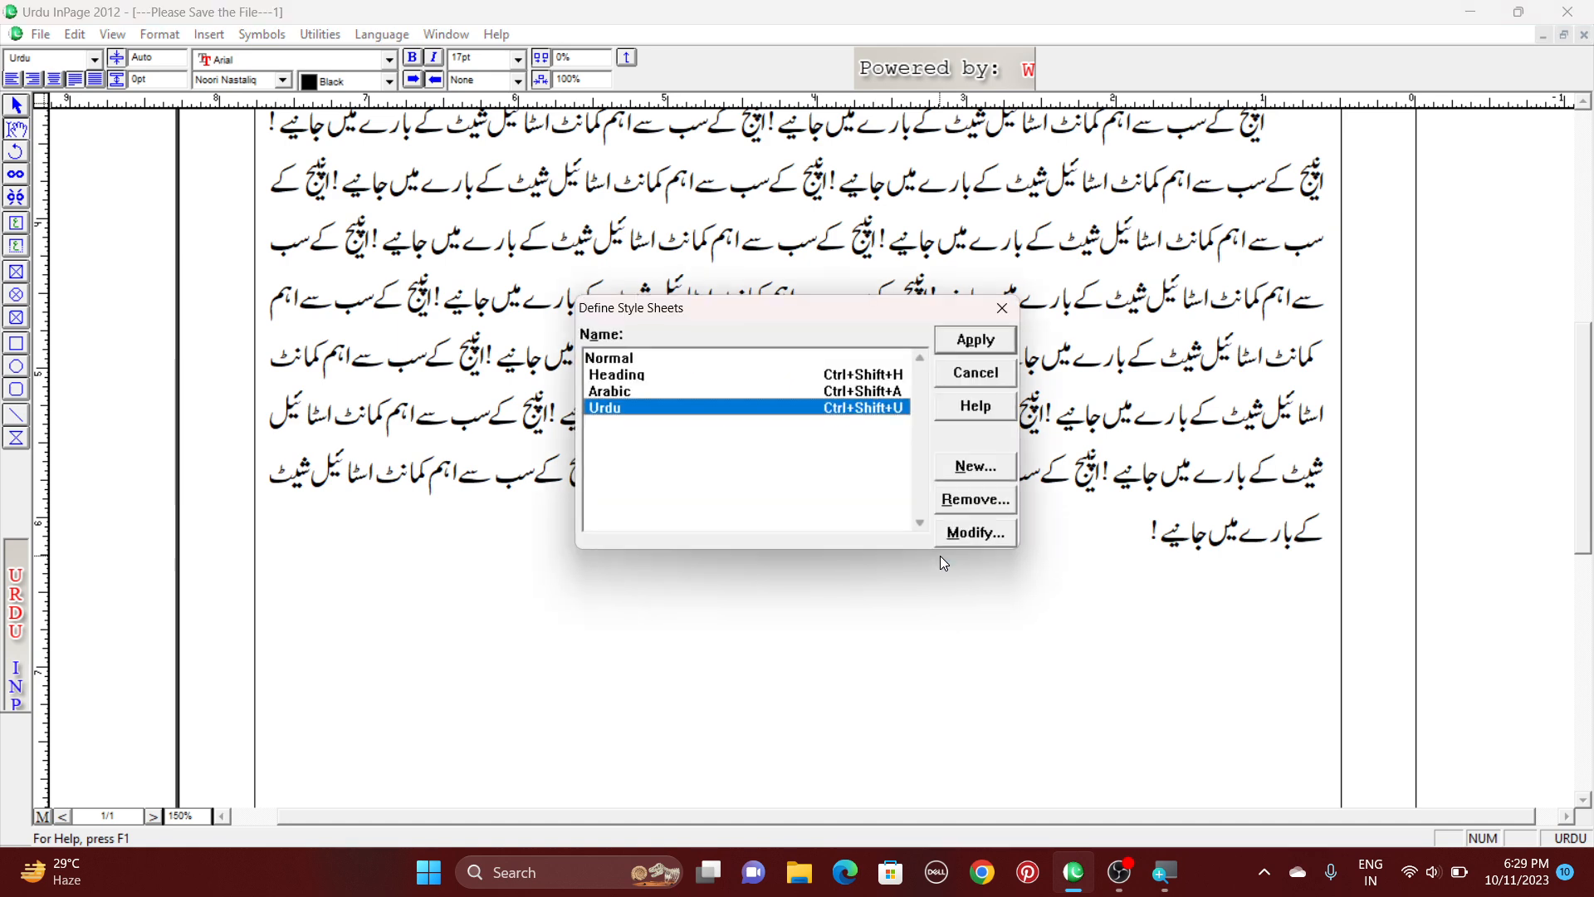
left_click(1000, 467)
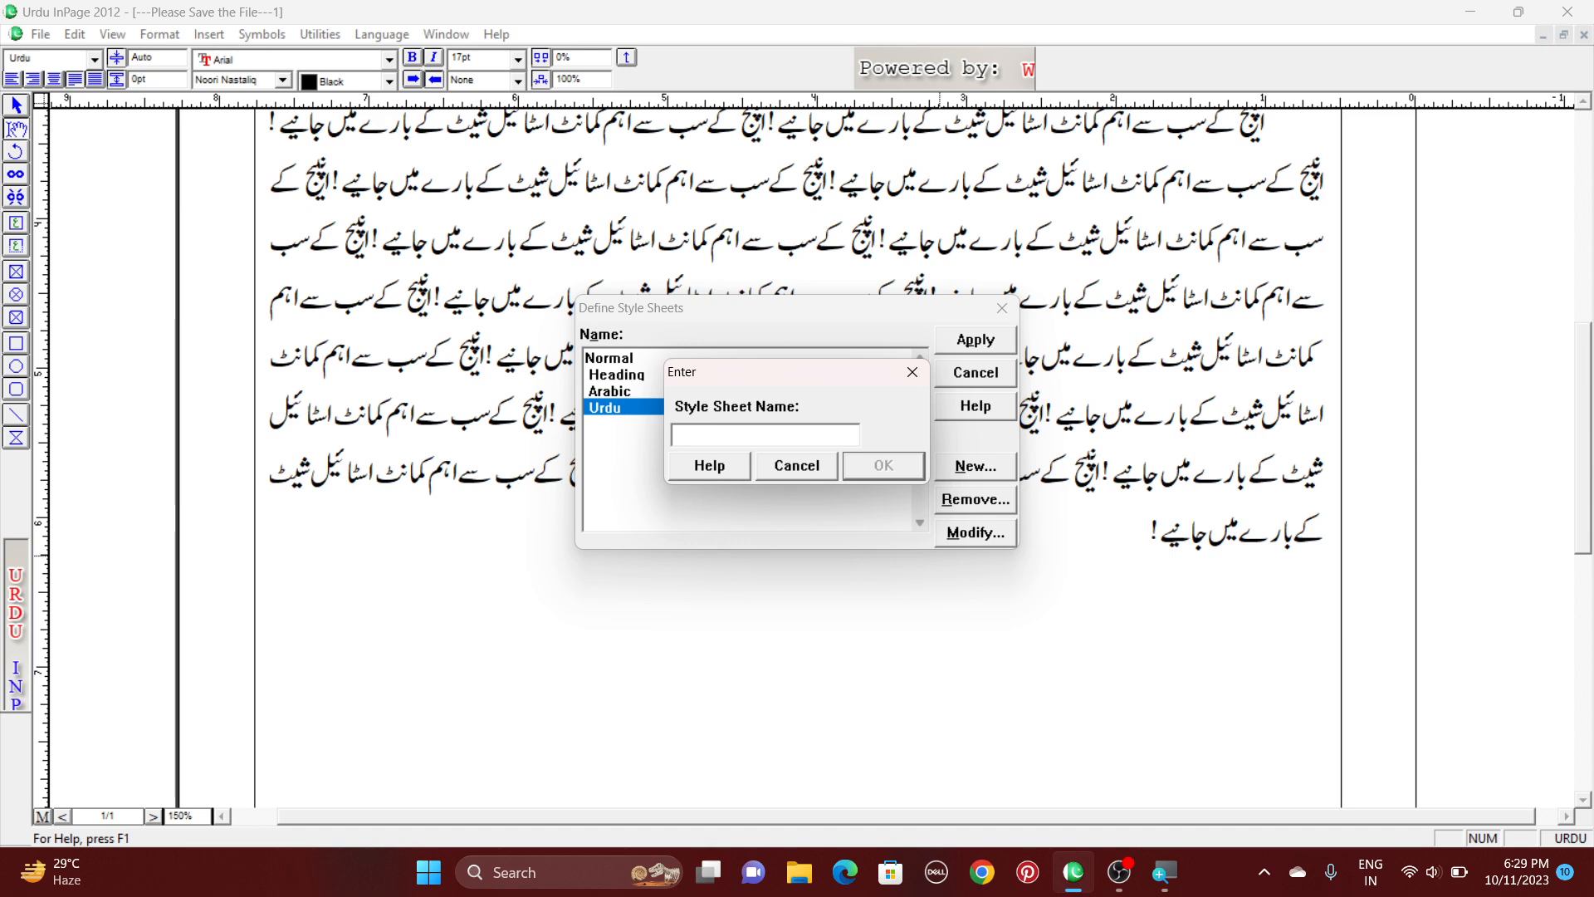
type("Zimni")
left_click(899, 471)
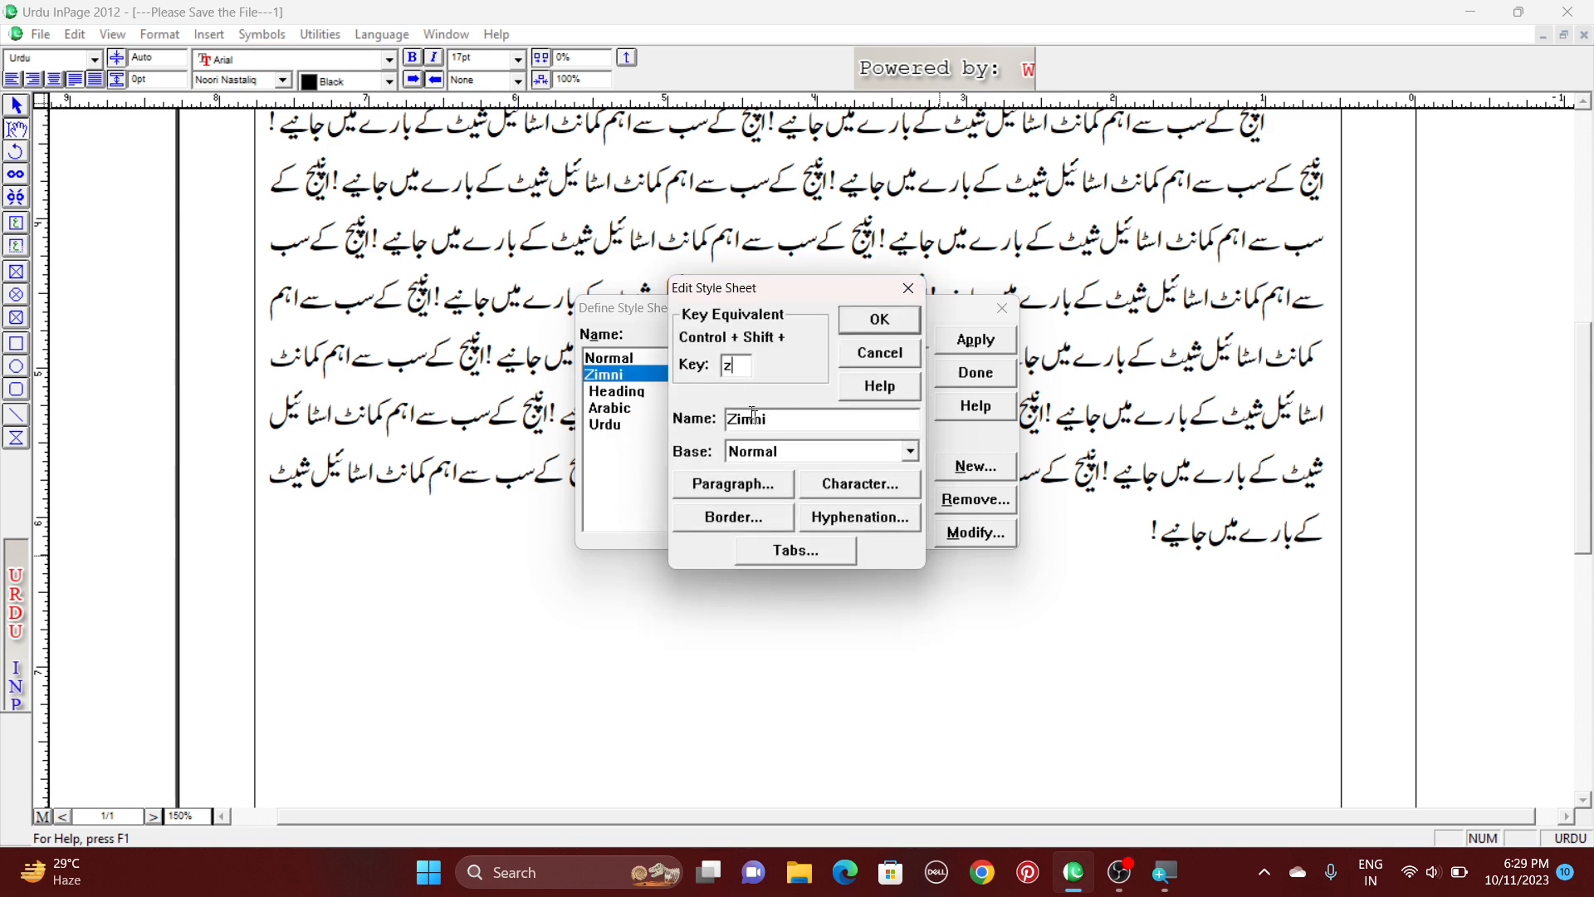
Set the Zimni style's character size to 23 pt.
left_click(822, 480)
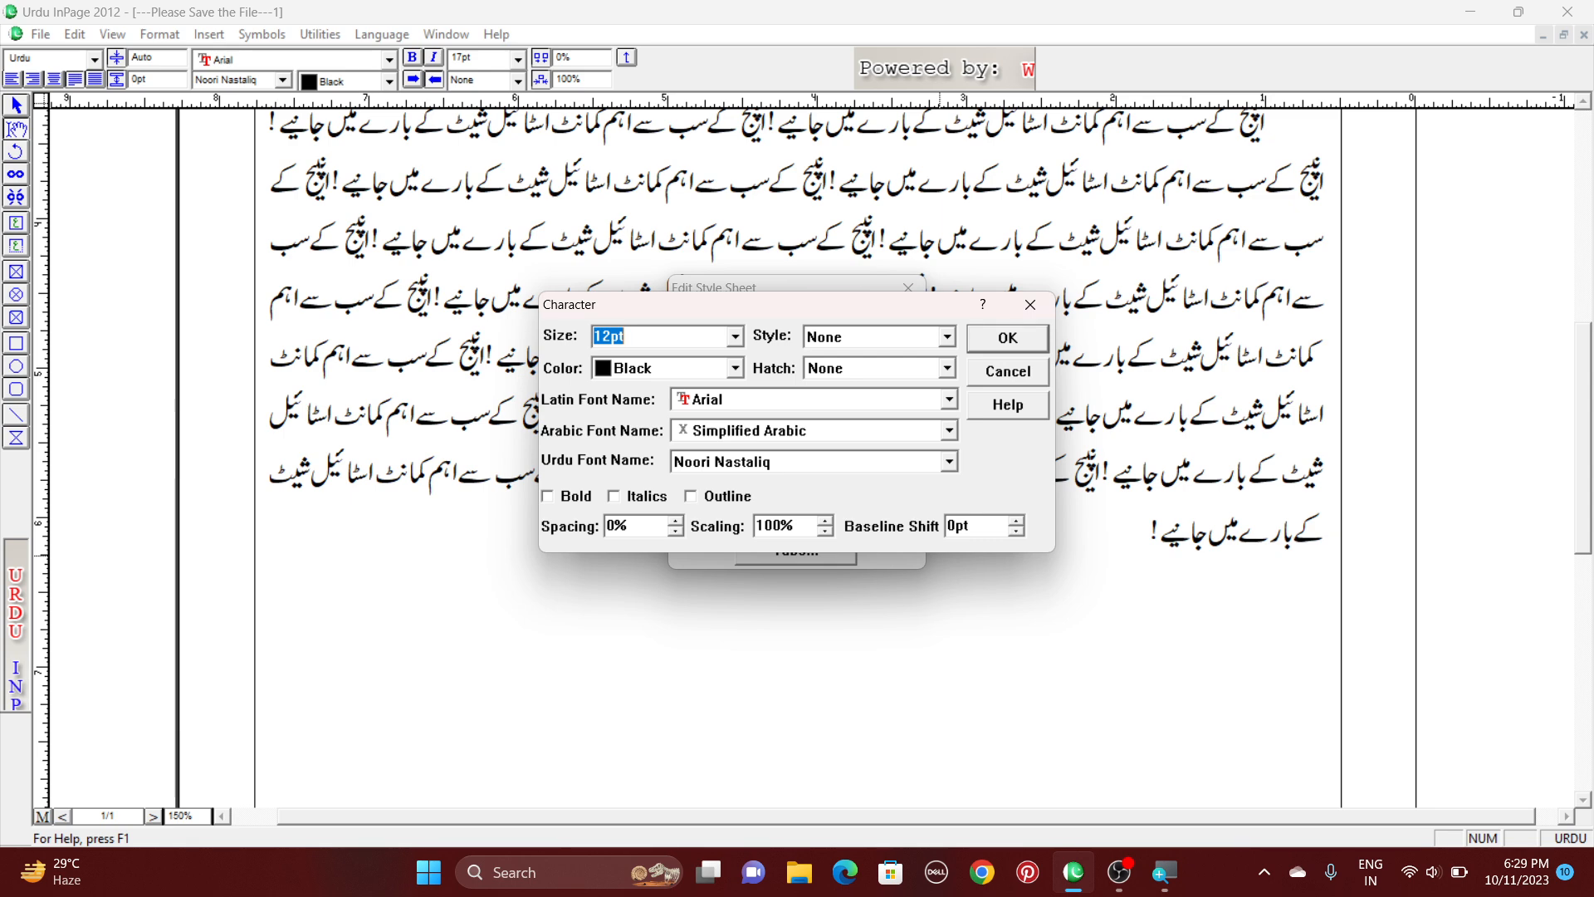
type("23")
left_click(1014, 338)
Keep the Zimni style's paragraph alignment at Right and set its beginning indent to 0.1 inch.
left_click(629, 481)
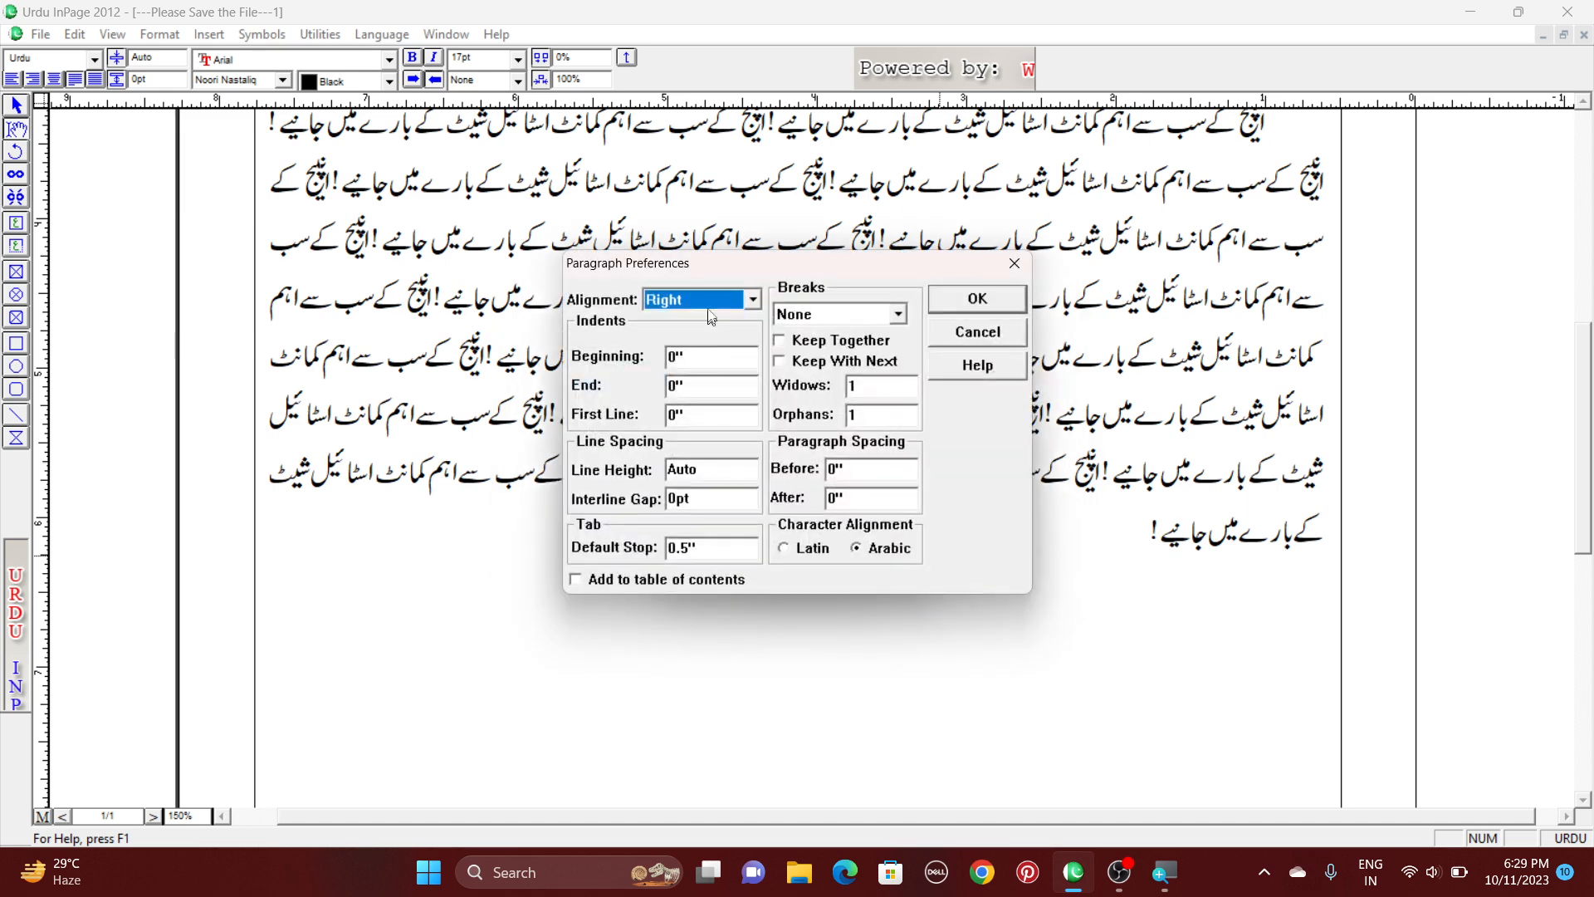
left_click(709, 296)
left_click(707, 298)
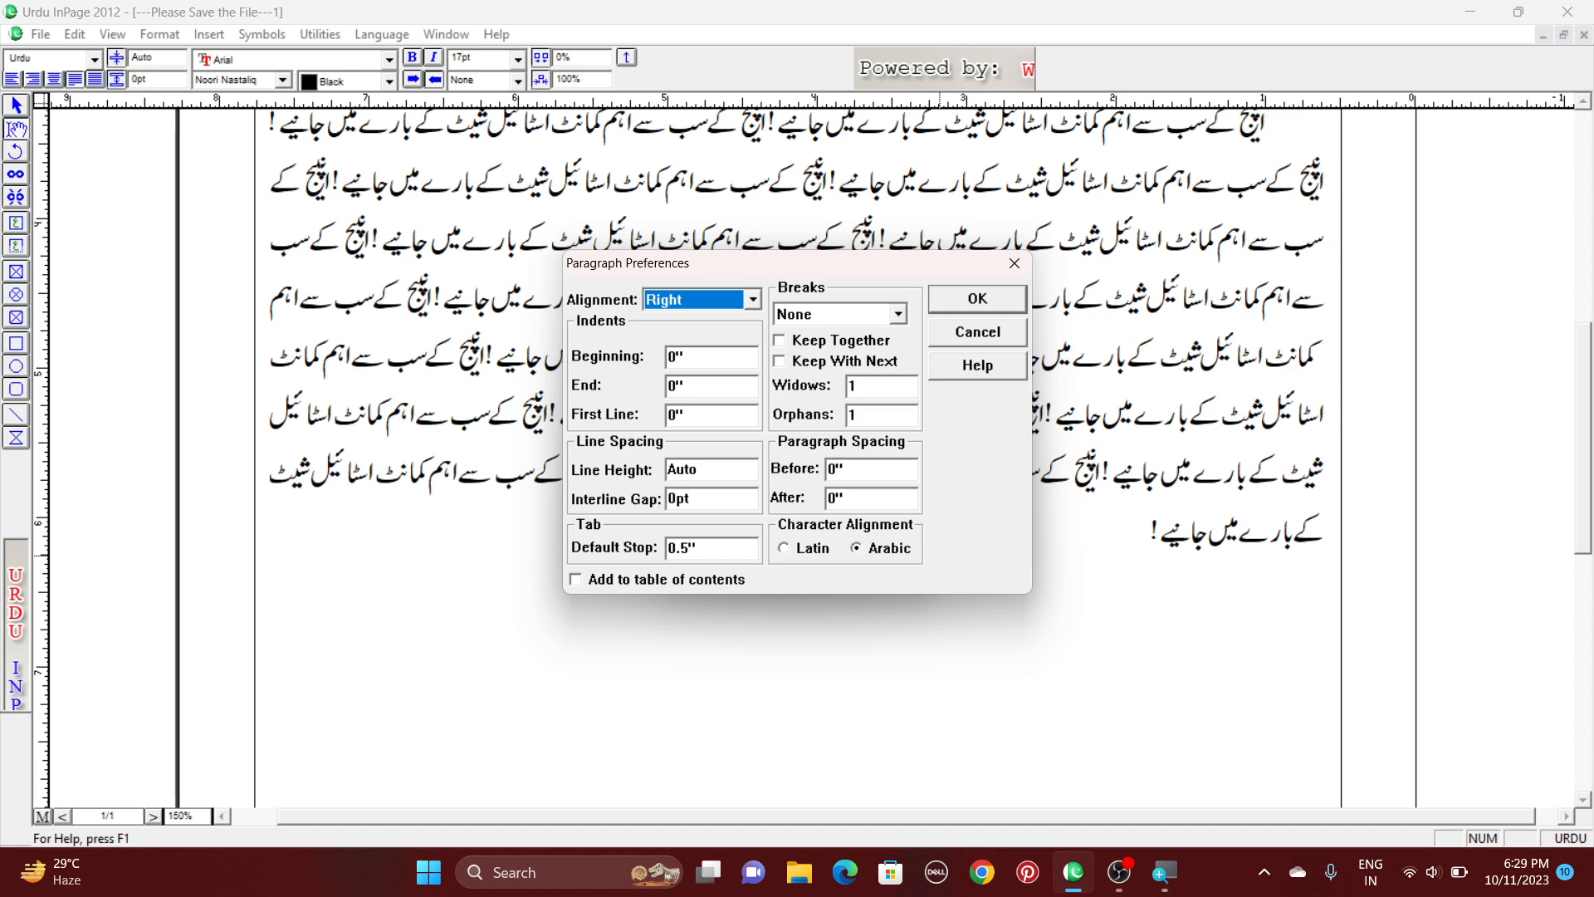
double_click(682, 356)
type(".1")
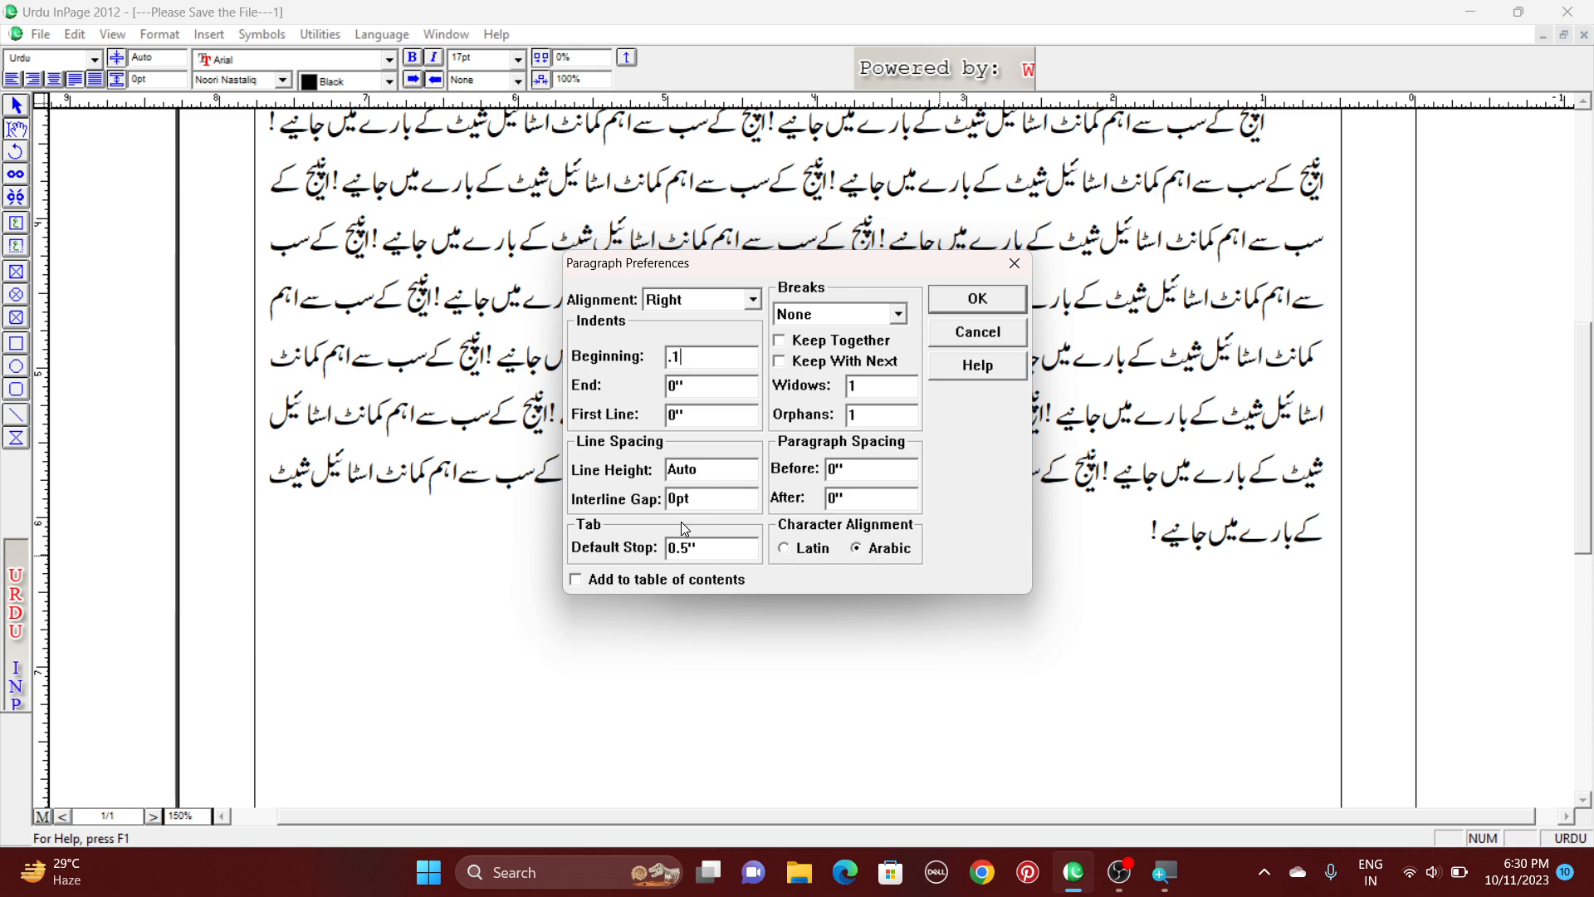
Set the Zimni style's paragraph spacing to 1 inch before and 0.1 inch after, and save the style sheet.
double_click(835, 468)
type("1")
key("Tab")
type(".1")
left_click(966, 299)
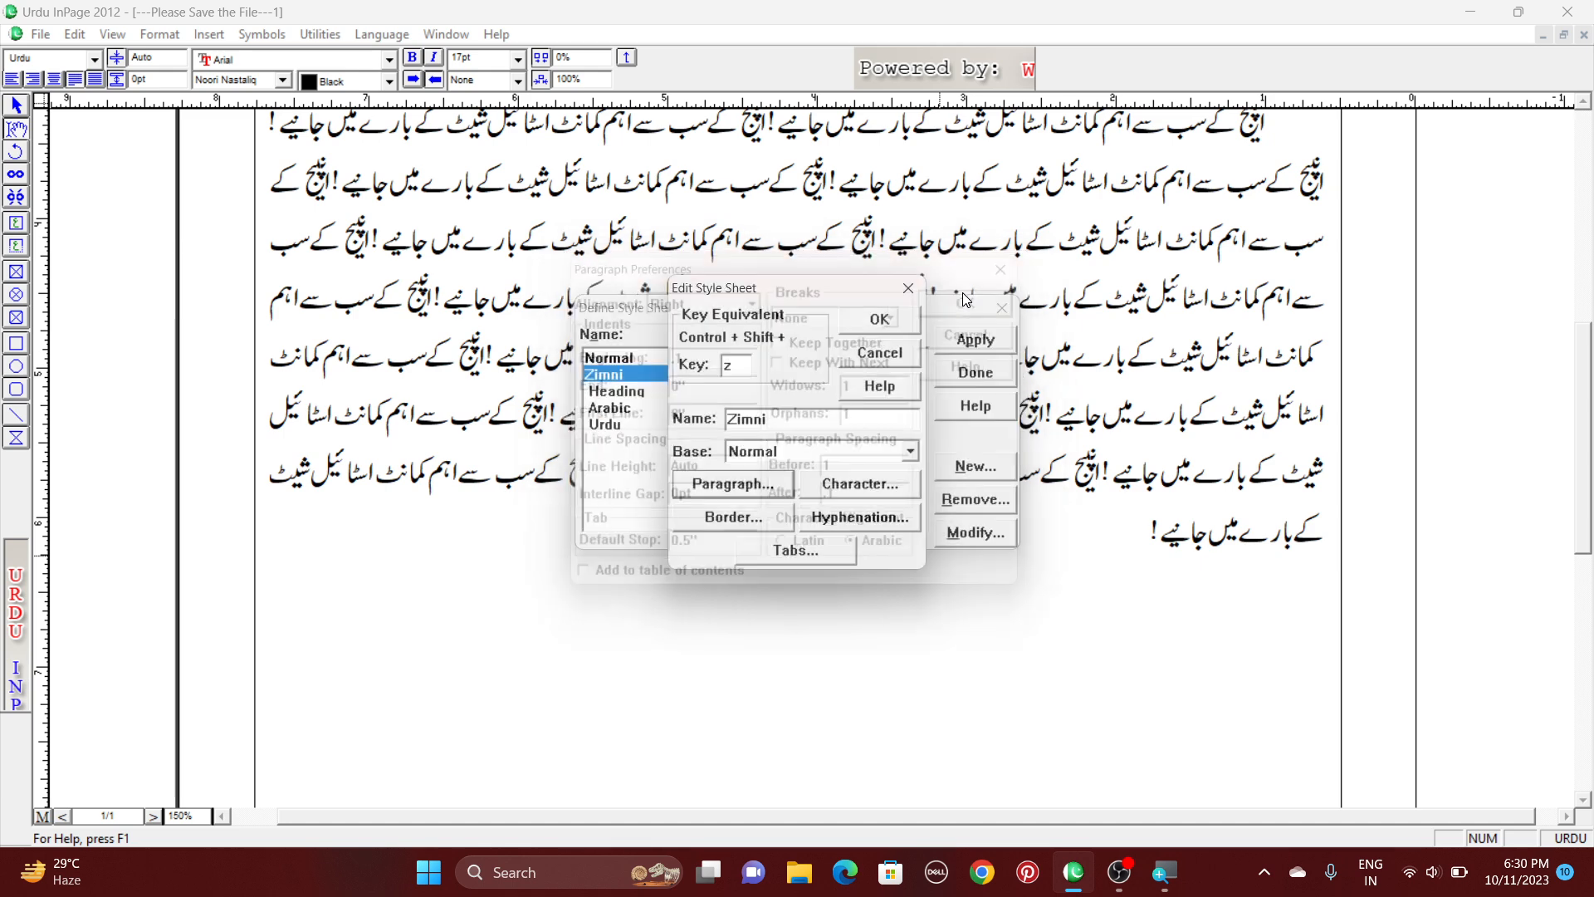
left_click(883, 319)
left_click(973, 369)
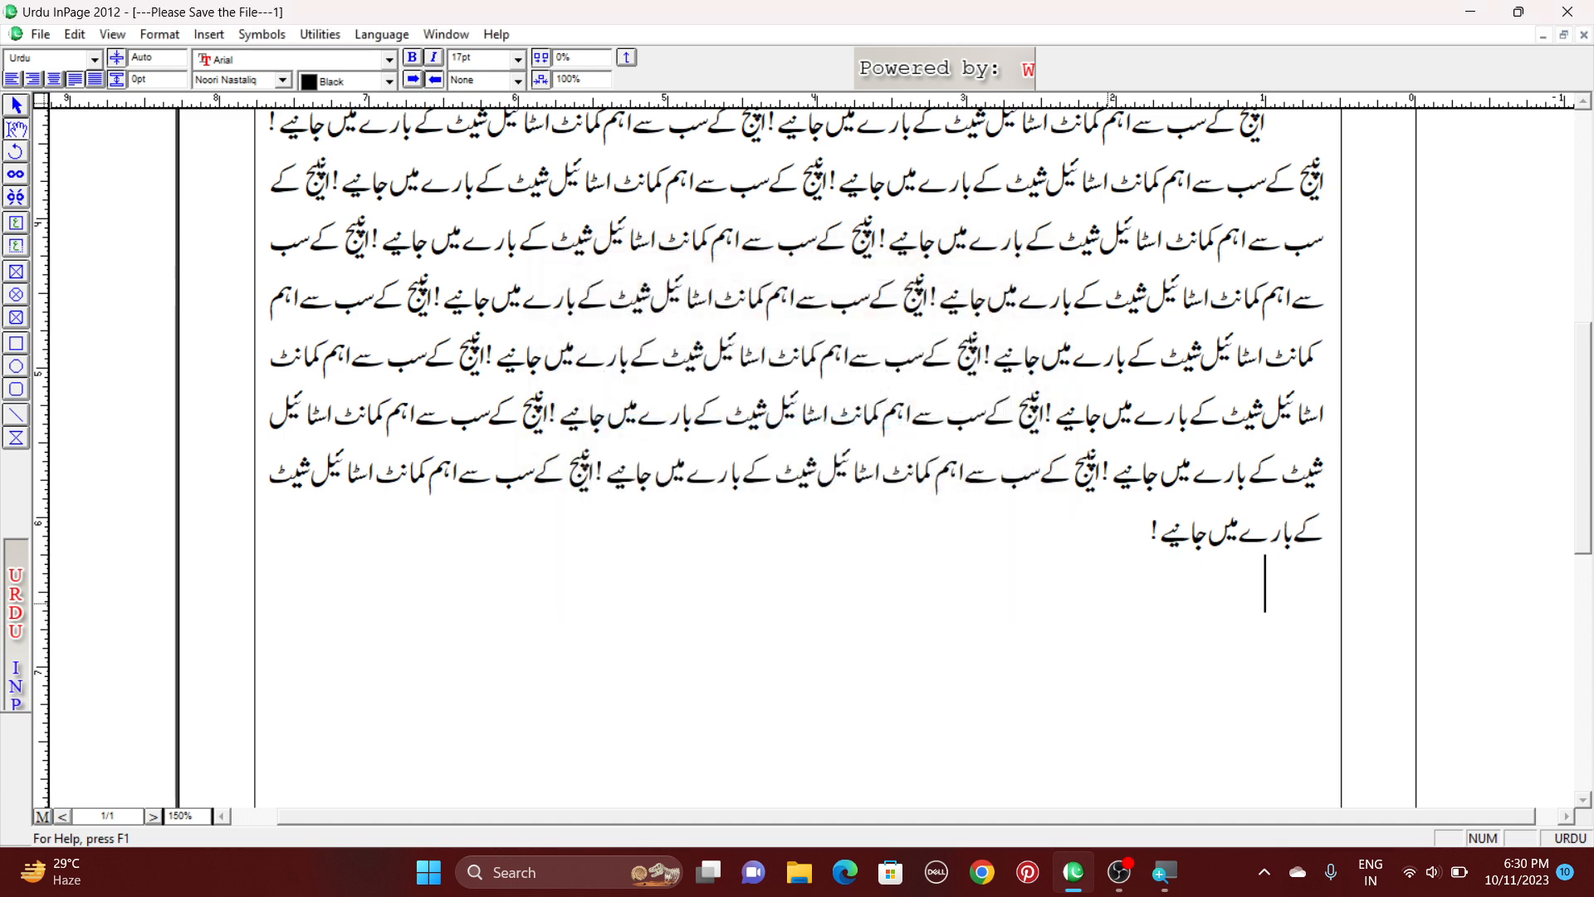
Try the Zimni style sheet on a new paragraph below the Urdu text.
key("Return")
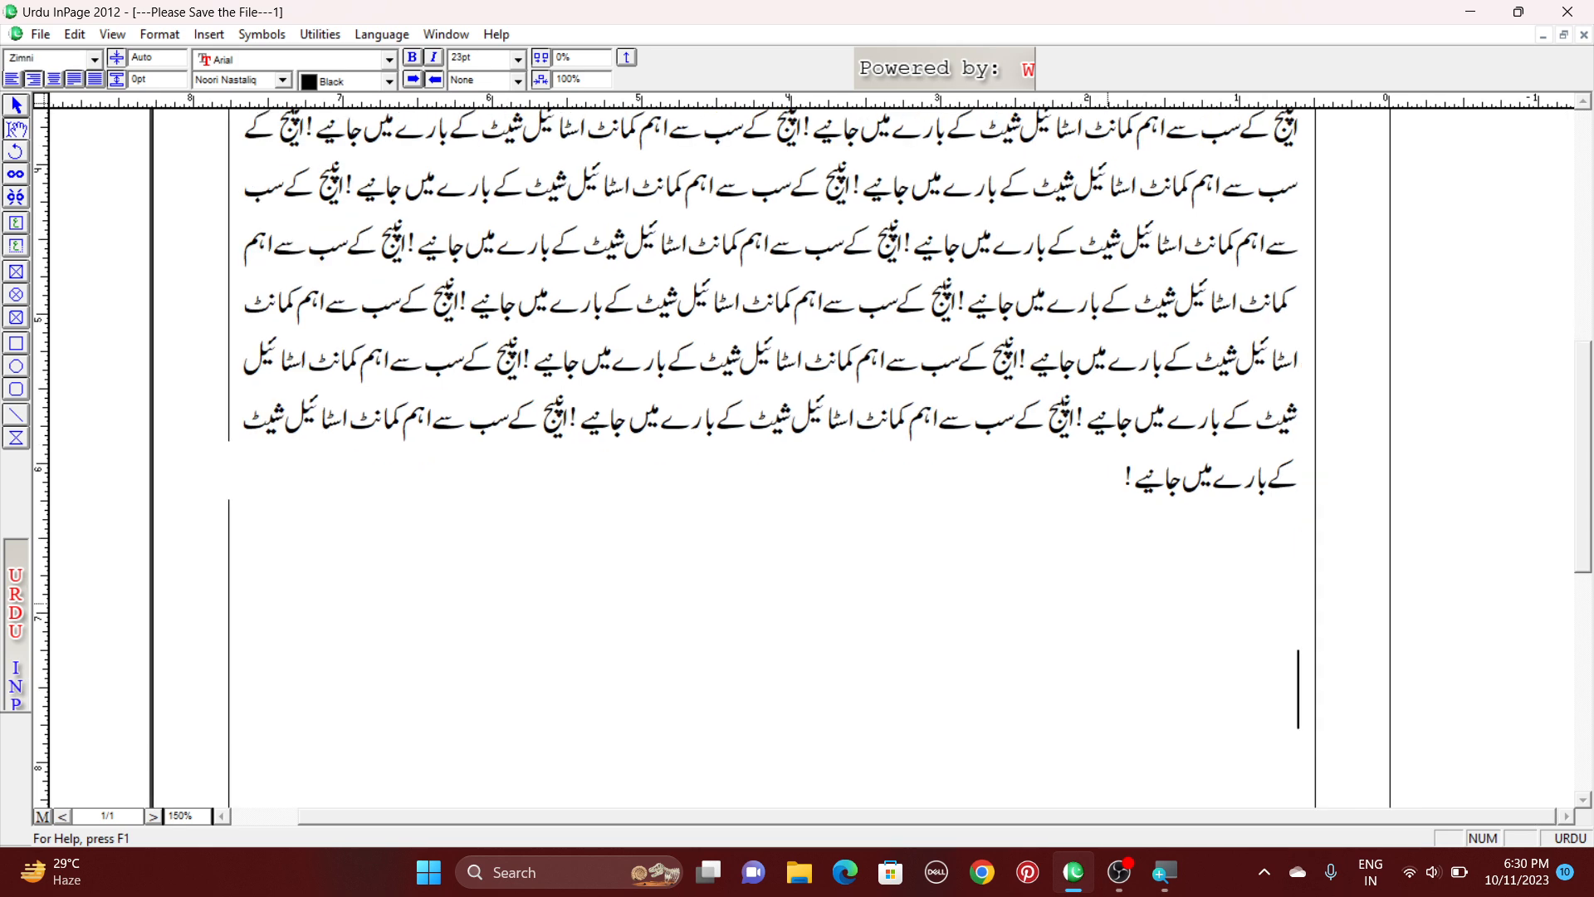
key("ctrl+v")
key("Return")
key("Return")
key("Return")
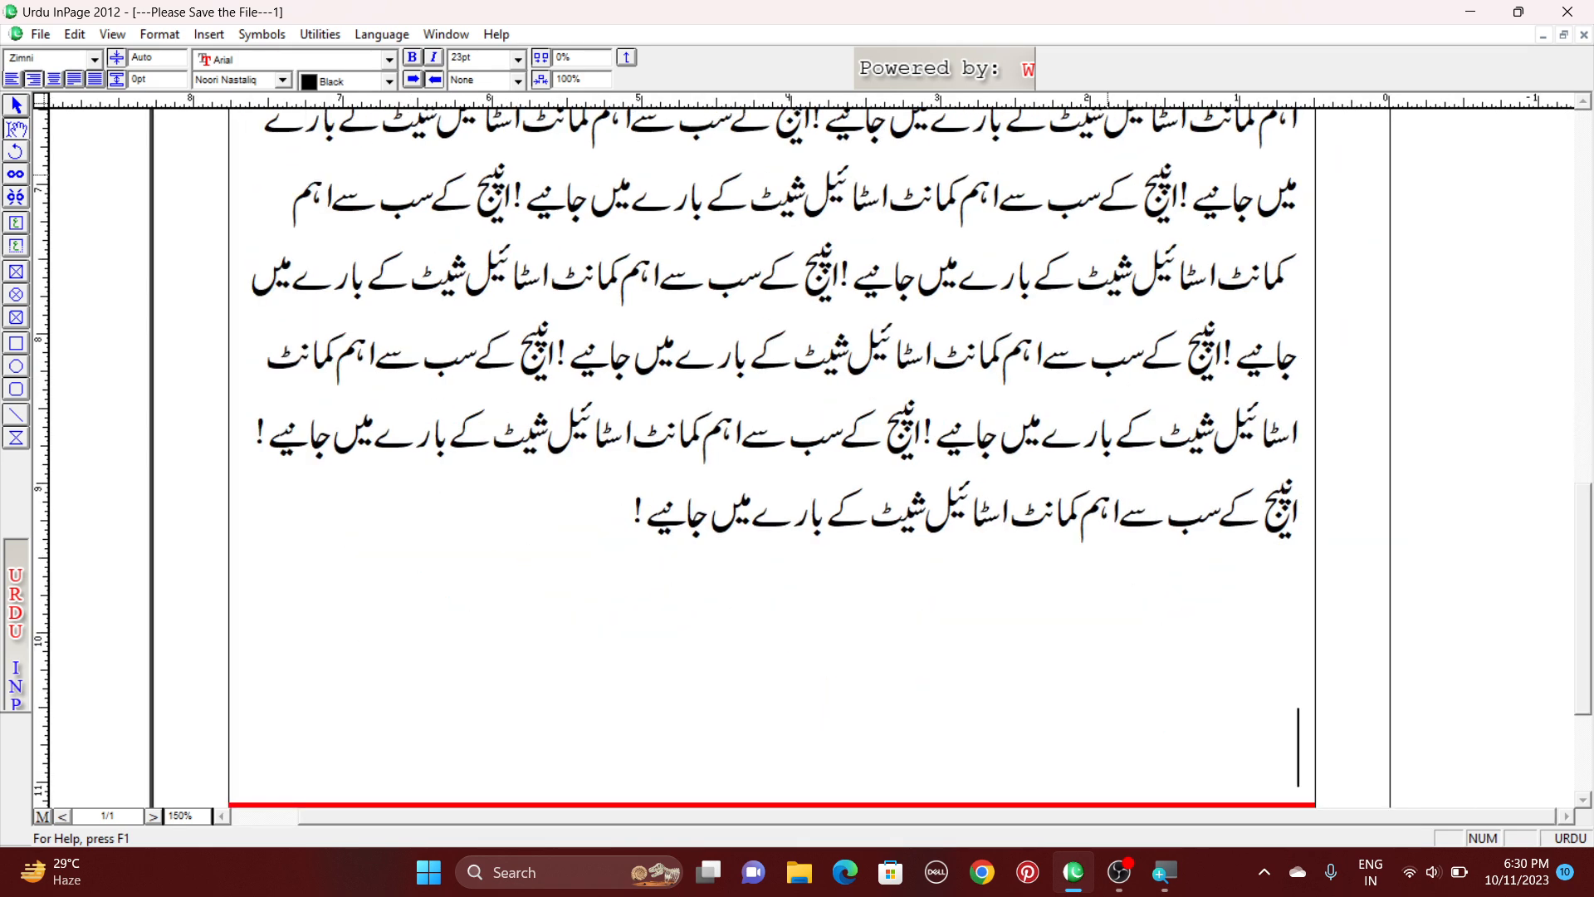
Delete the blank lines after the last line of the Urdu paragraph.
key("ctrl+0")
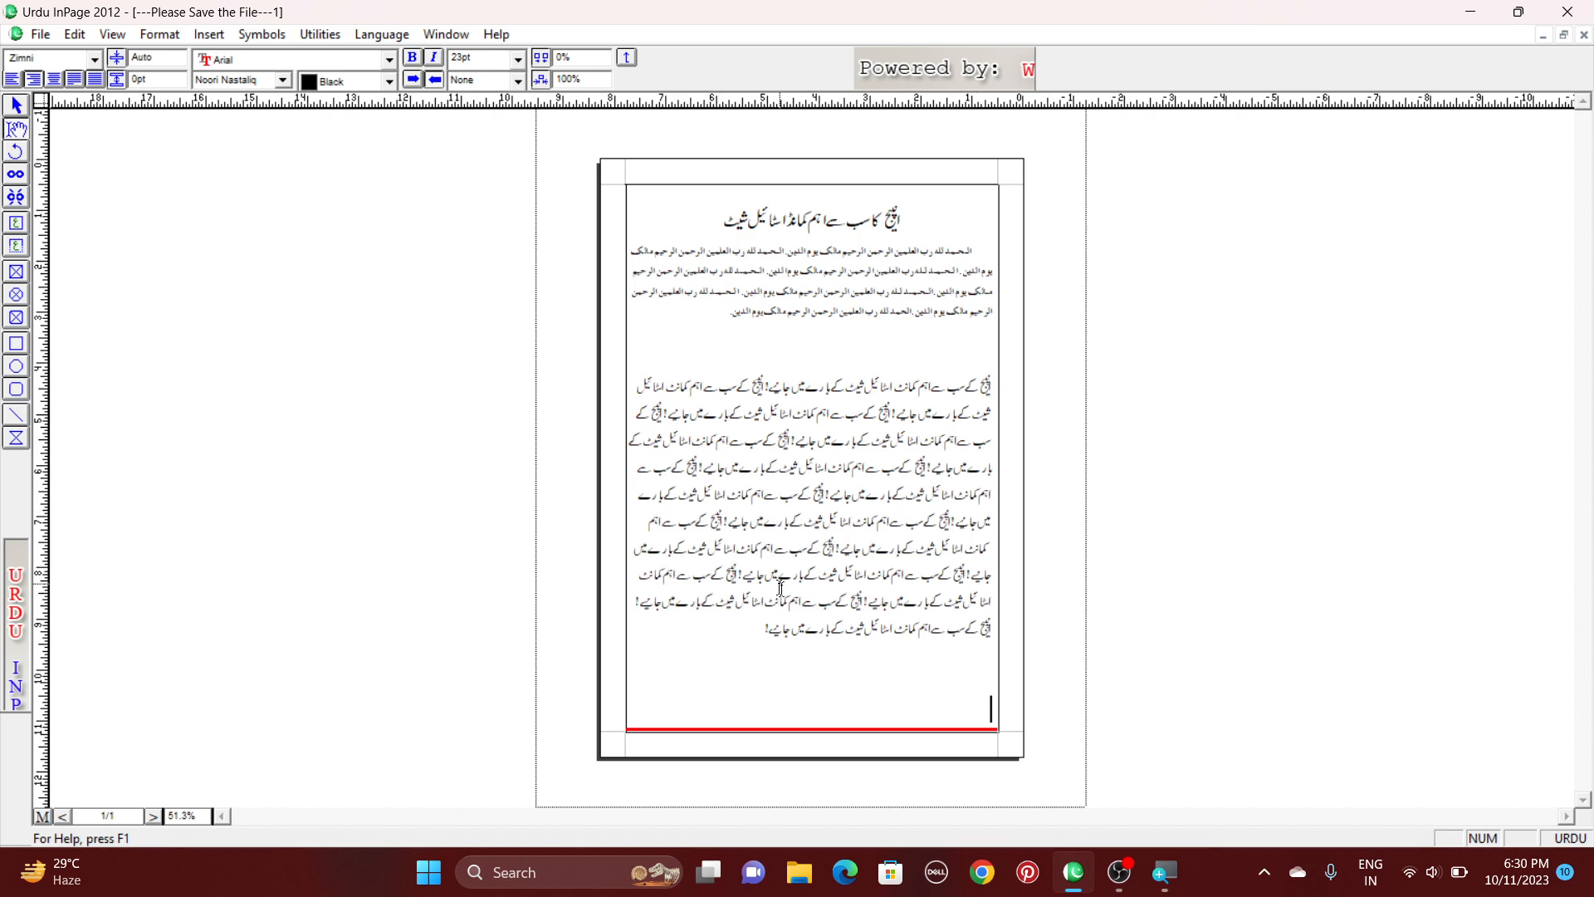
key("BackSpace")
key("BackSpace")
key("BackSpace")
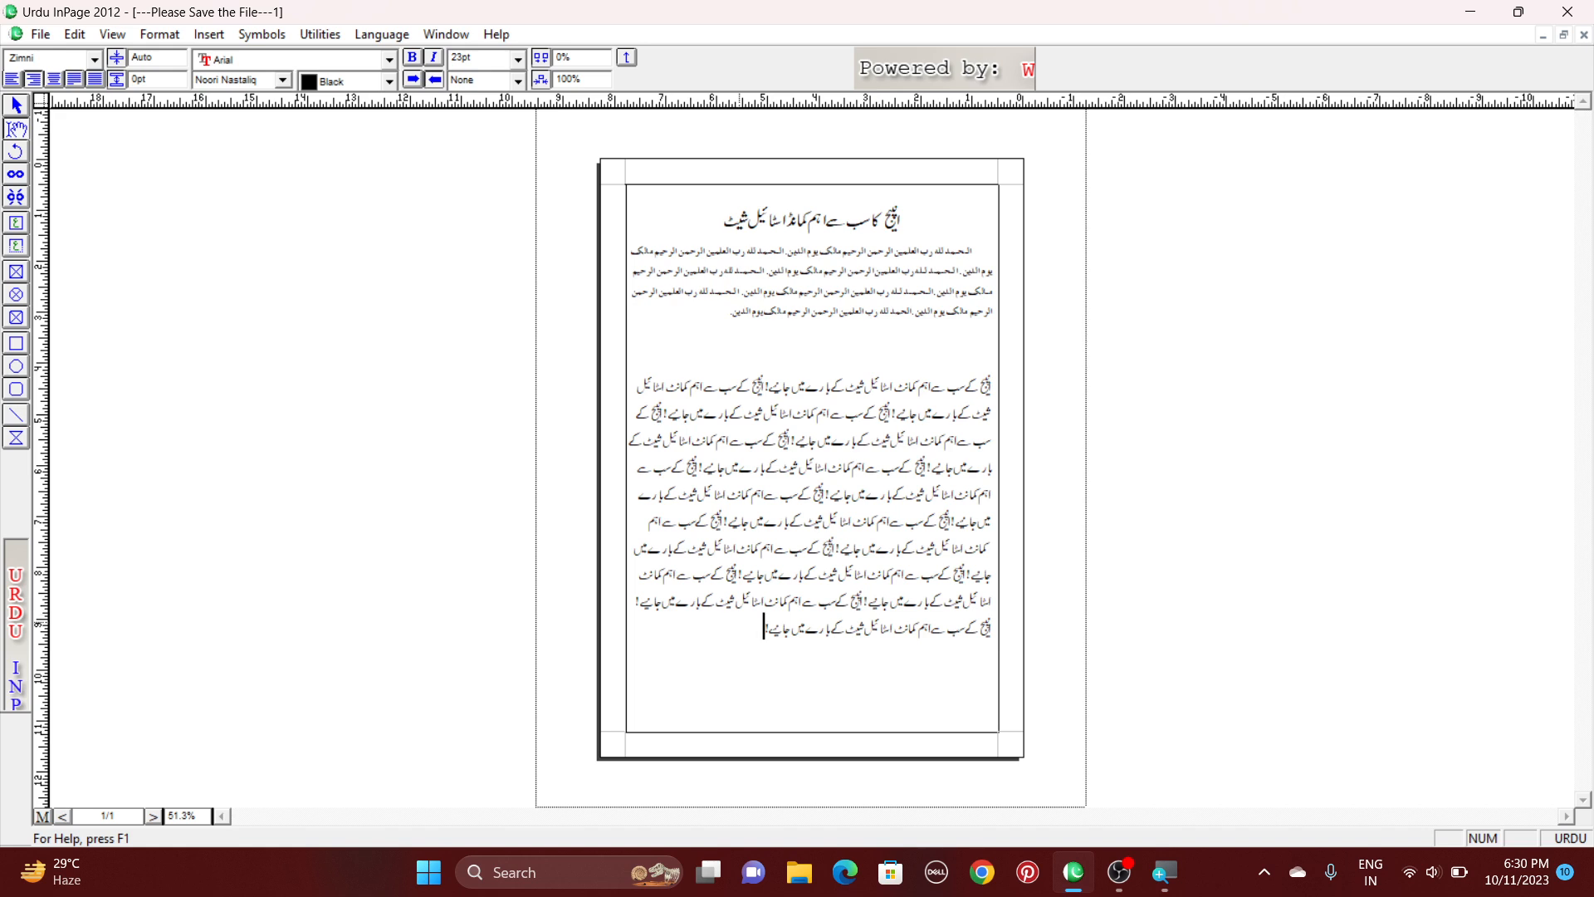
Select the whole Urdu paragraph and reapply the Urdu style sheet to it.
key("shift+Up")
key("shift+Up")
key("shift+Up")
key("shift+Up")
key("shift+Up")
key("shift+Up")
key("shift+Up")
key("shift+Up")
key("shift+Up")
key("shift+Up")
key("shift+Up")
key("shift+Up")
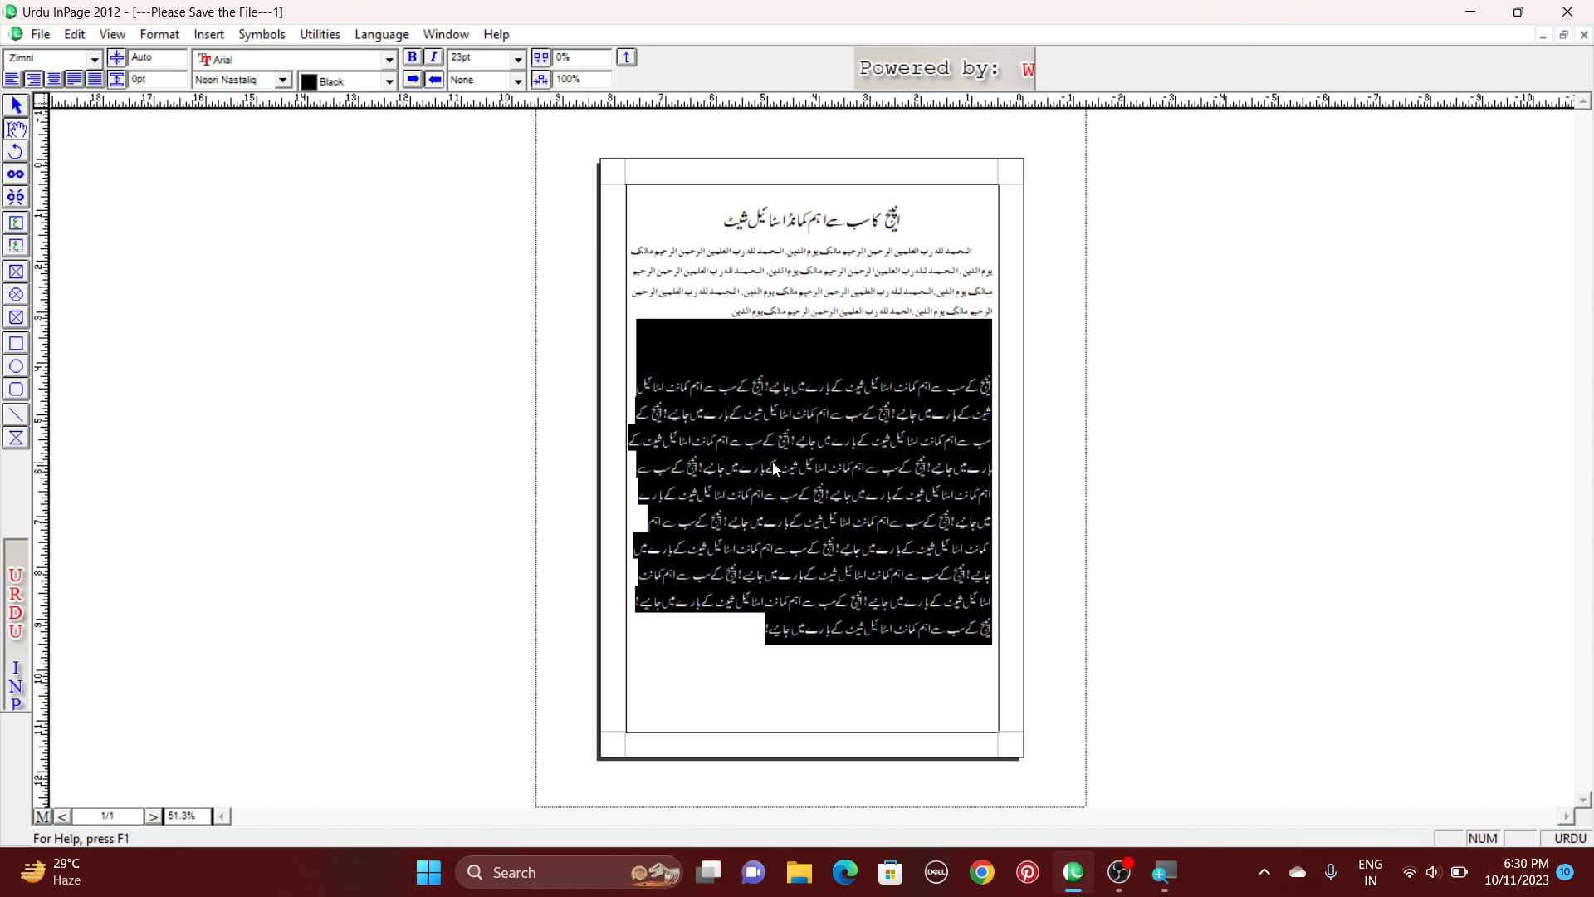
key("ctrl+2")
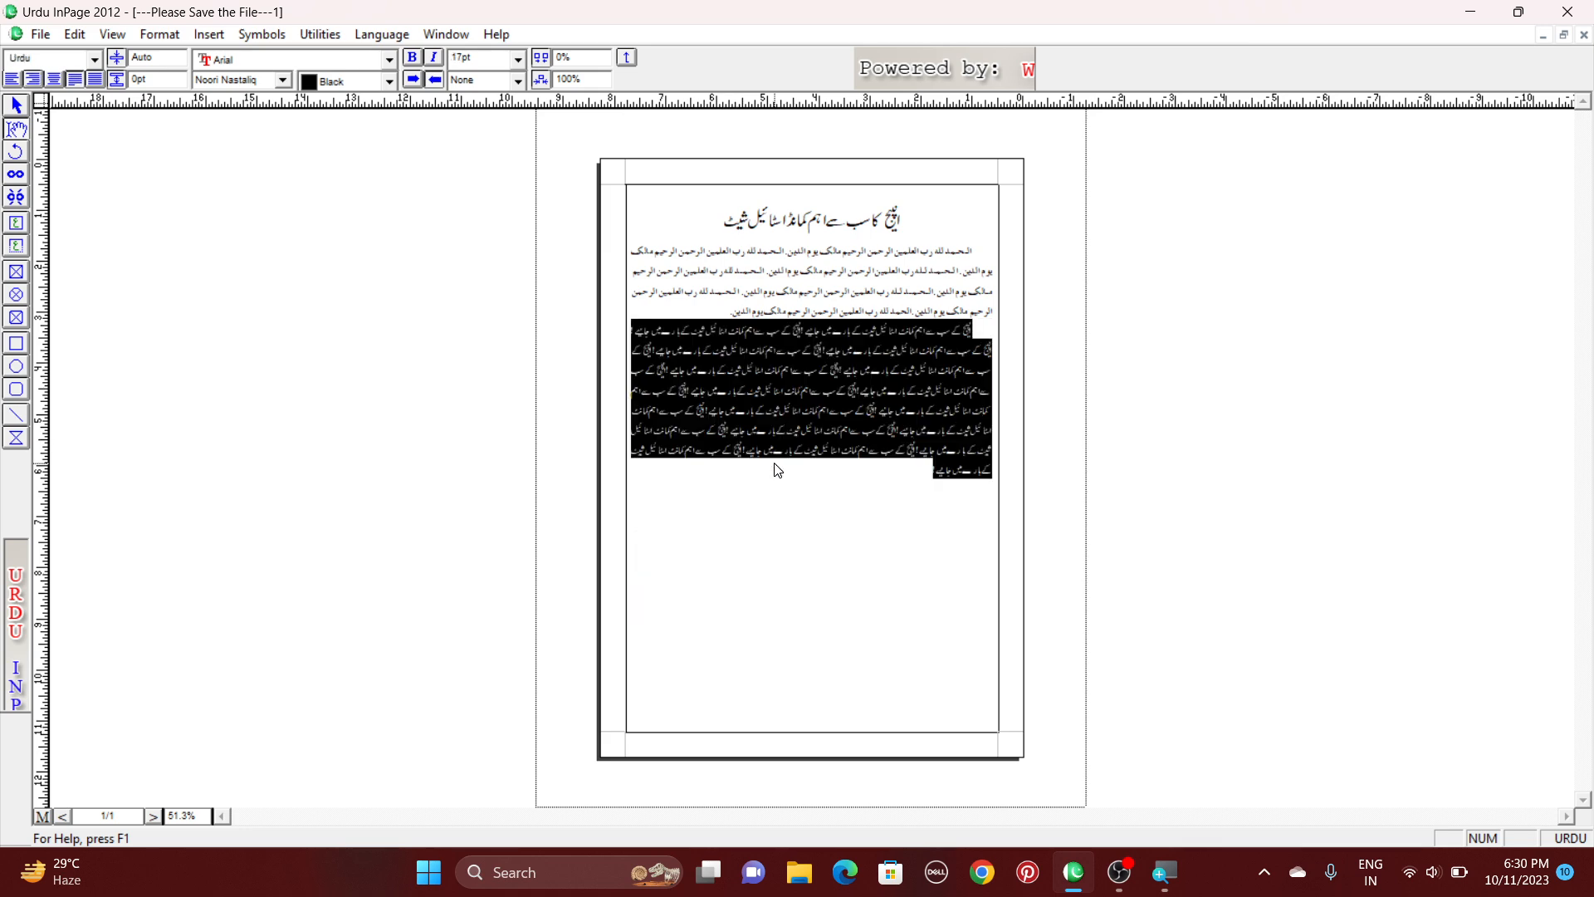
Apply the Zimni style sheet to the empty line below the Urdu paragraph, then enter and delete a trial letter.
left_click(963, 484)
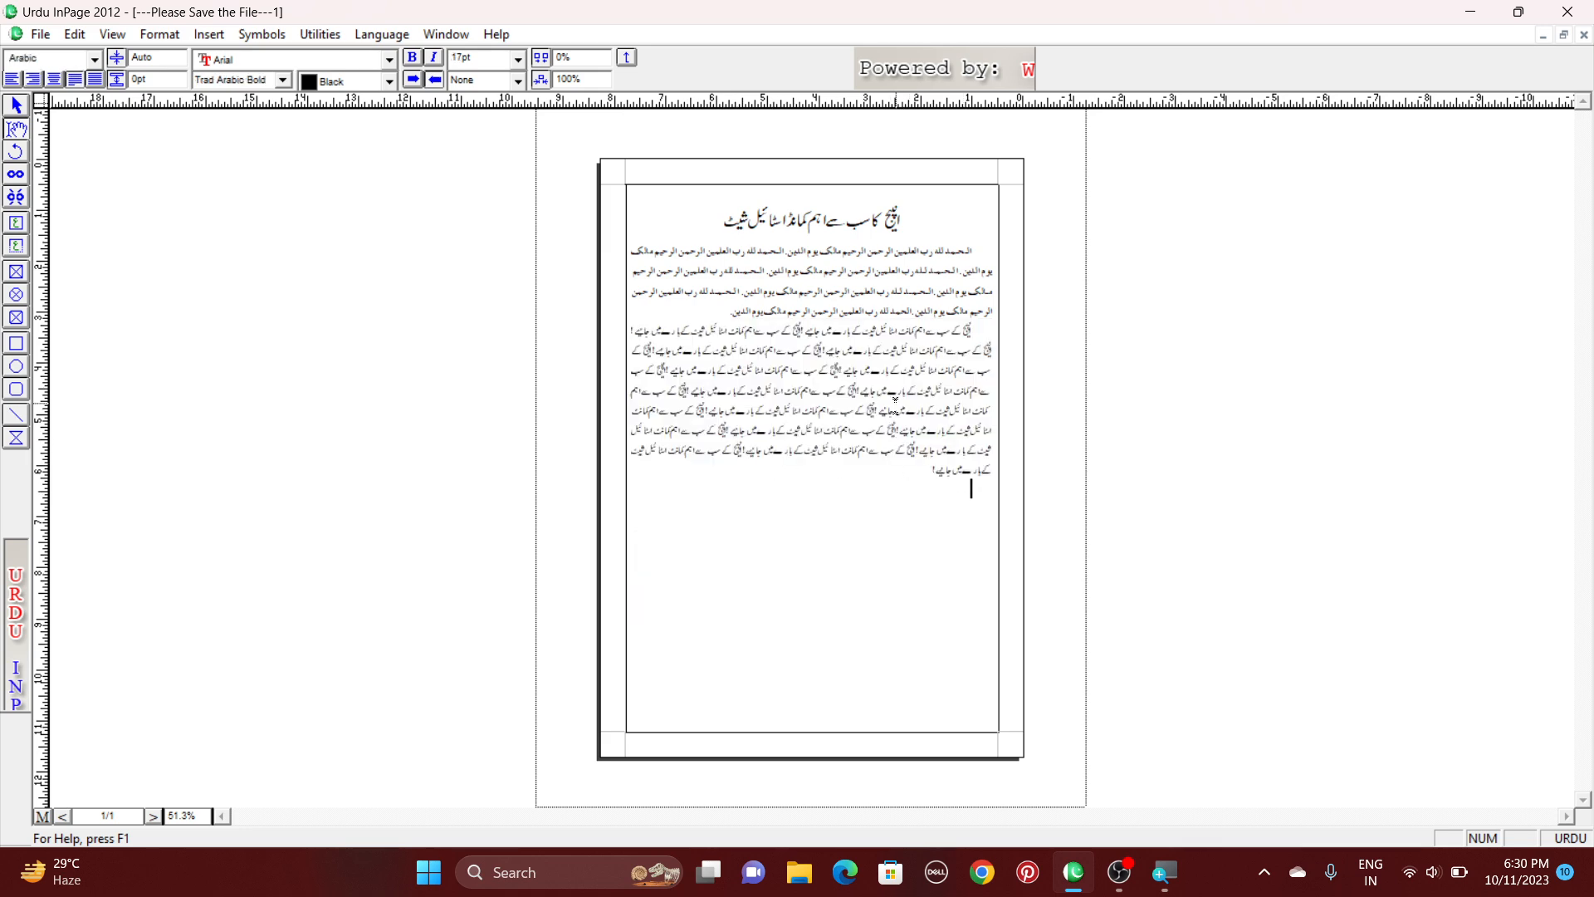
scroll(896, 400, "up", 3)
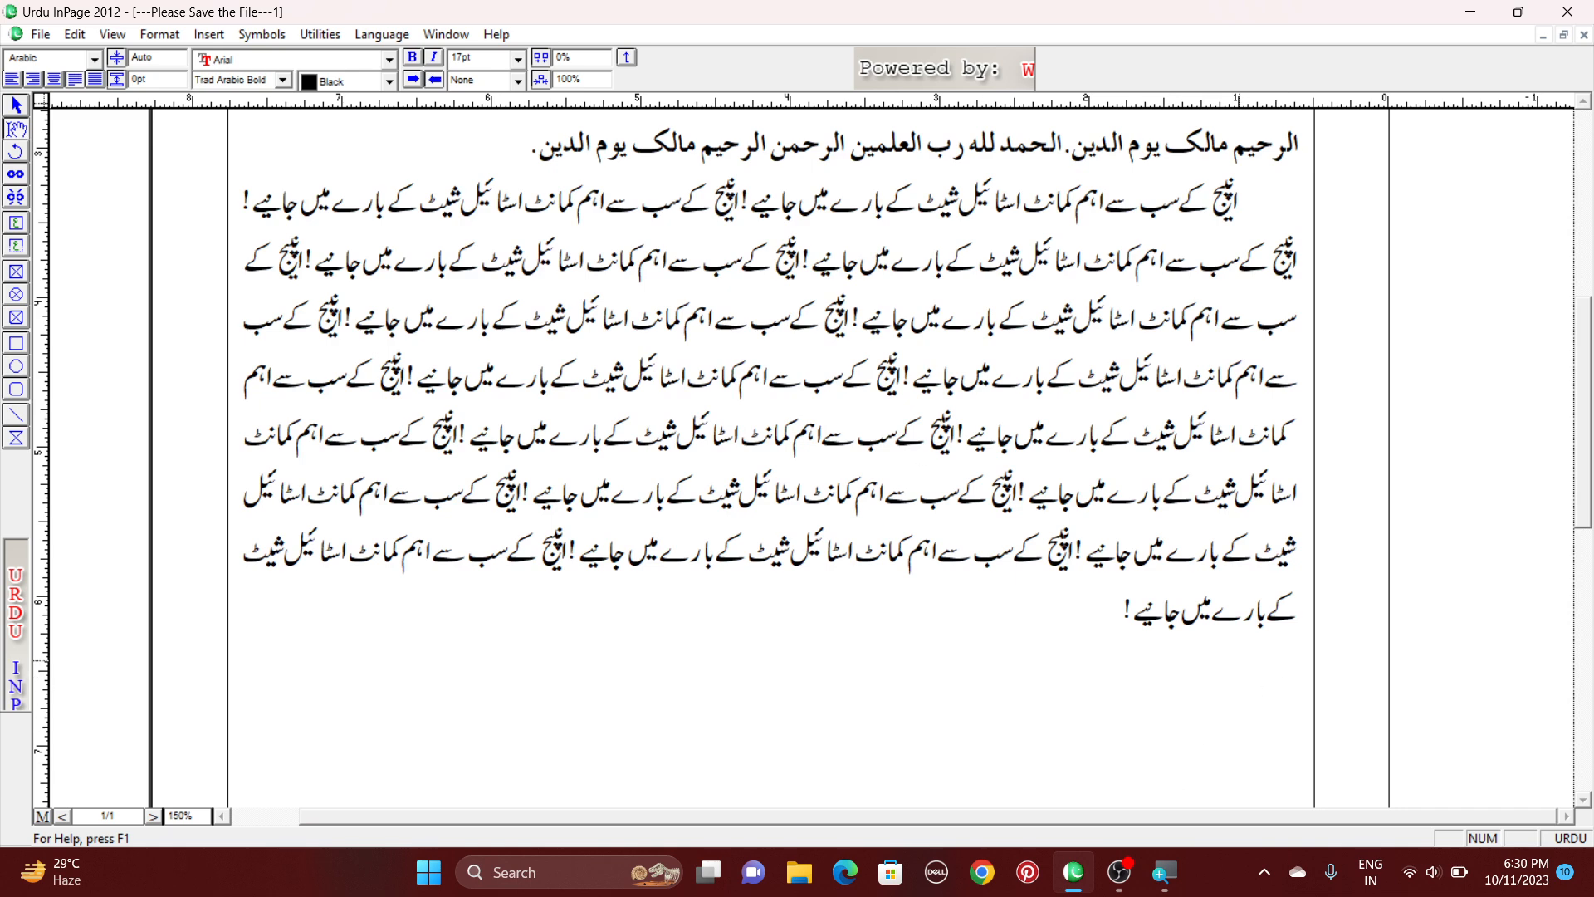
key("ctrl+3")
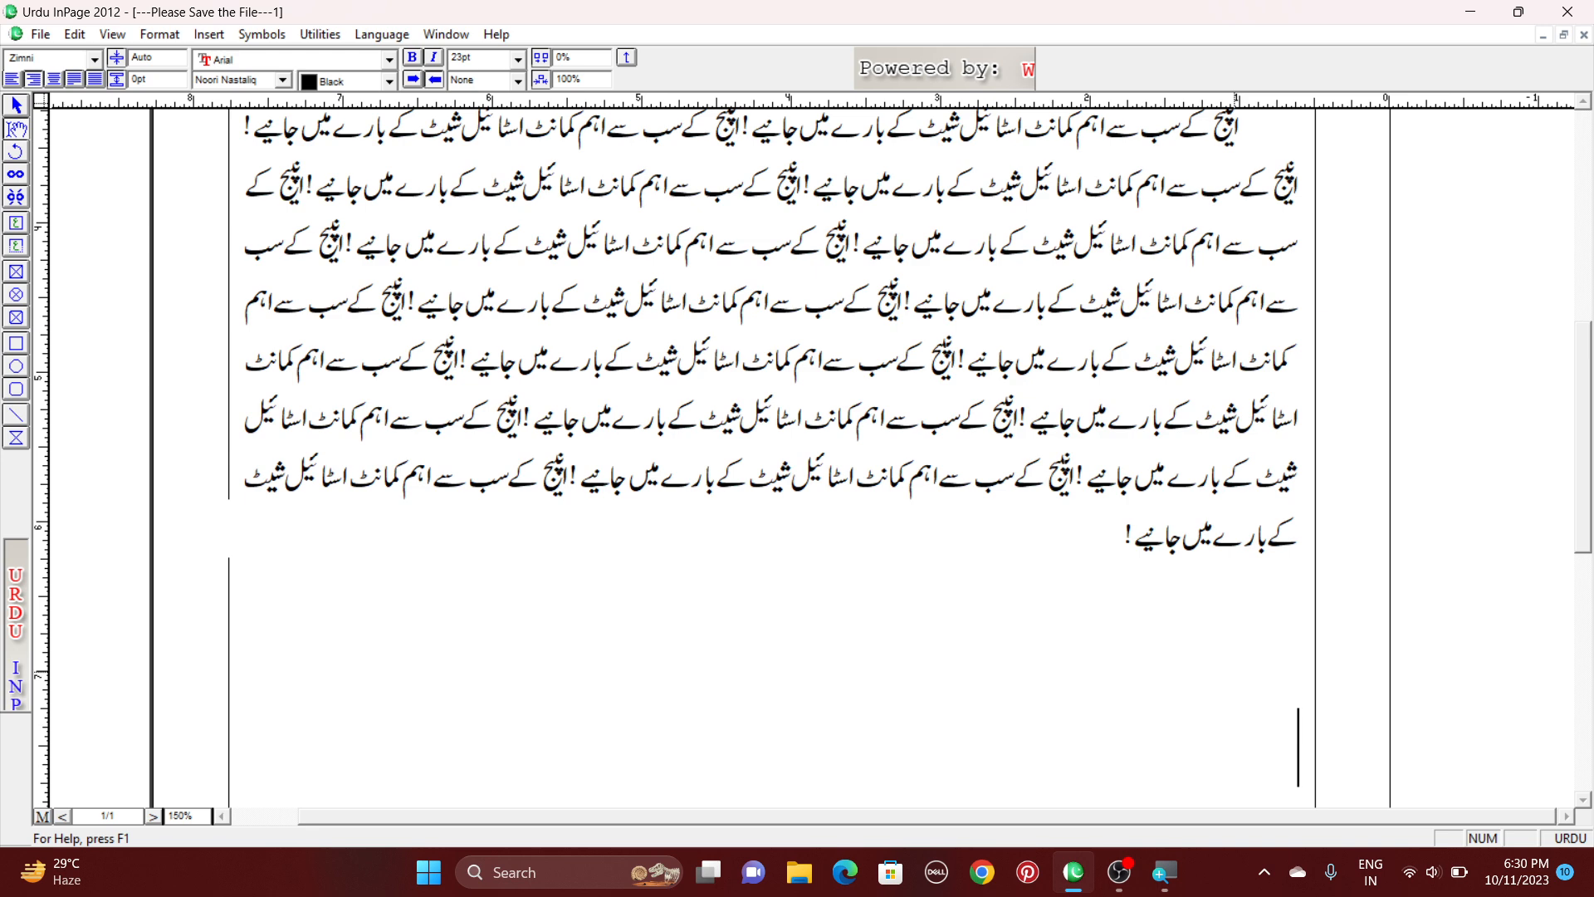
right_click(1236, 679)
right_click(1311, 515)
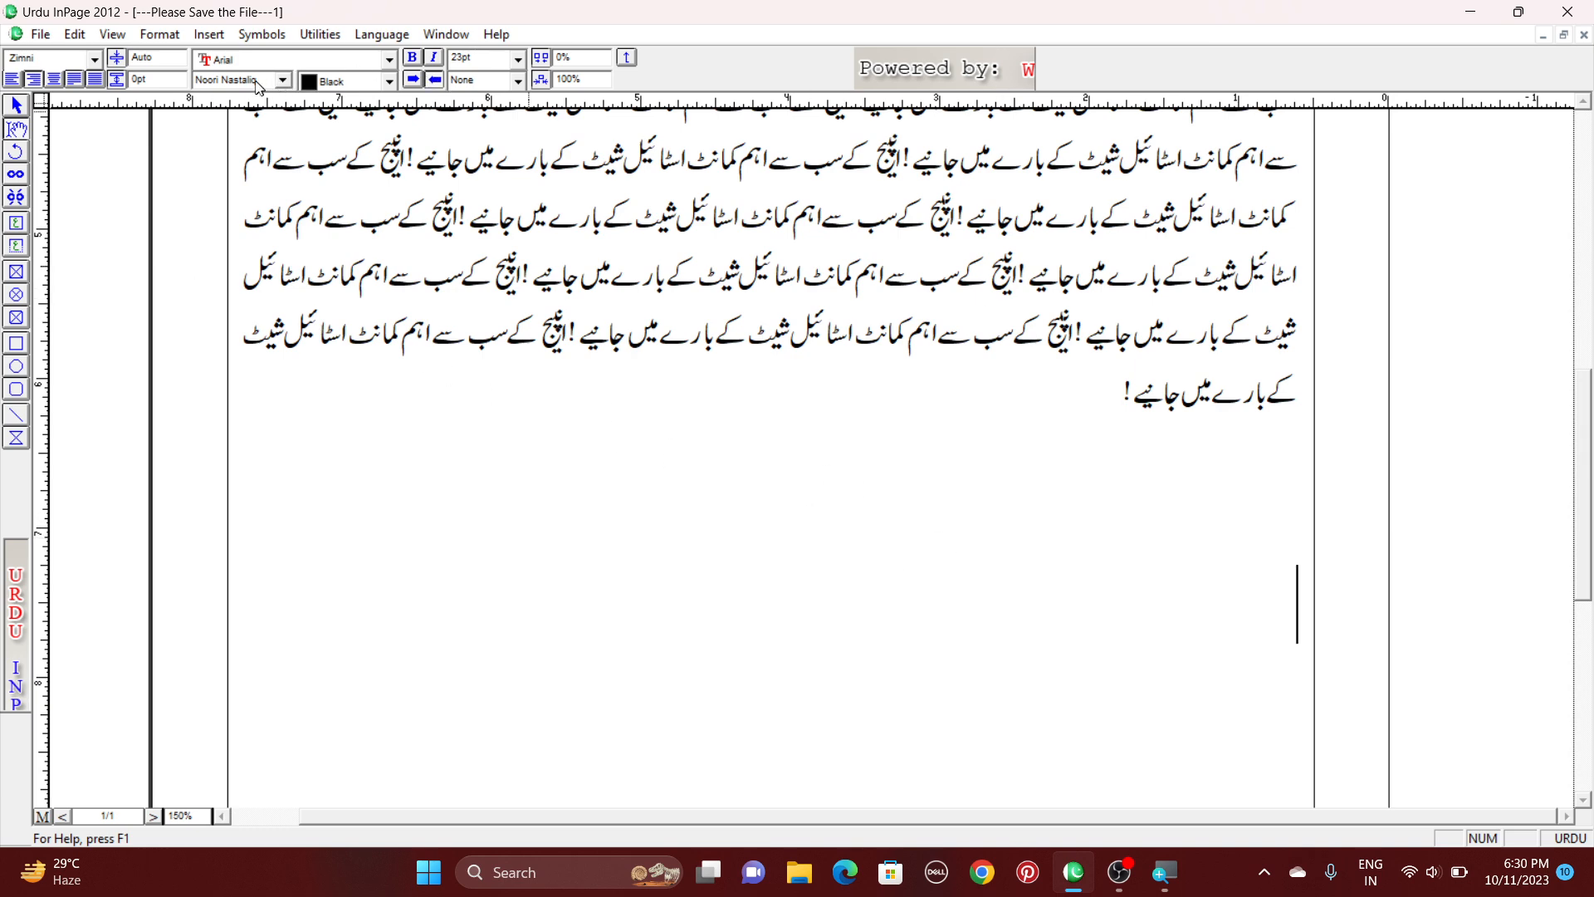
type("ب")
key("BackSpace")
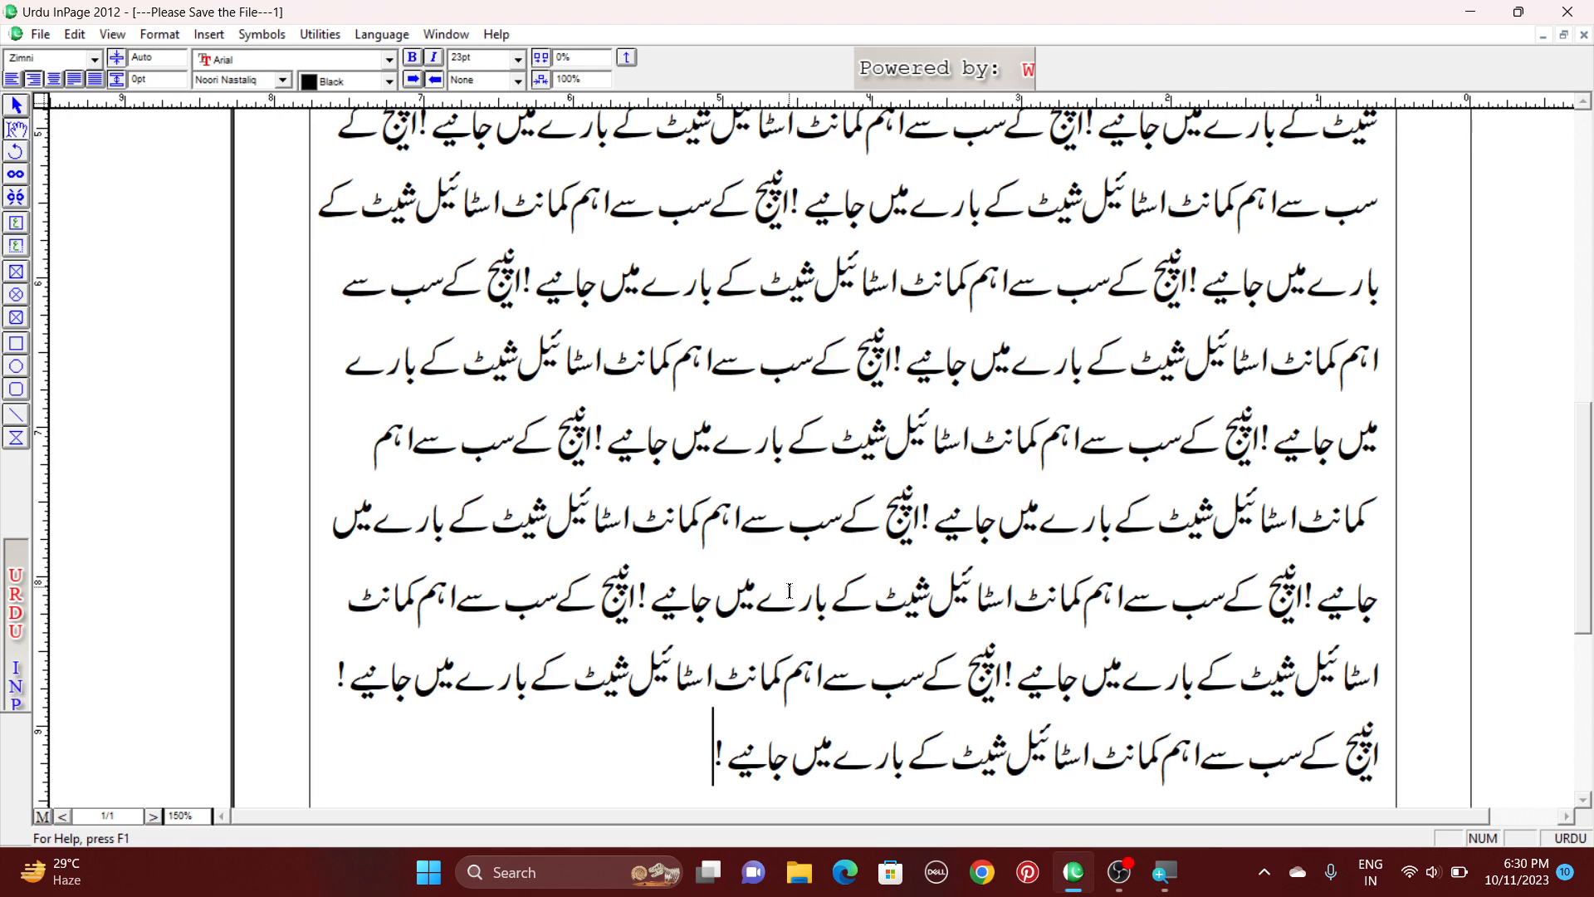
Restore the Urdu style sheet on the Urdu paragraph and start a new paragraph below it.
key("ctrl+0")
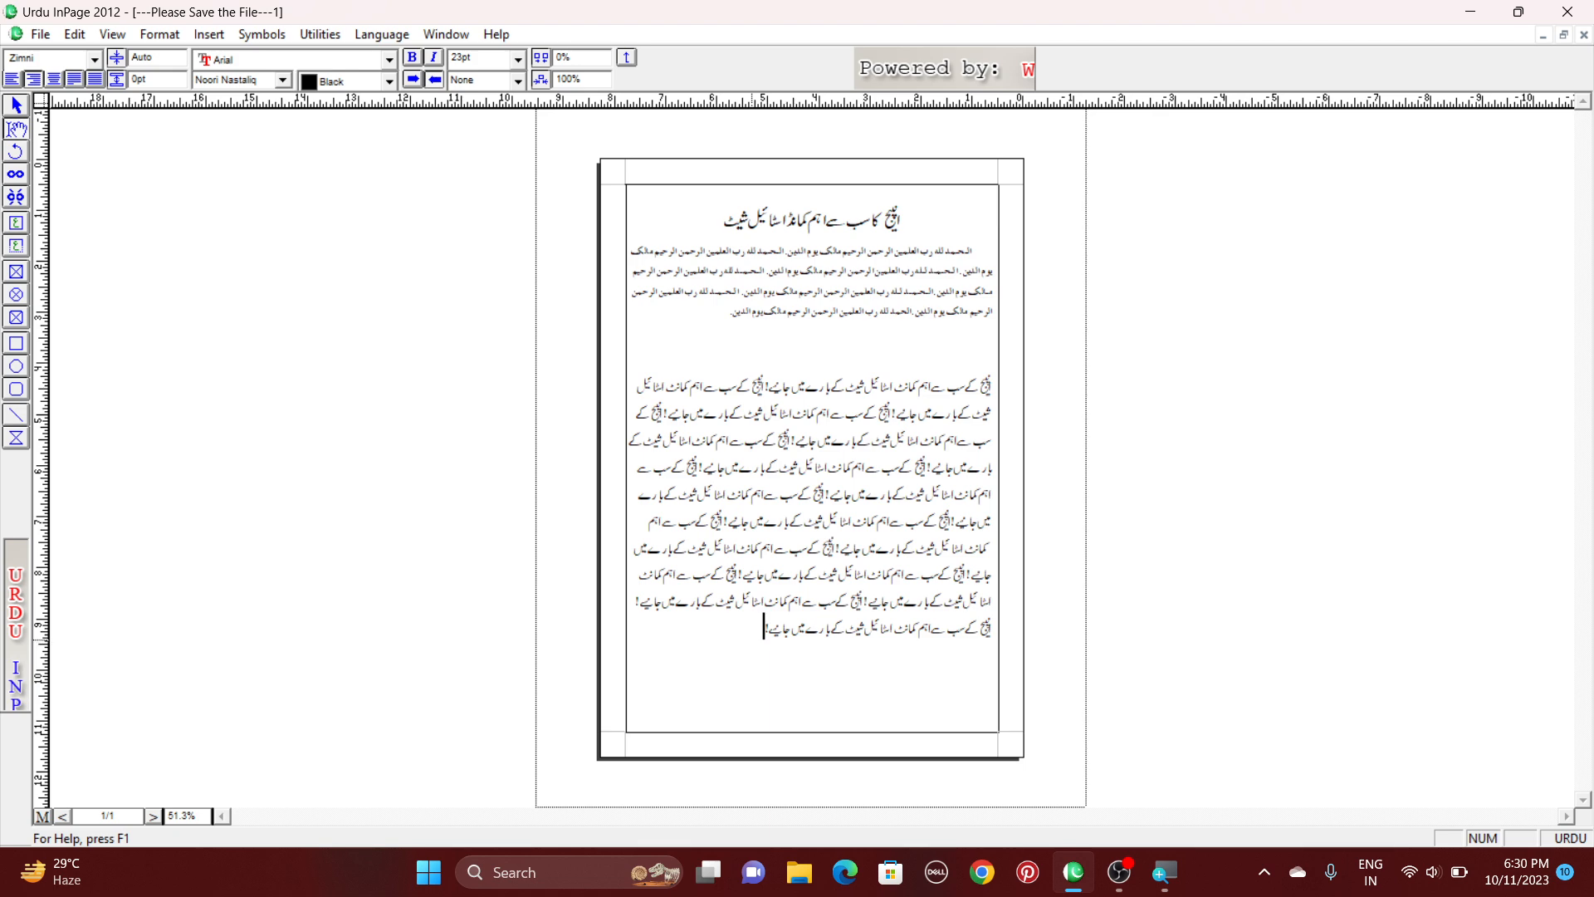
key("F2")
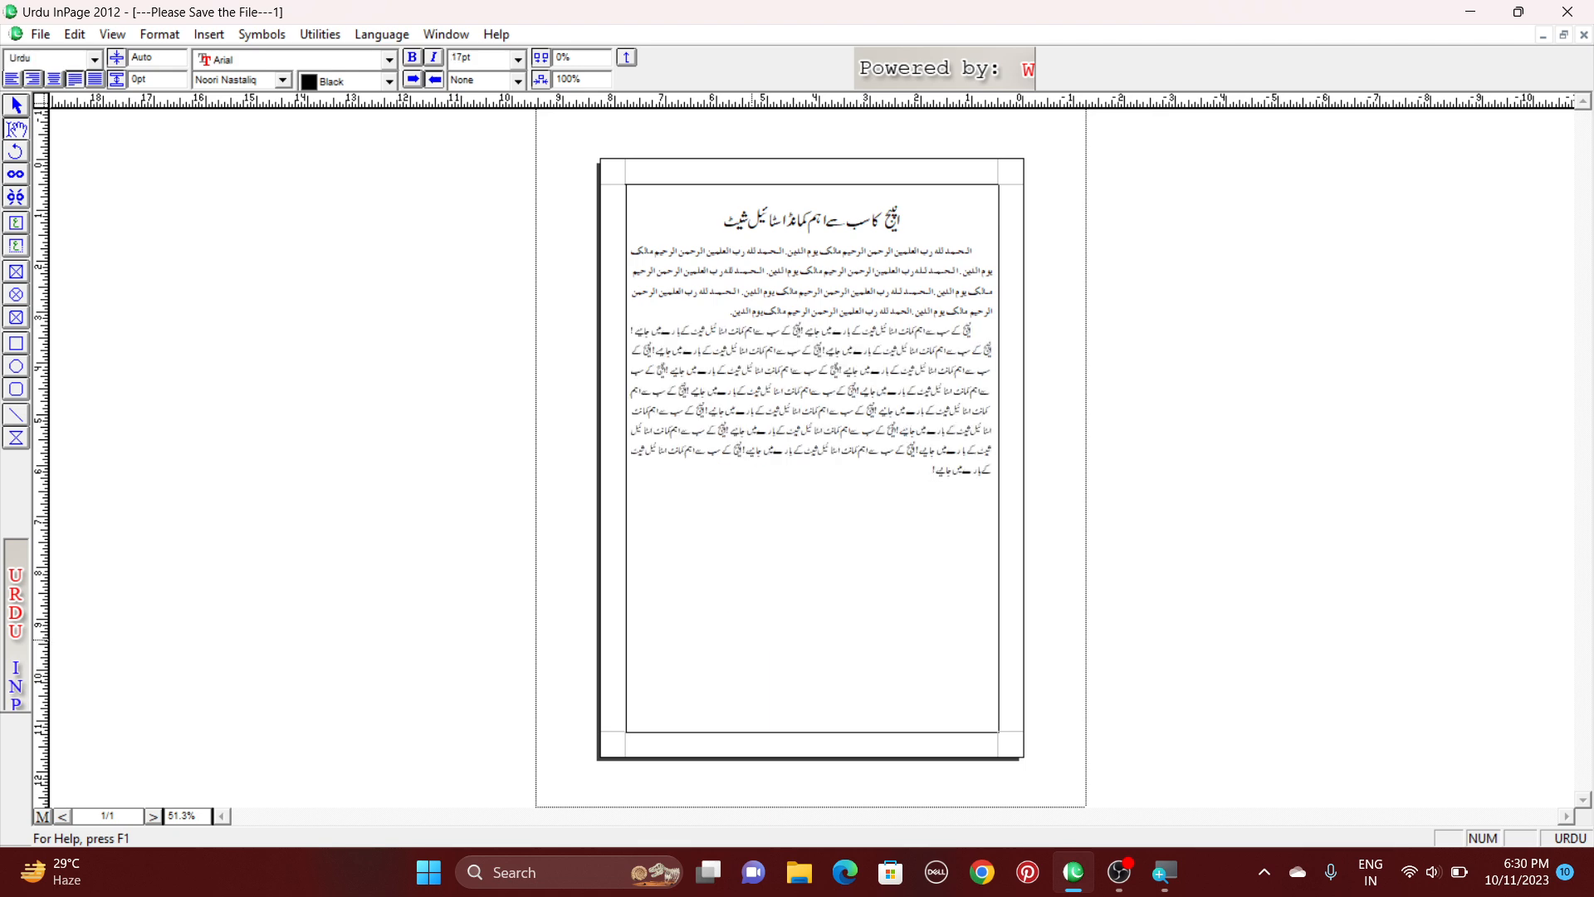
key("Return")
key("F5")
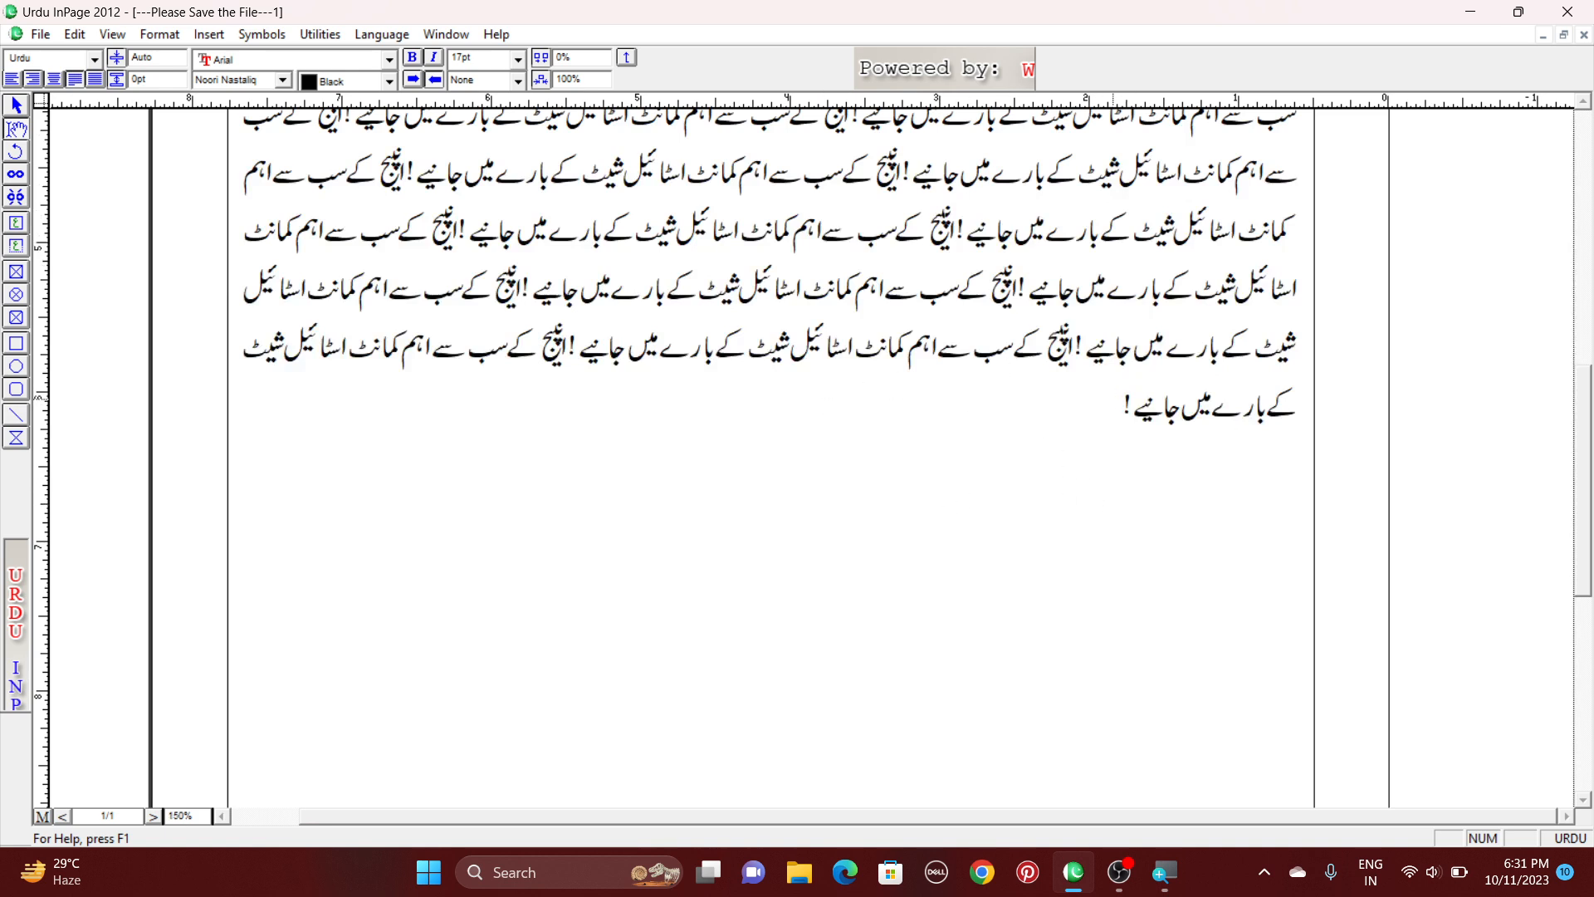
Review the Urdu style sheet's paragraph alignment, indents and spacing.
key("F11")
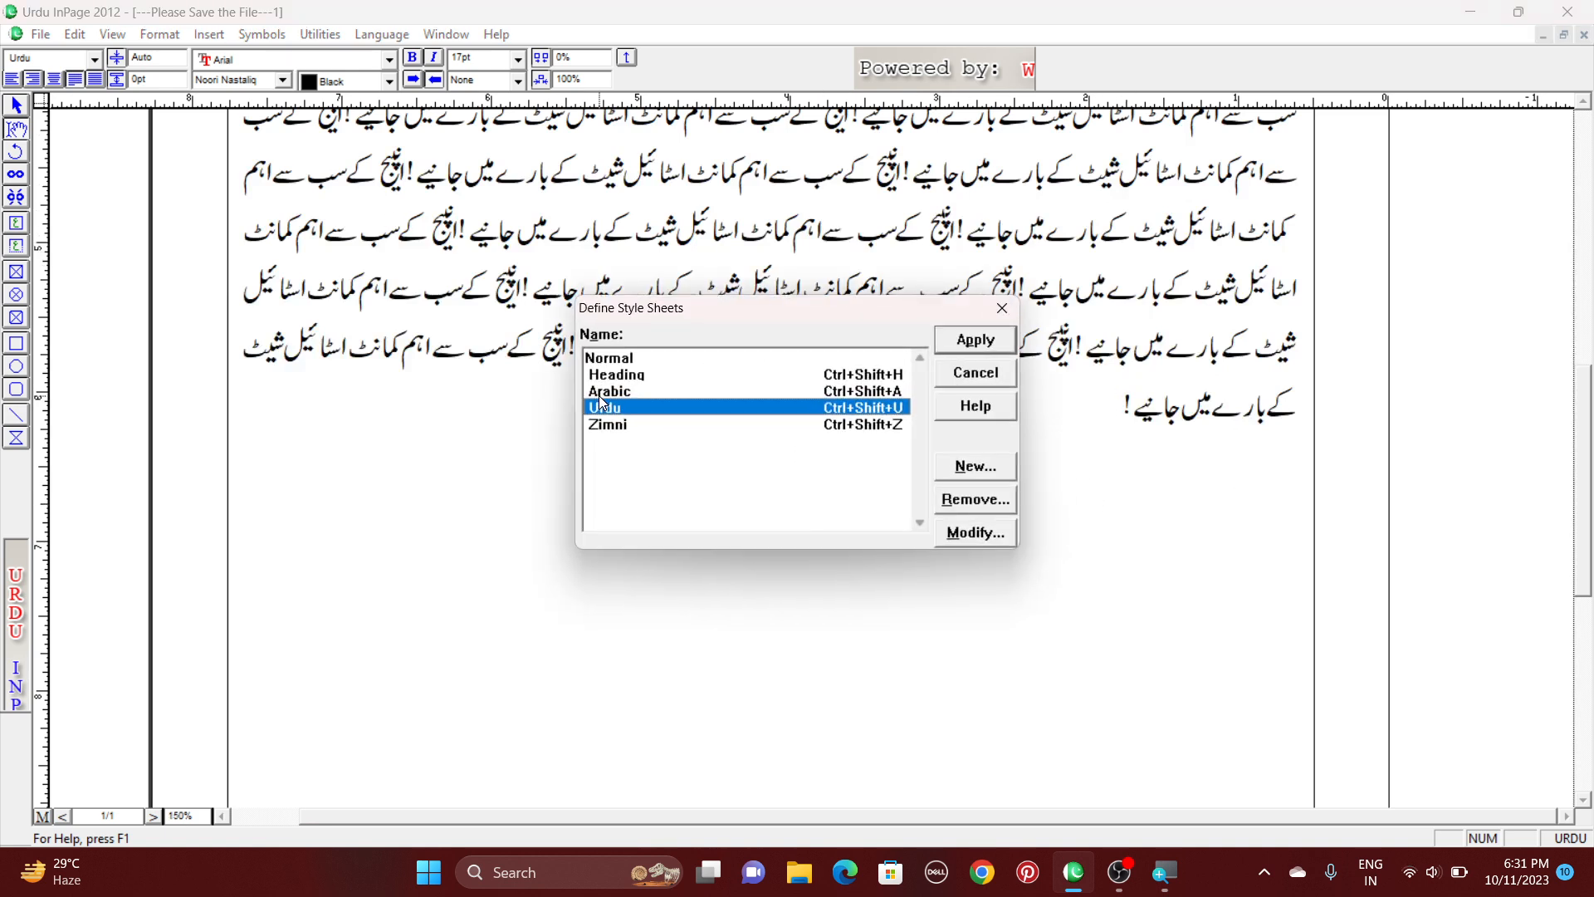
left_click(965, 534)
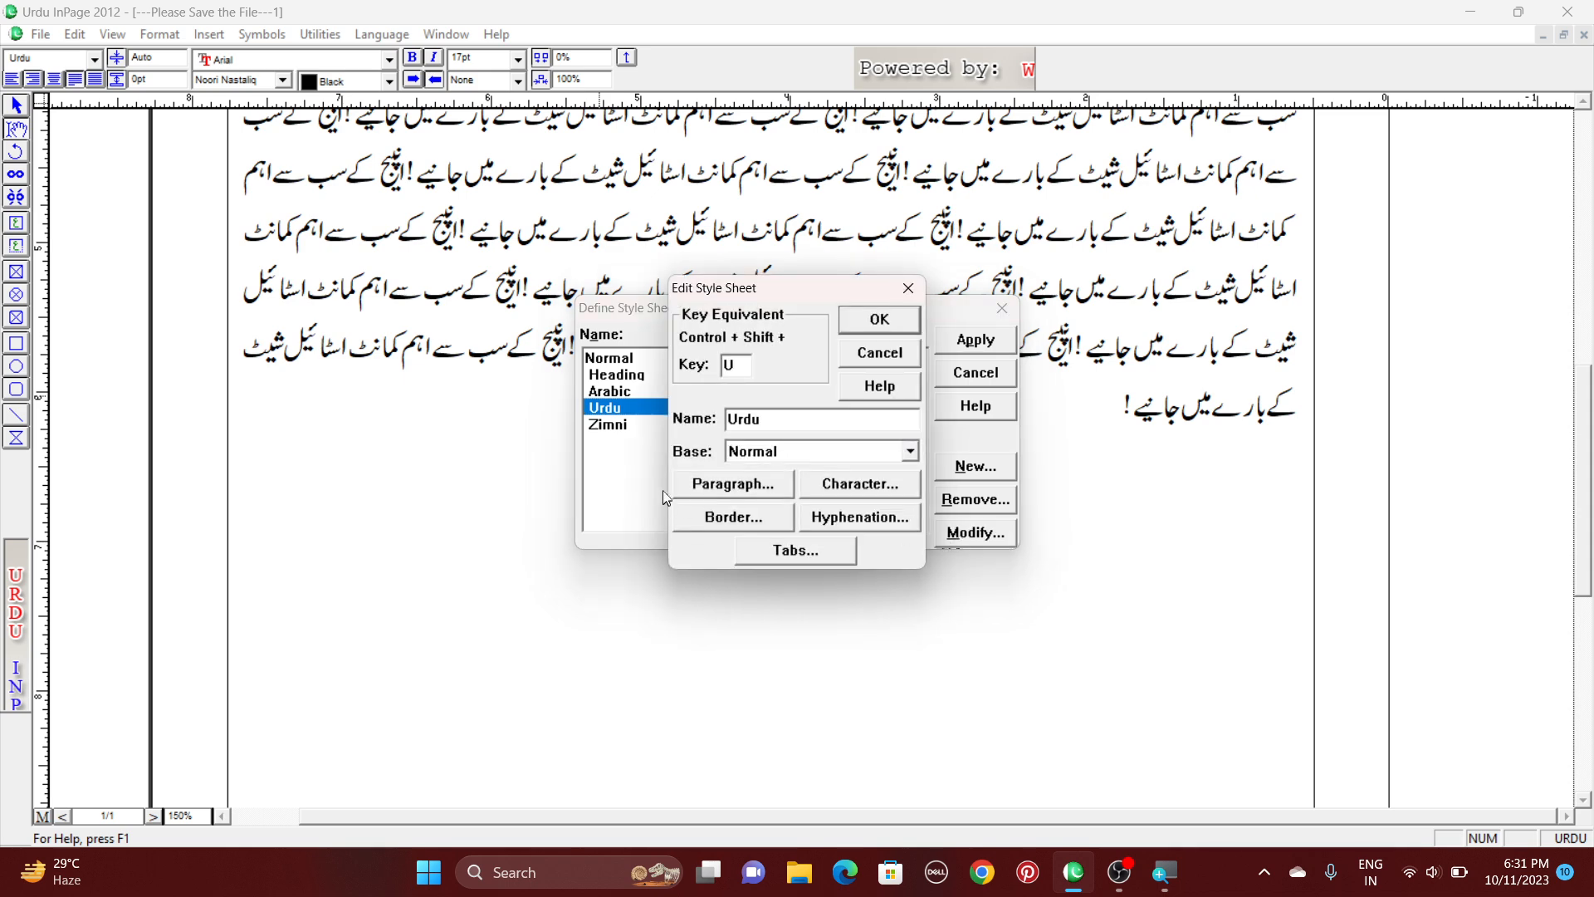
left_click(728, 485)
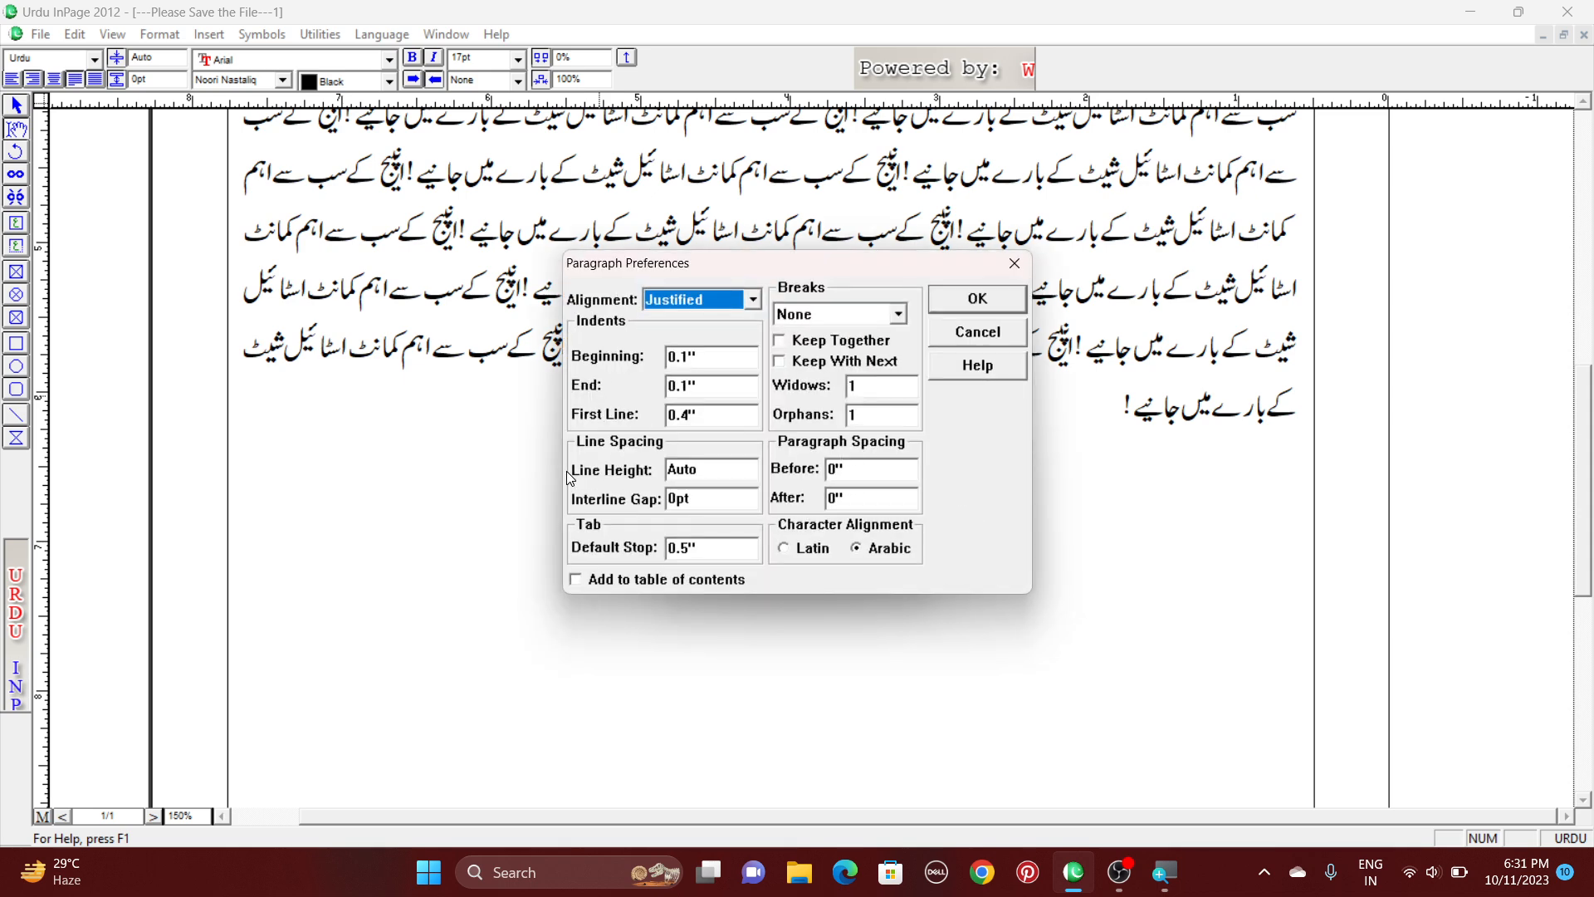
left_click(941, 307)
left_click(888, 319)
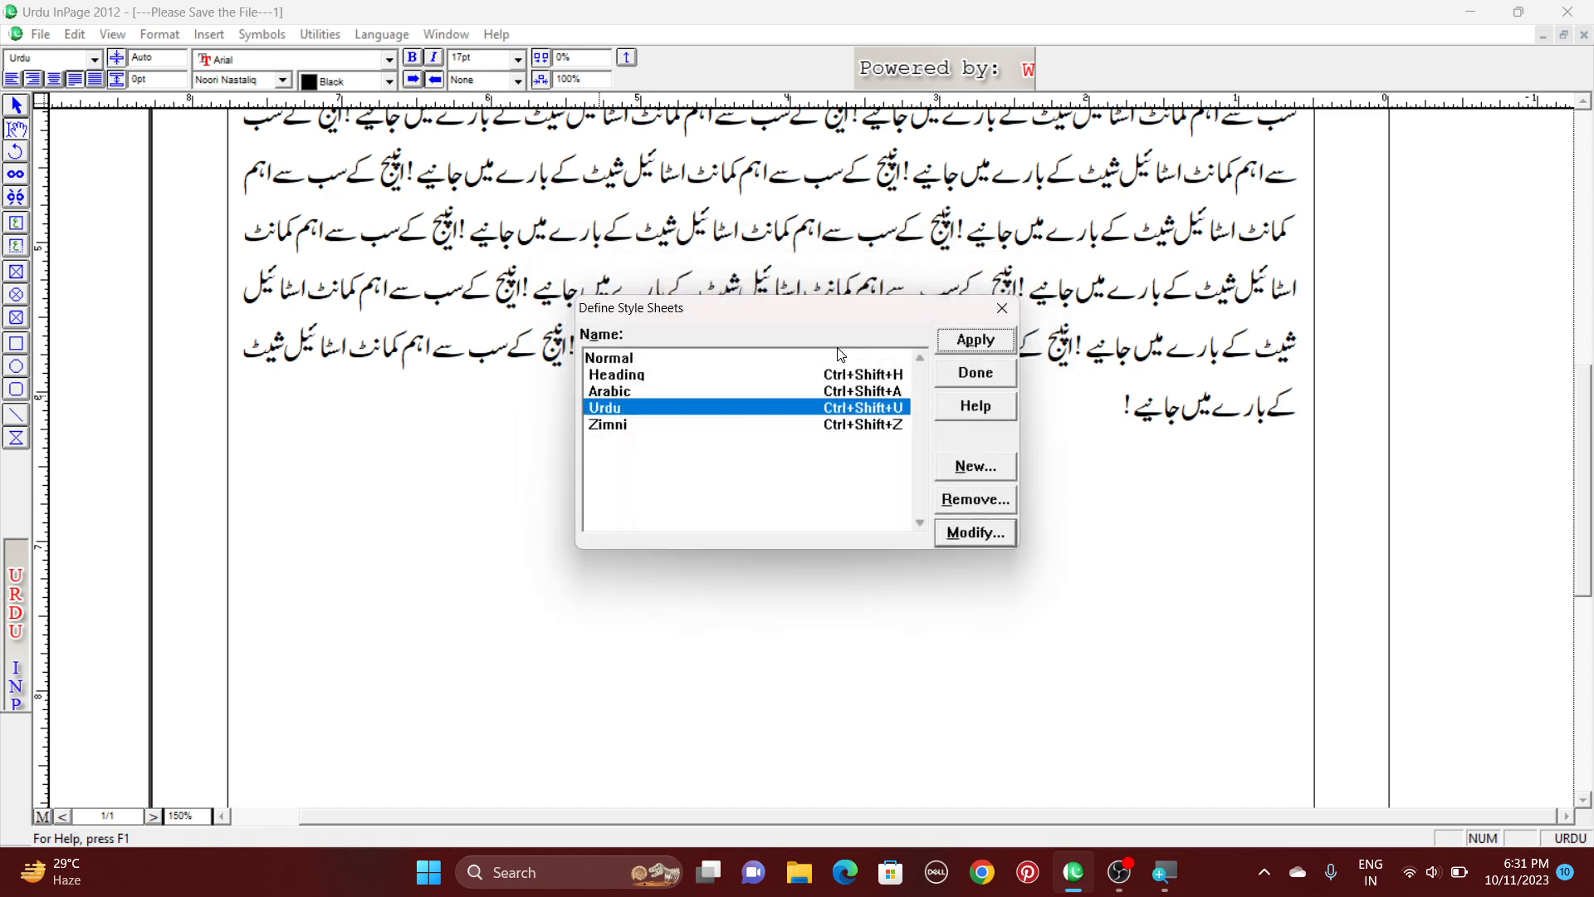
Check the Zimni style sheet's paragraph preferences, re-enter Z as its shortcut letter, and save the style sheet.
left_click(738, 426)
left_click(970, 531)
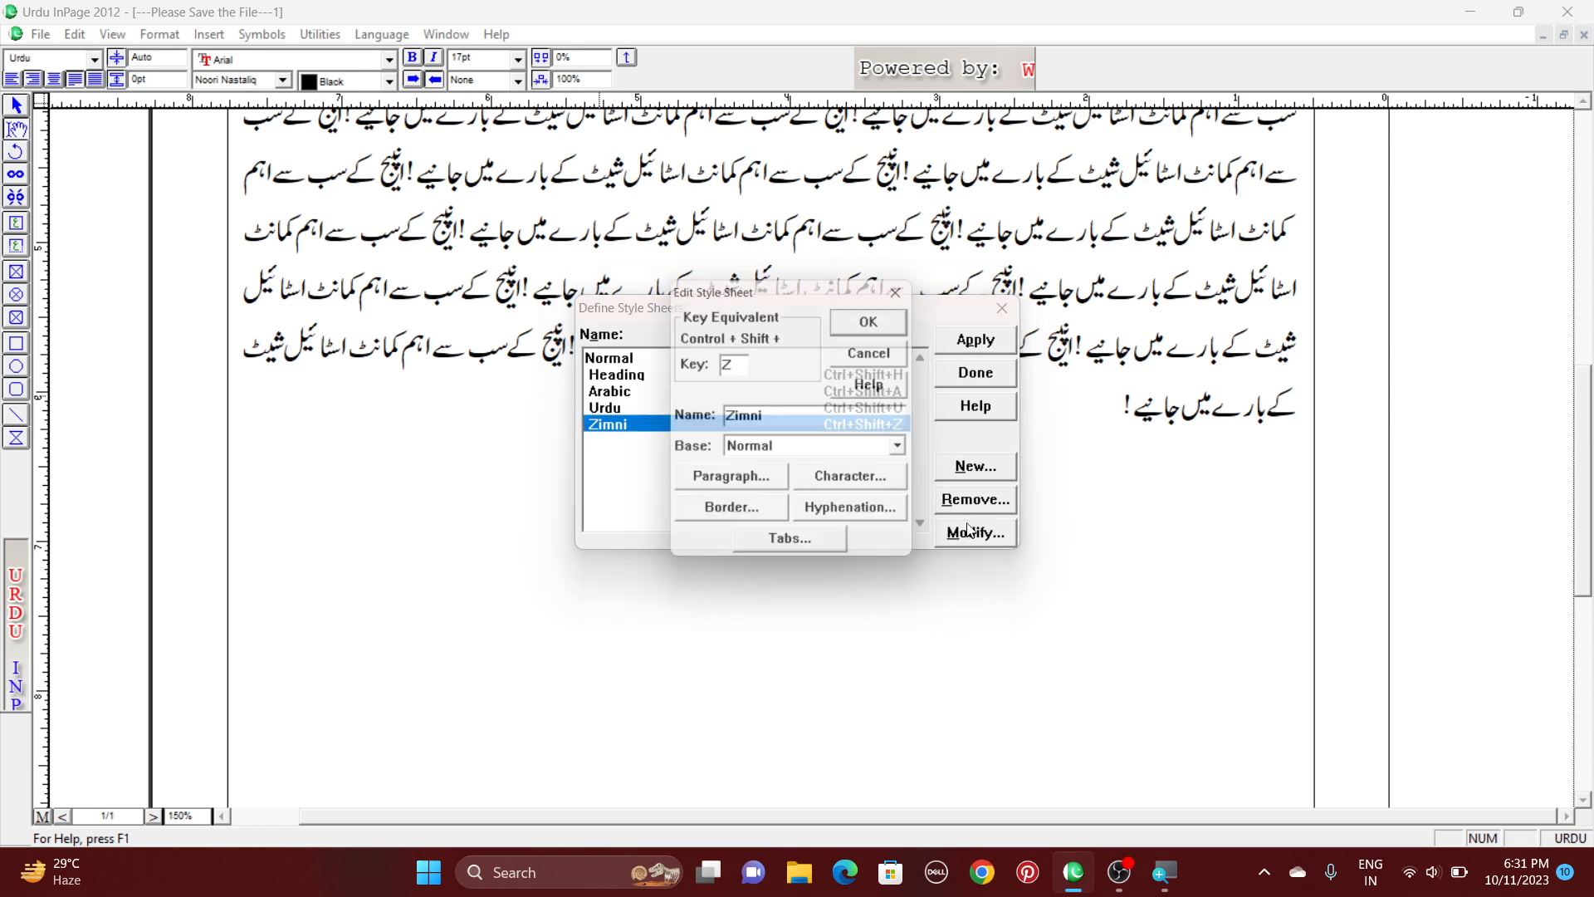
left_click(720, 488)
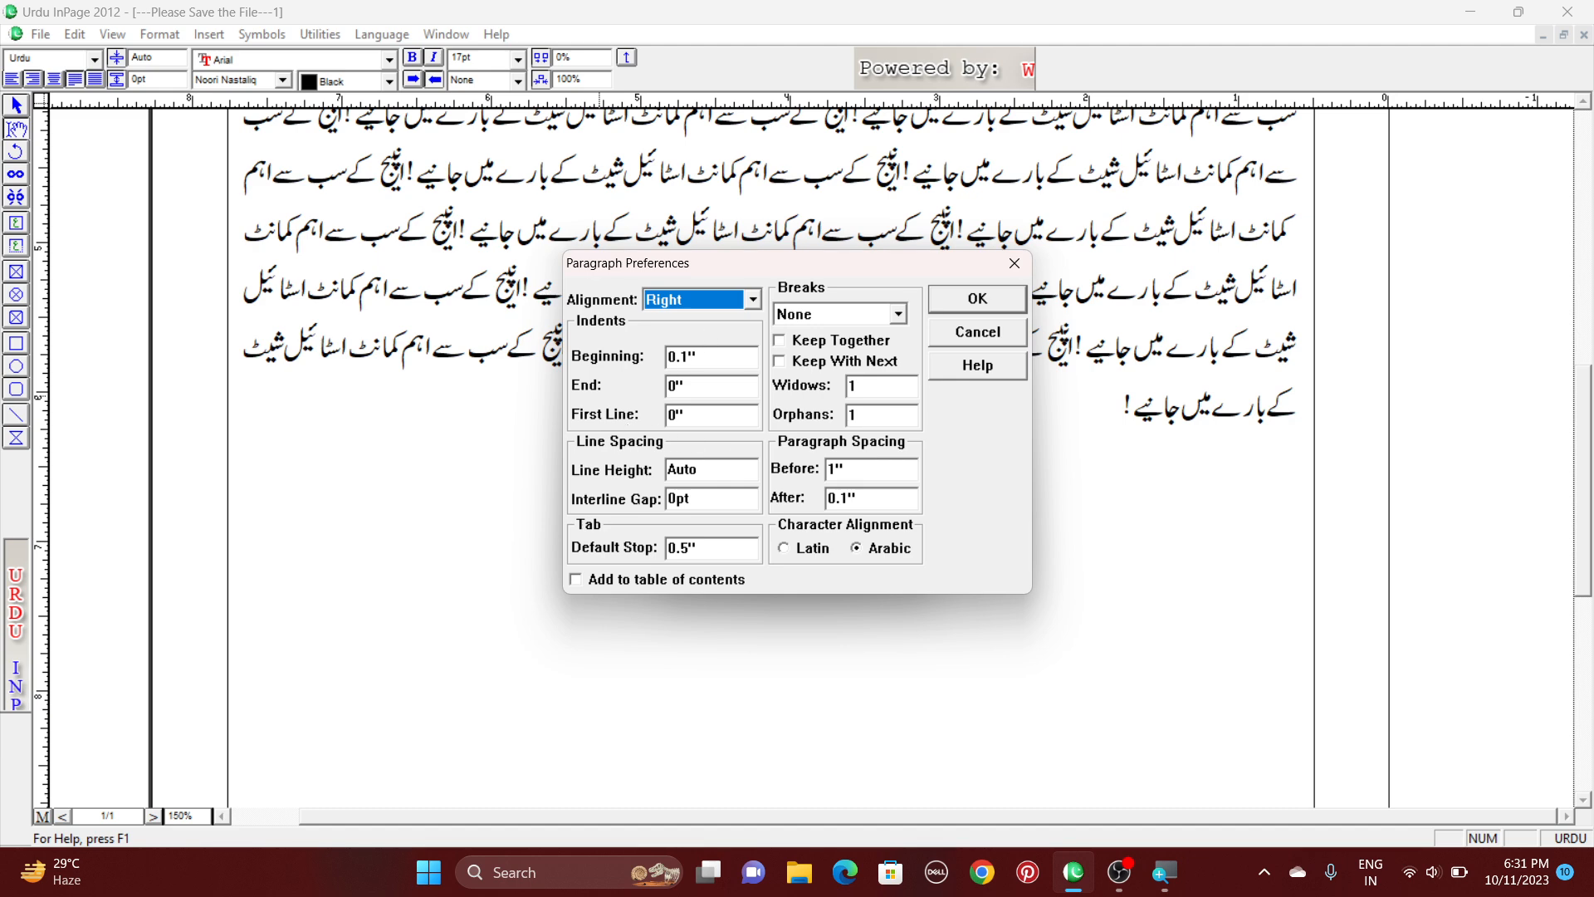
left_click(950, 301)
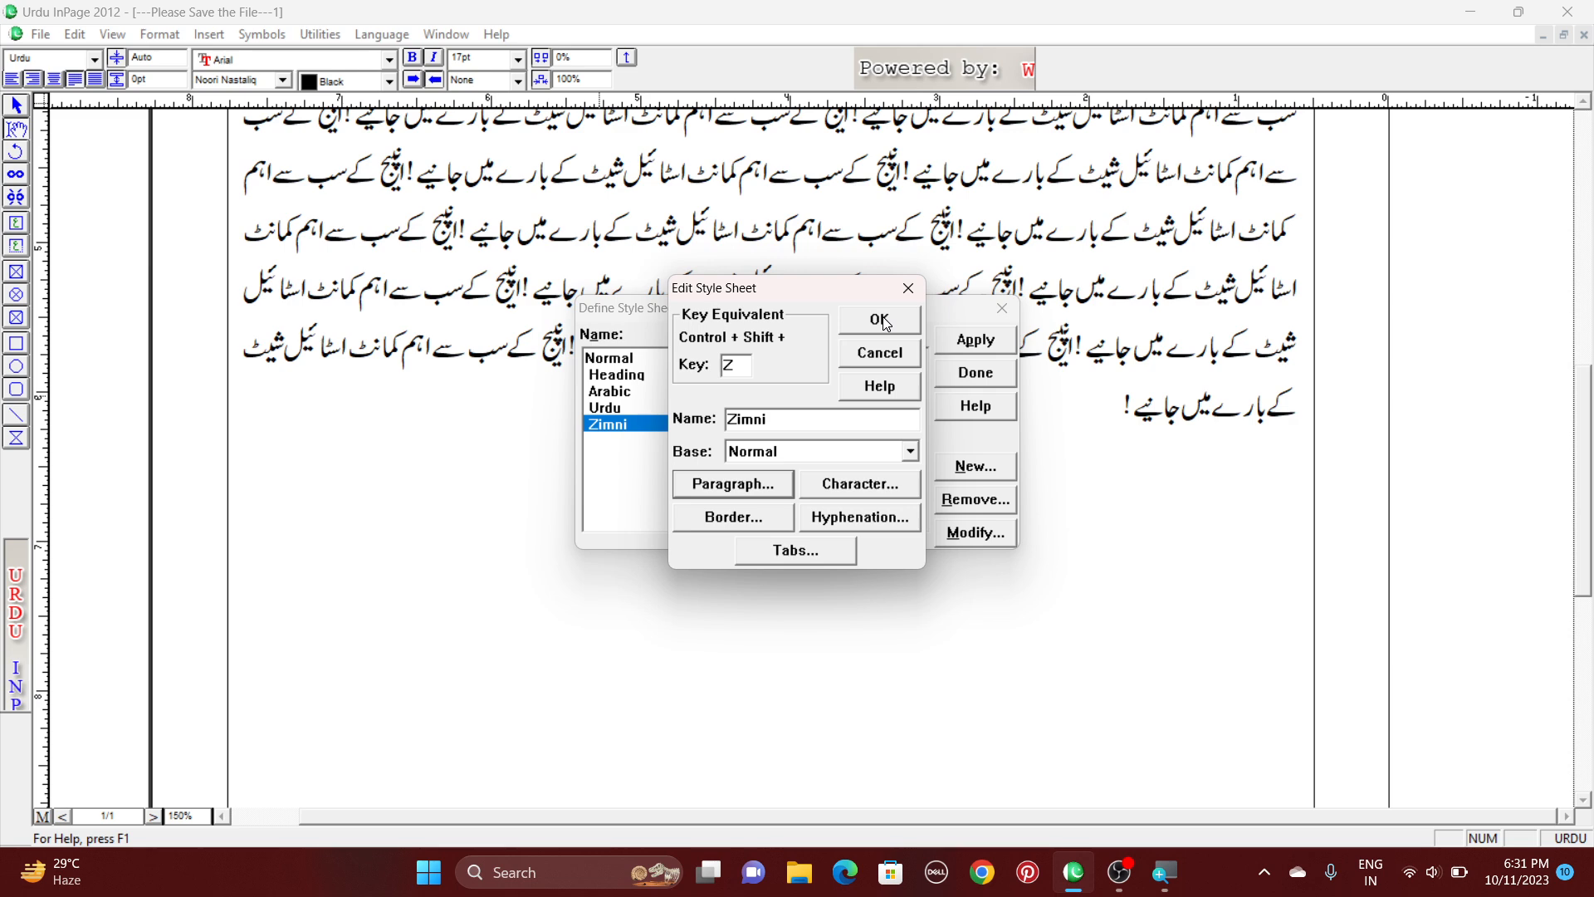
left_click(728, 364)
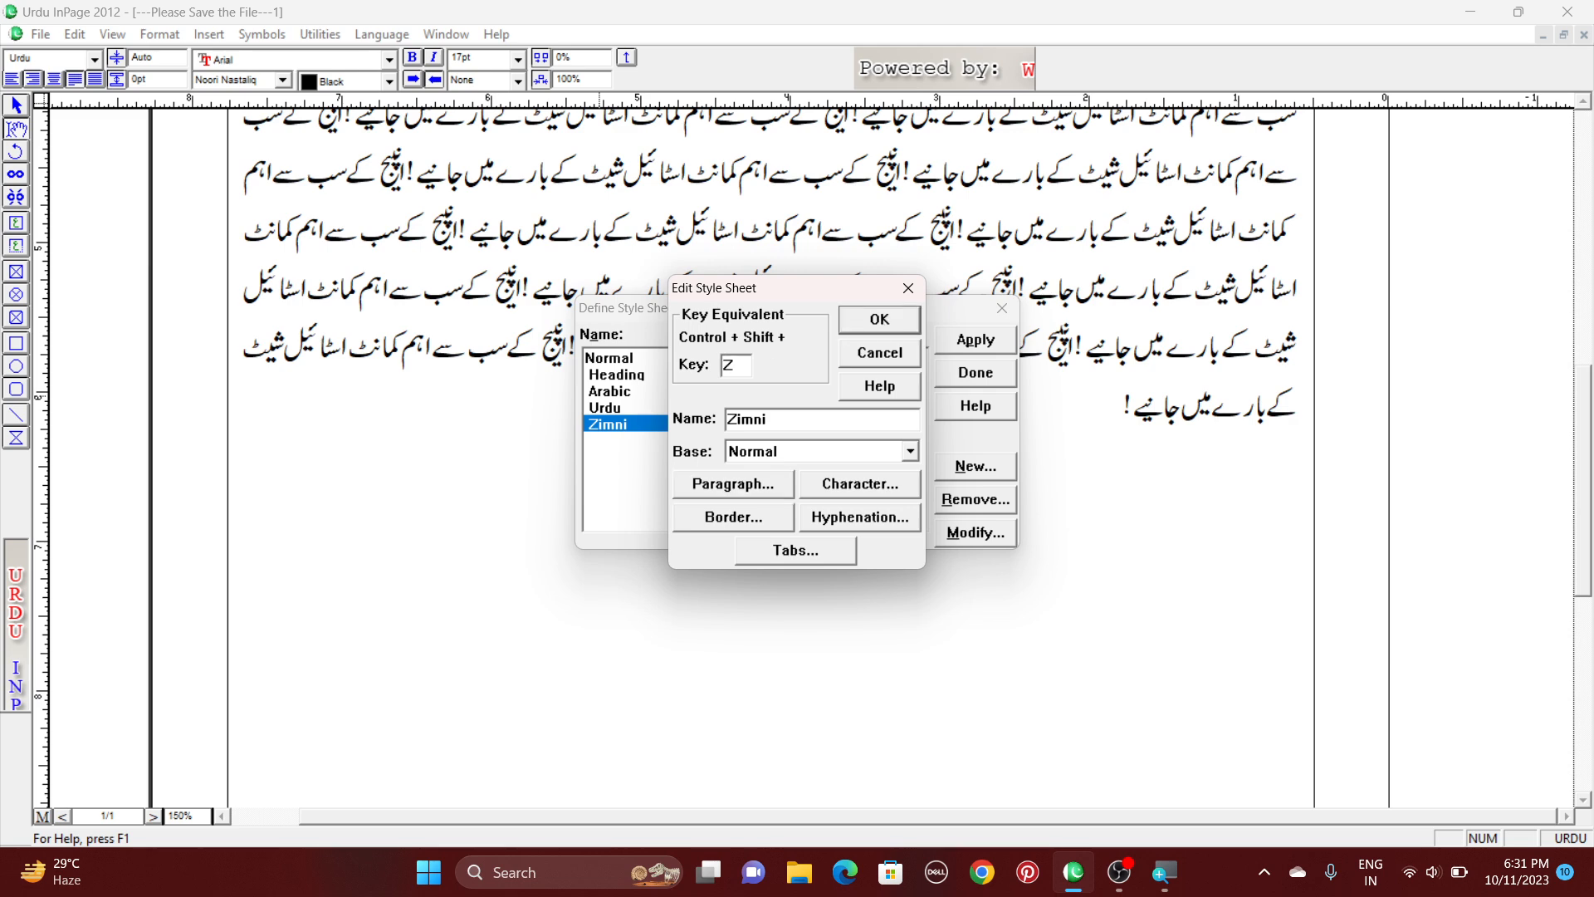
type("Z")
left_click(882, 317)
left_click(973, 370)
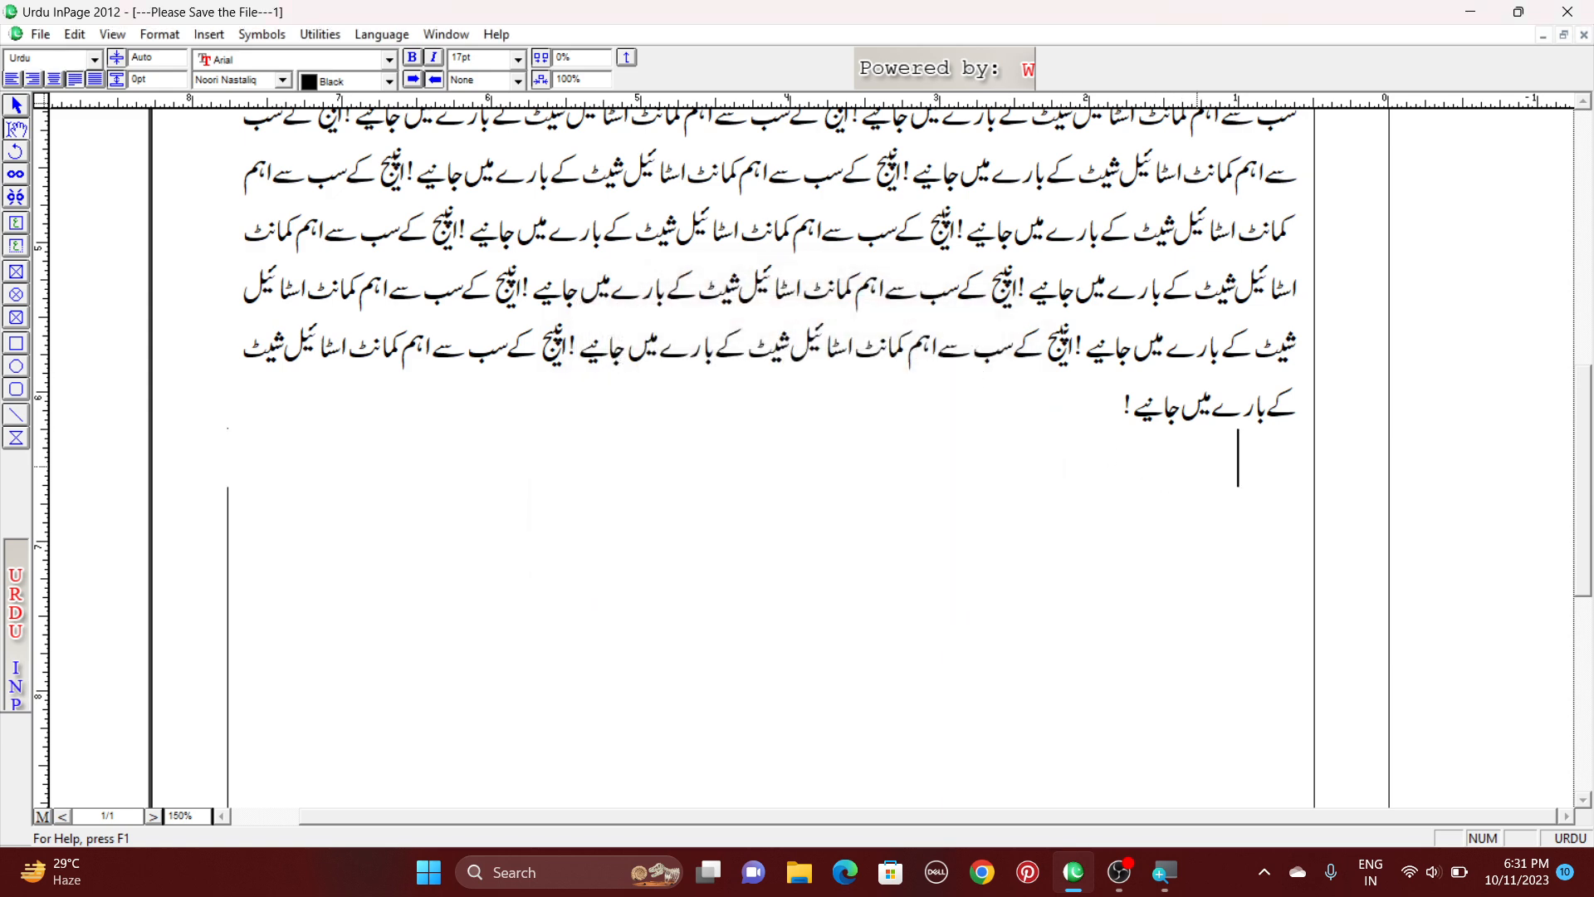
Start a Zimni-styled line below the Urdu paragraph, then enter and delete a few trial letters to test its spacing.
key("Return")
key("ctrl+shift+z")
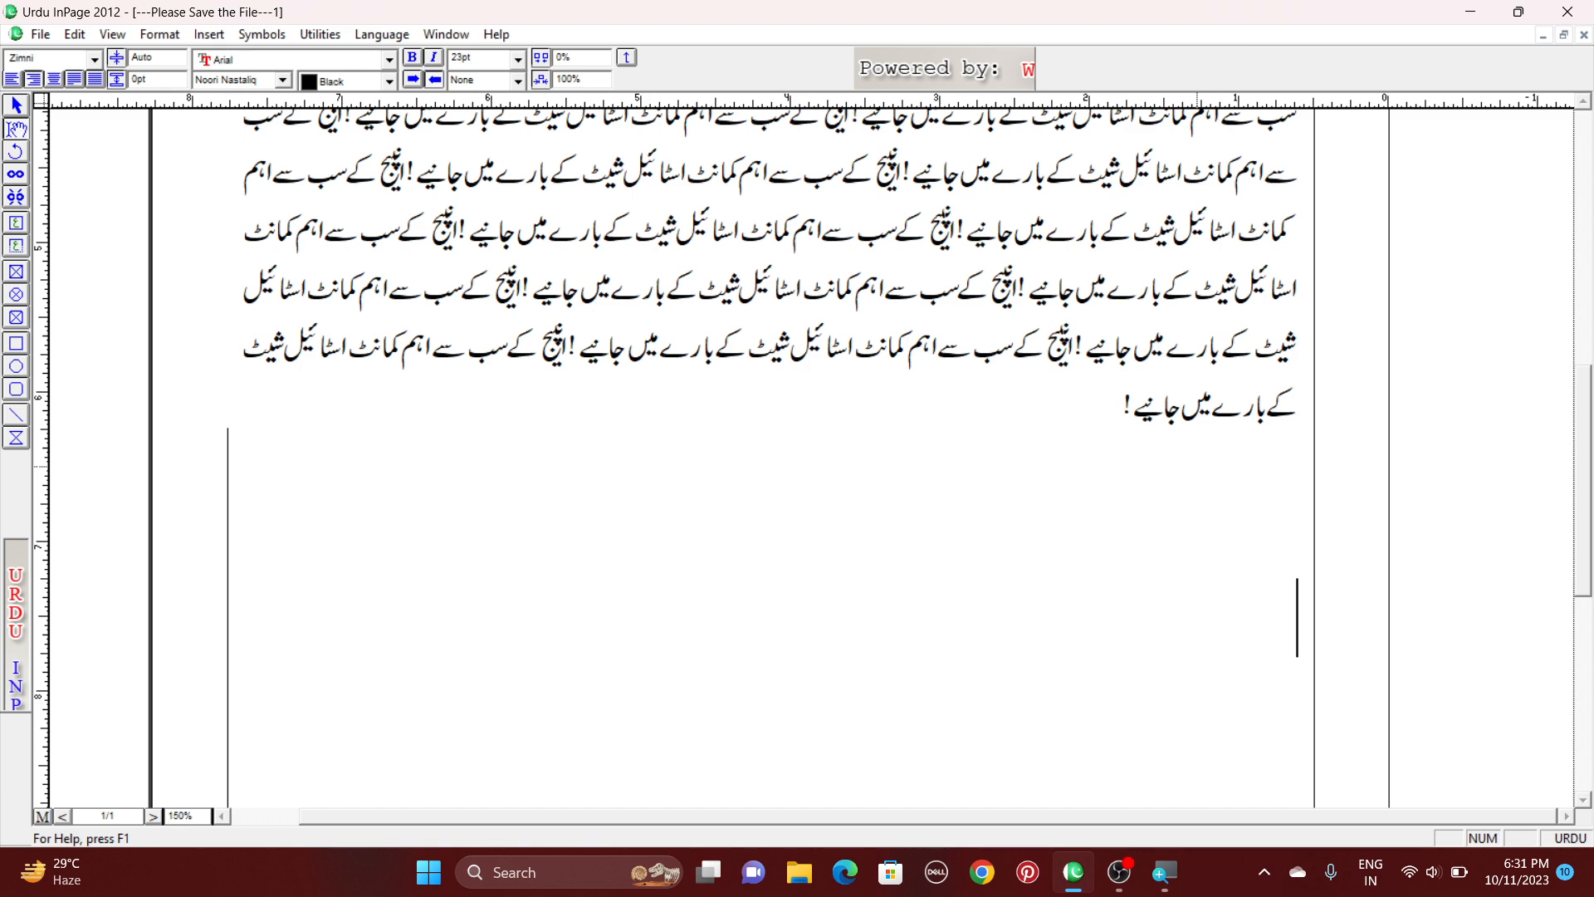
type("اشدک")
key("BackSpace")
key("BackSpace")
key("BackSpace")
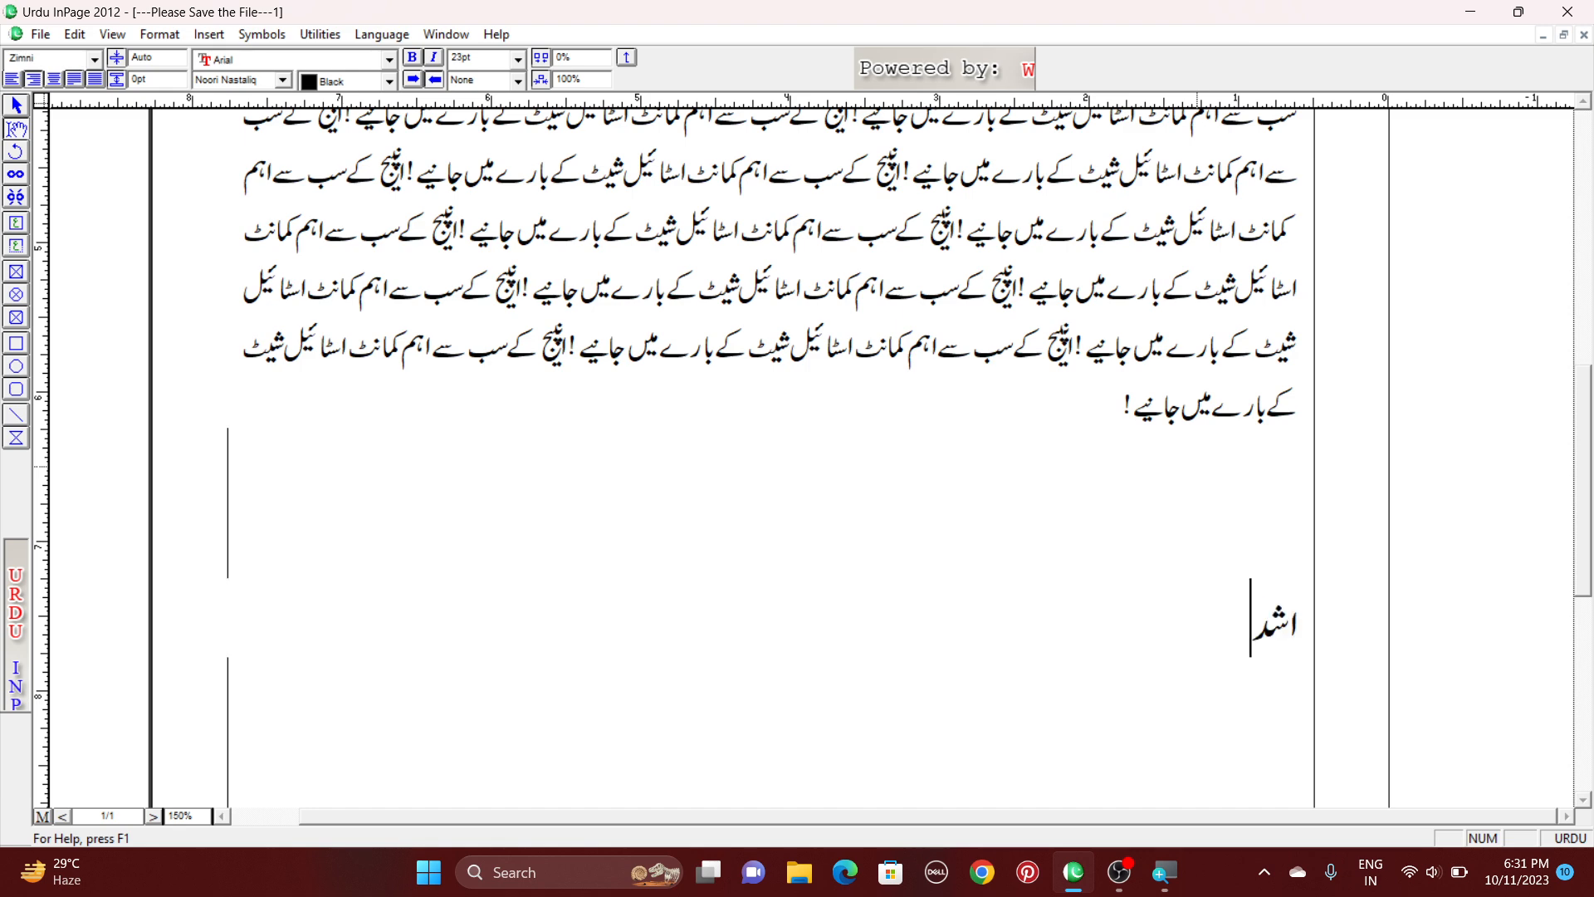
key("BackSpace")
Reduce the Zimni style sheet's paragraph spacing before to a fraction of an inch and apply the modified style sheet.
key("F12")
left_click(975, 532)
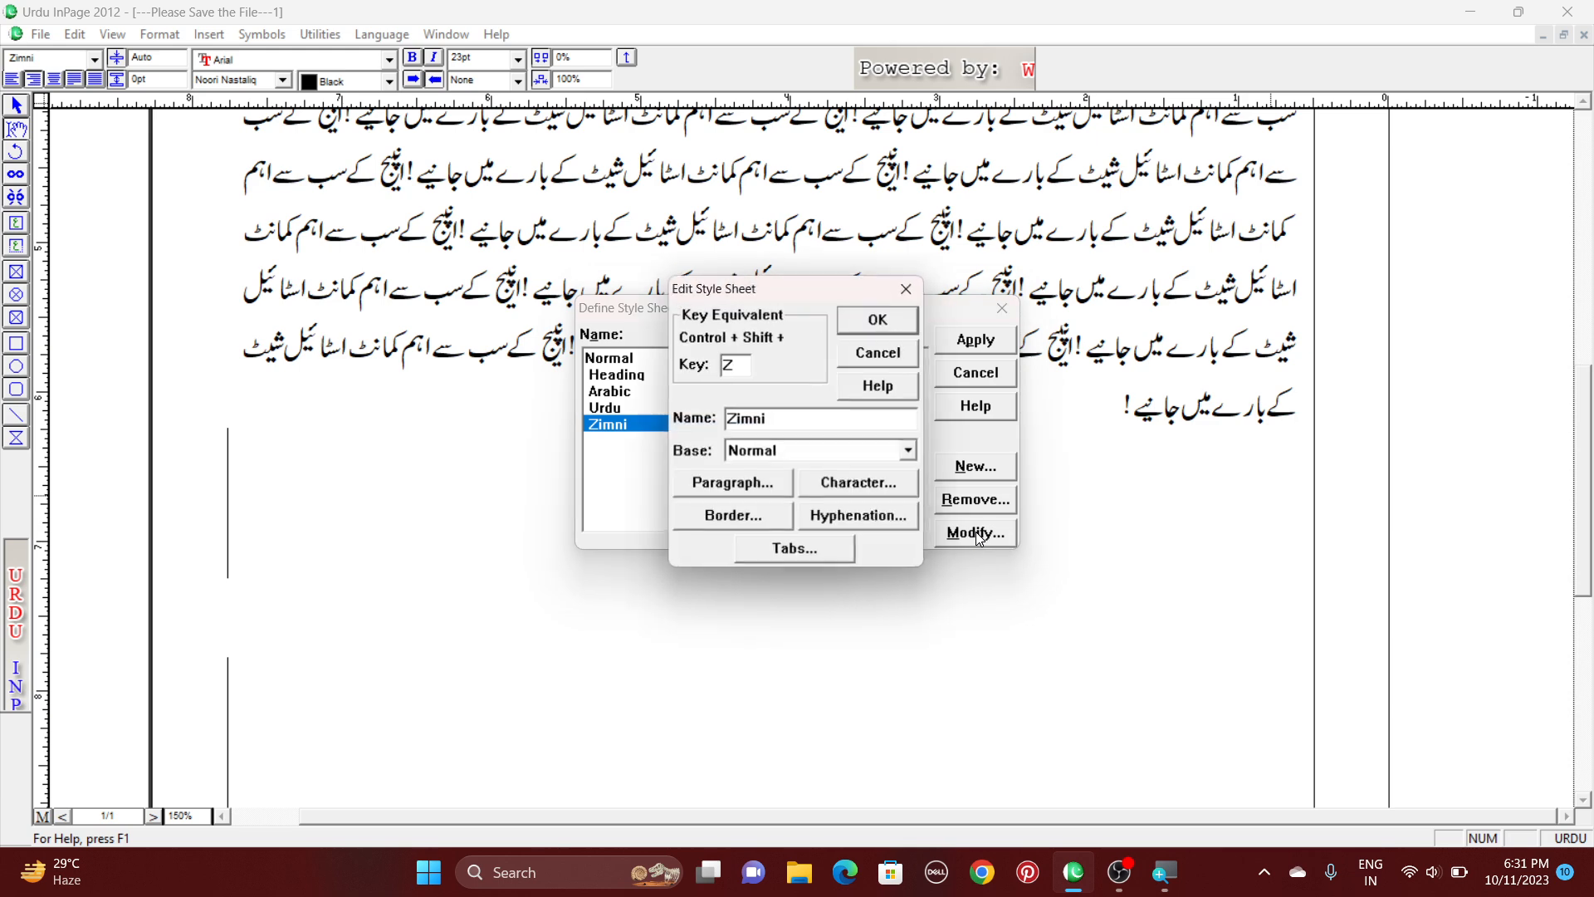
left_click(754, 488)
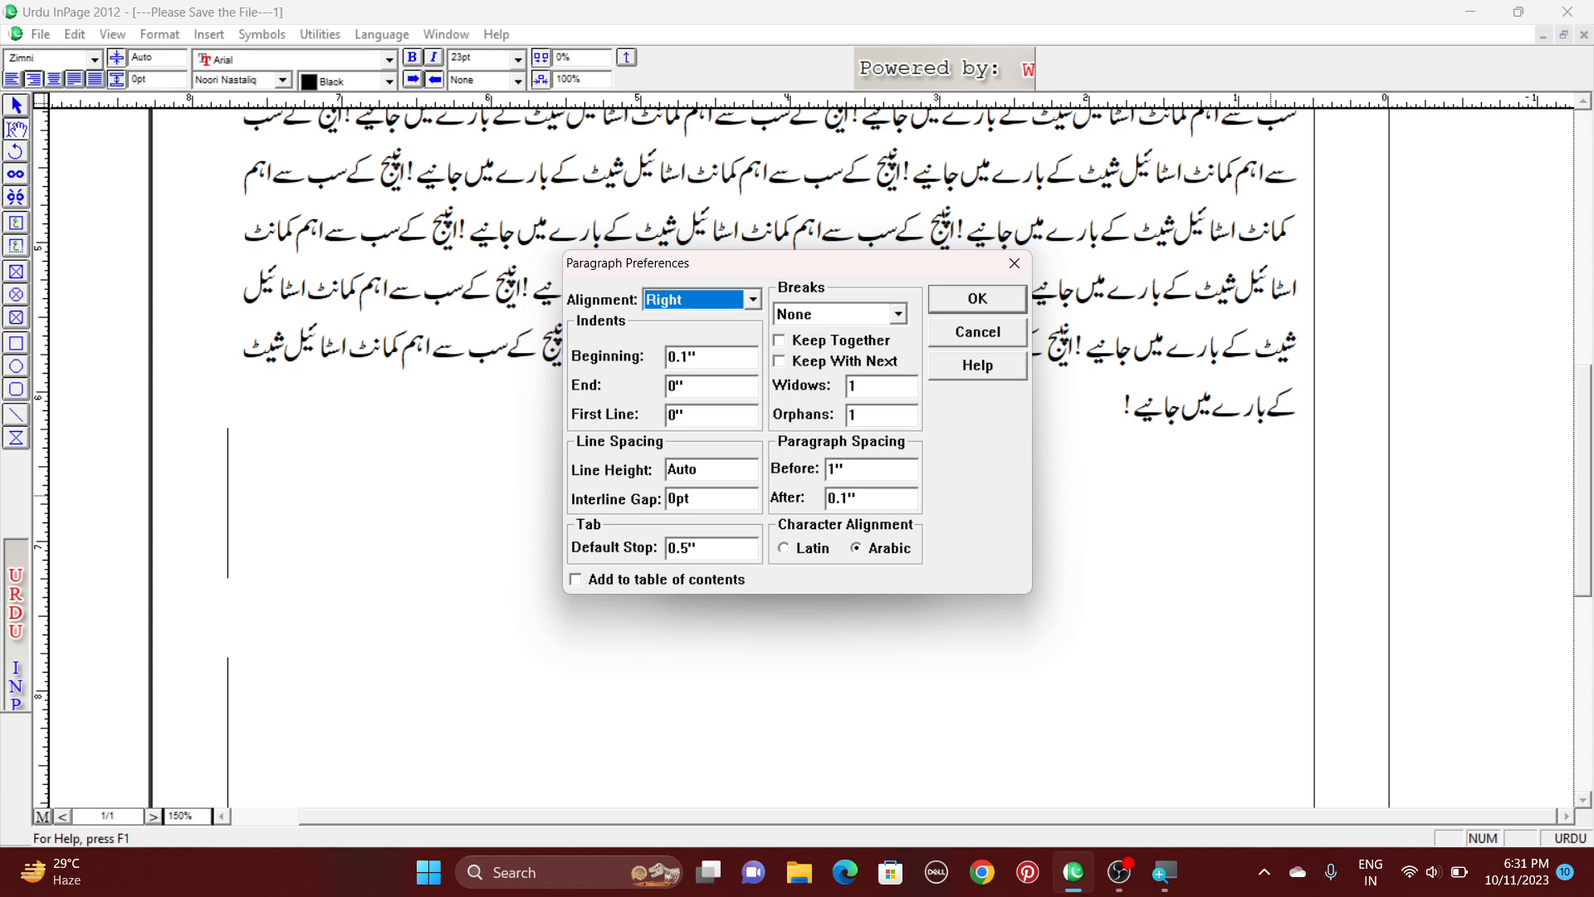
double_click(842, 469)
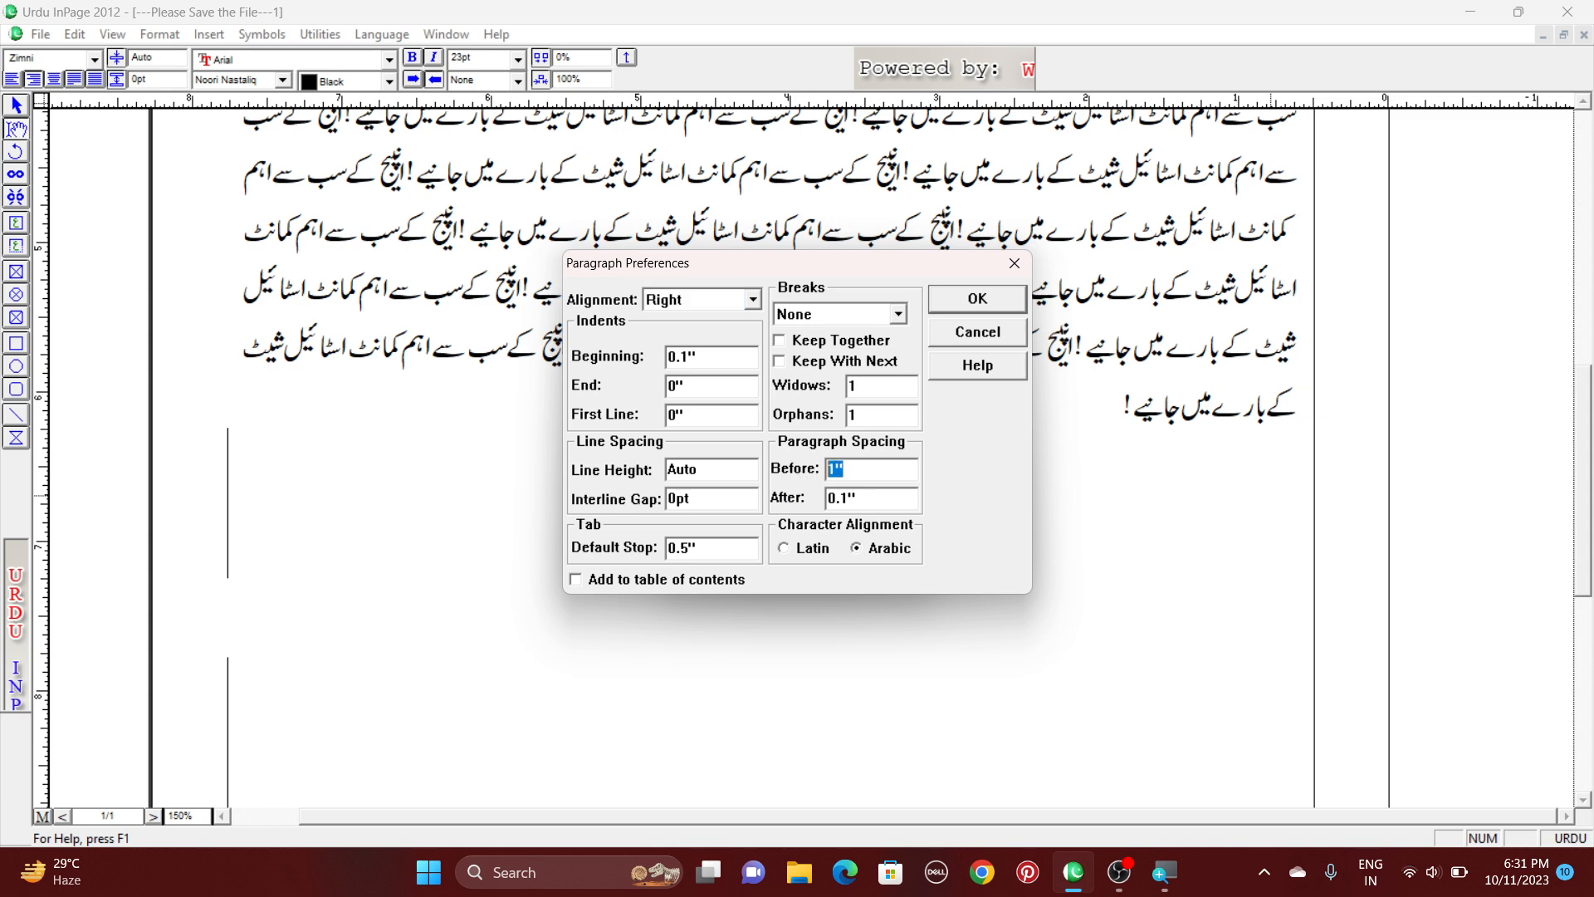
type(".")
left_click(988, 299)
left_click(855, 318)
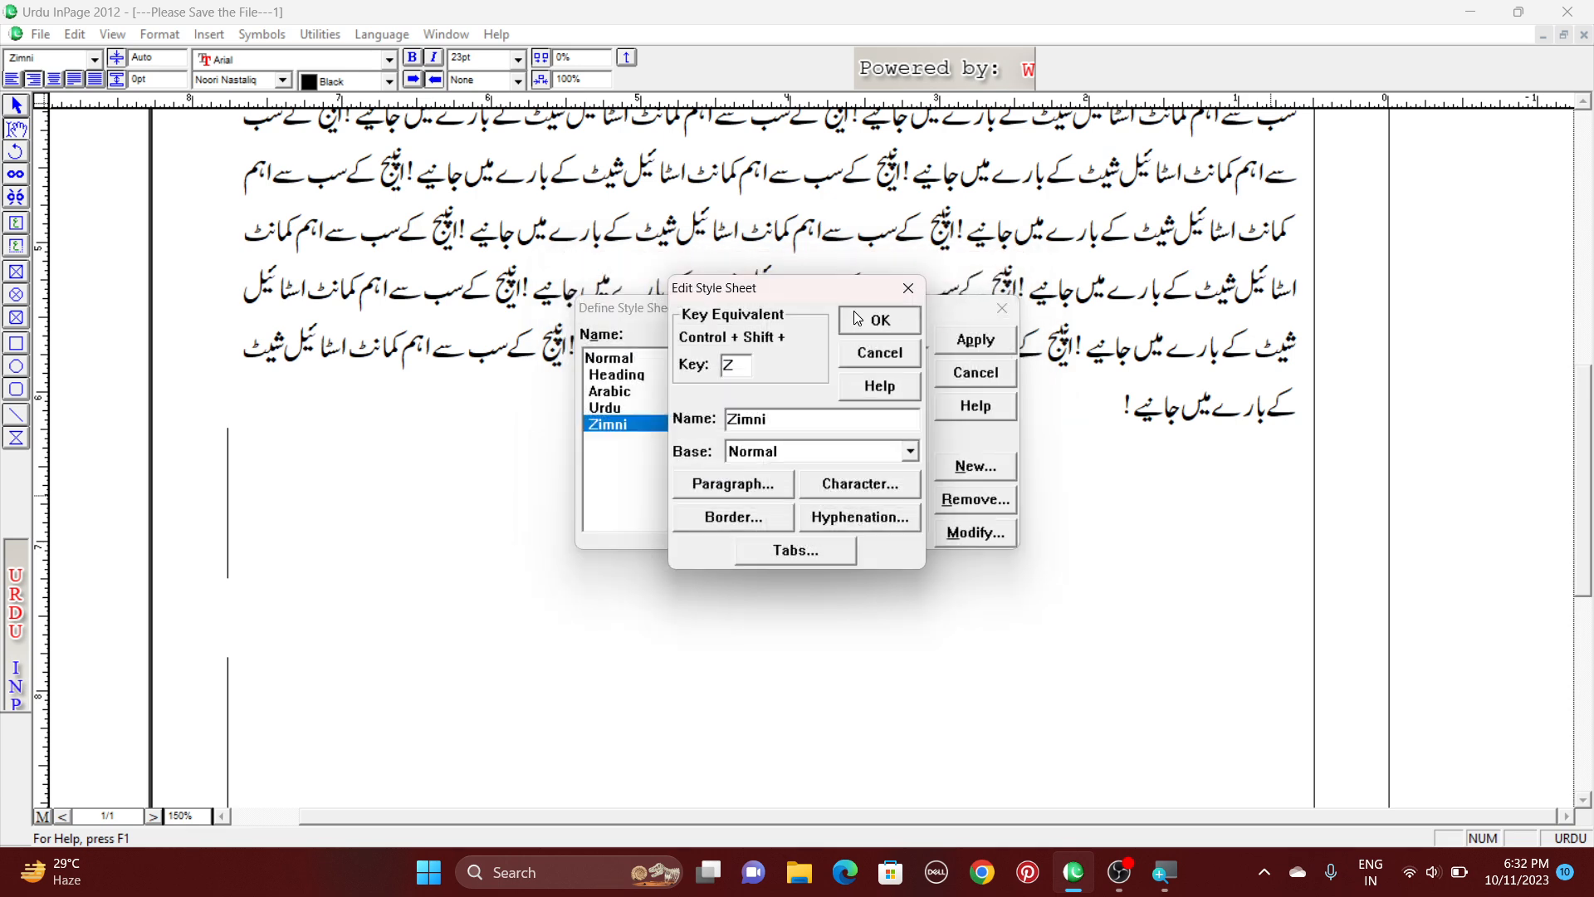
left_click(972, 342)
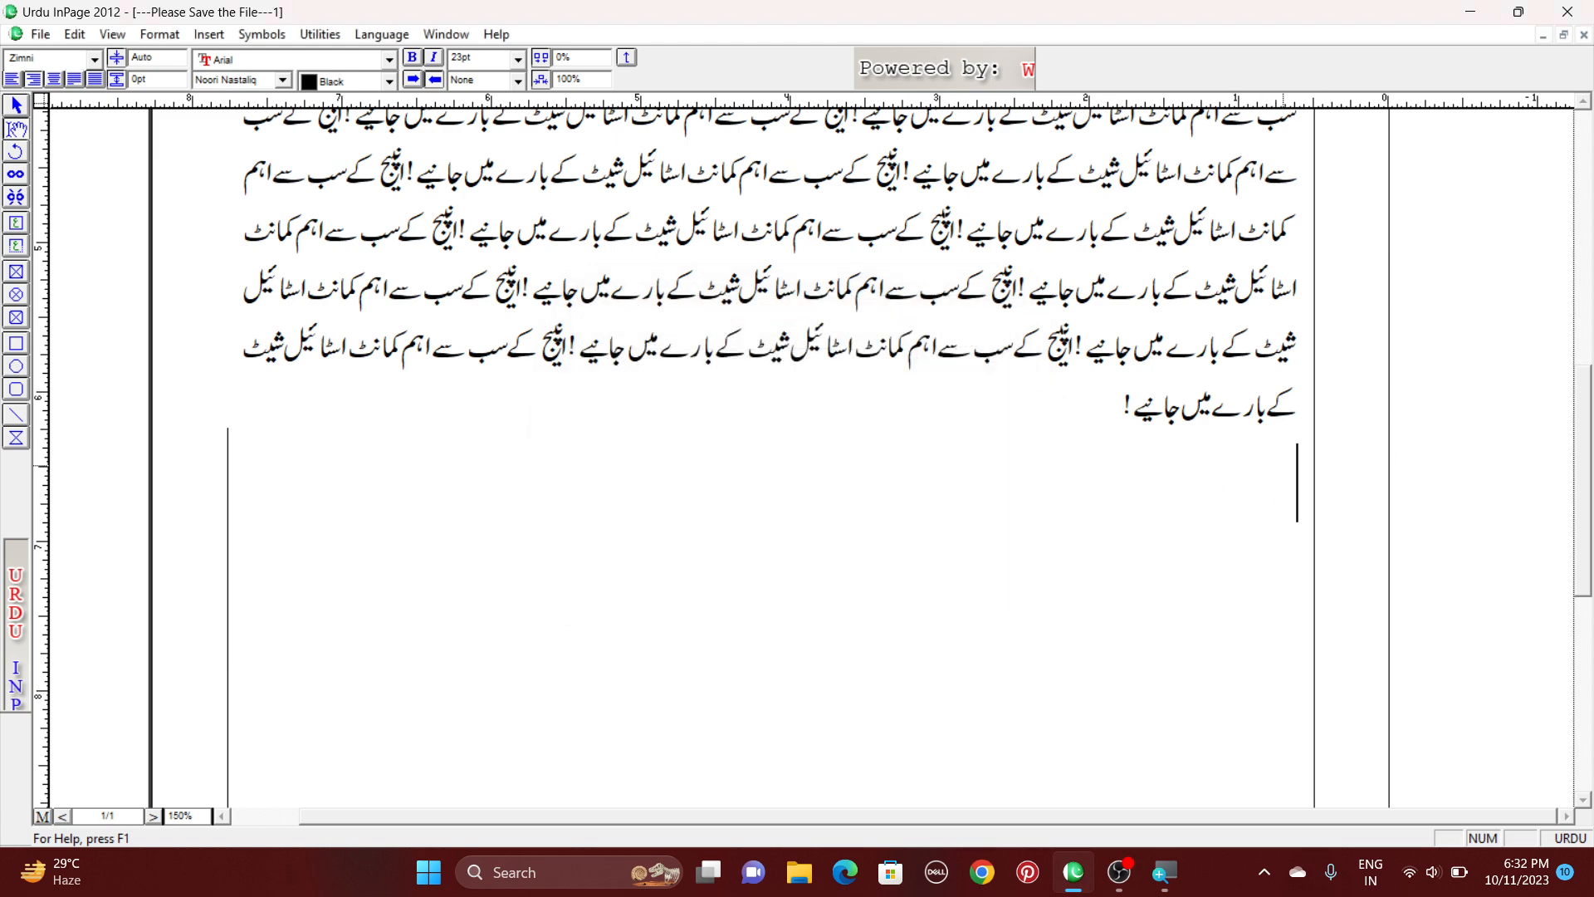
Enter the subheading "انپیج کا فارمیٹ مینو" in the Zimni style and start a new line below it.
type("اپنیچ کا")
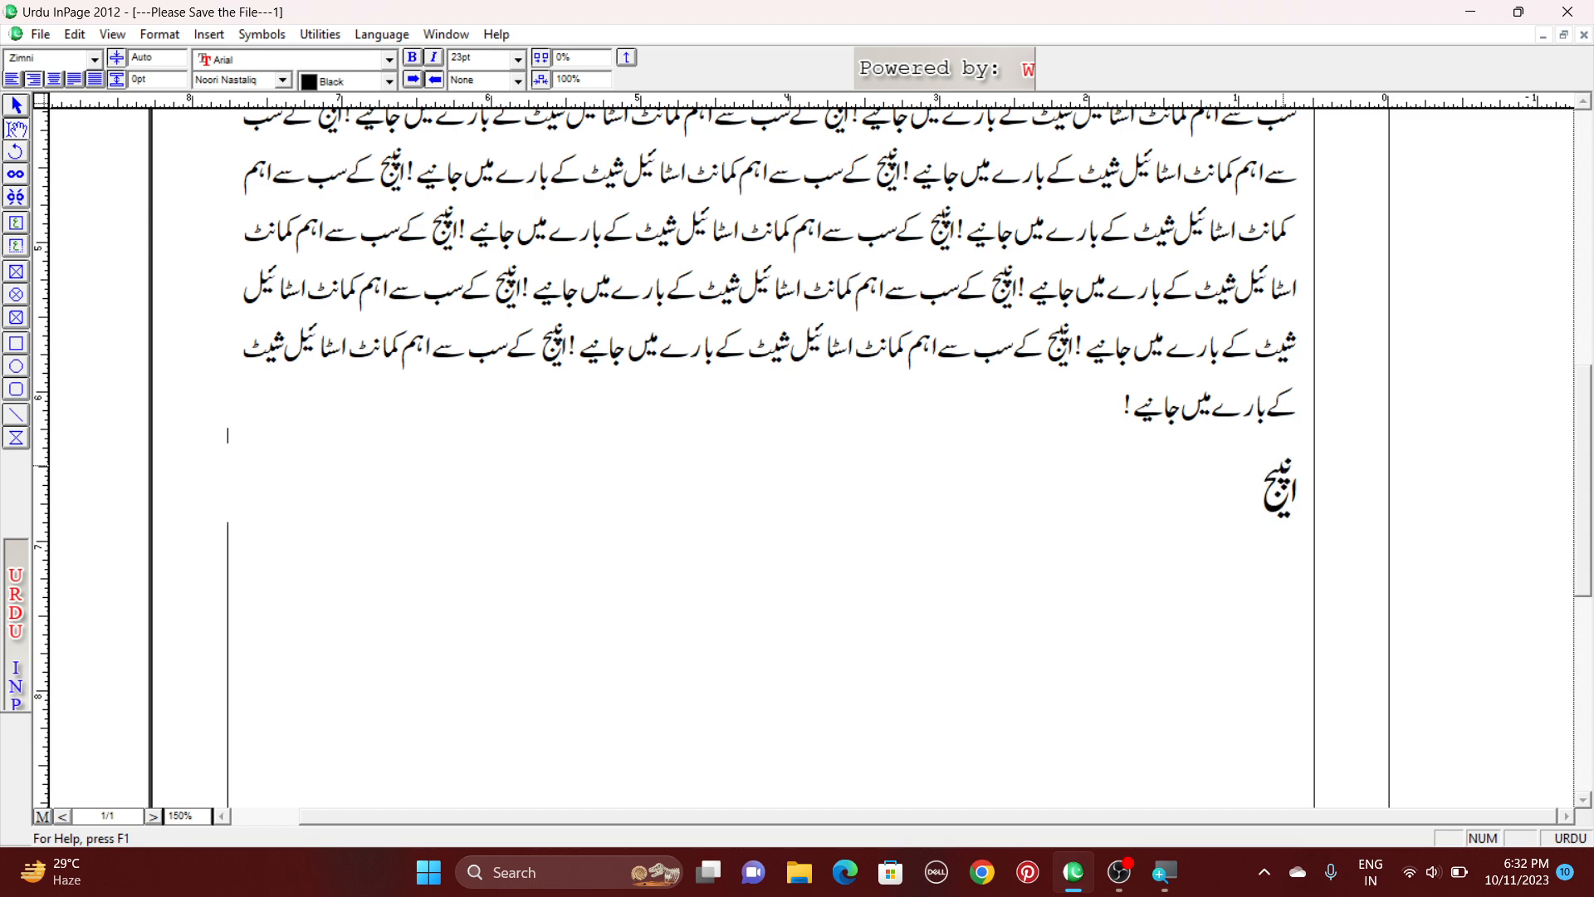
type(" فارمیٹ")
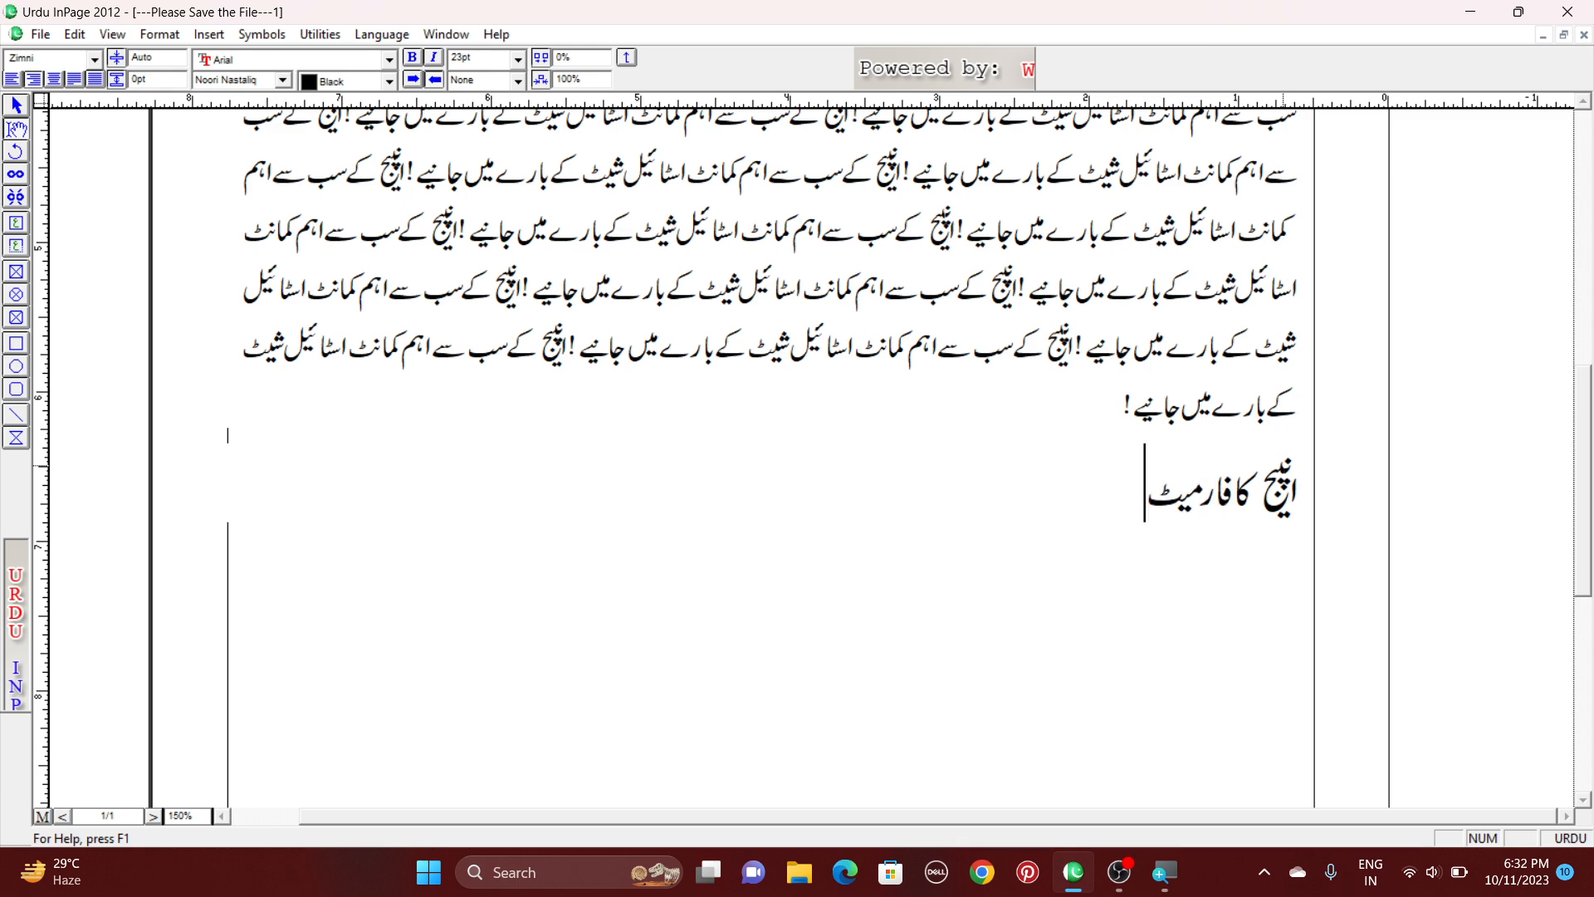
type(" مینو")
key("Return")
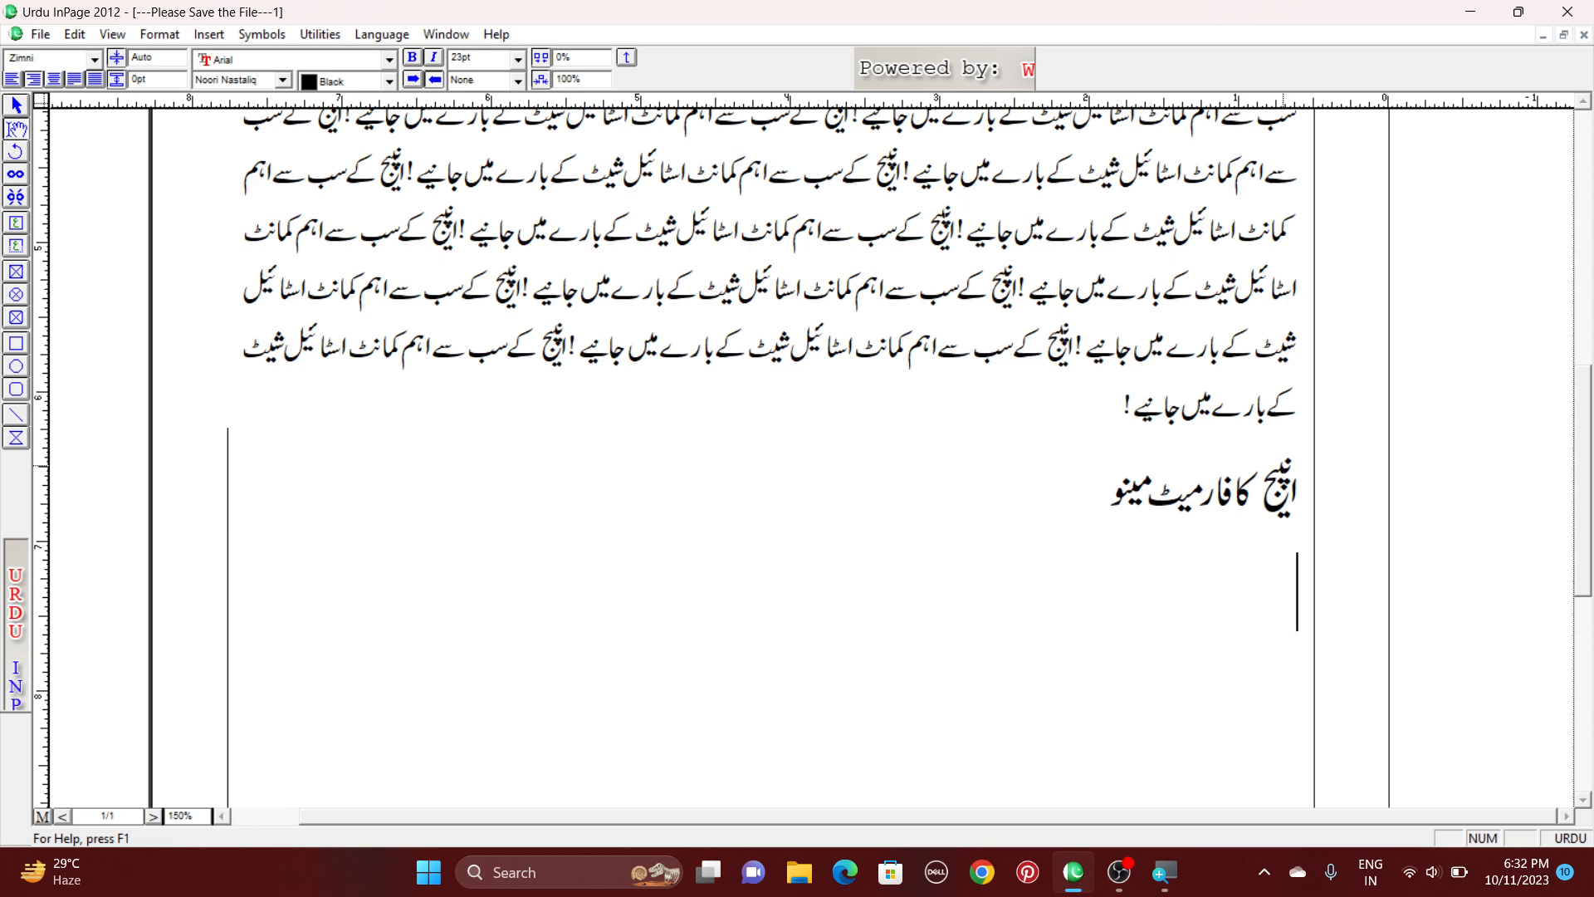
Copy the whole Urdu paragraph and paste it below the Zimni subheading in the Urdu style.
key("F2")
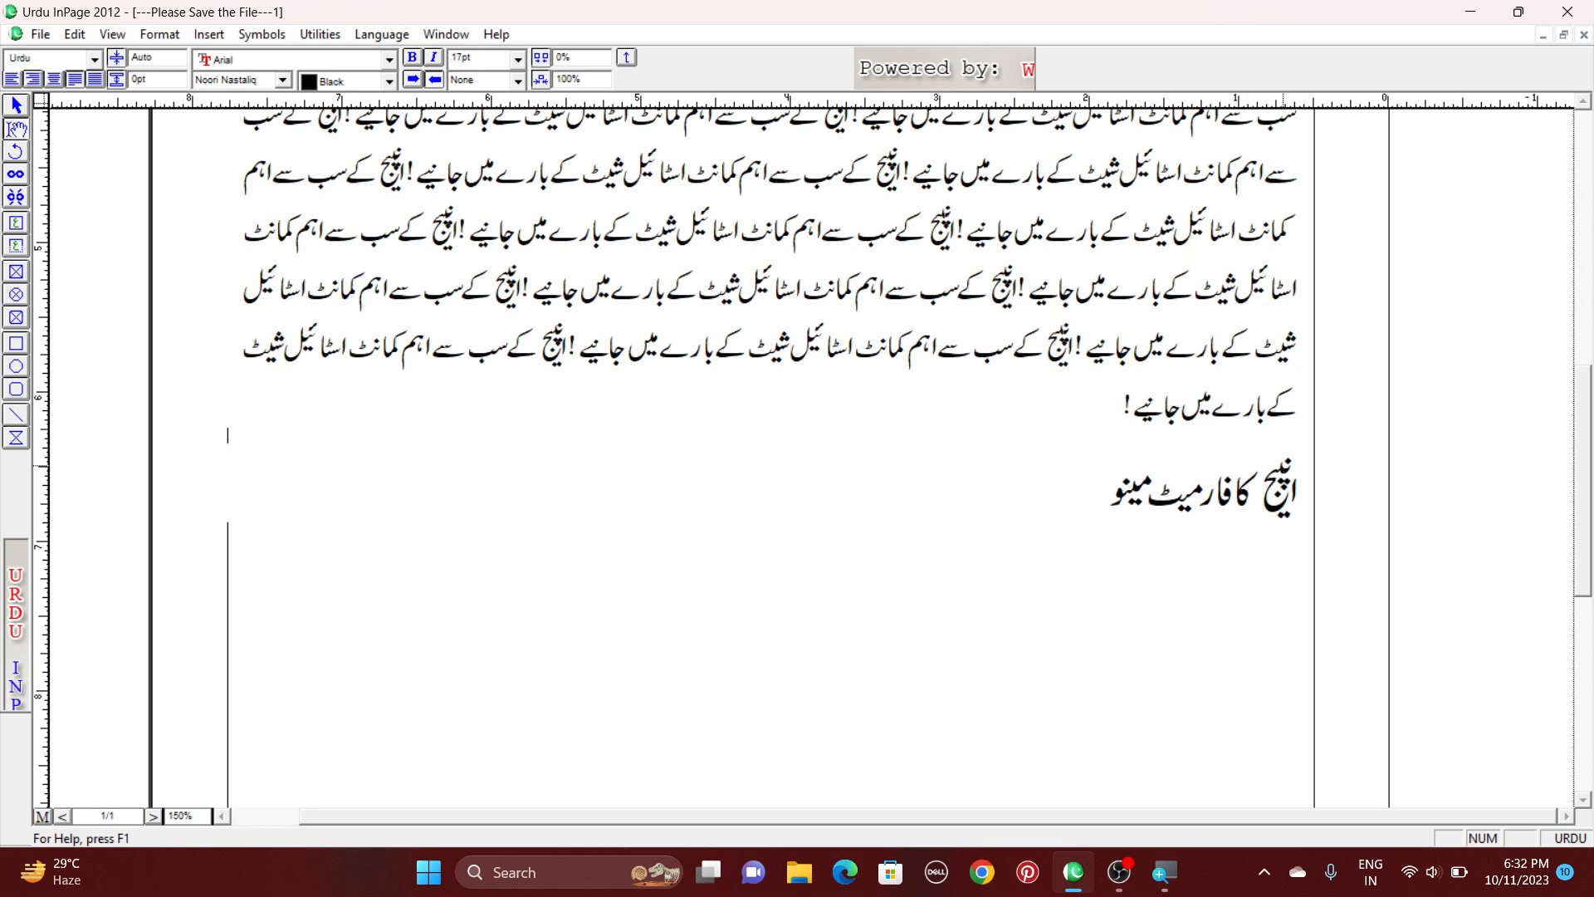
left_click_drag(1126, 406, 1280, 243)
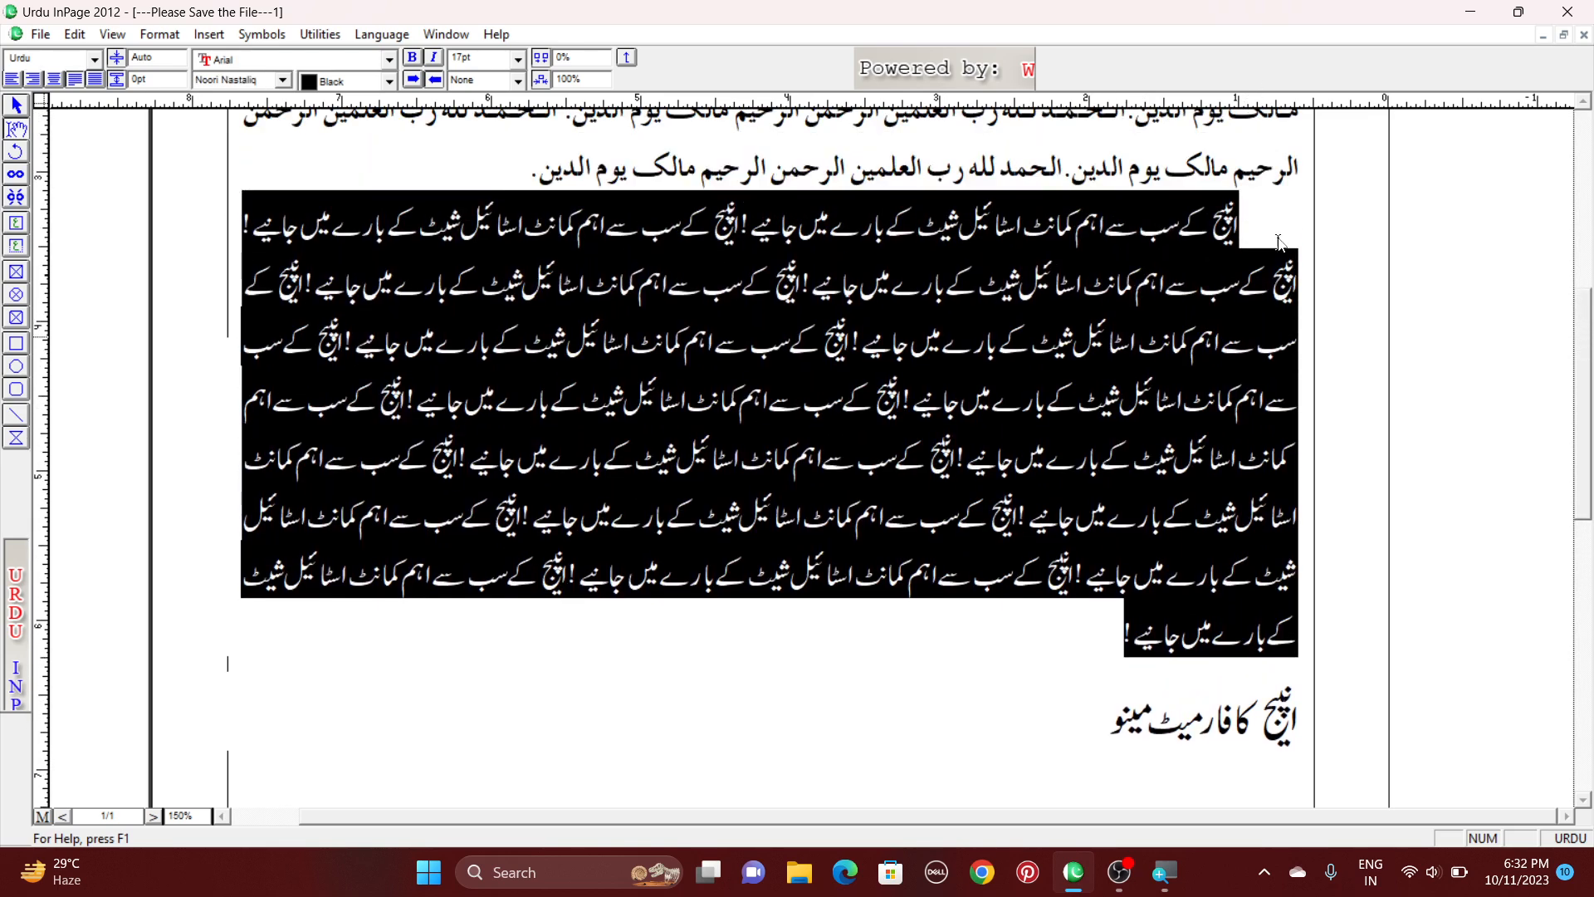
left_click(1043, 681)
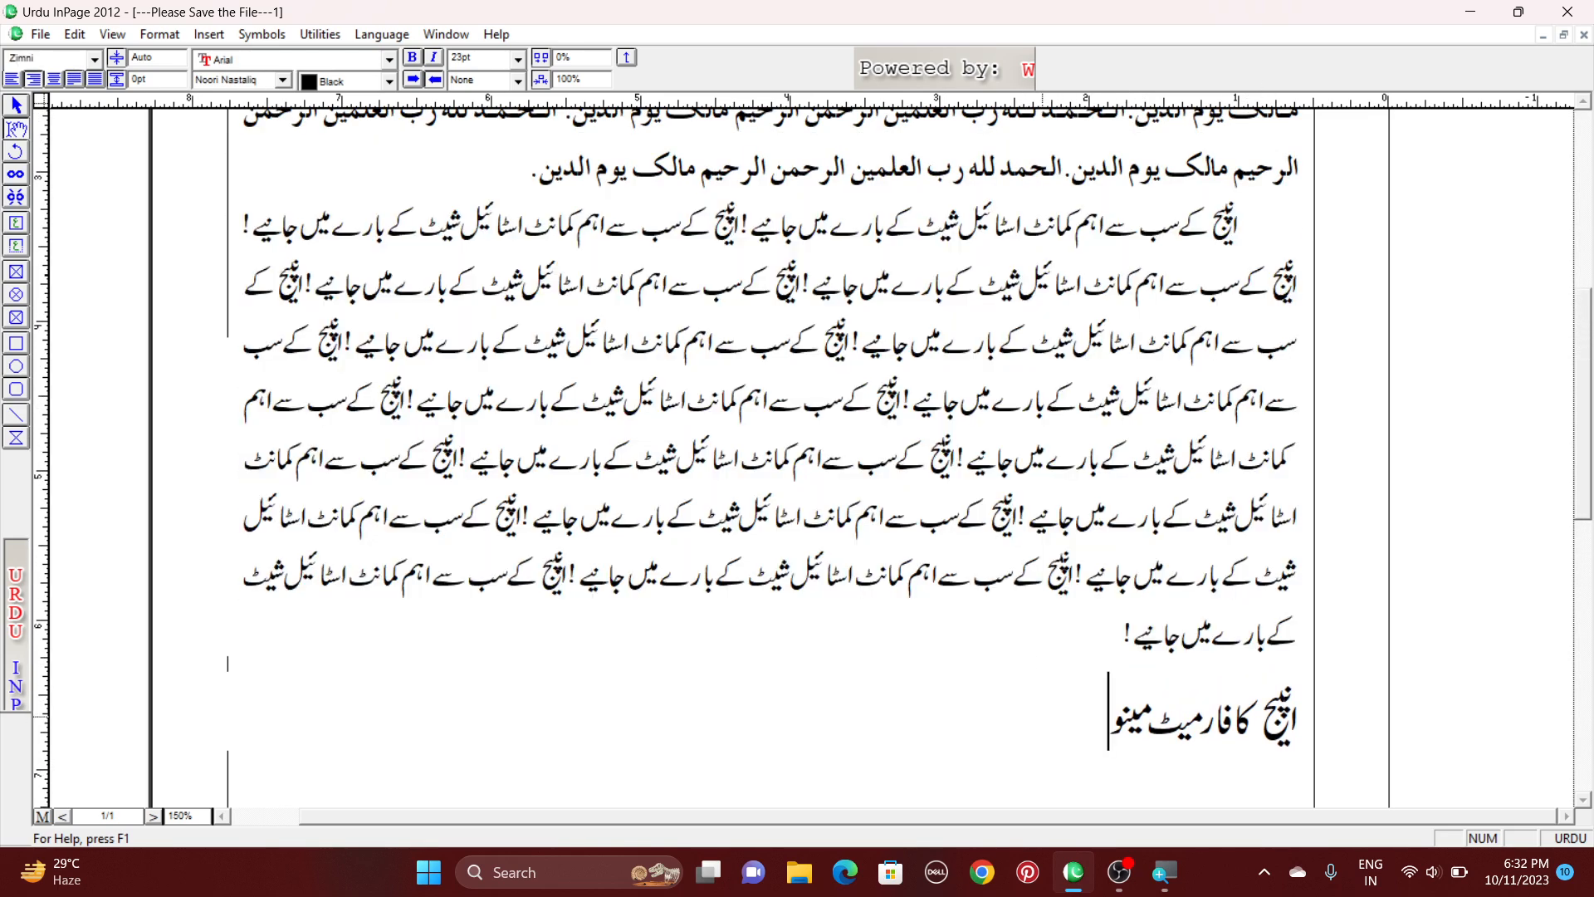
key("Return")
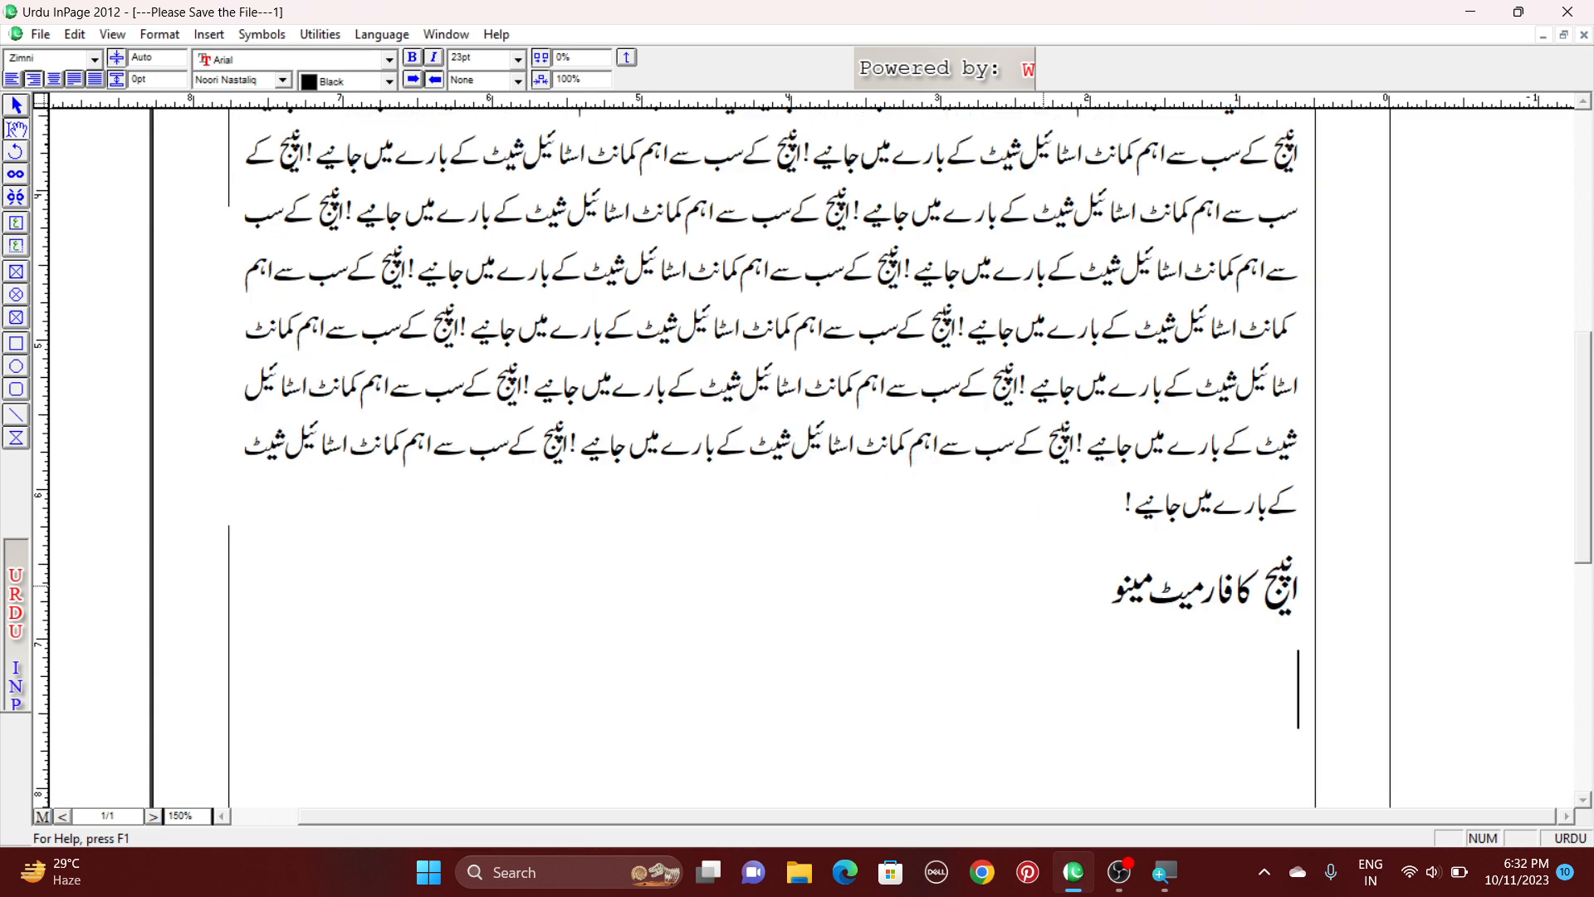
key("ctrl+1")
key("ctrl+v")
Examine the styled page as a whole and up close, comparing the heading, Arabic text, Urdu paragraphs and Zimni subheading.
right_click(1056, 383)
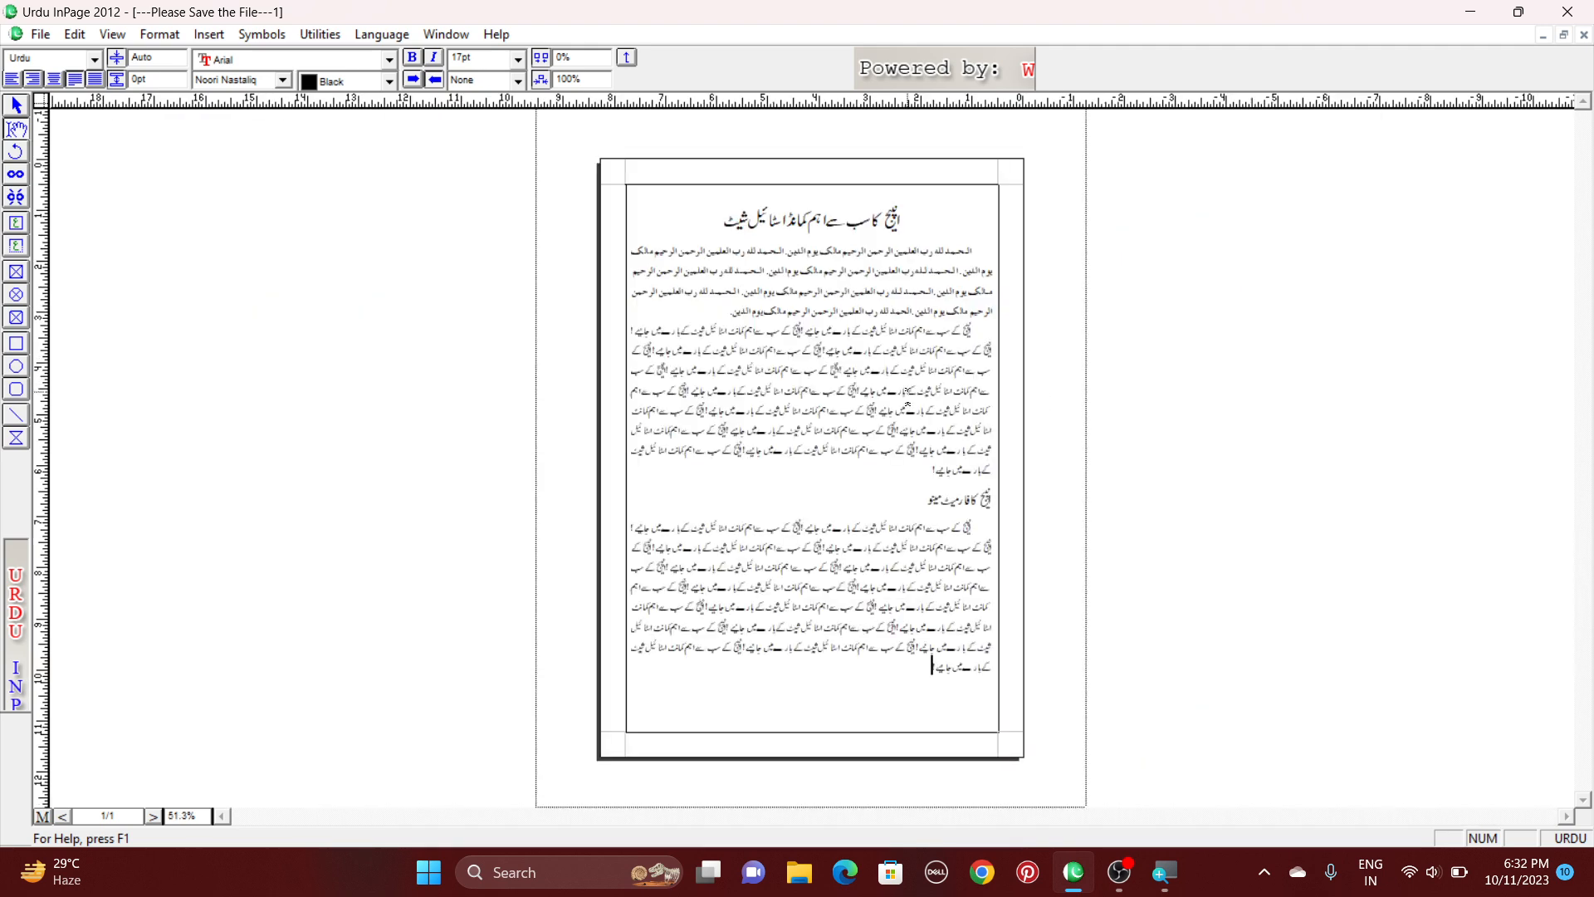
right_click(923, 490)
left_click(1046, 493)
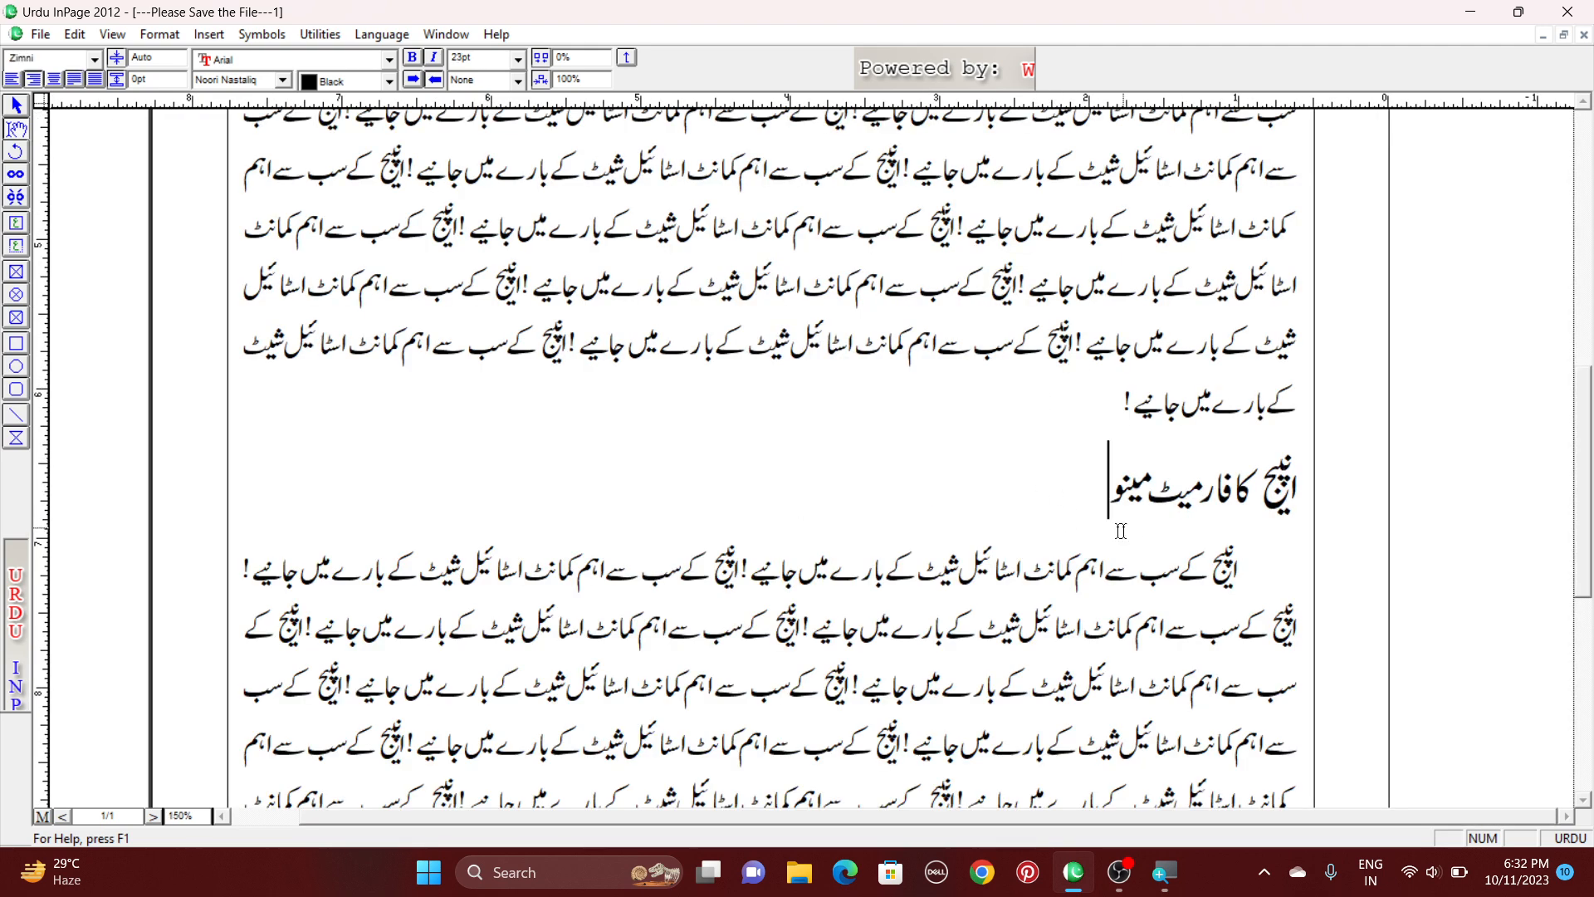
right_click(1064, 435)
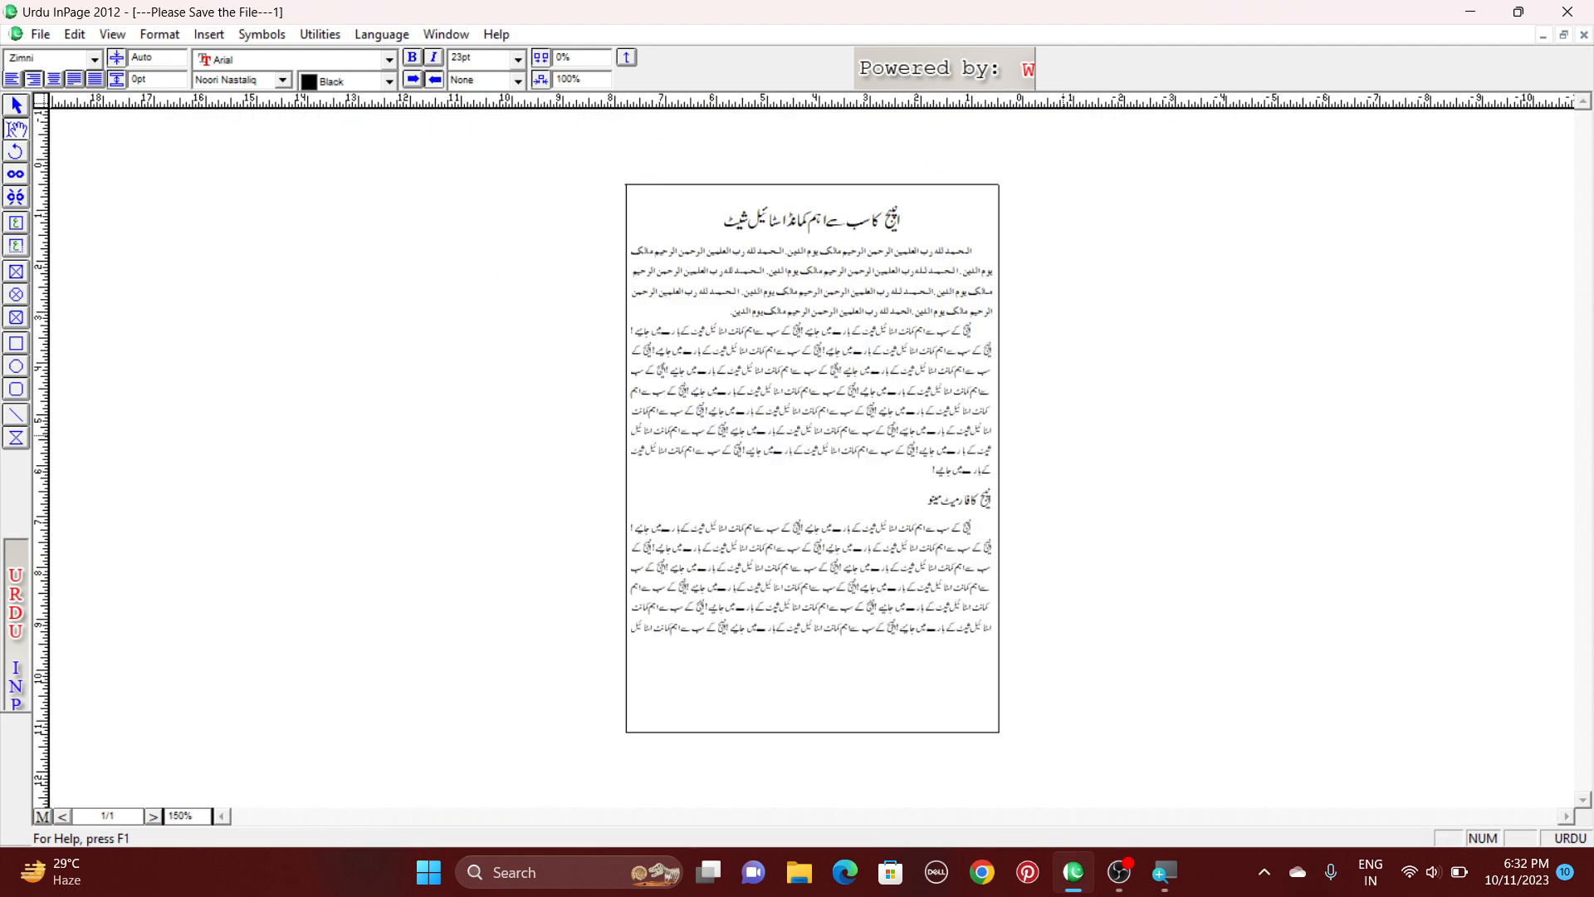
right_click(870, 278)
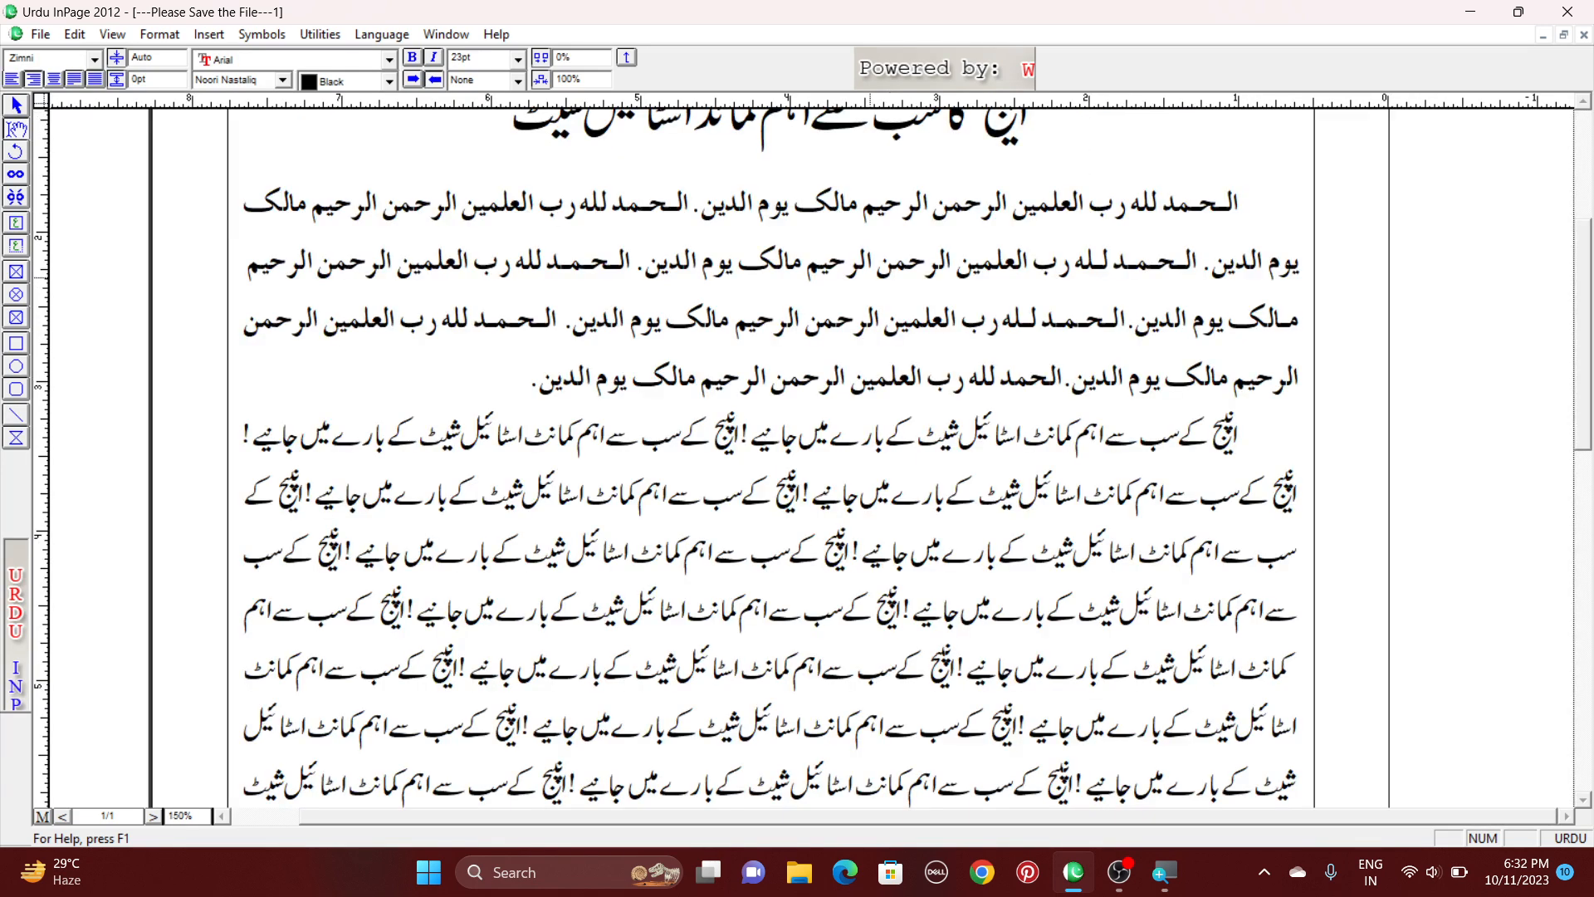
right_click(787, 336)
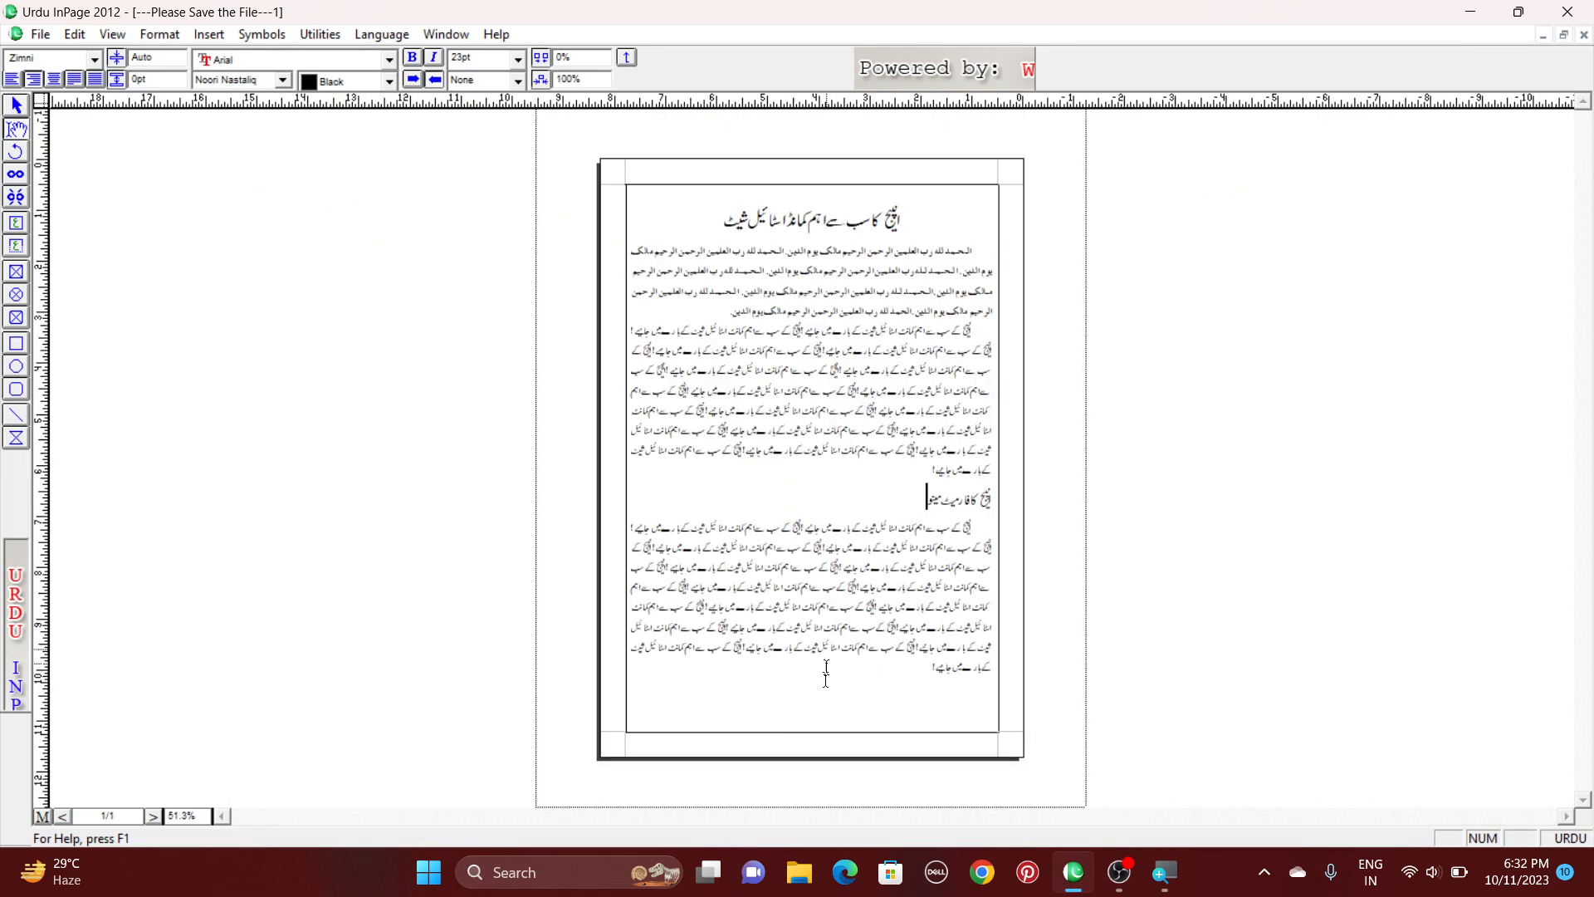
right_click(837, 553)
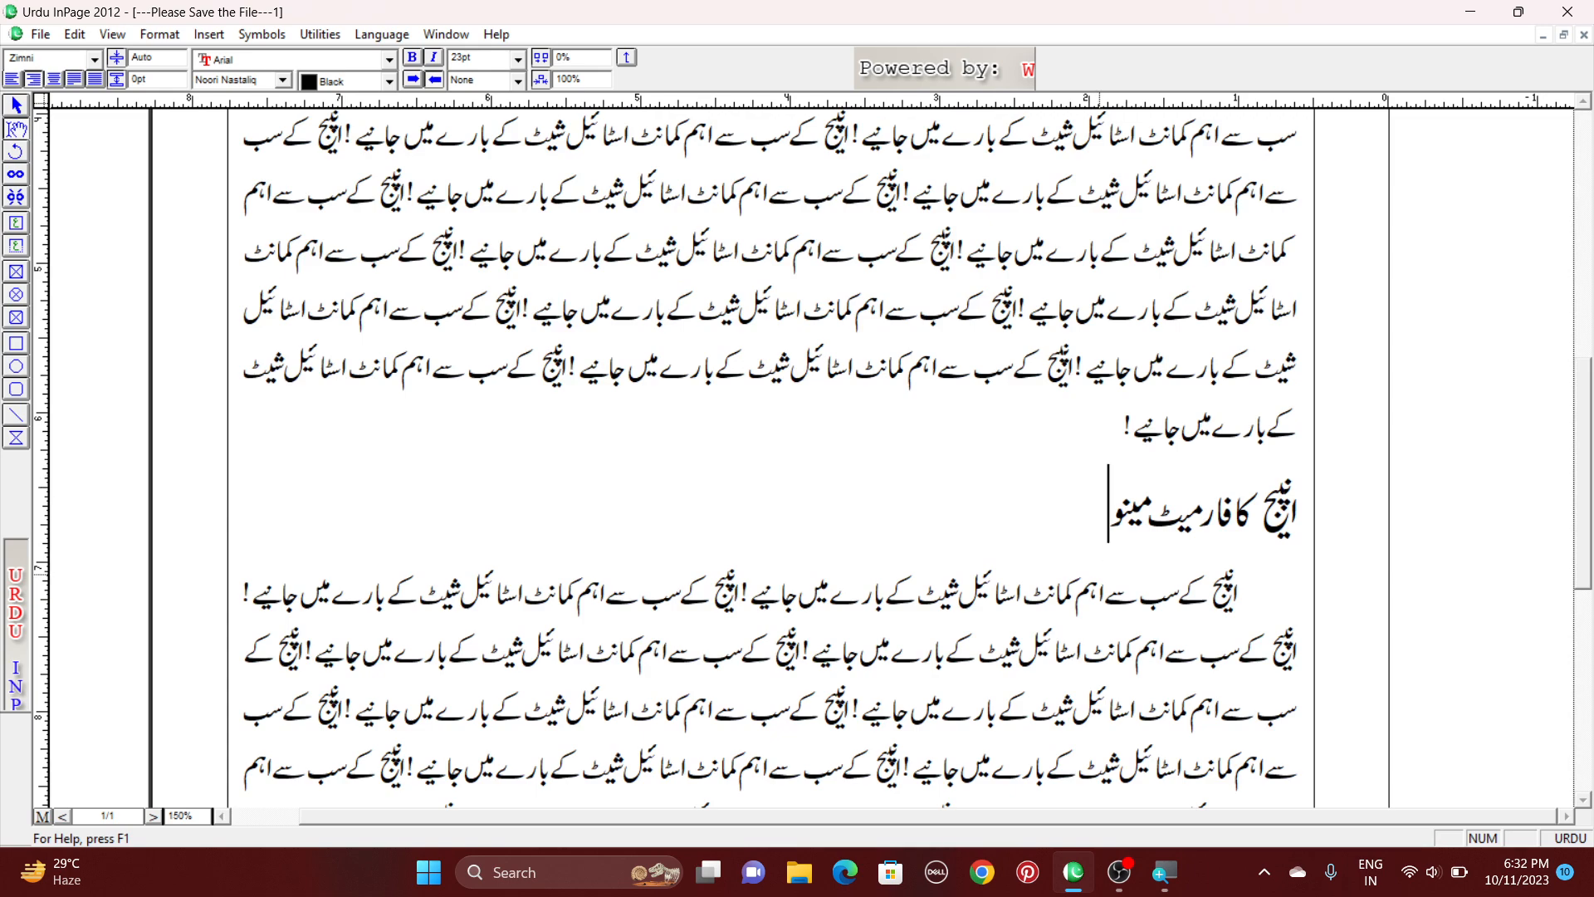
right_click(1101, 575)
right_click(882, 340)
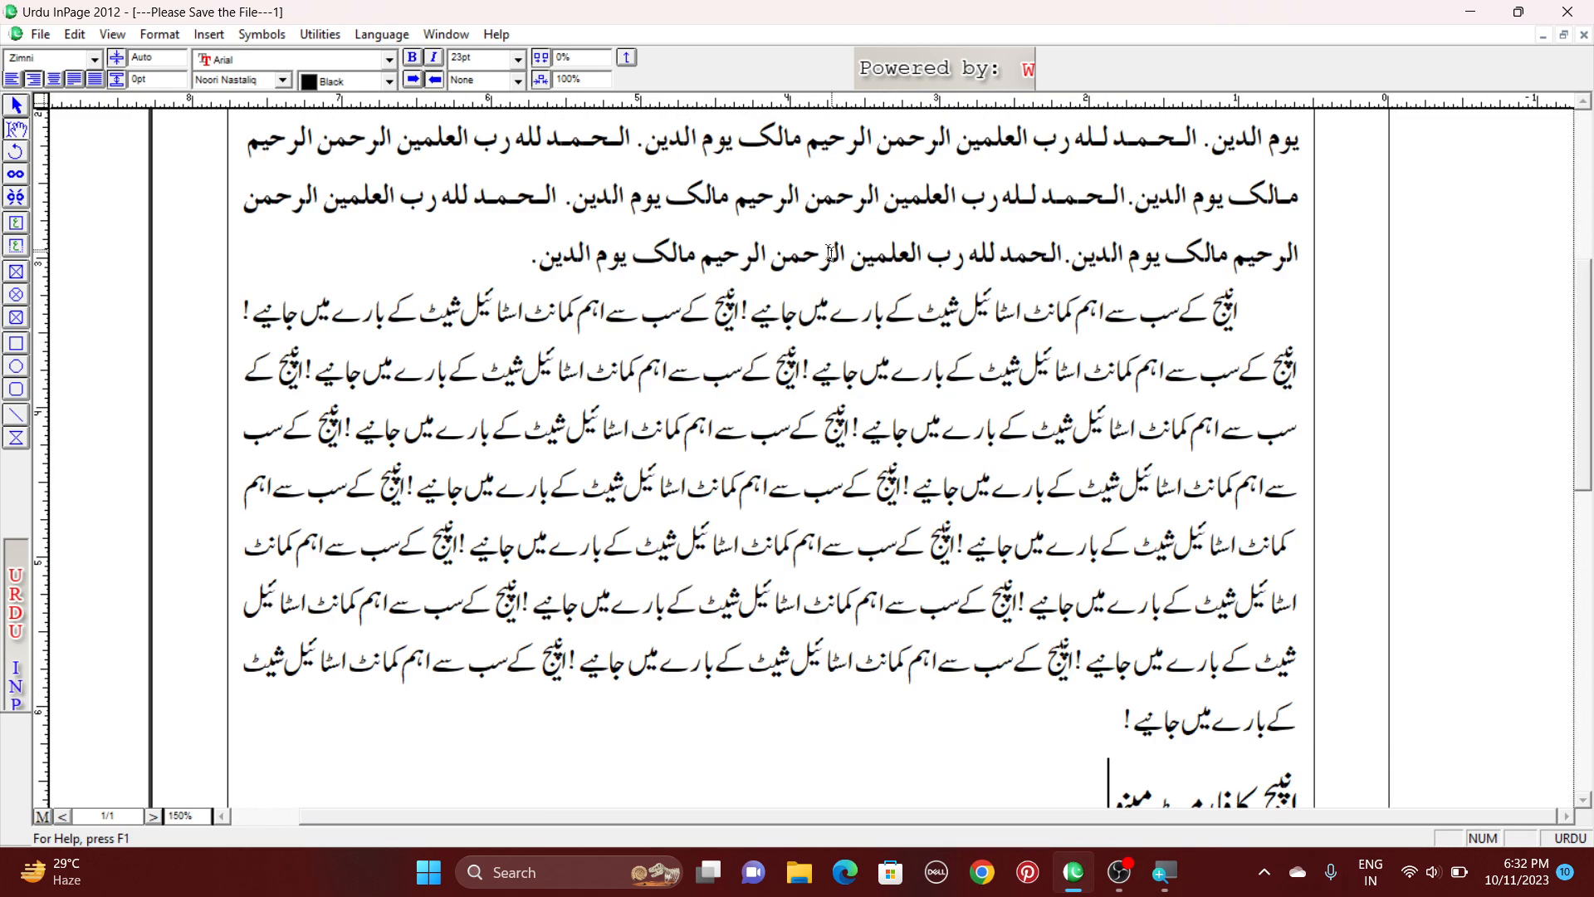
right_click(682, 300)
right_click(723, 295)
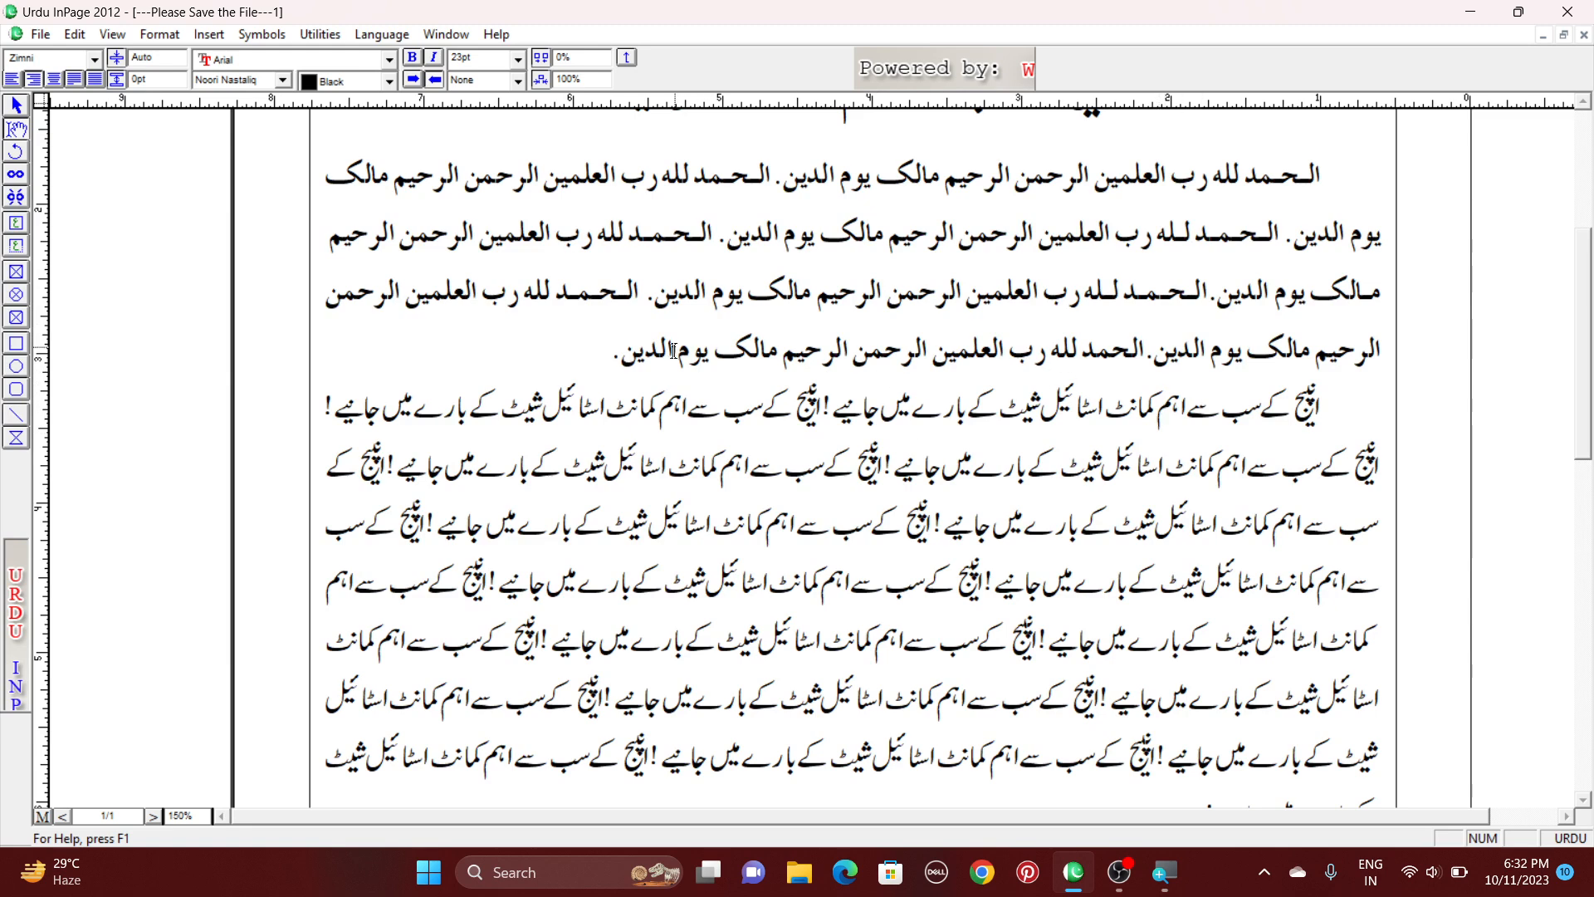
right_click(626, 343)
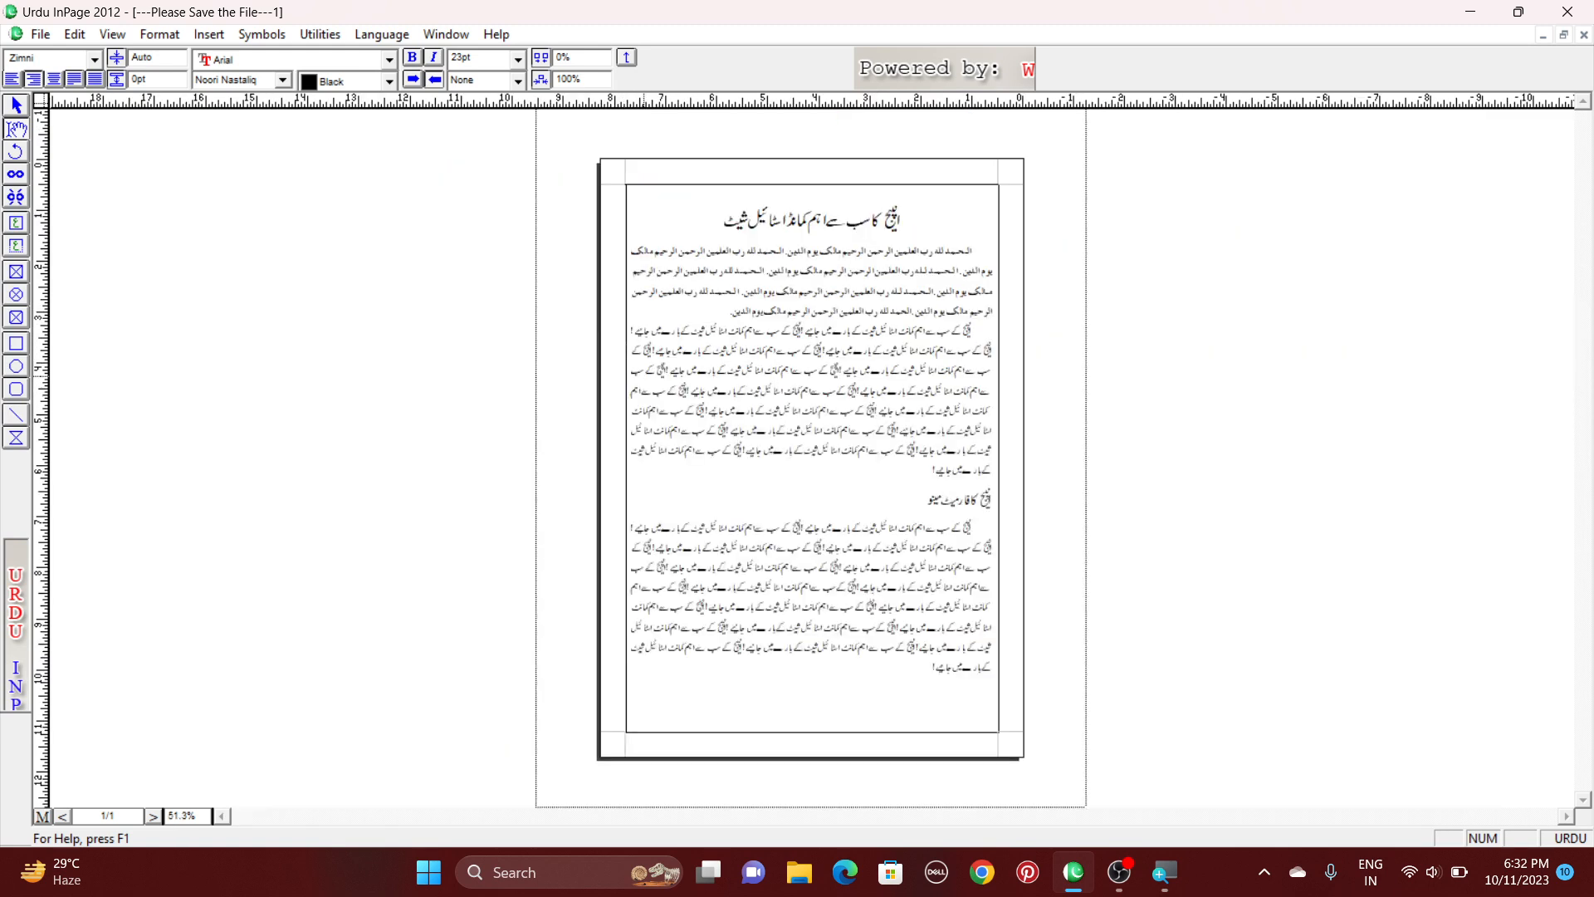
right_click(773, 177)
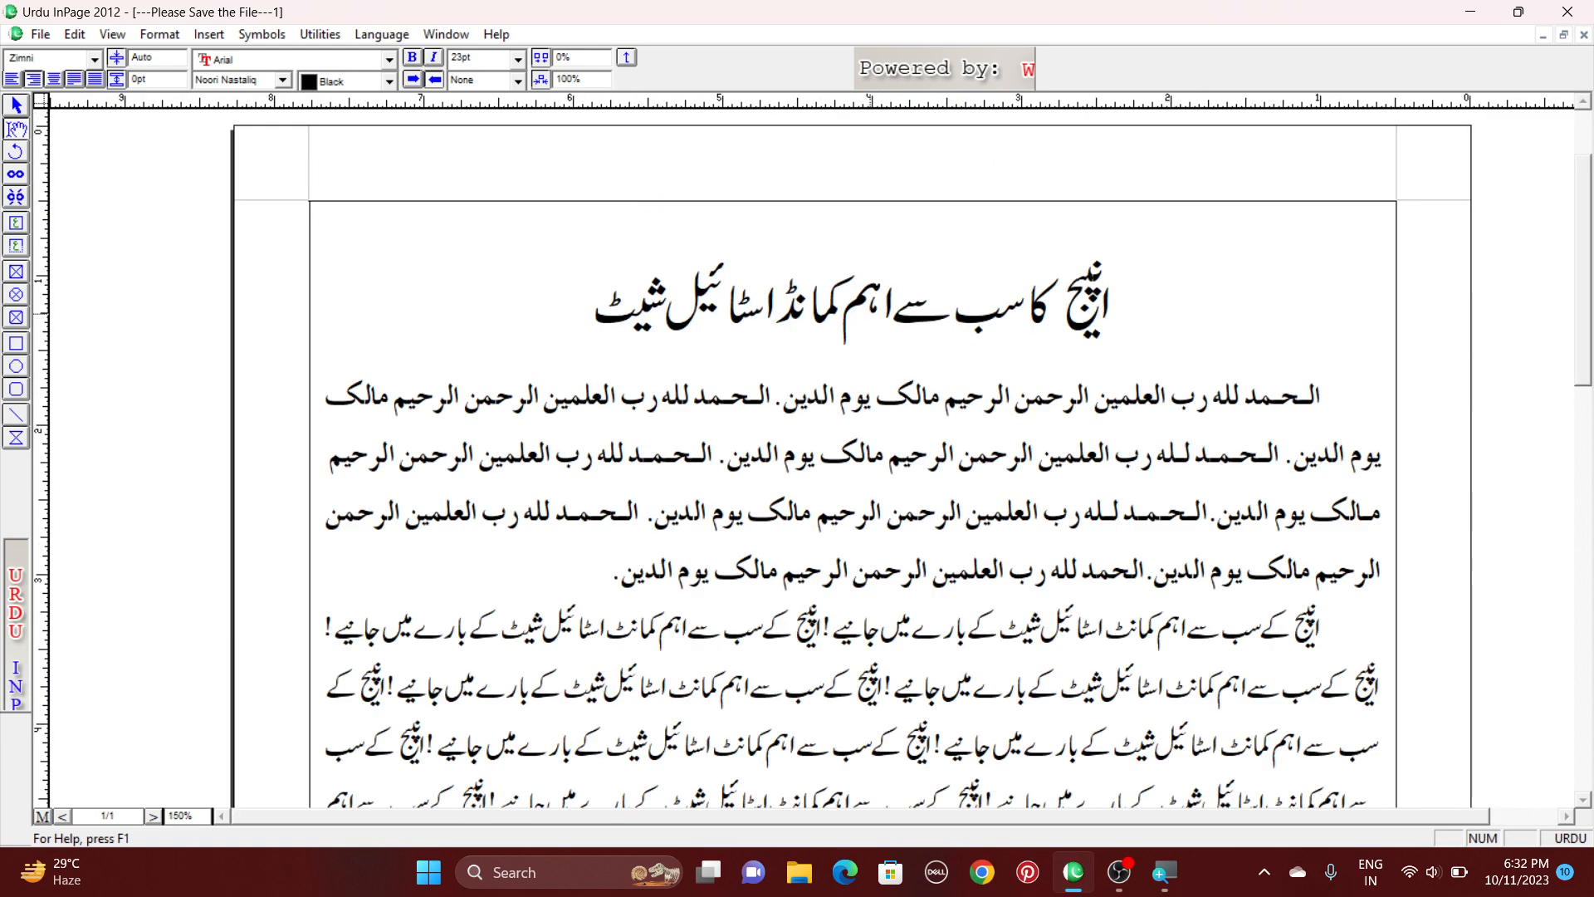
Select the heading line to check its style sheet, clear the selection, and minimise the document window.
left_click(591, 305)
key("shift+Home")
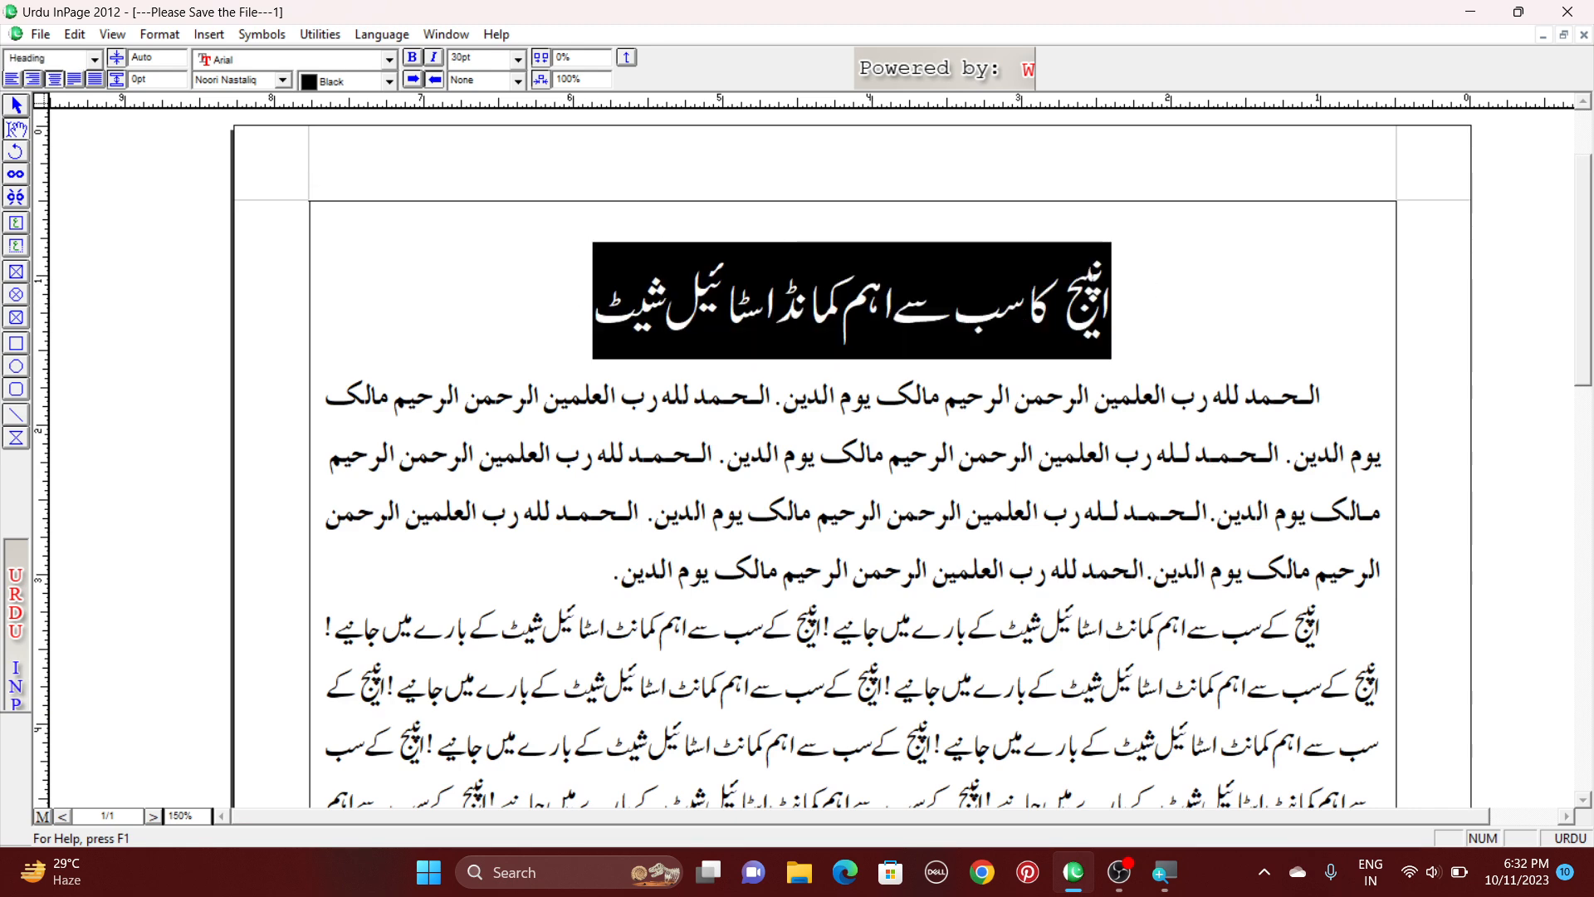
left_click(592, 310)
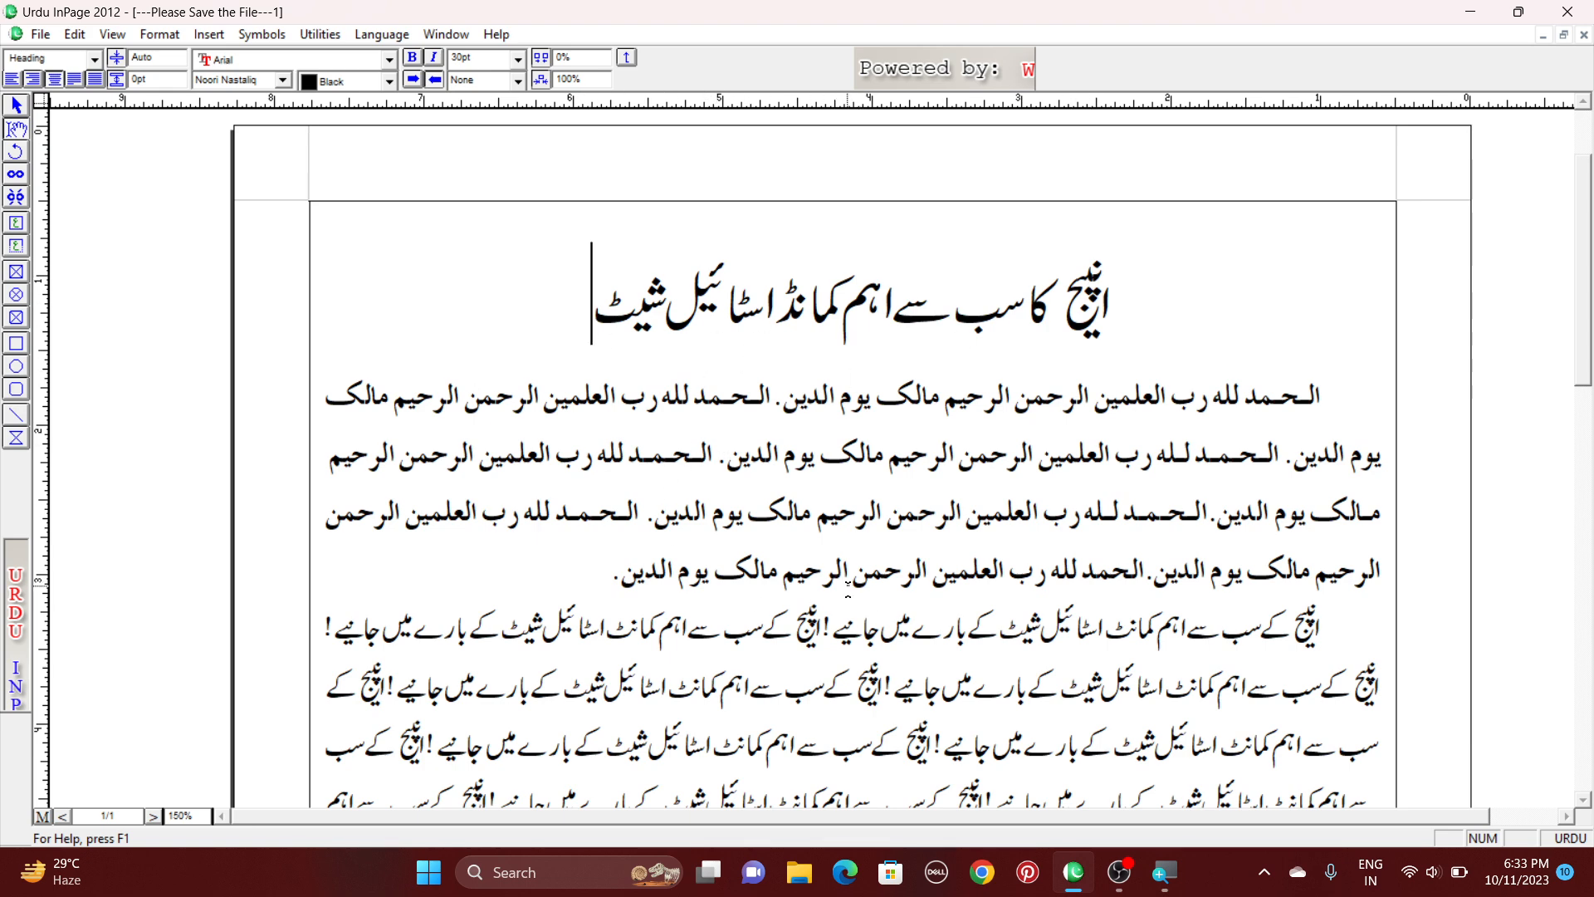
left_click(1468, 12)
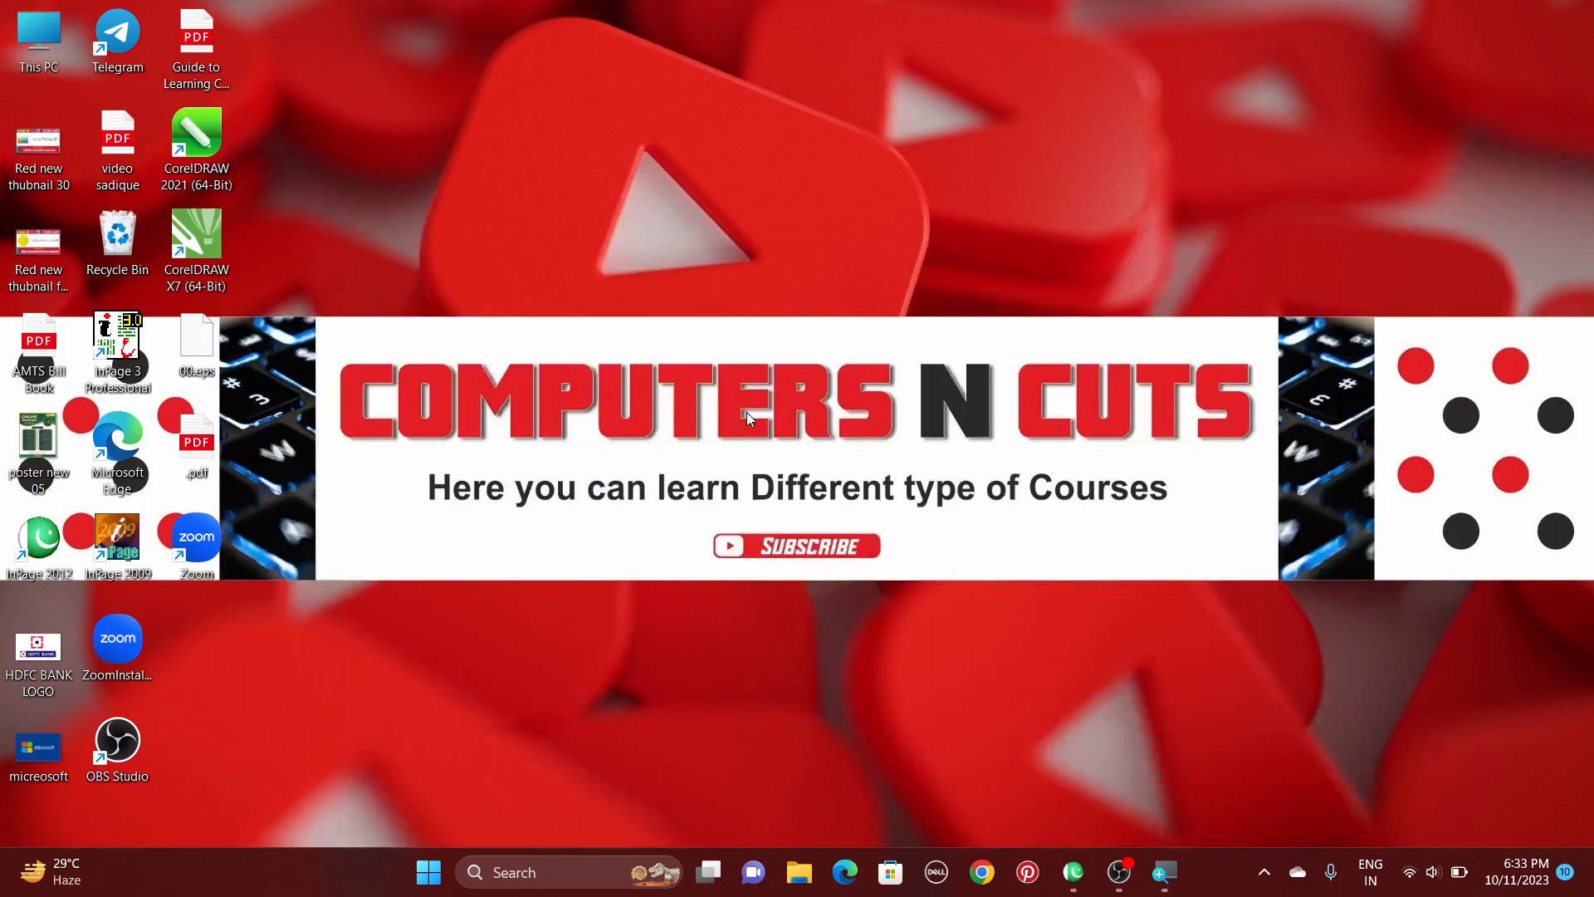